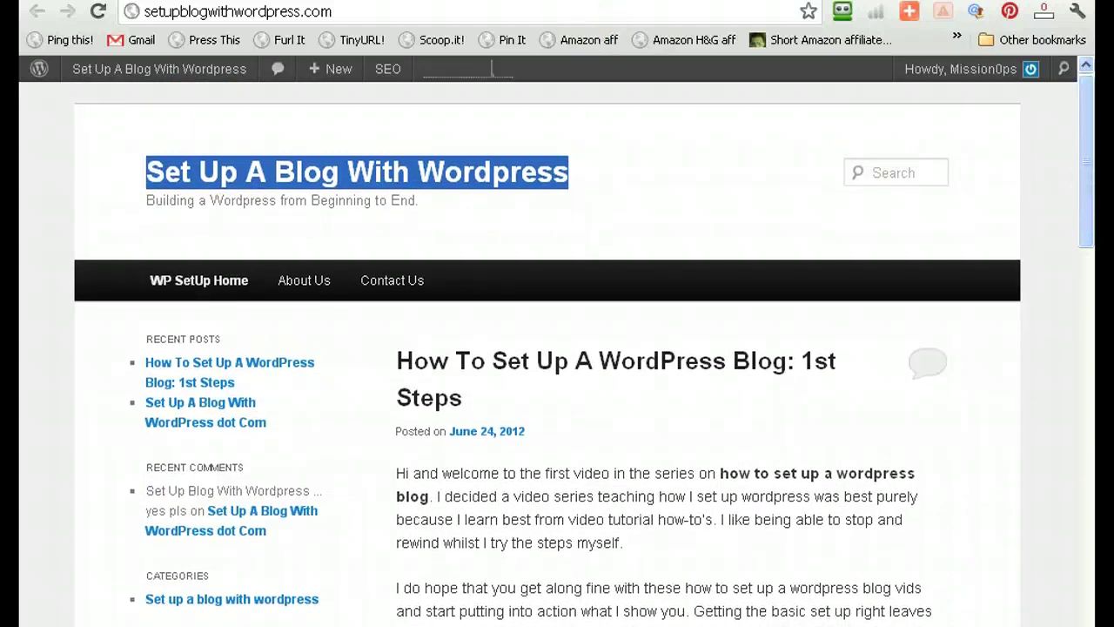
- Go to the blog's admin dashboard and search the plugins available to install for "analytics"
left_click(159, 69)
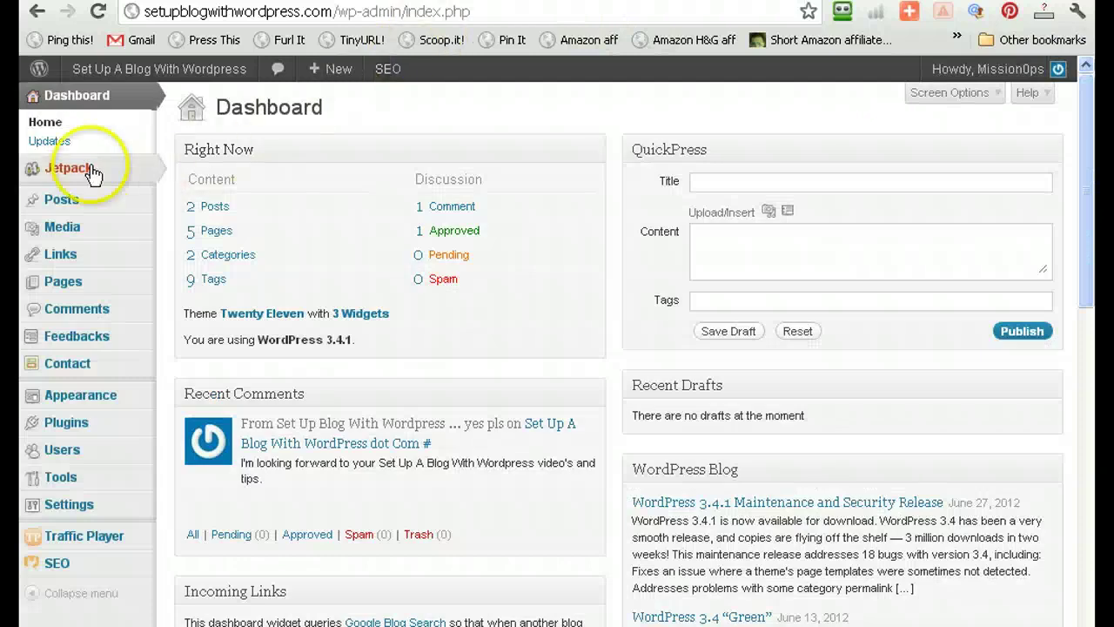
mouse_move(66, 292)
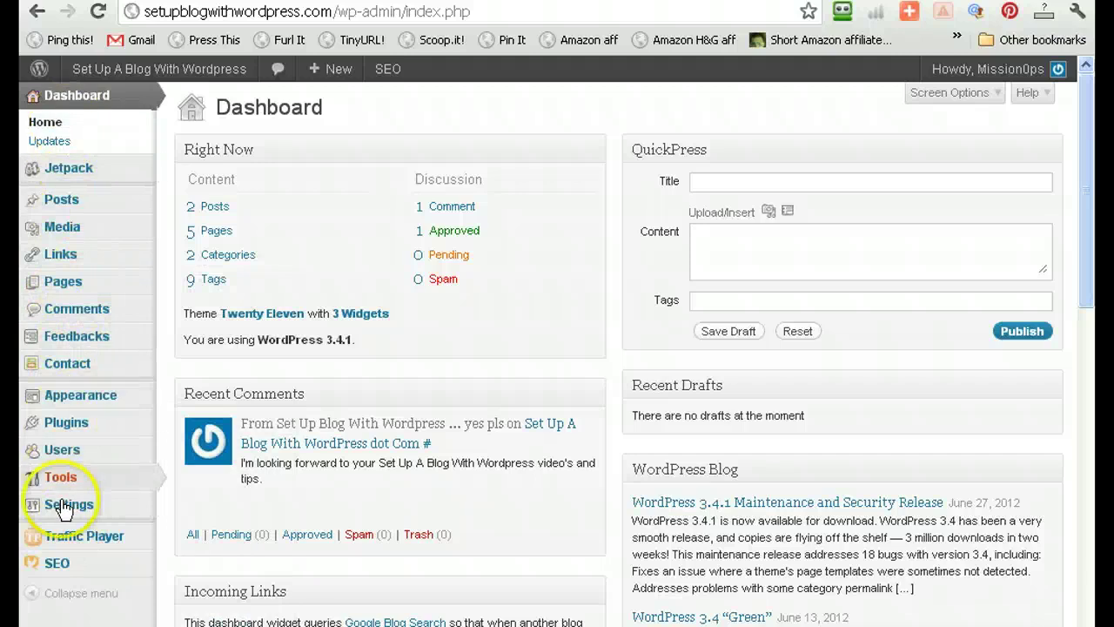
mouse_move(41, 168)
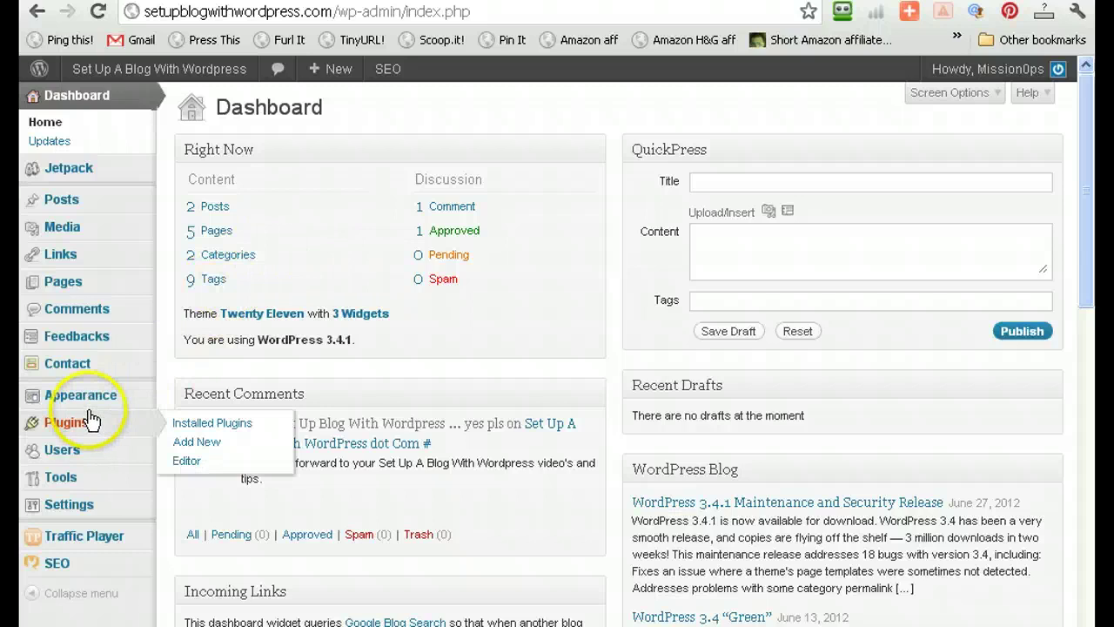
mouse_move(85, 424)
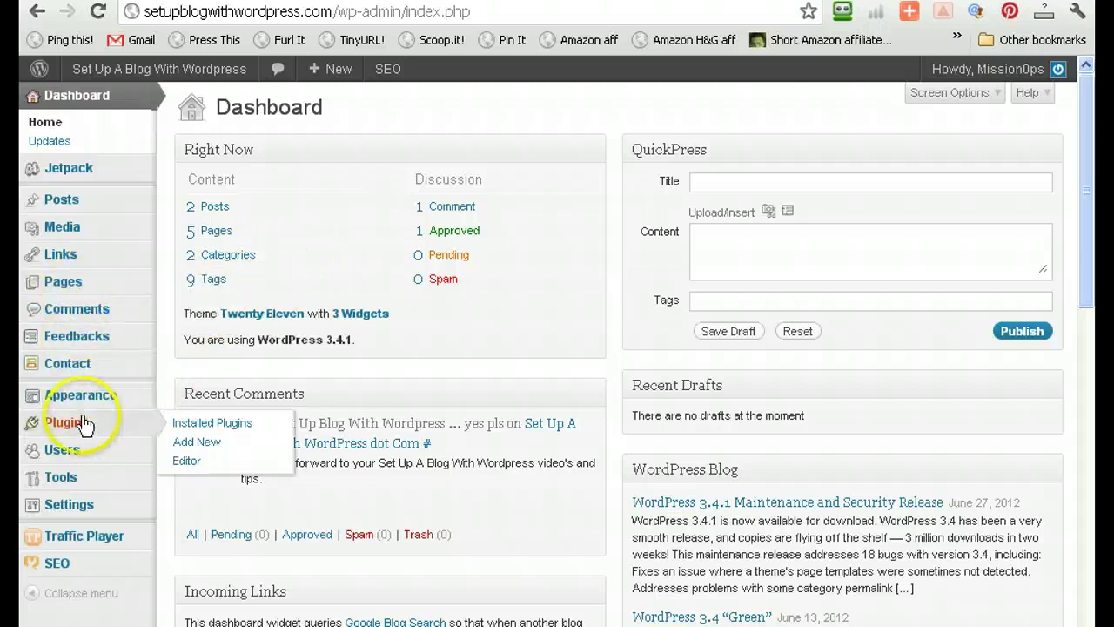
left_click(214, 446)
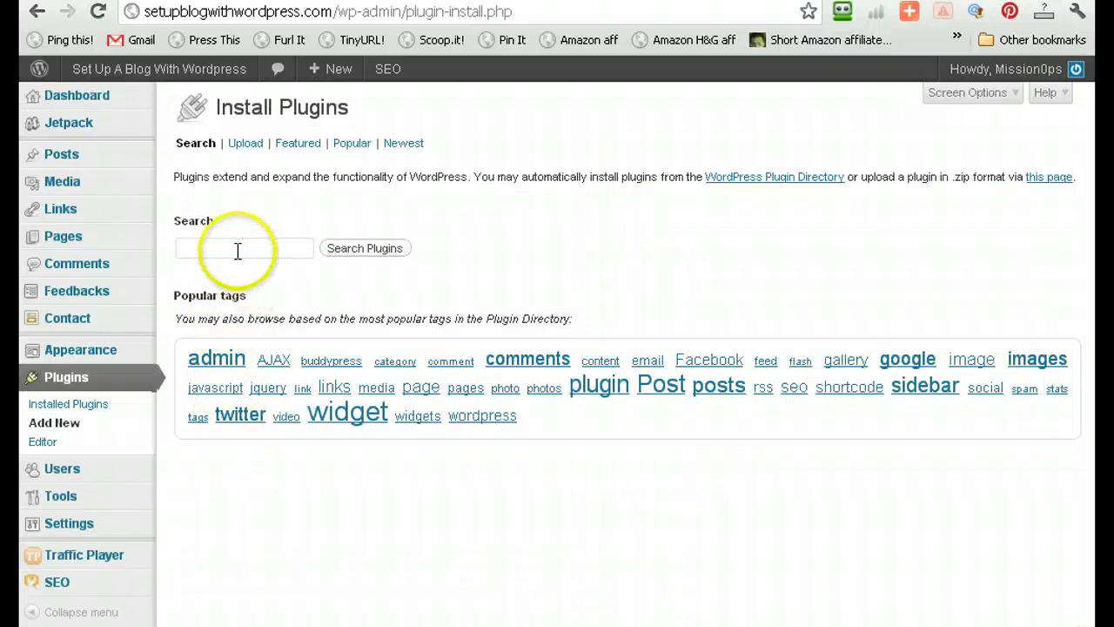
left_click(237, 250)
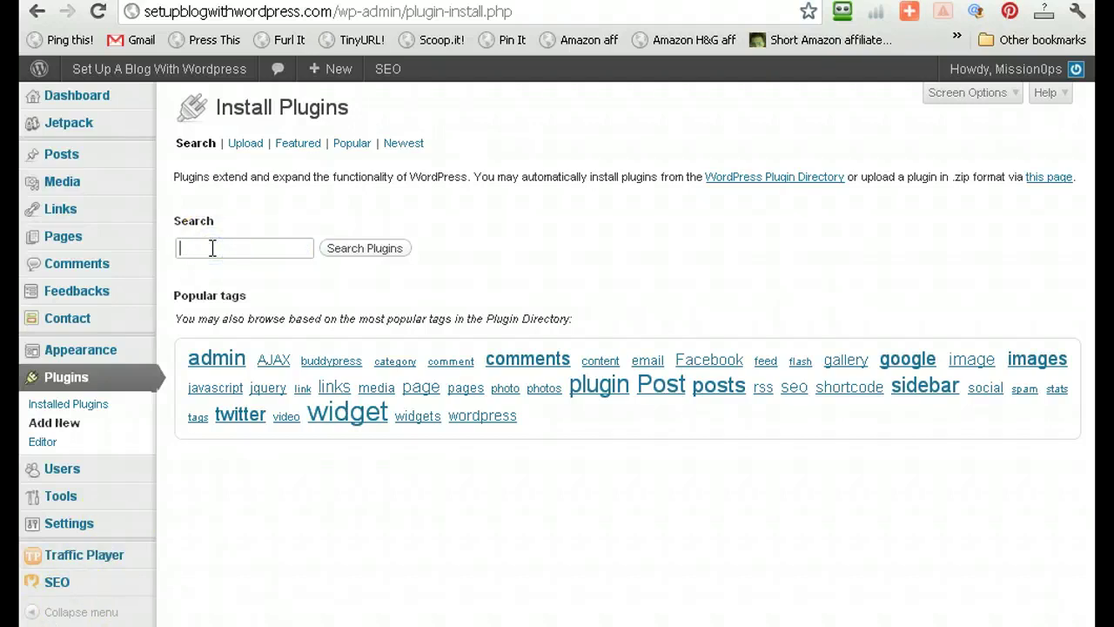
type("analytics")
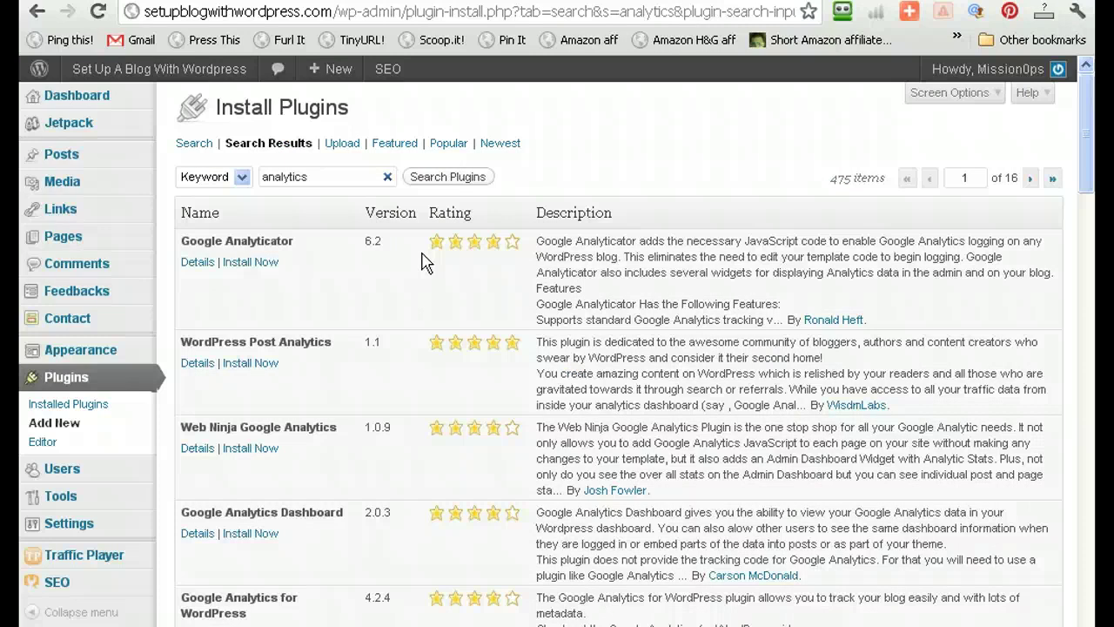
- Install the Google Analyticator plugin and activate it
left_click(248, 264)
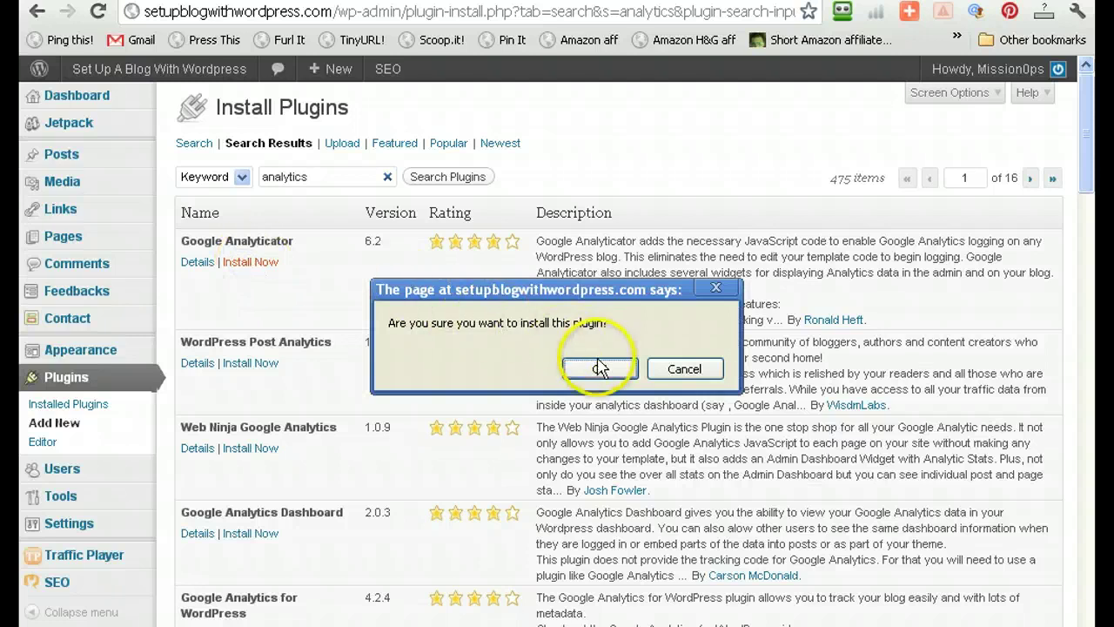
left_click(599, 369)
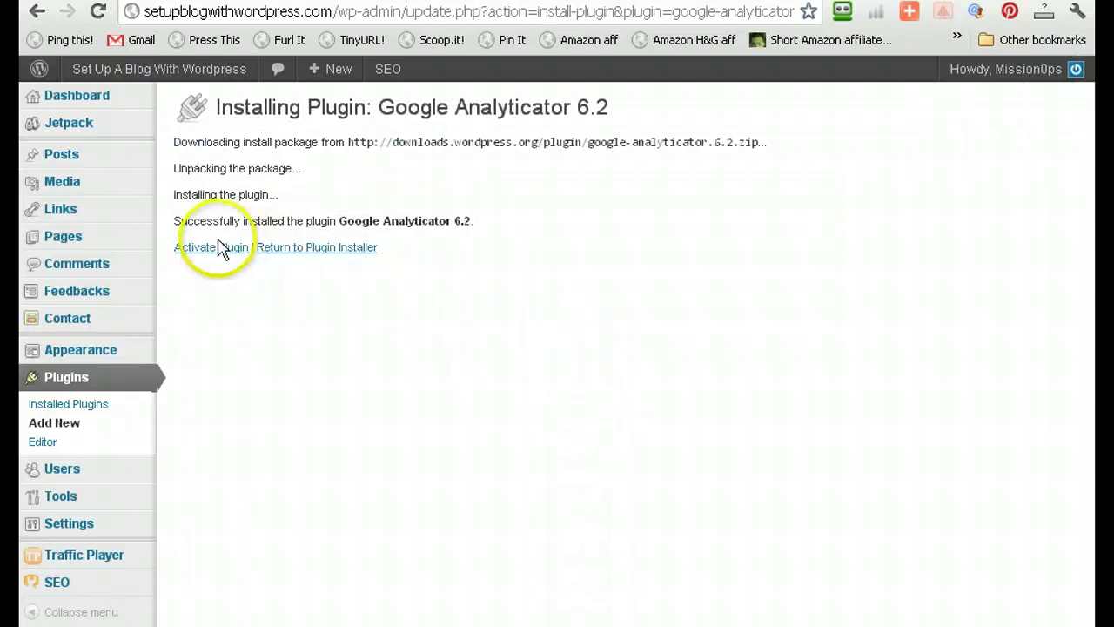
left_click(222, 248)
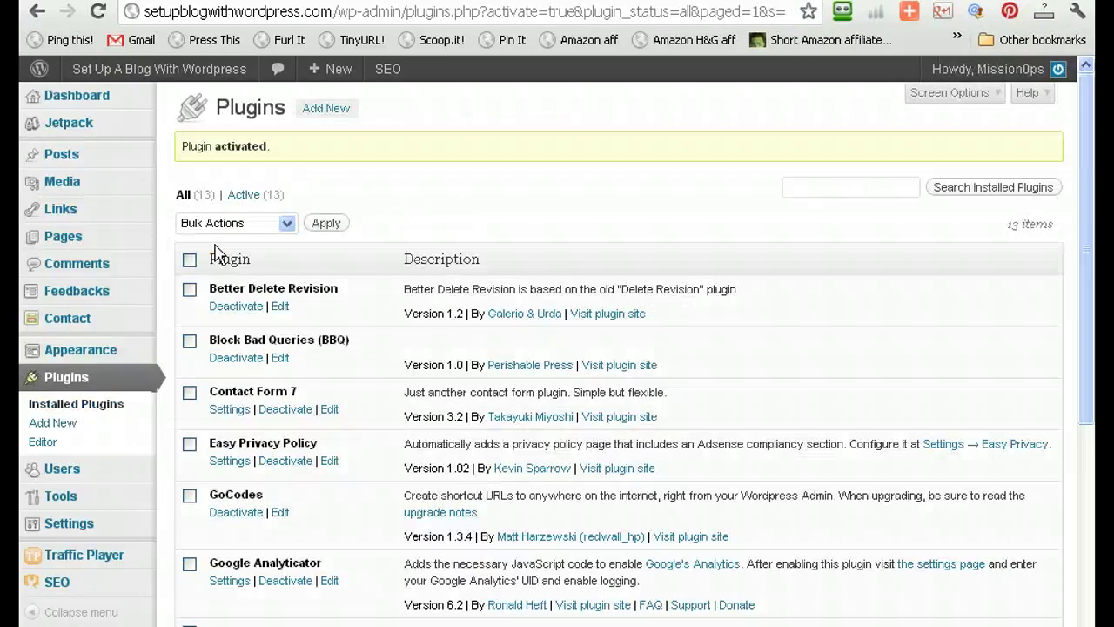
- Go to the Google Analyticator settings and set Google Analytics logging to Enabled
scroll(470, 357, "down", 3)
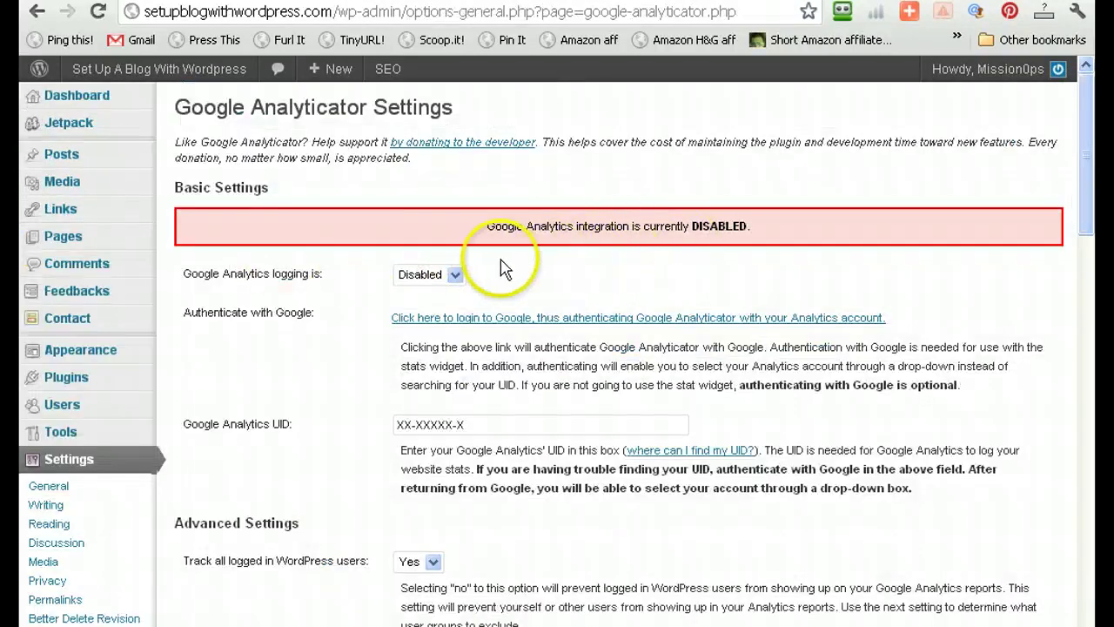
left_click(455, 276)
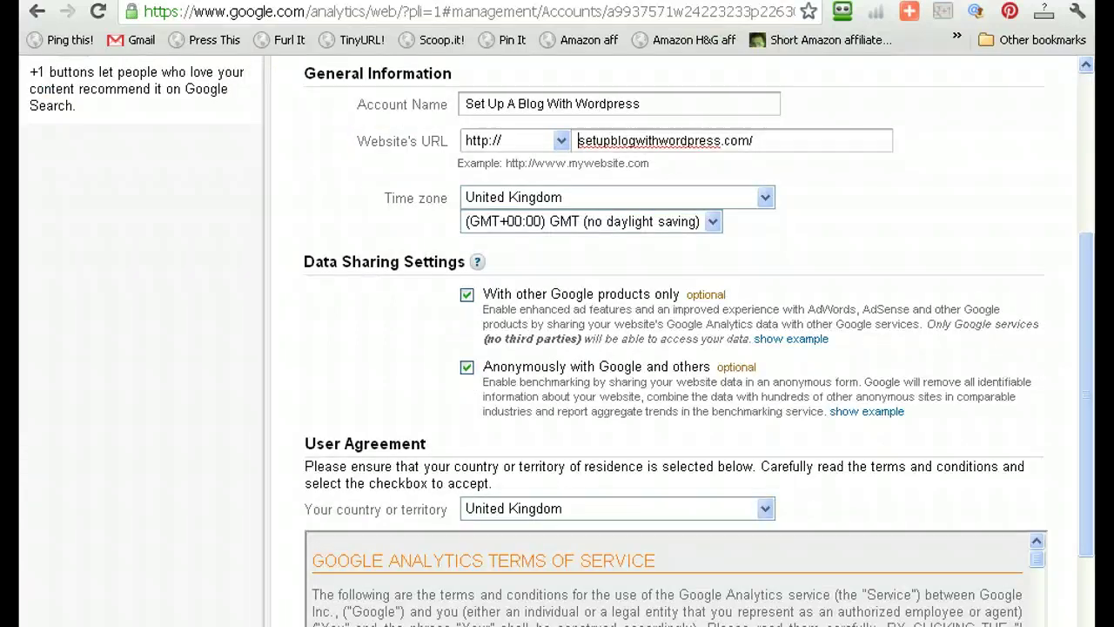
left_click_drag(1087, 378, 1097, 233)
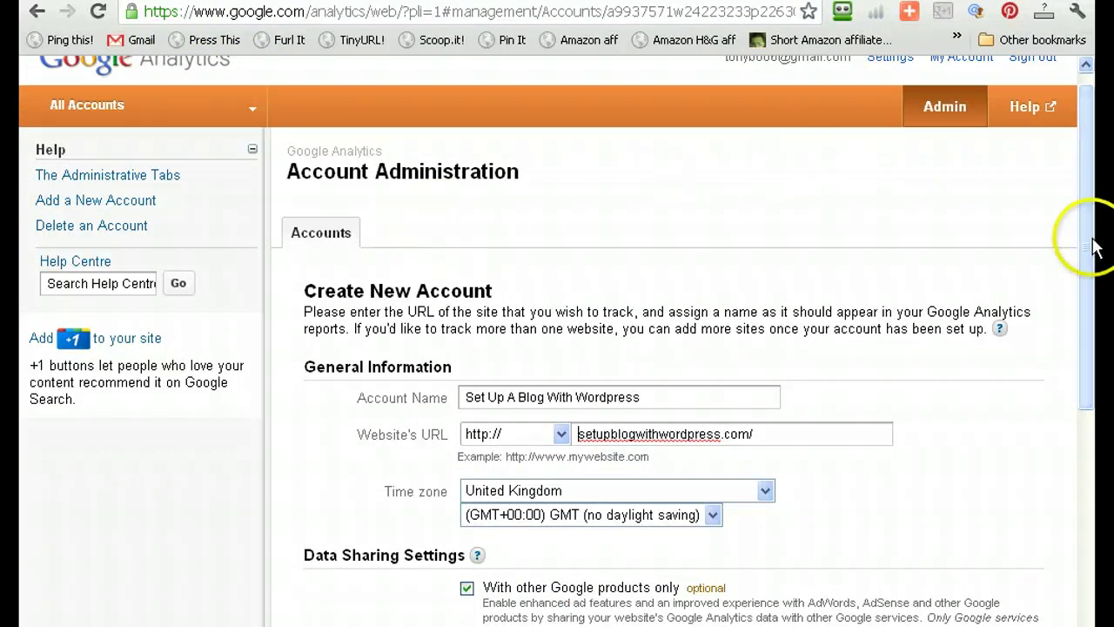
left_click_drag(1095, 246, 1088, 308)
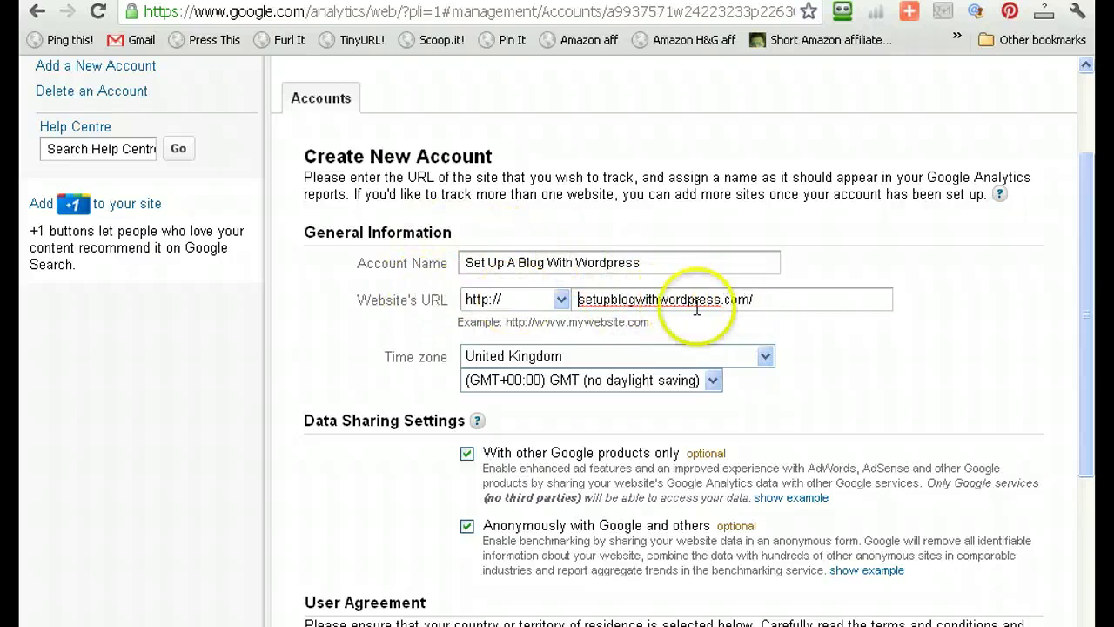
left_click(560, 301)
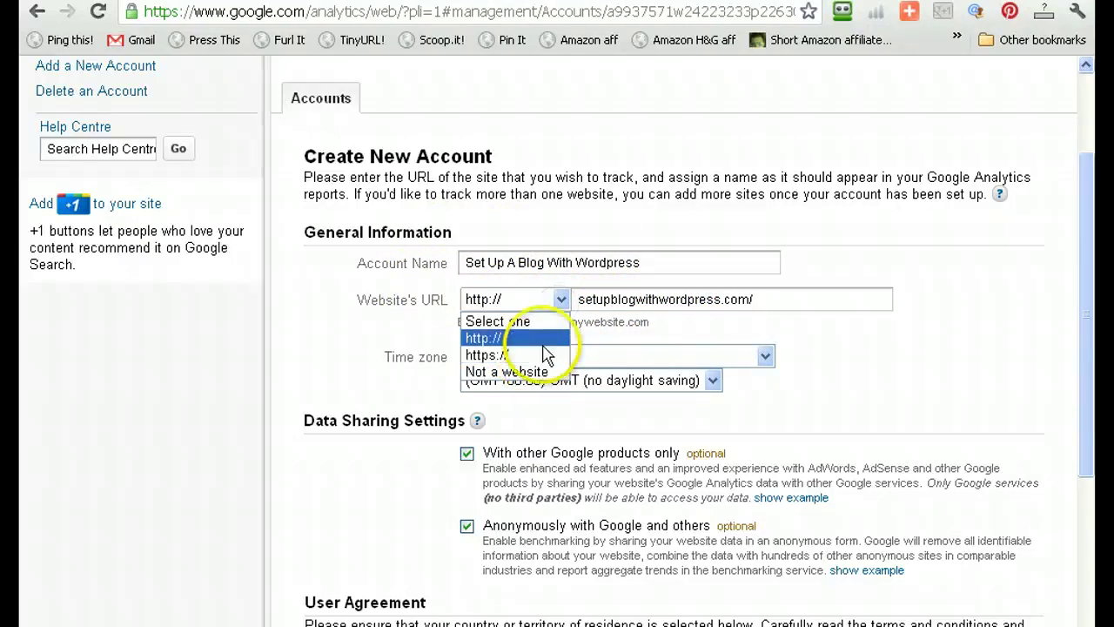
left_click(564, 300)
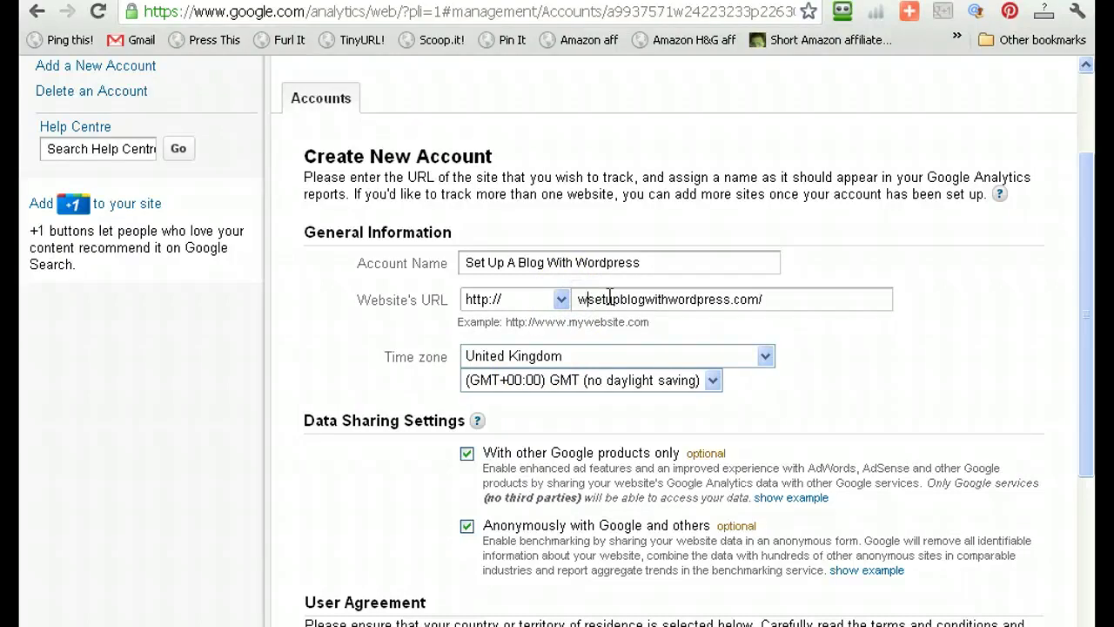
left_click(609, 297)
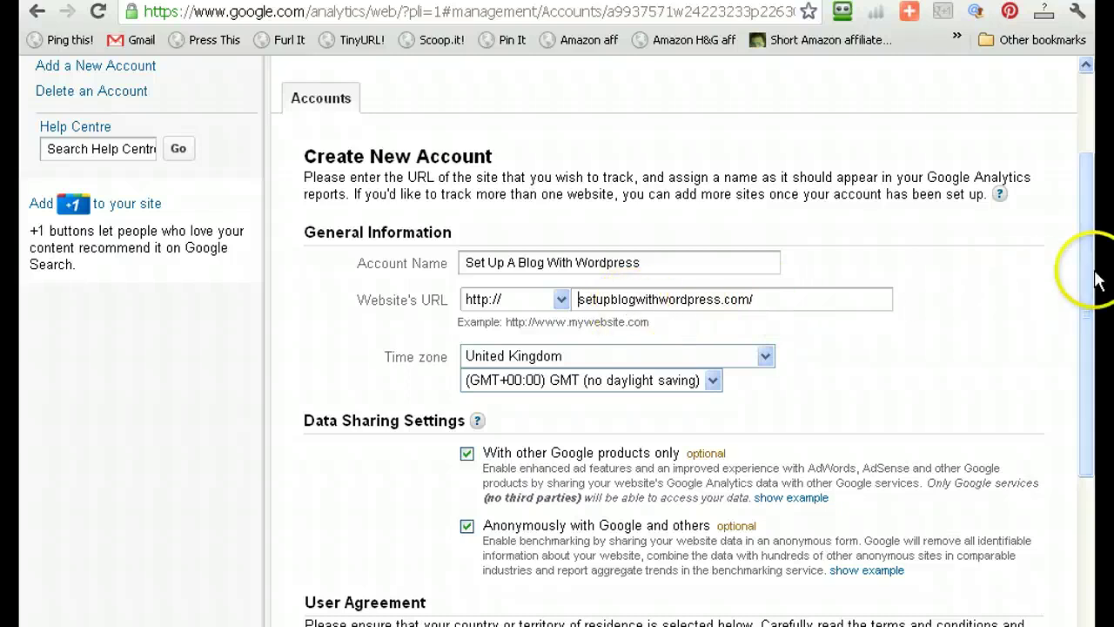
- Agree to the Google Analytics terms and conditions and create the new account for the blog
left_click_drag(1095, 277, 1095, 381)
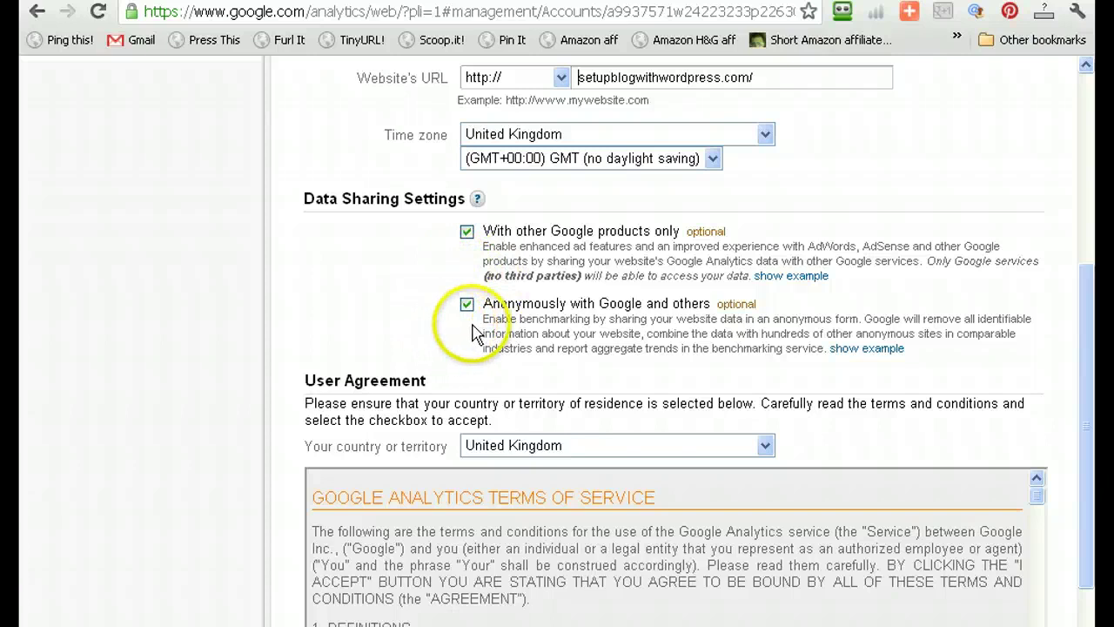
left_click_drag(1087, 348, 1082, 460)
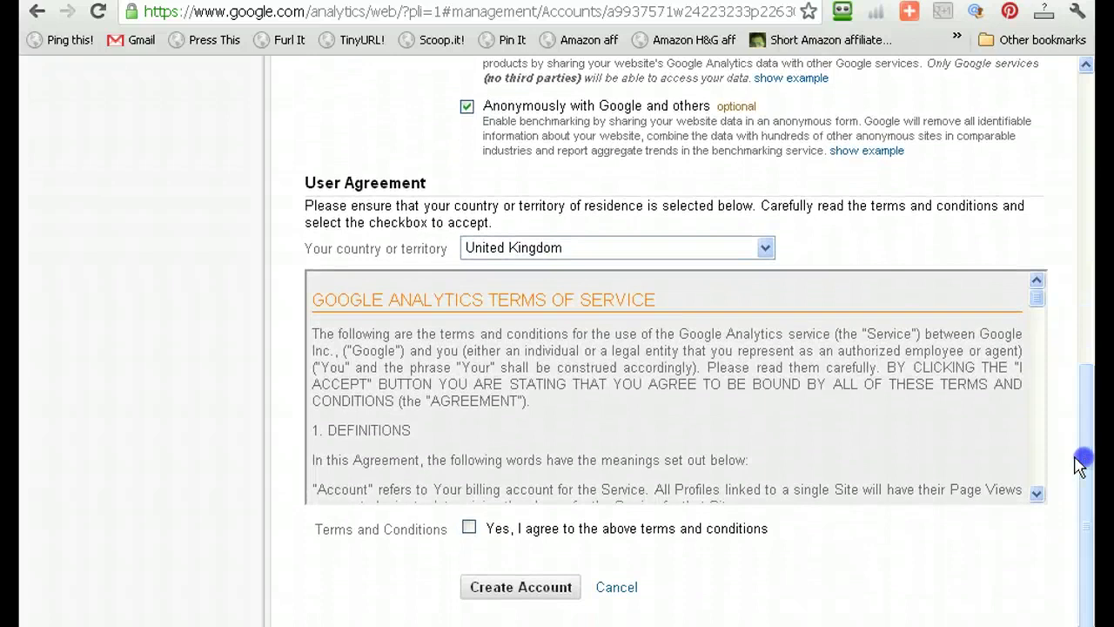
left_click(468, 528)
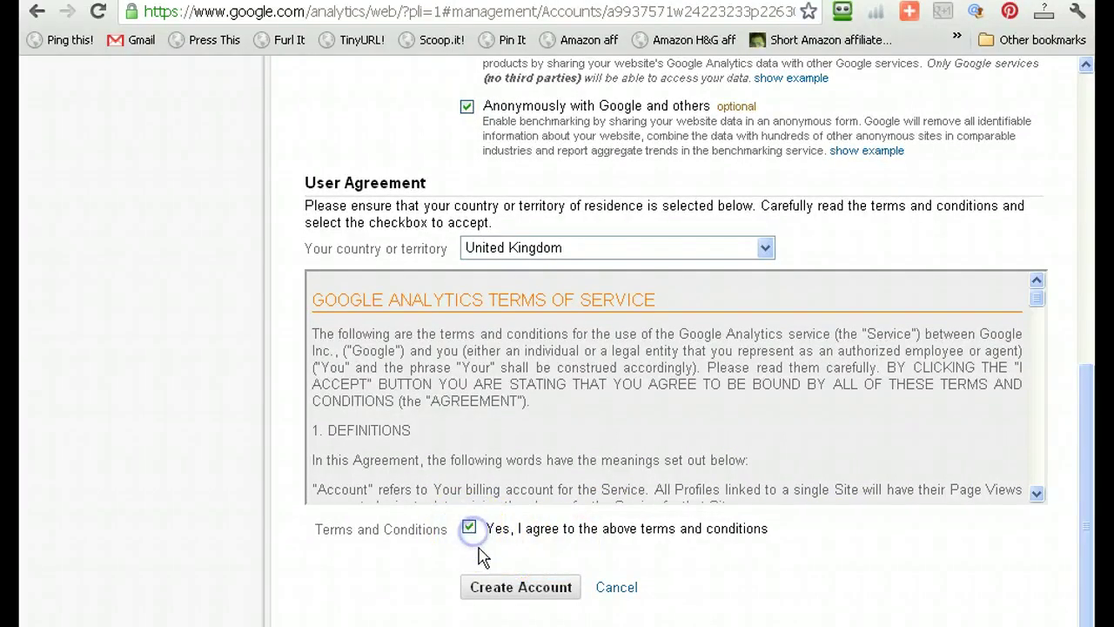
left_click(507, 591)
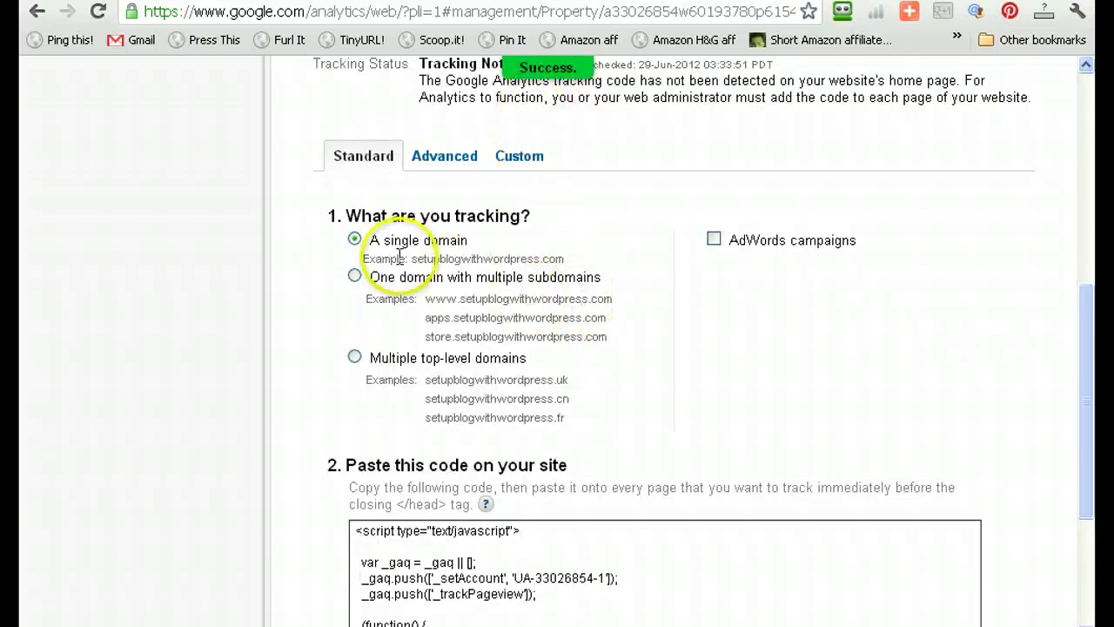
- Set the tracking scope to one domain with multiple subdomains and save the tracking code settings
left_click(355, 277)
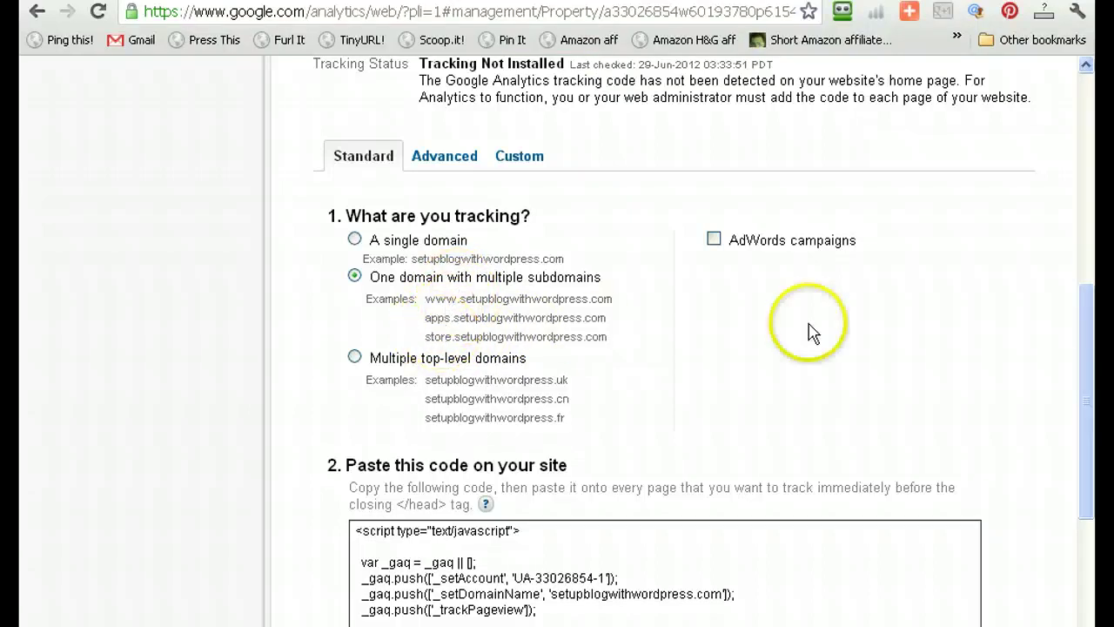
left_click_drag(1086, 301, 1087, 427)
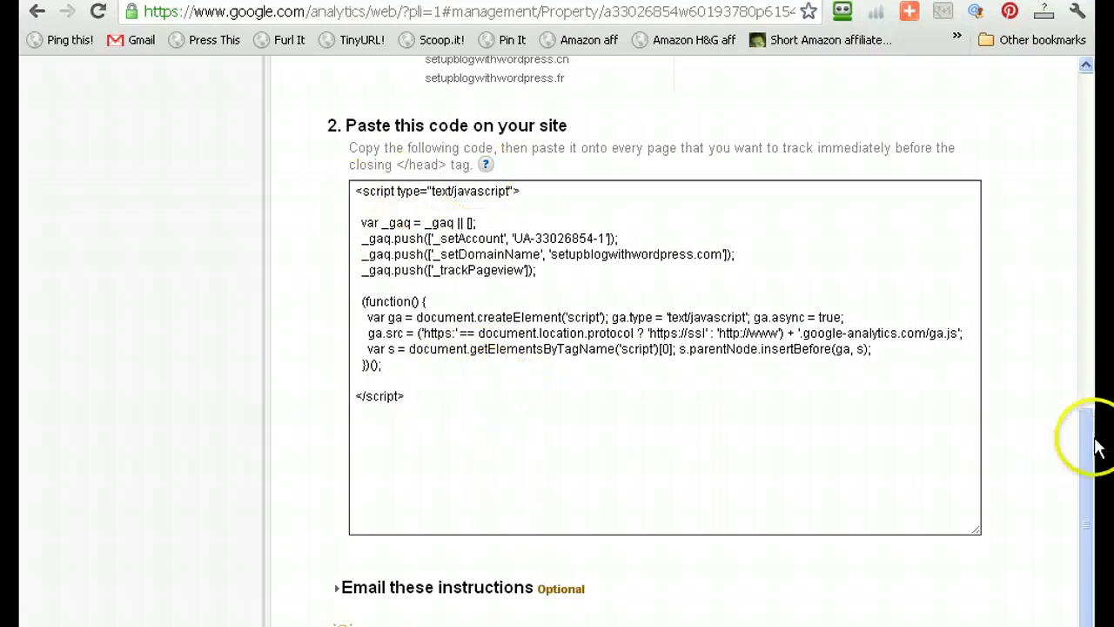
left_click_drag(1094, 443, 1092, 512)
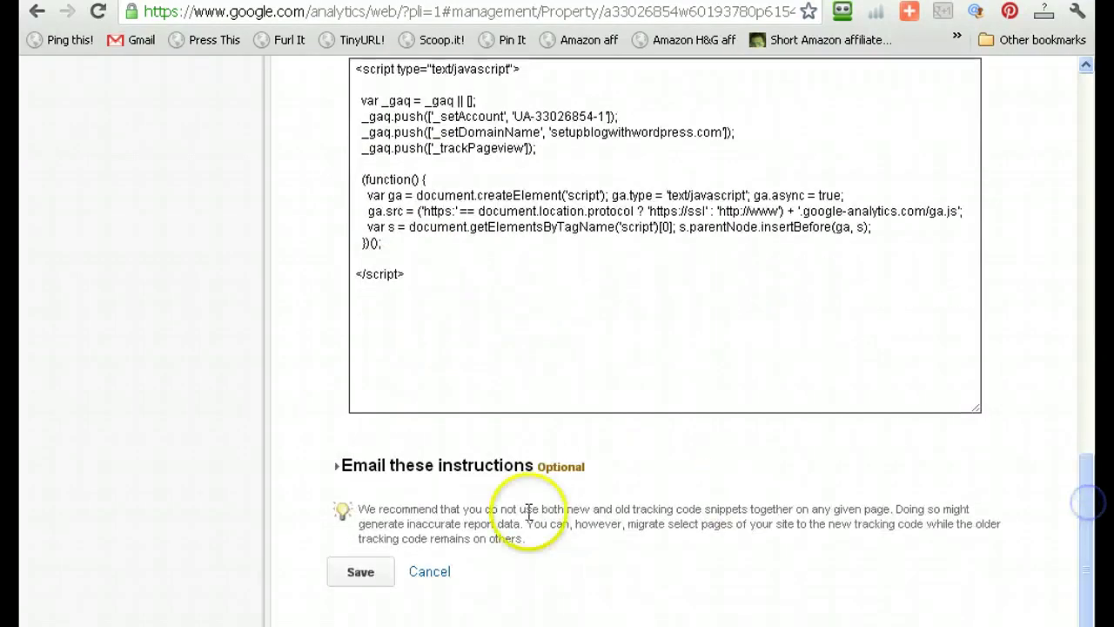
left_click(365, 573)
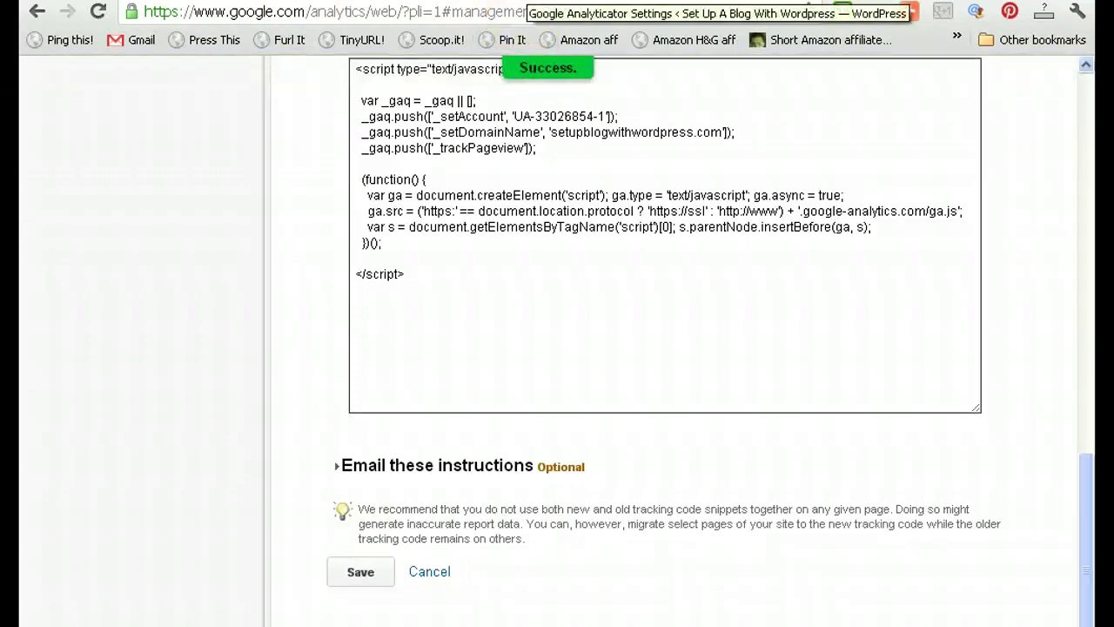
- Switch back to the Google Analyticator settings in WordPress and authenticate the plugin with Google
left_click(526, 0)
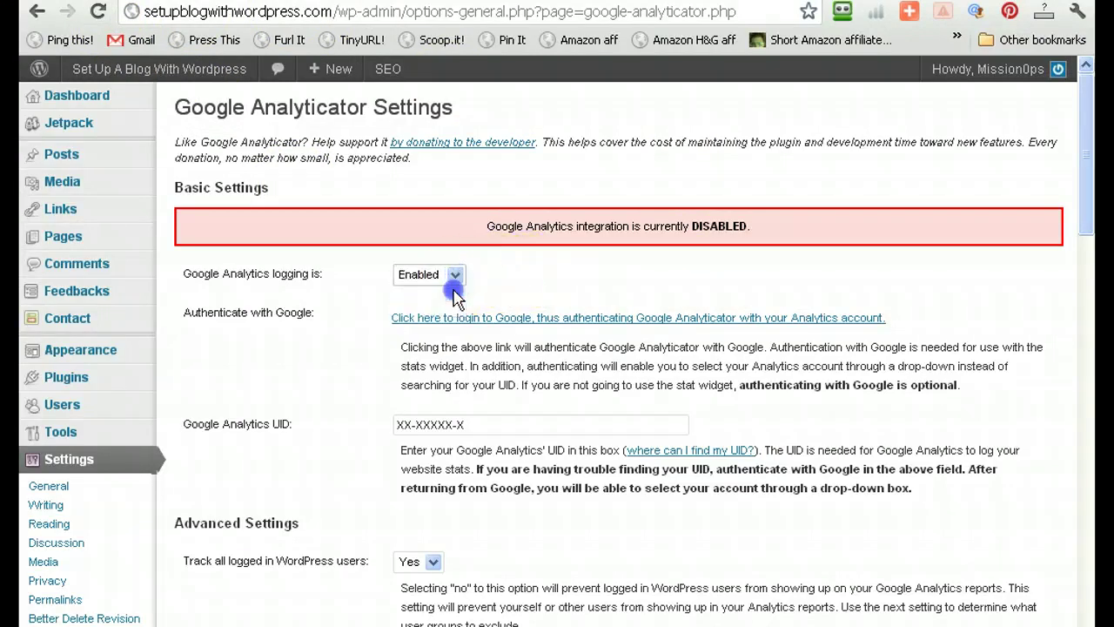
scroll(693, 428, "down", 4)
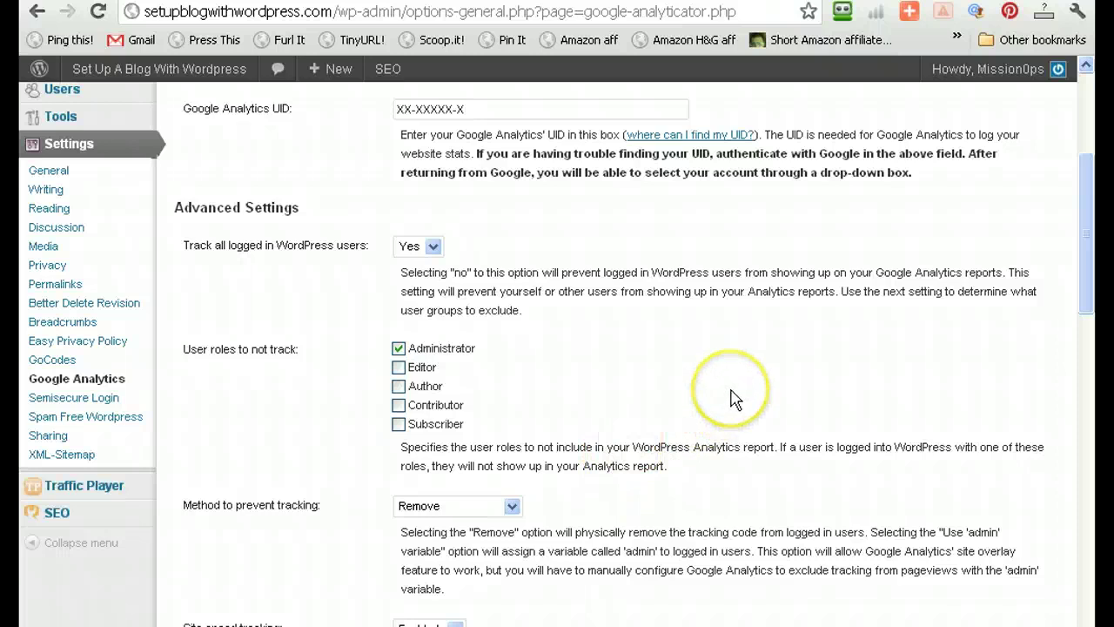
scroll(731, 396, "up", 4)
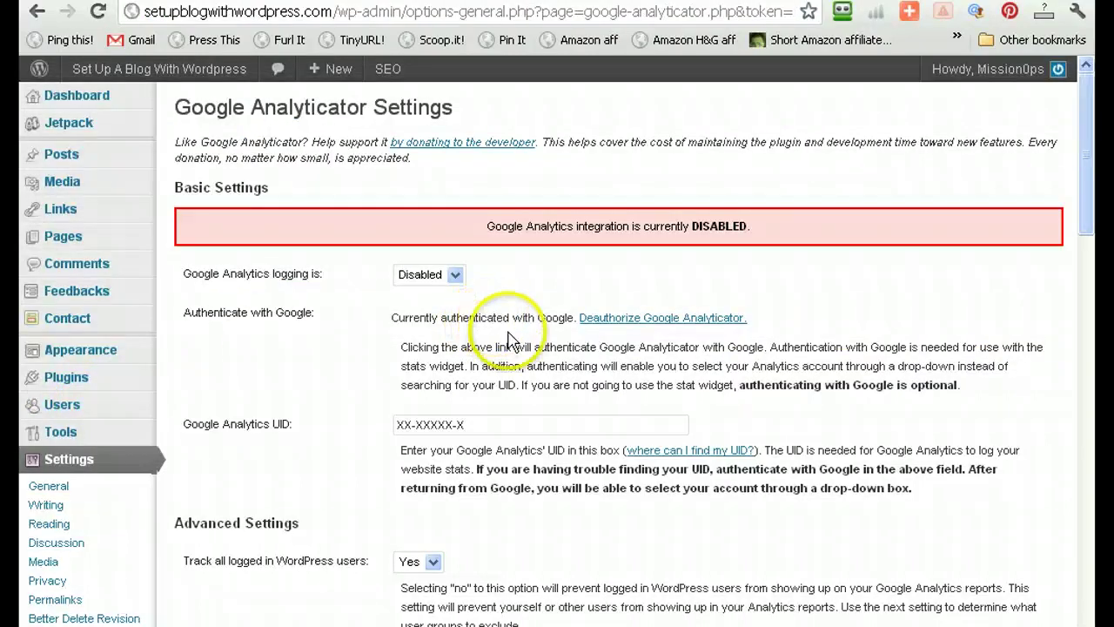
- Set Google Analytics logging to Enabled and choose Set Up A Blog With Wordpress as the Google Analytics account
left_click(456, 275)
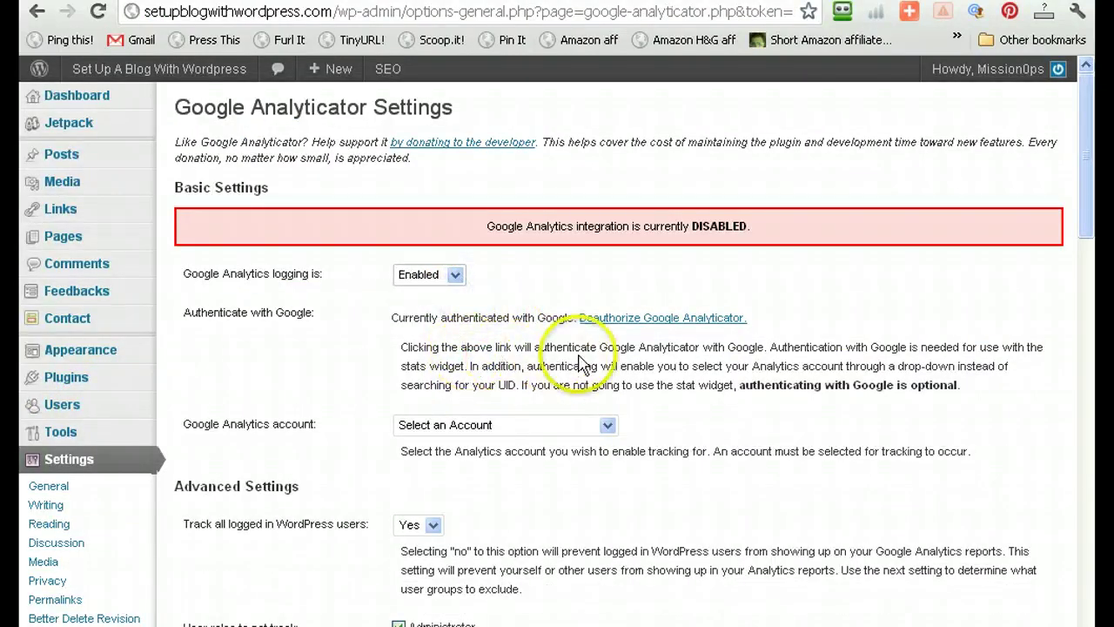
left_click(607, 426)
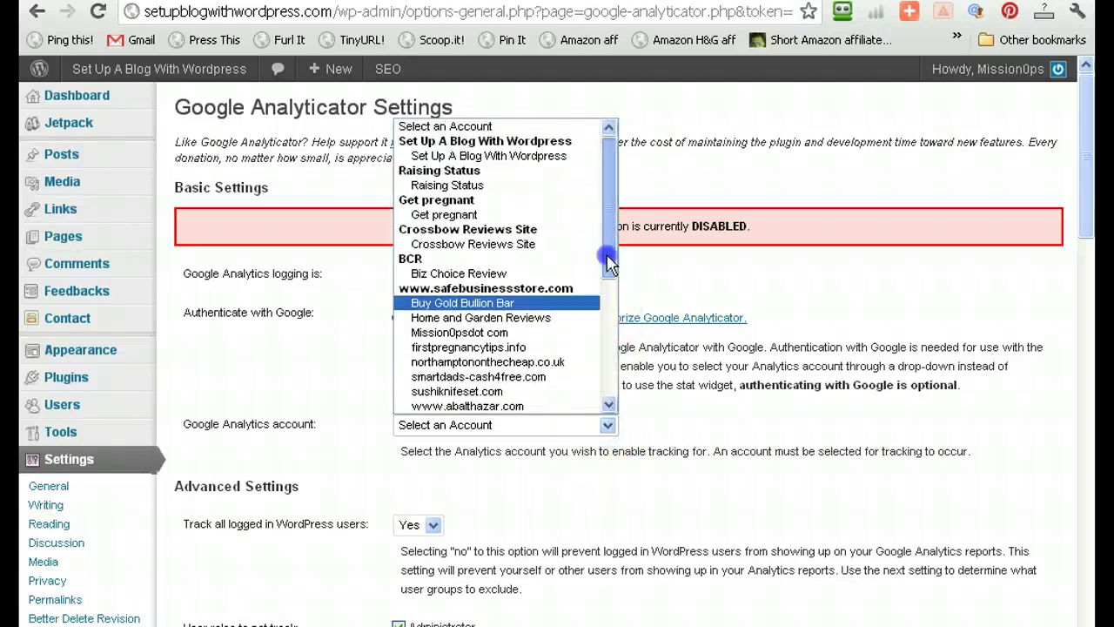
left_click(533, 158)
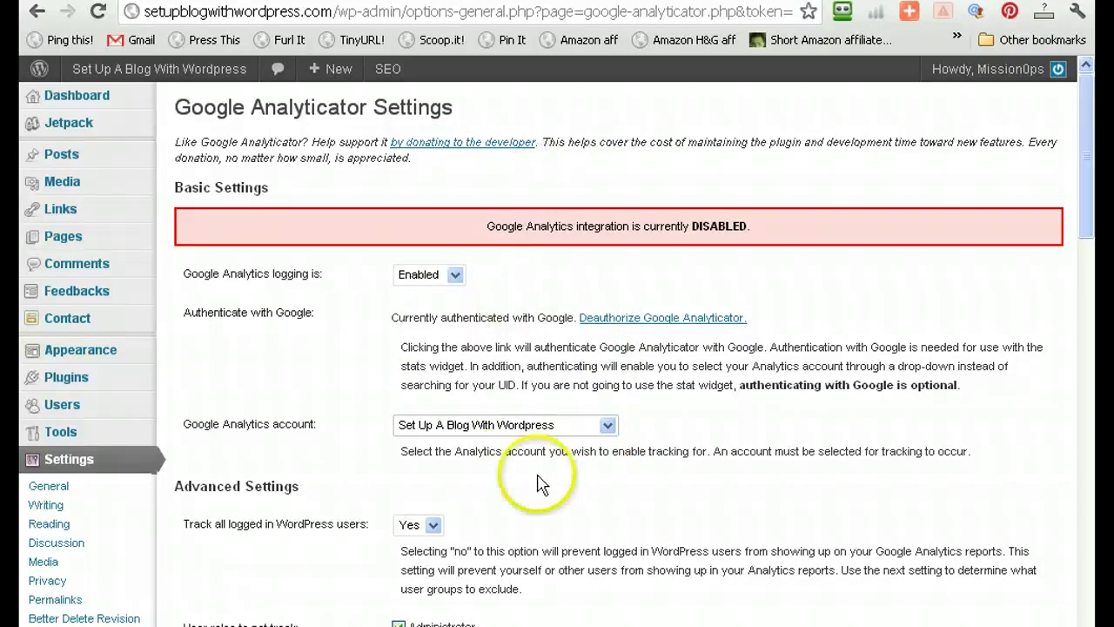
- Review the advanced tracking settings and save the Google Analyticator settings
scroll(840, 575, "down", 3)
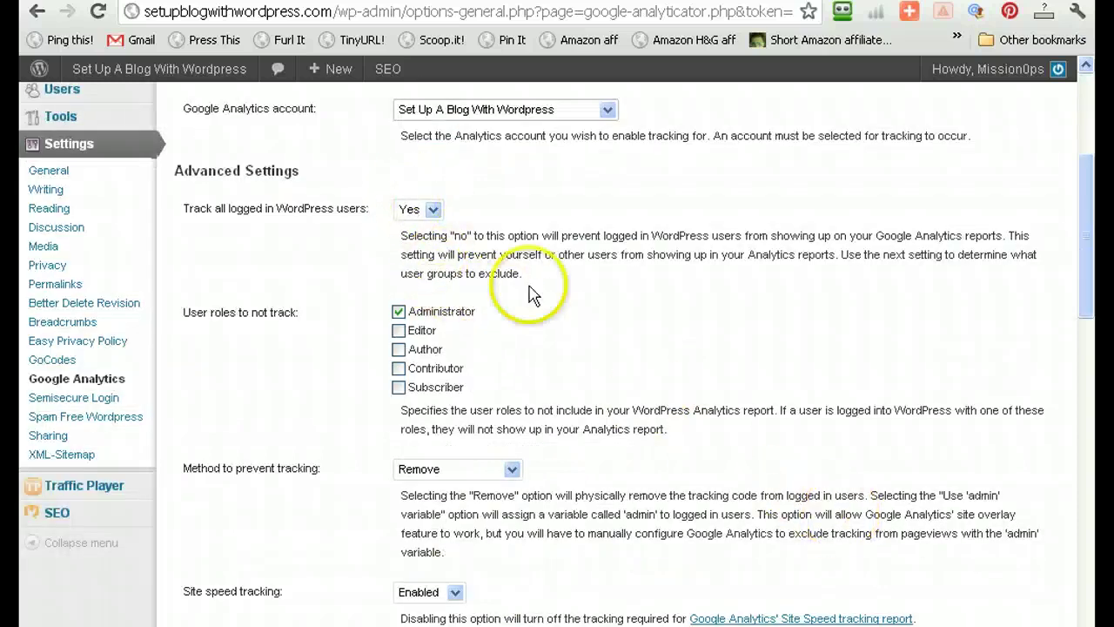
scroll(533, 294, "up", 3)
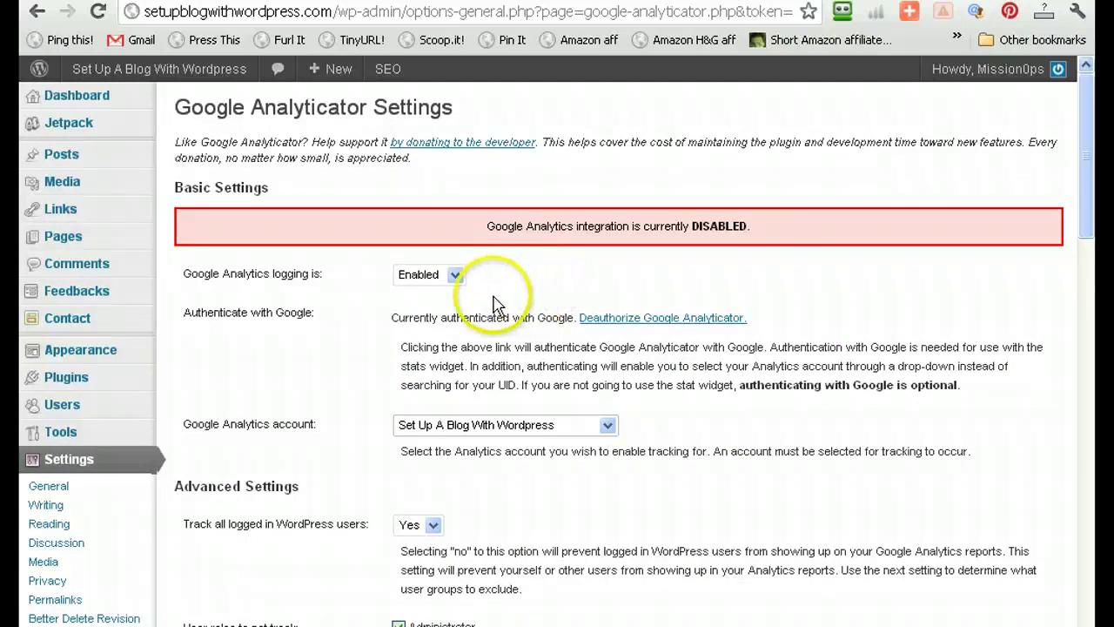
scroll(495, 309, "down", 3)
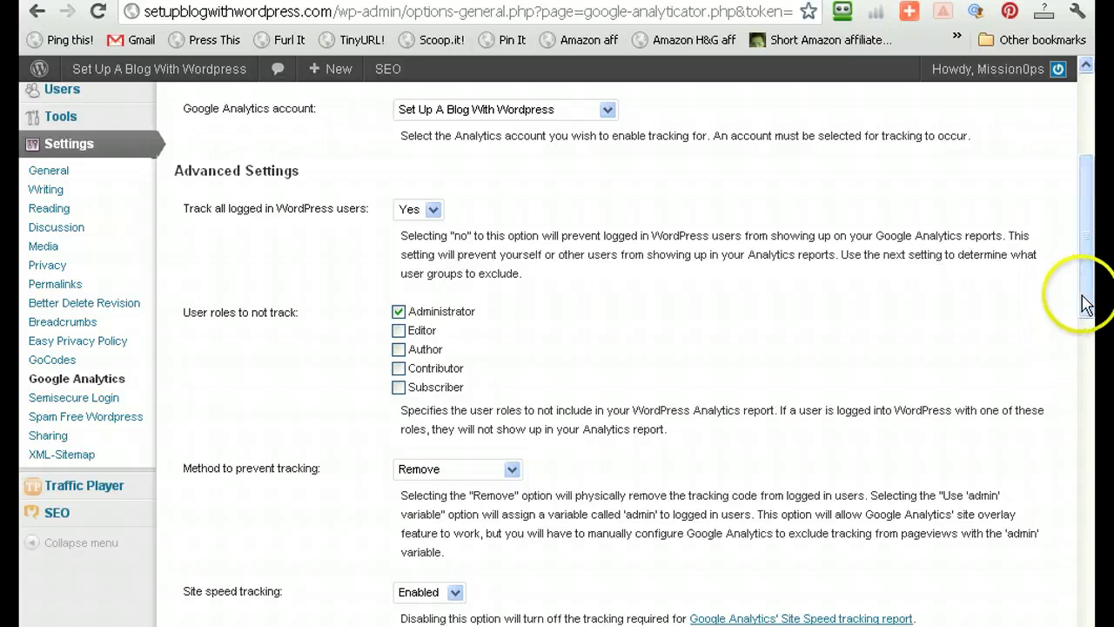
left_click_drag(1086, 296, 1099, 620)
scroll(501, 376, "down", 3)
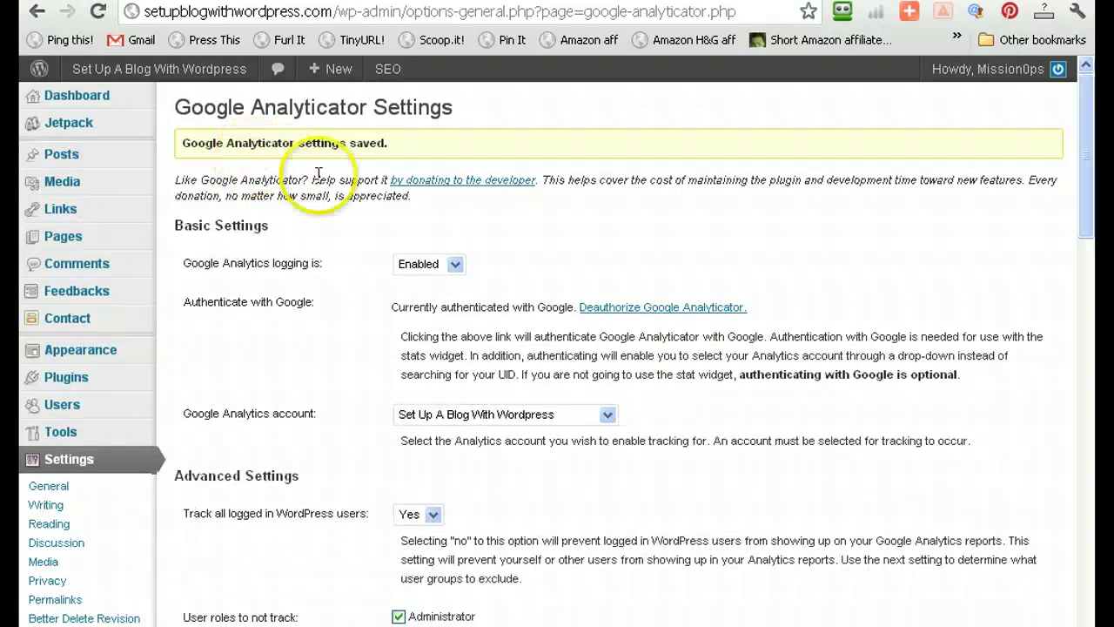
scroll(755, 433, "down", 4)
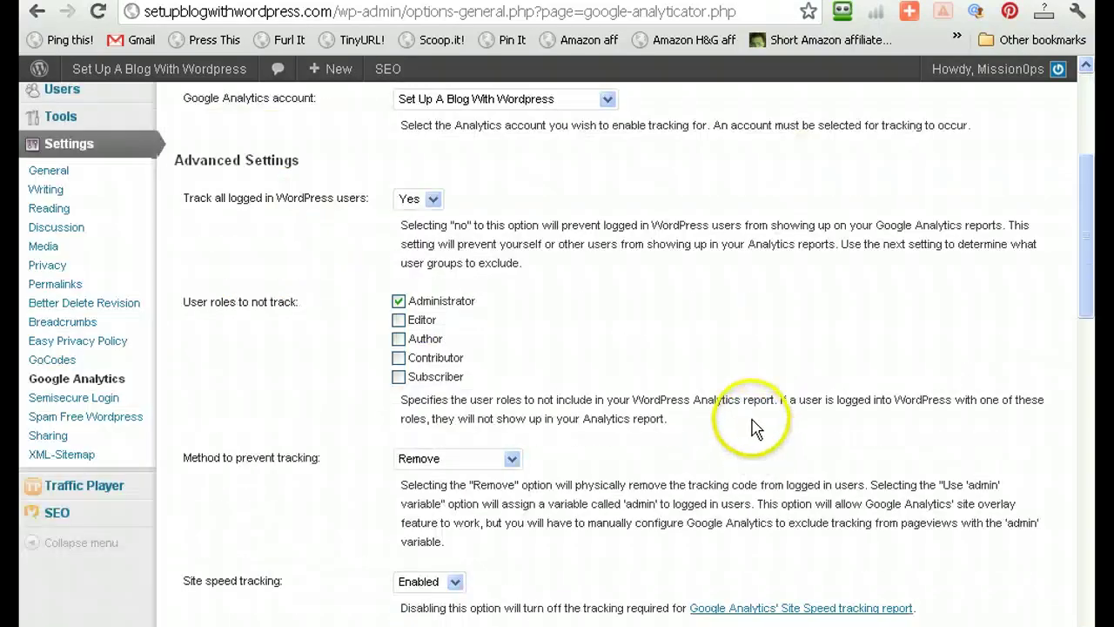
scroll(740, 425, "up", 4)
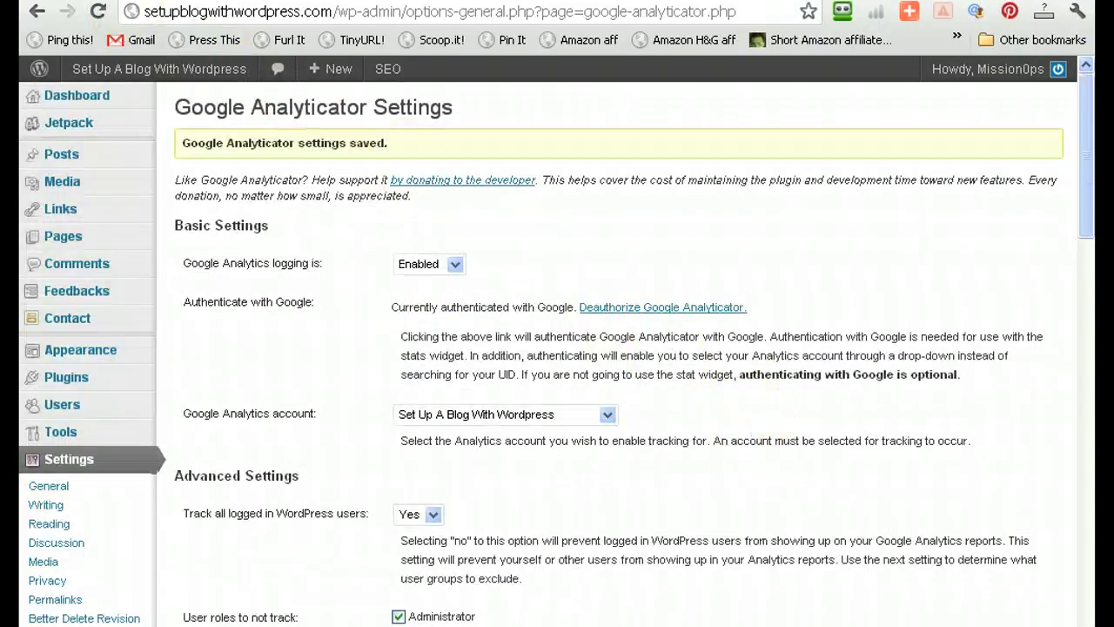
key("ctrl+Tab")
key("ctrl+Tab")
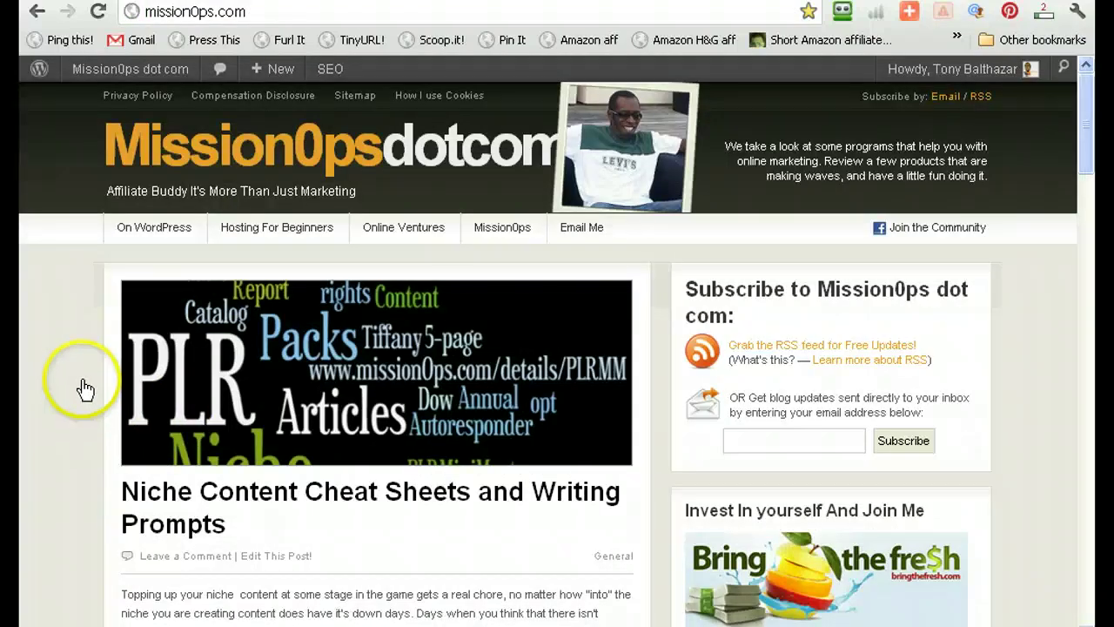
key("ctrl+Tab")
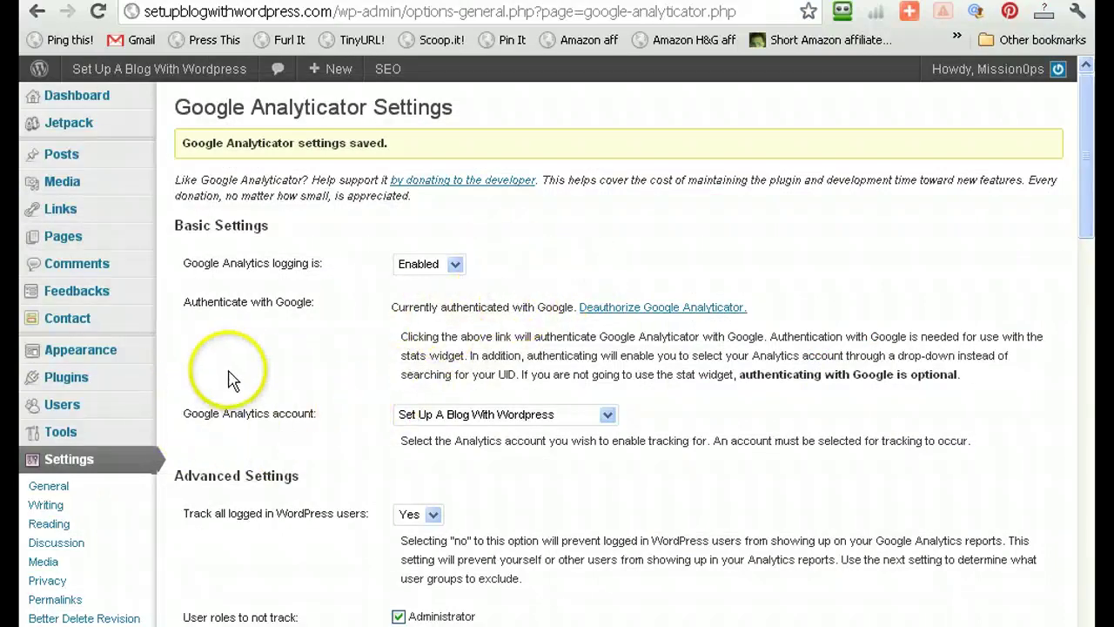
scroll(257, 387, "down", 4)
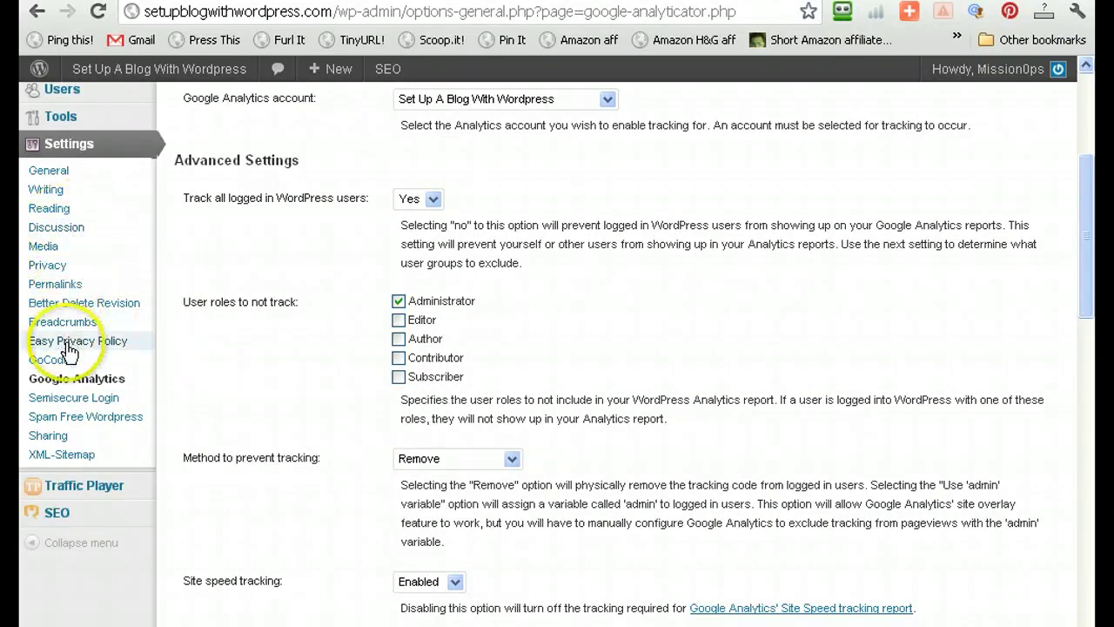
scroll(68, 183, "up", 4)
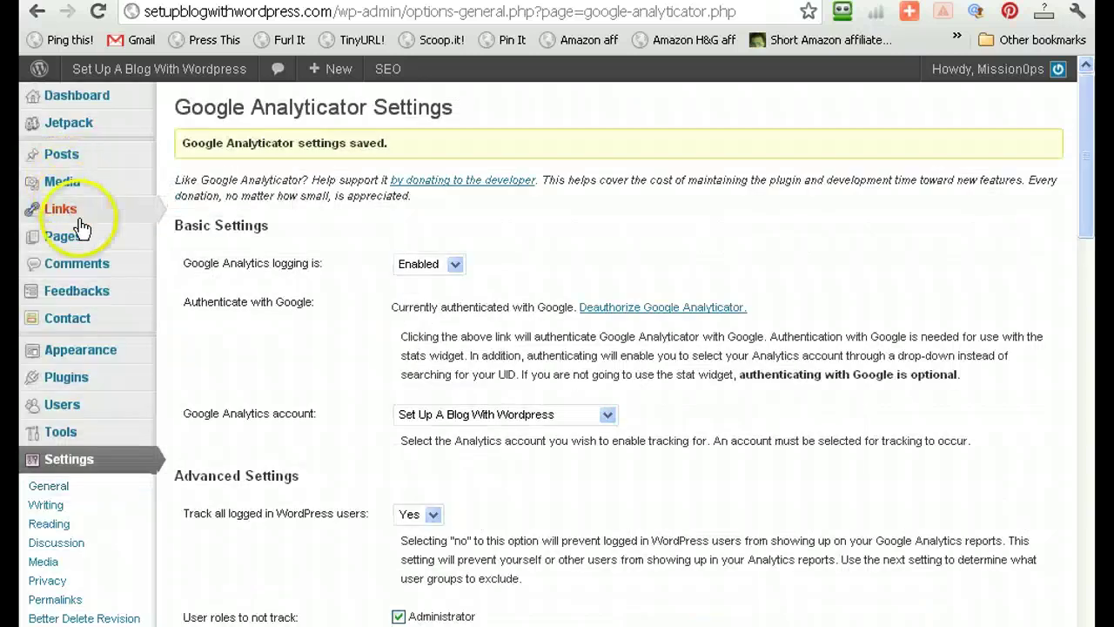
- Open the list of installed plugins and look through it from Better Delete Revision to Yoast Breadcrumbs
mouse_move(79, 359)
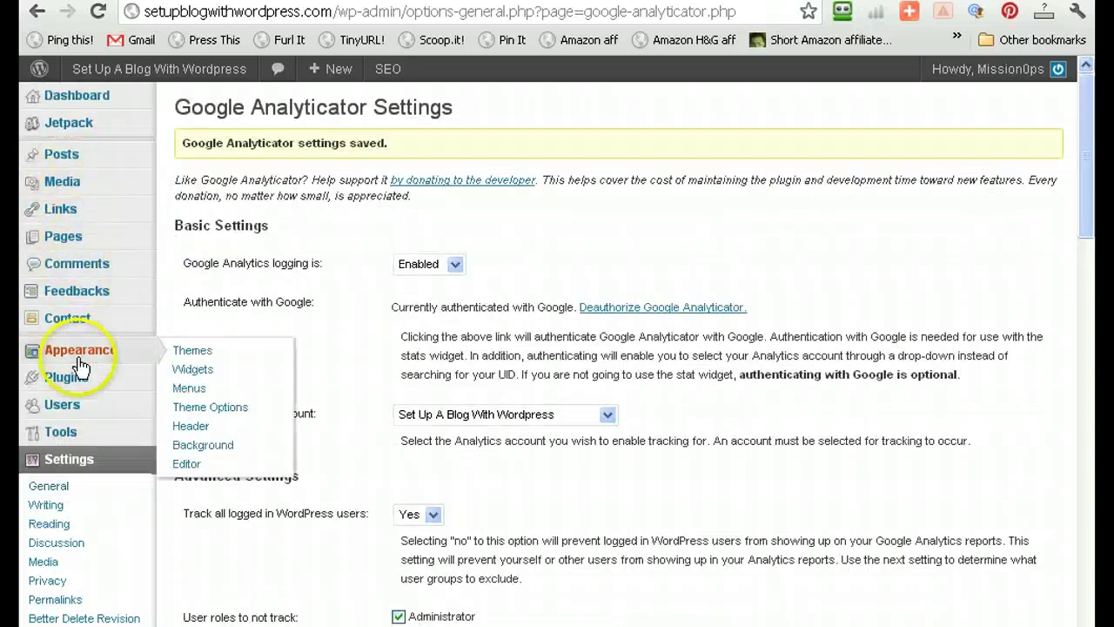
left_click(205, 383)
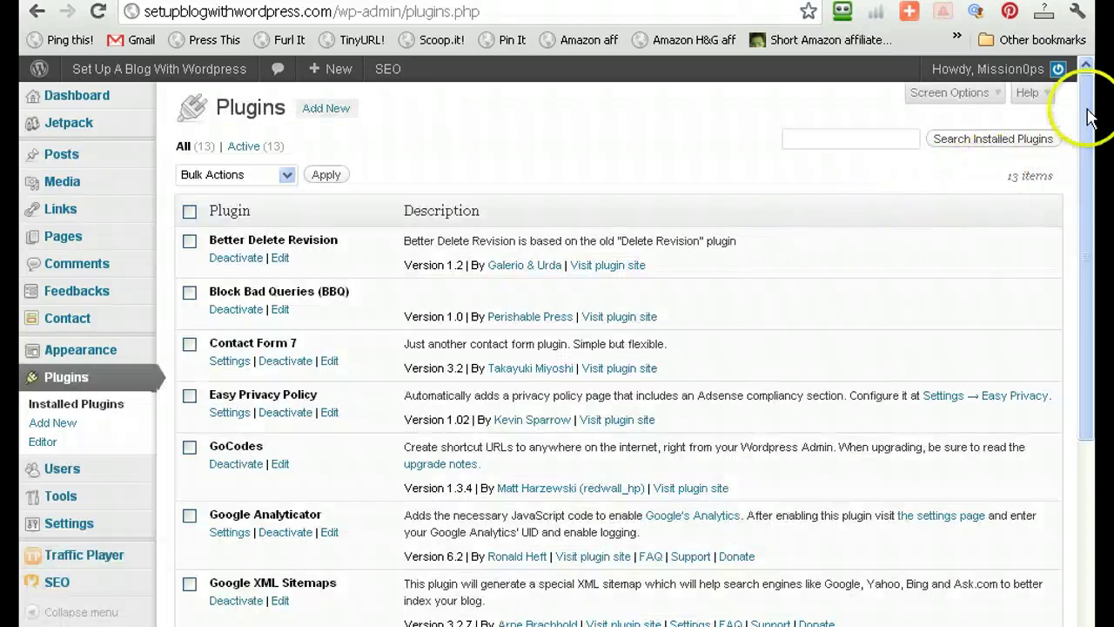
left_click_drag(1088, 113, 1096, 357)
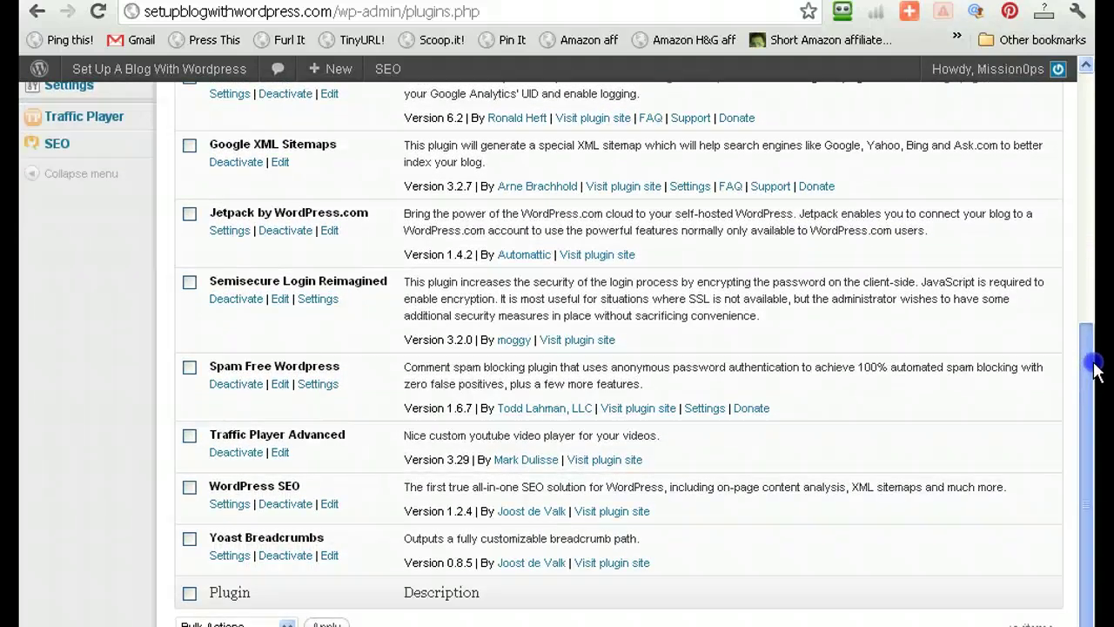
left_click_drag(1095, 366, 1095, 275)
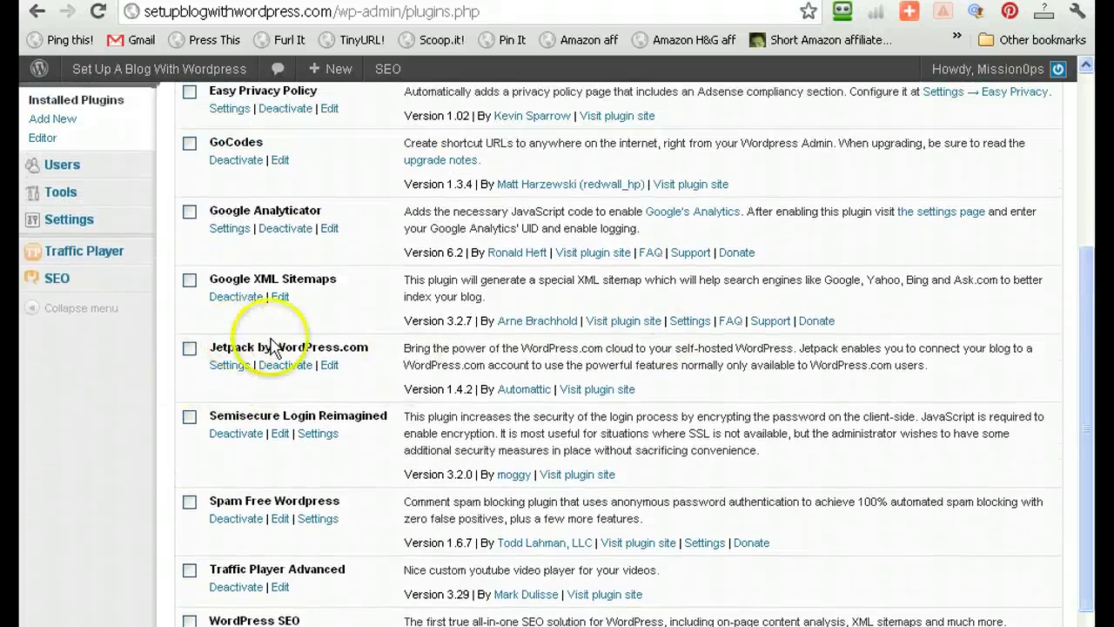
left_click_drag(1094, 409, 1088, 244)
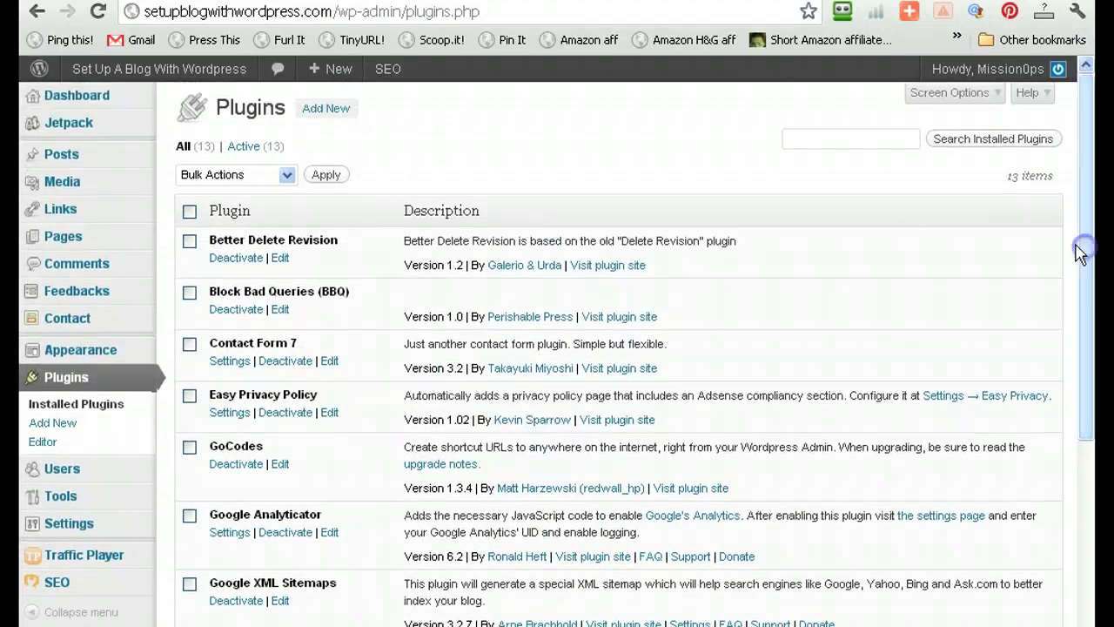
- On the Dashboard home page, collapse the Yoast news and Plugins widgets and move the Yoast news widget above Plugins
mouse_move(54, 94)
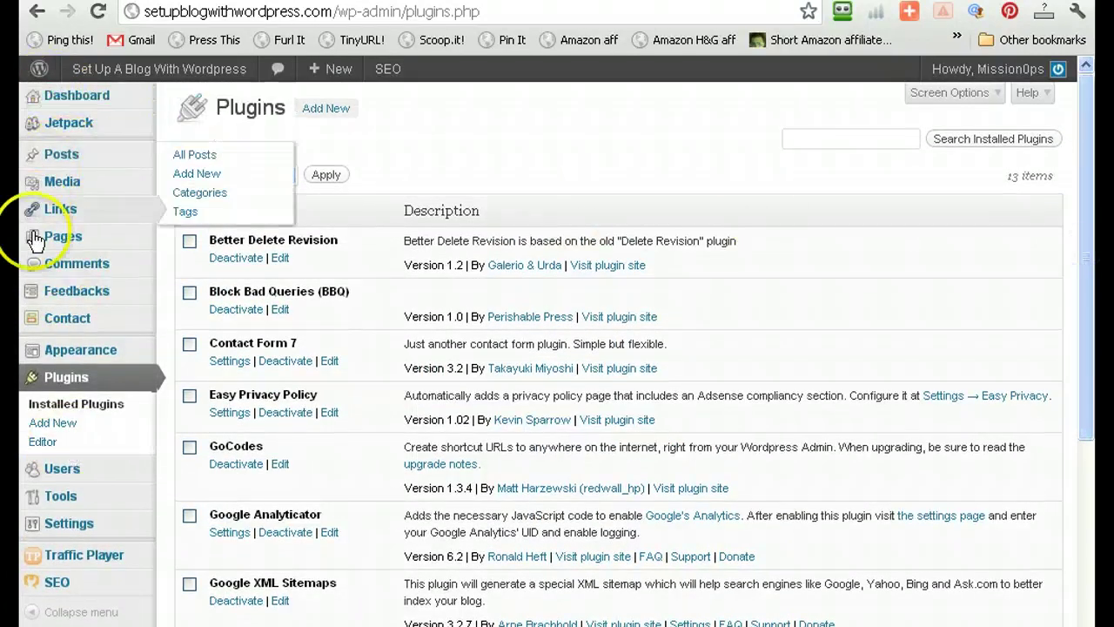
mouse_move(41, 150)
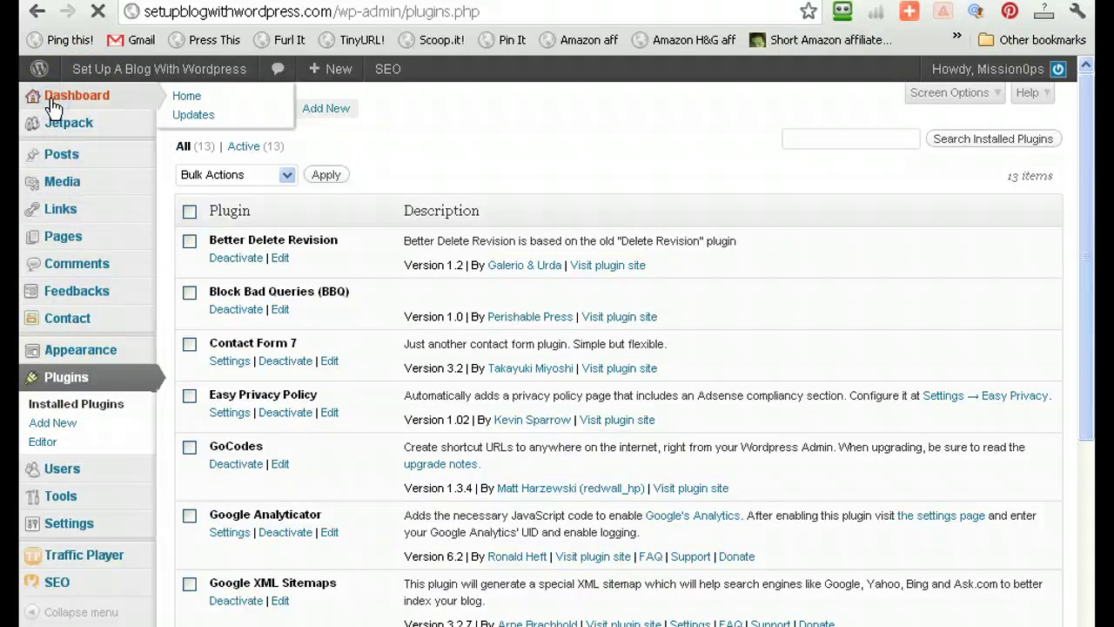
left_click(50, 102)
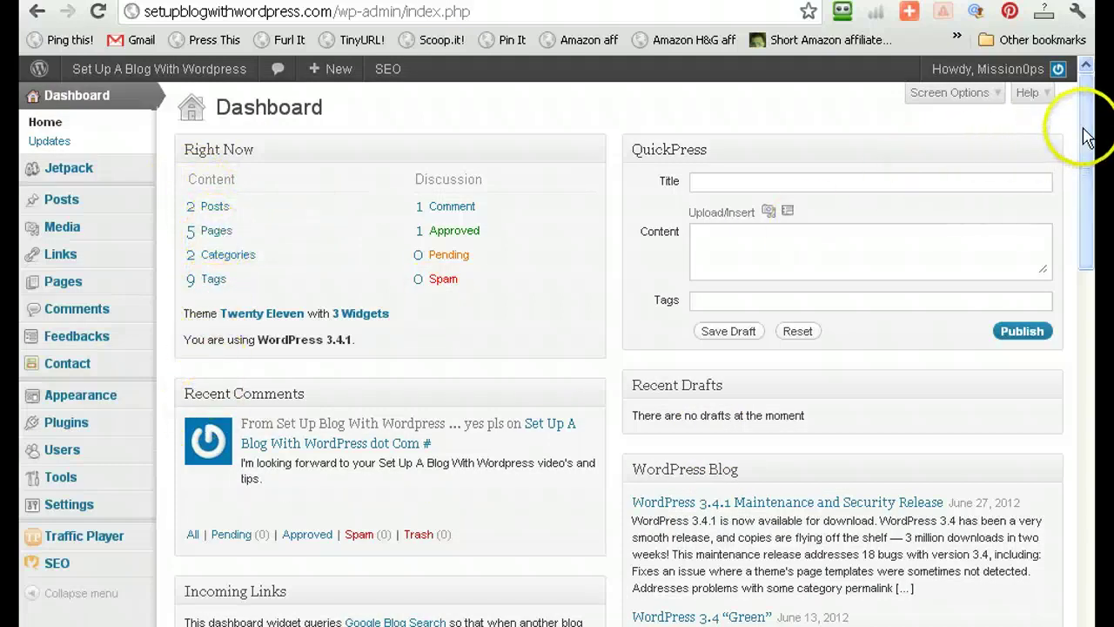
left_click_drag(1087, 96, 1087, 296)
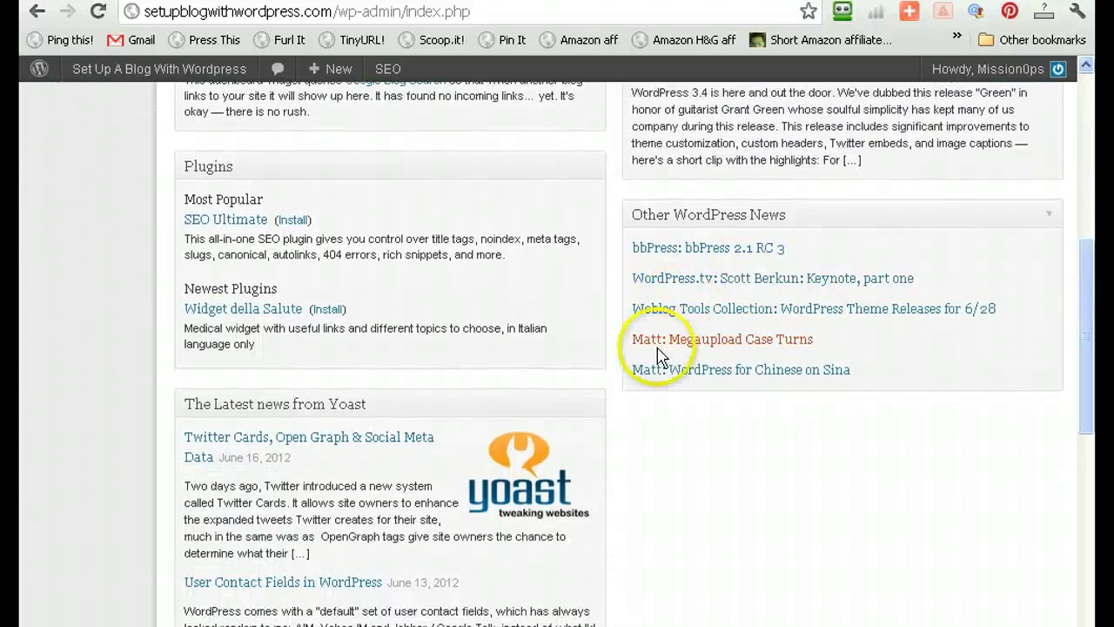
left_click(594, 405)
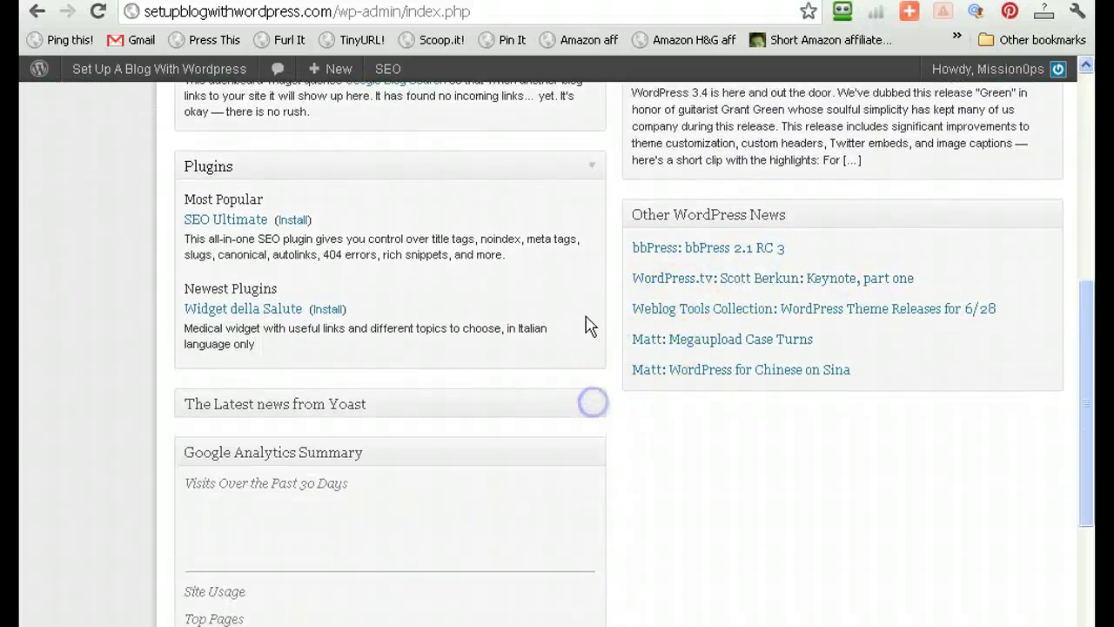
left_click(592, 165)
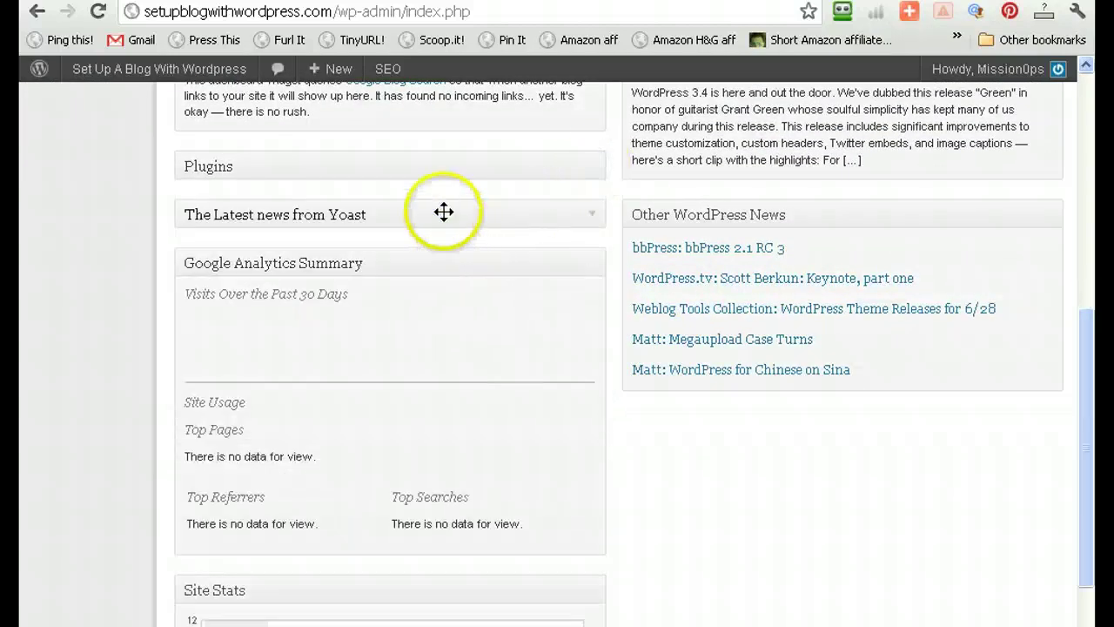
left_click_drag(443, 215, 441, 144)
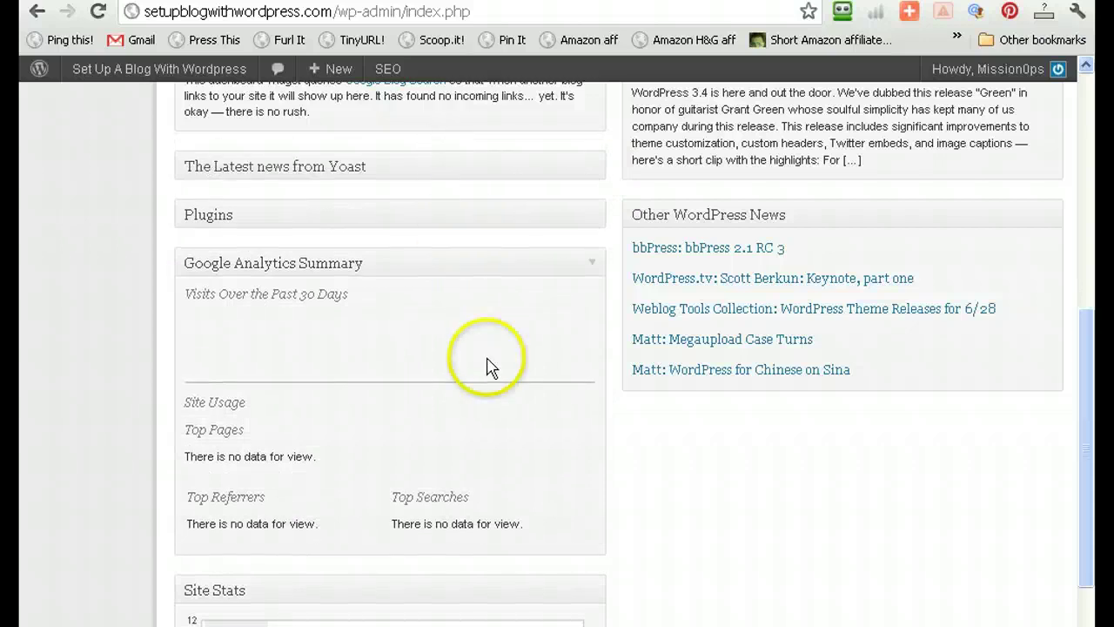
- Collapse the Google Analytics Summary and Site Stats widgets on the Dashboard
scroll(604, 397, "up", 3)
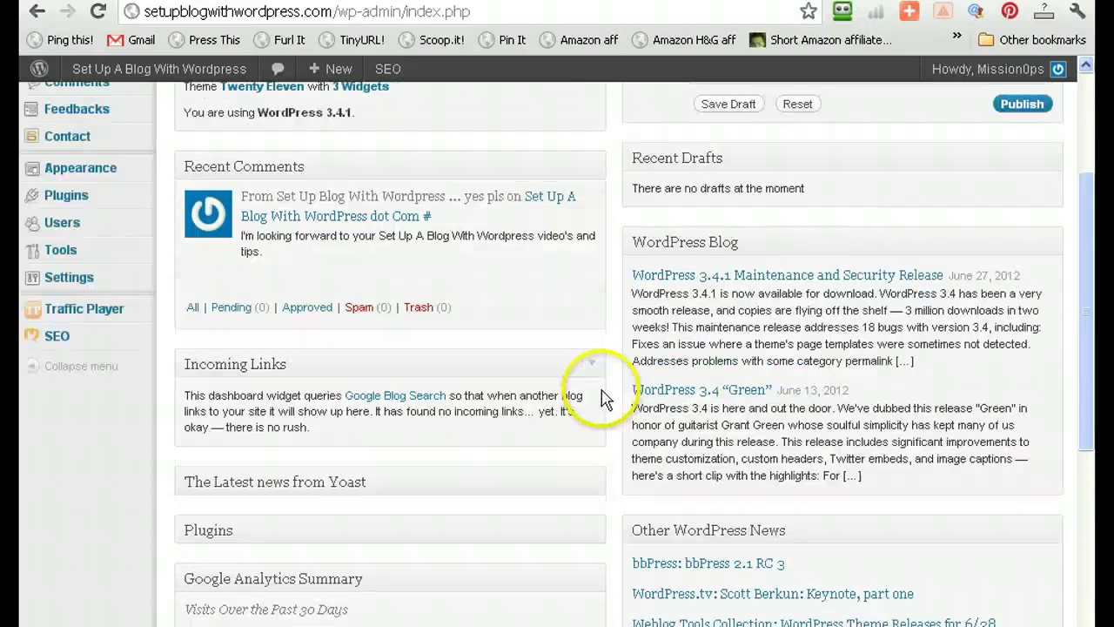
scroll(574, 470, "down", 3)
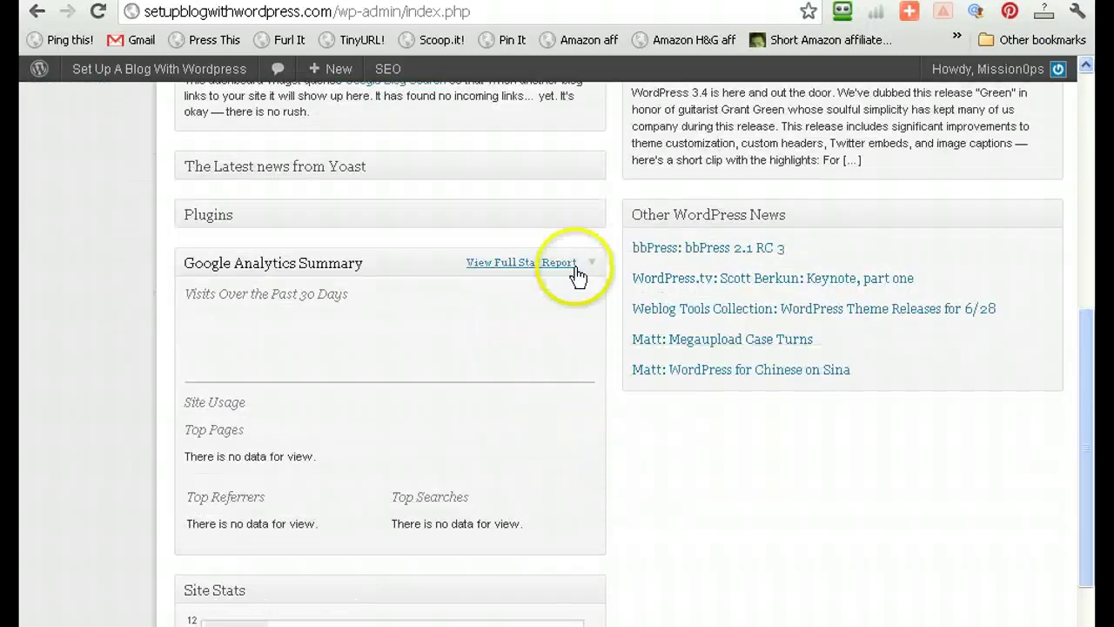
left_click(592, 267)
left_click(569, 363)
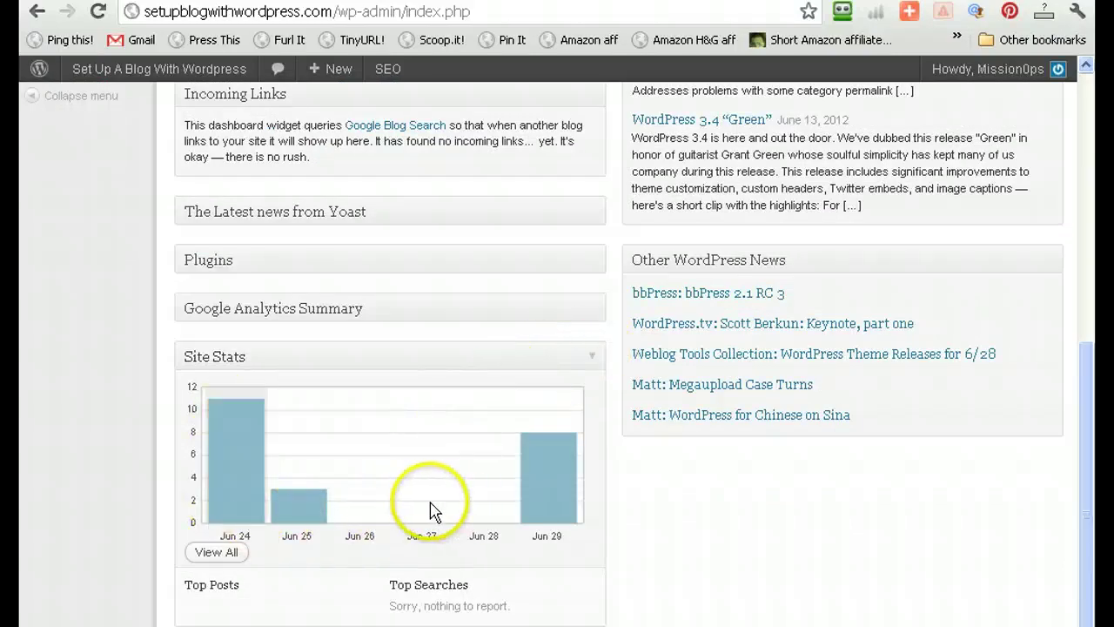
left_click(589, 357)
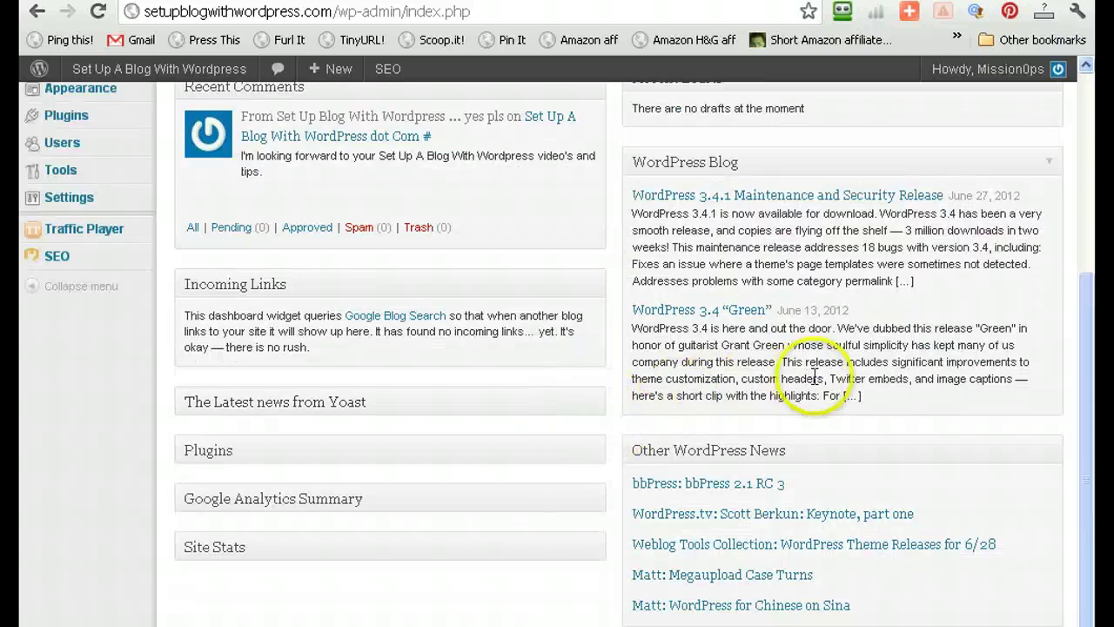
- Look through the available Jetpack modules and open the Jetpack Site Stats page
scroll(805, 393, "up", 4)
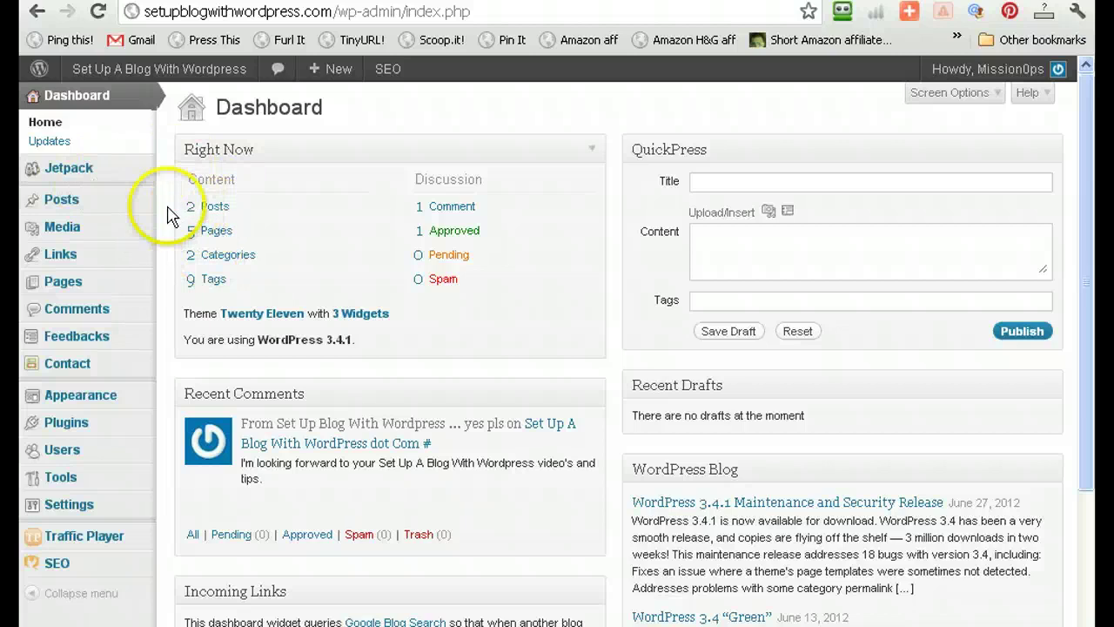
mouse_move(94, 176)
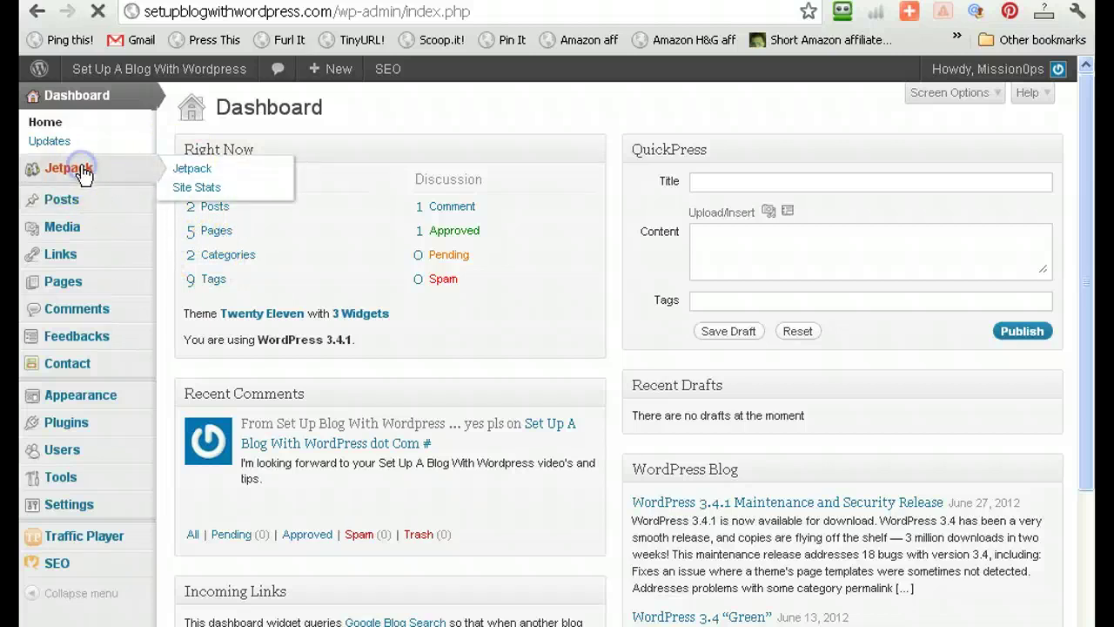
left_click(84, 175)
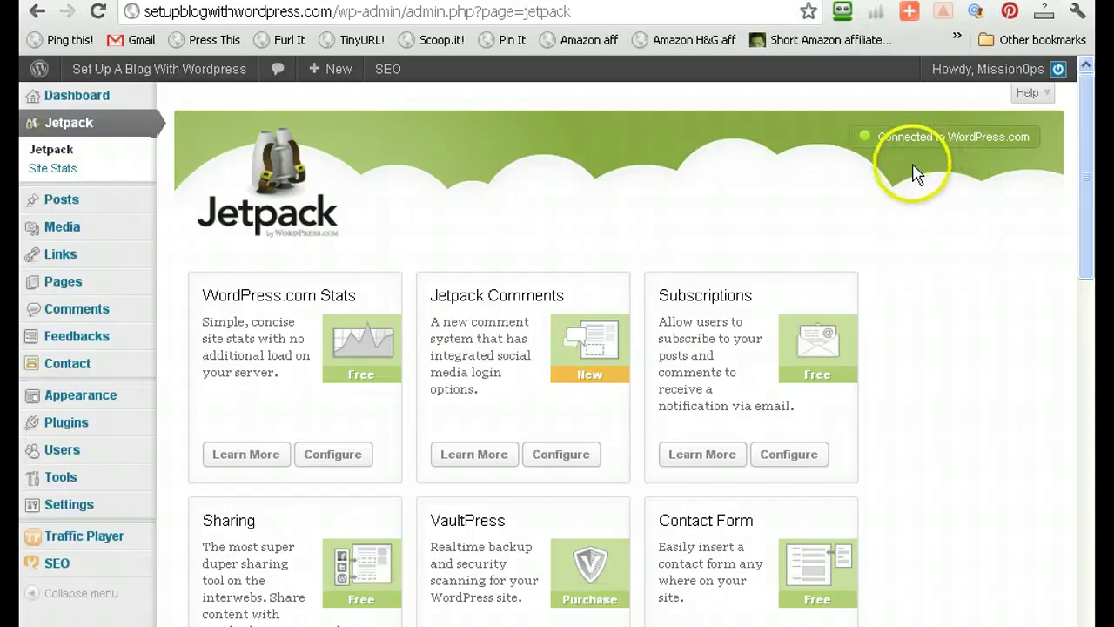
left_click_drag(1090, 194, 1090, 228)
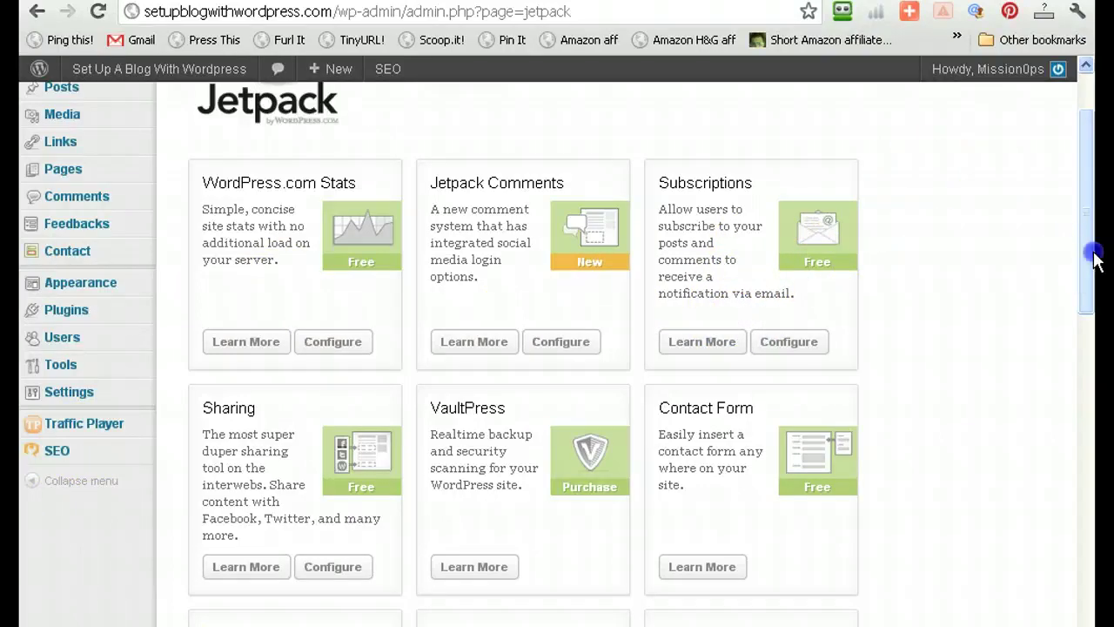
left_click_drag(1090, 253, 1092, 213)
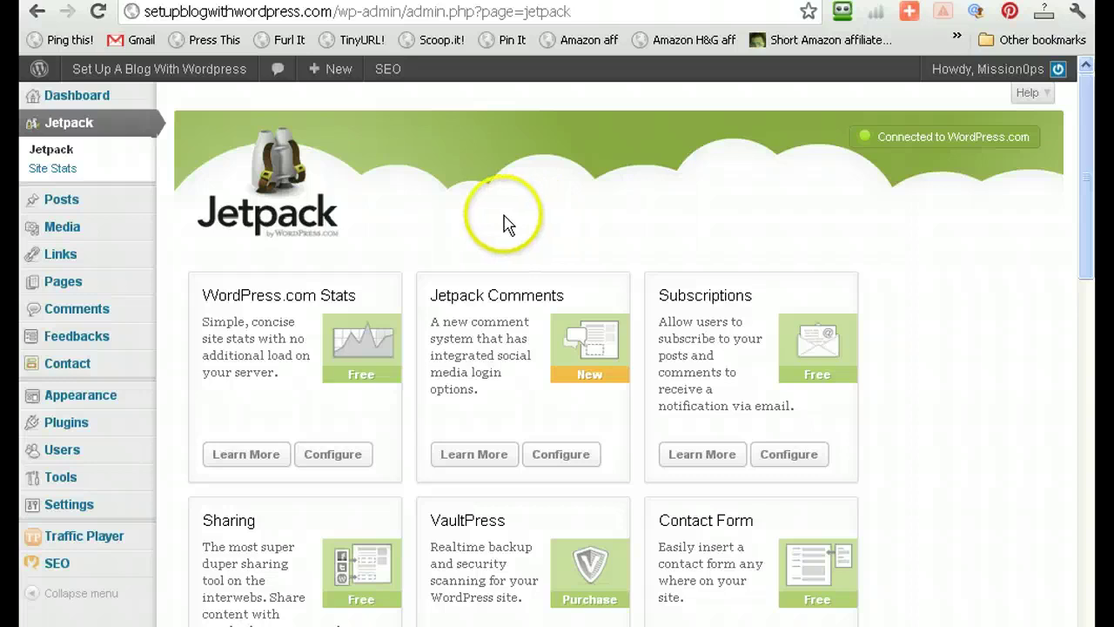
left_click(72, 170)
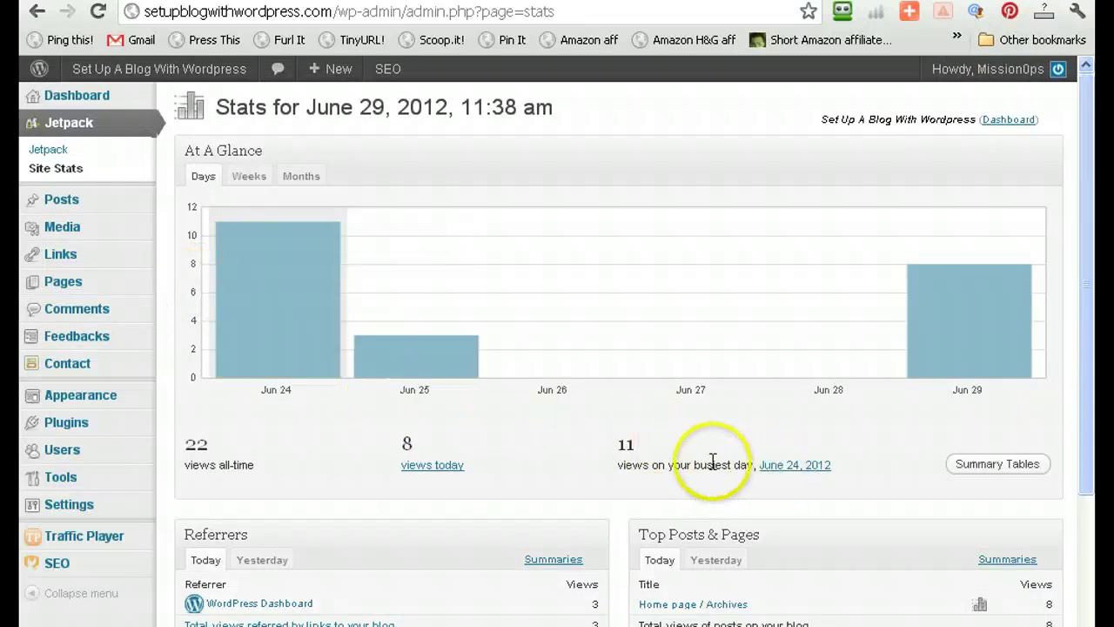
- Create a new post titled "The Wordpress Dashboard" and save it as a draft
left_click(65, 208)
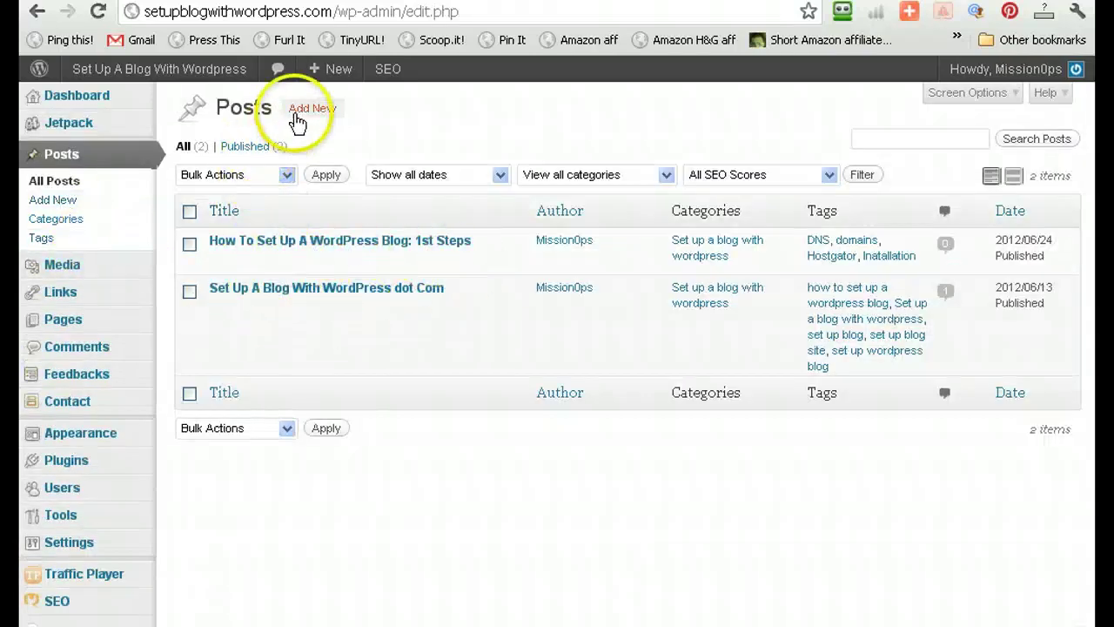
left_click(297, 123)
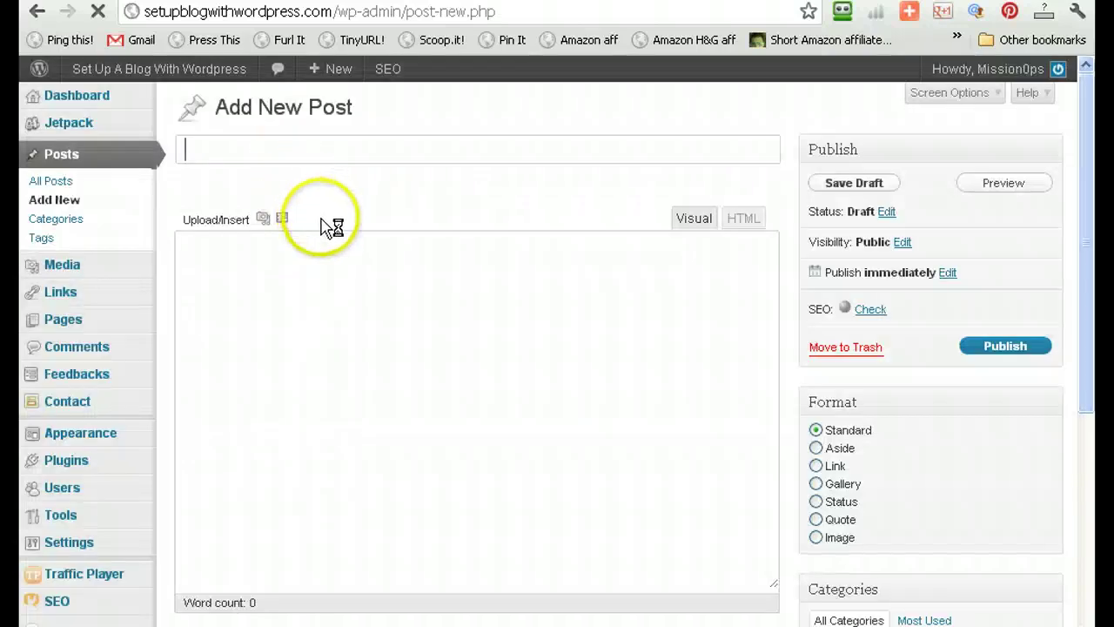
left_click(335, 149)
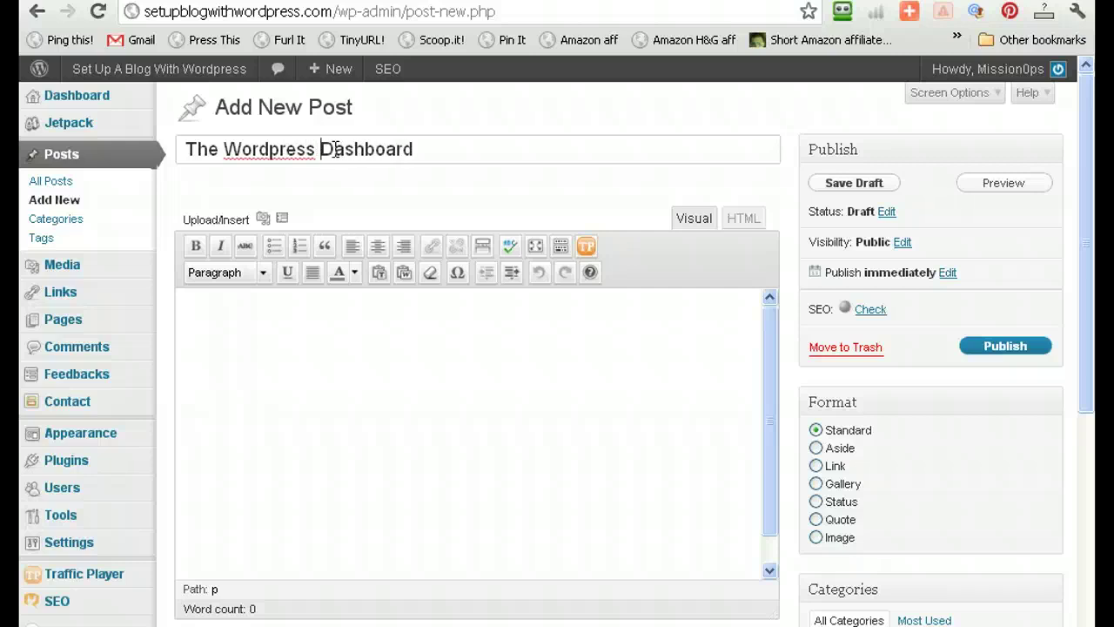
left_click(824, 186)
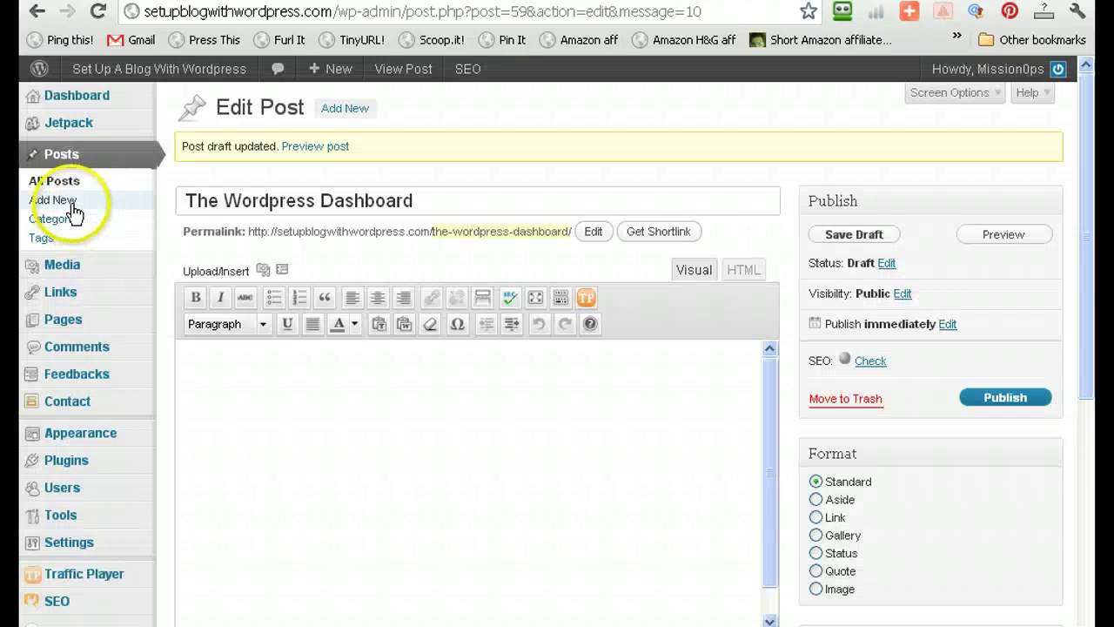
- Open the post Categories page and examine the existing categories and their row actions
left_click(72, 221)
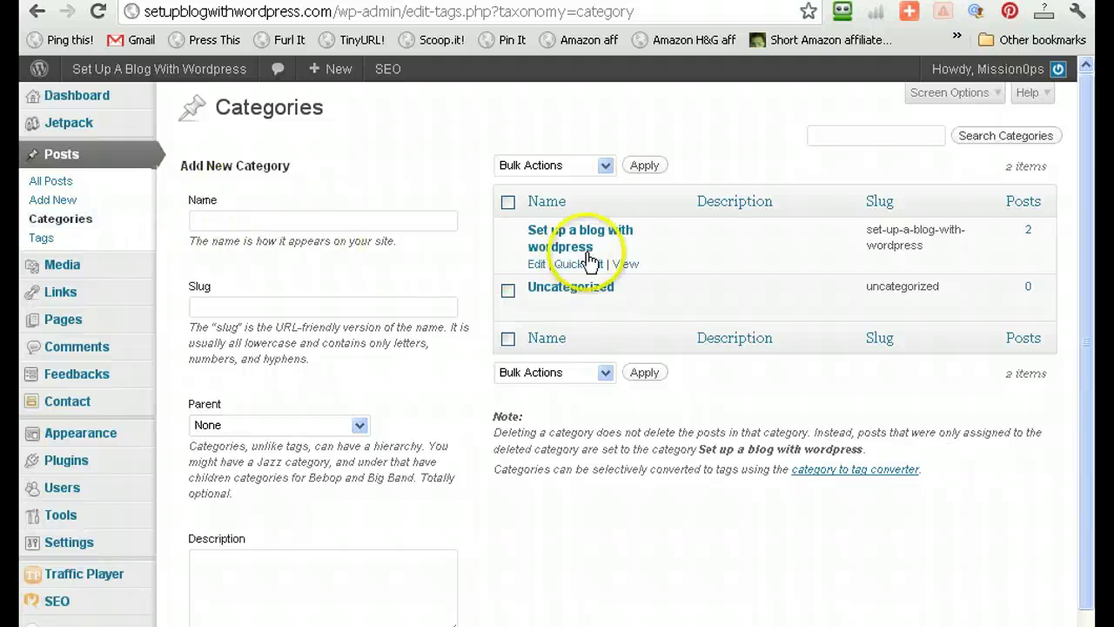
mouse_move(510, 286)
mouse_move(545, 266)
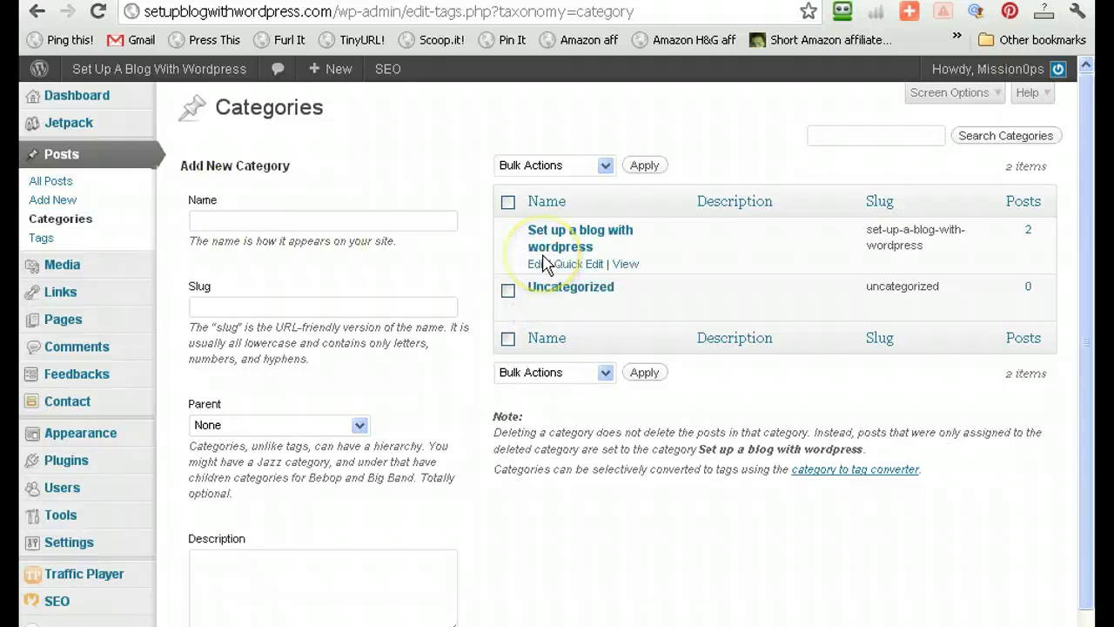
mouse_move(540, 309)
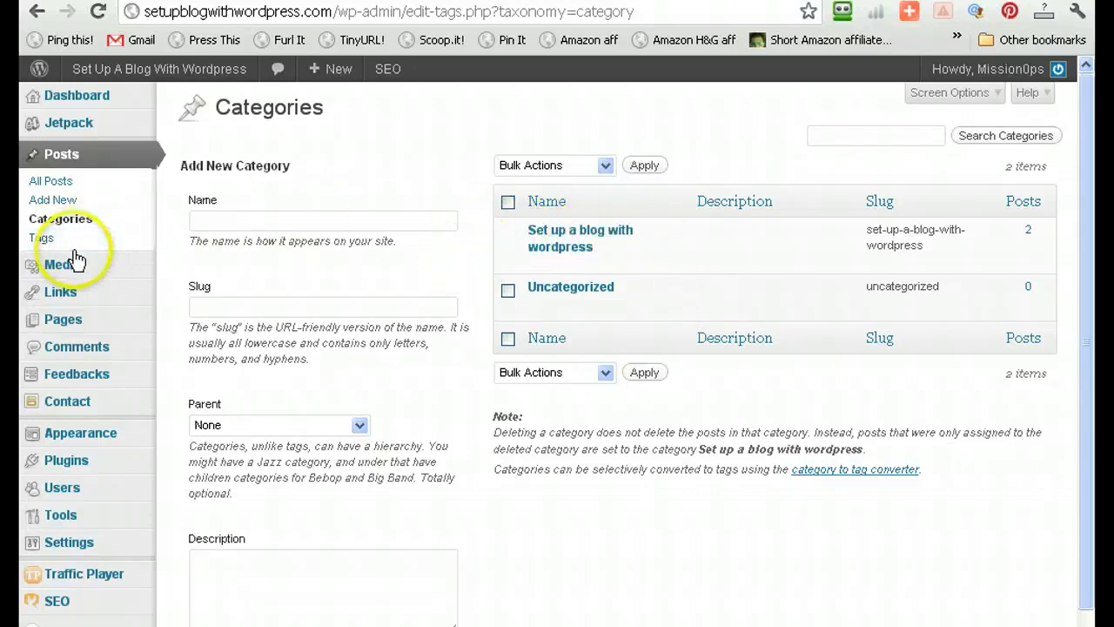
- Open the post Tags page and examine the existing tags and their row actions
mouse_move(77, 270)
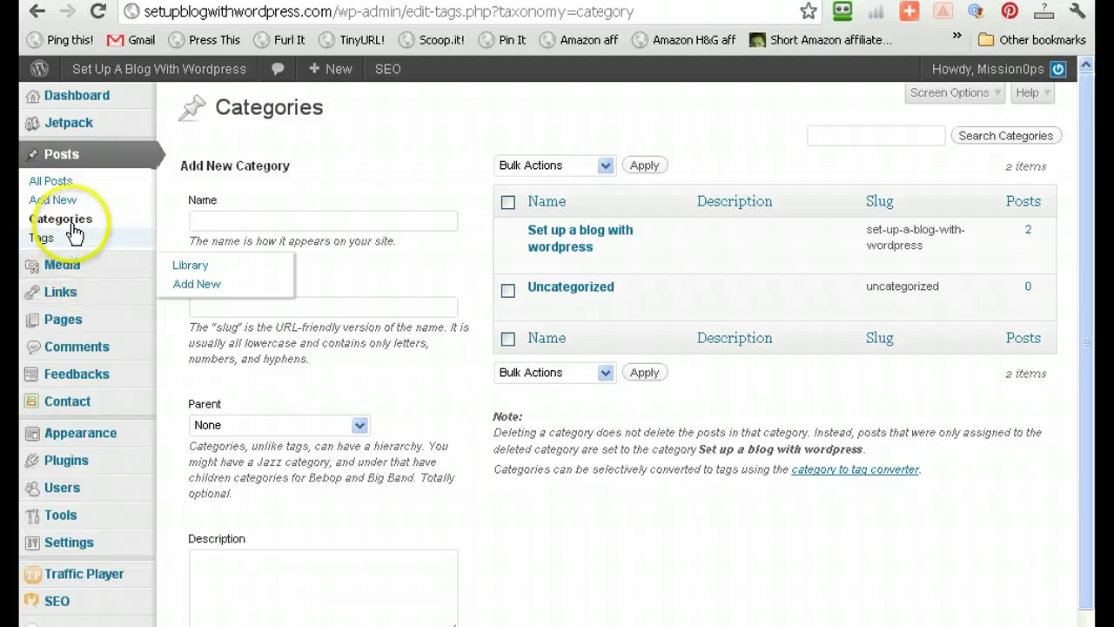
left_click(53, 244)
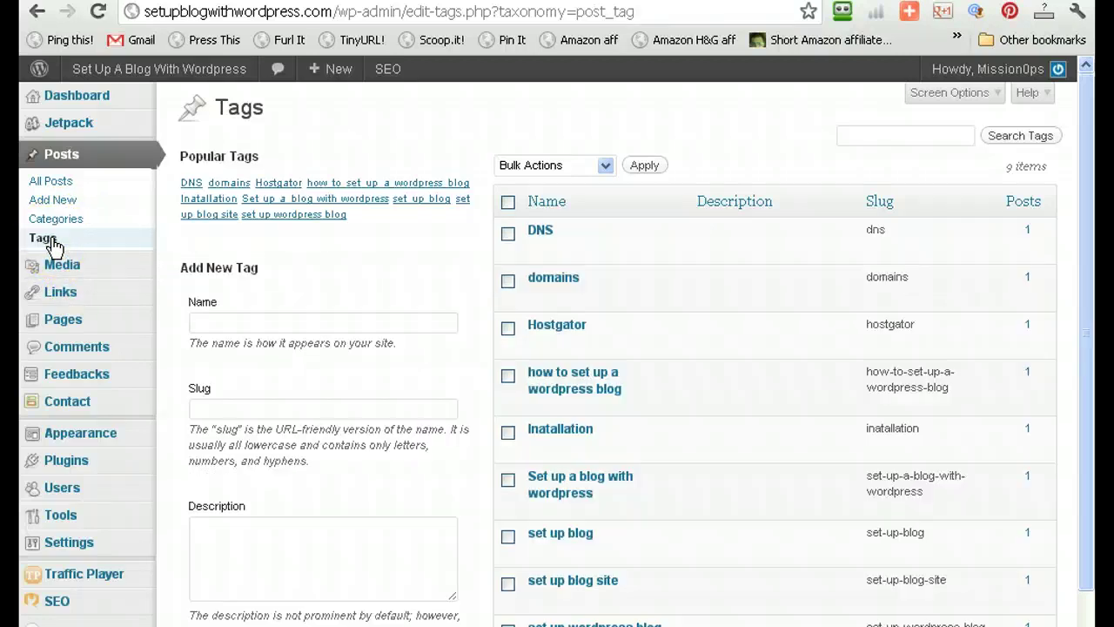
mouse_move(588, 247)
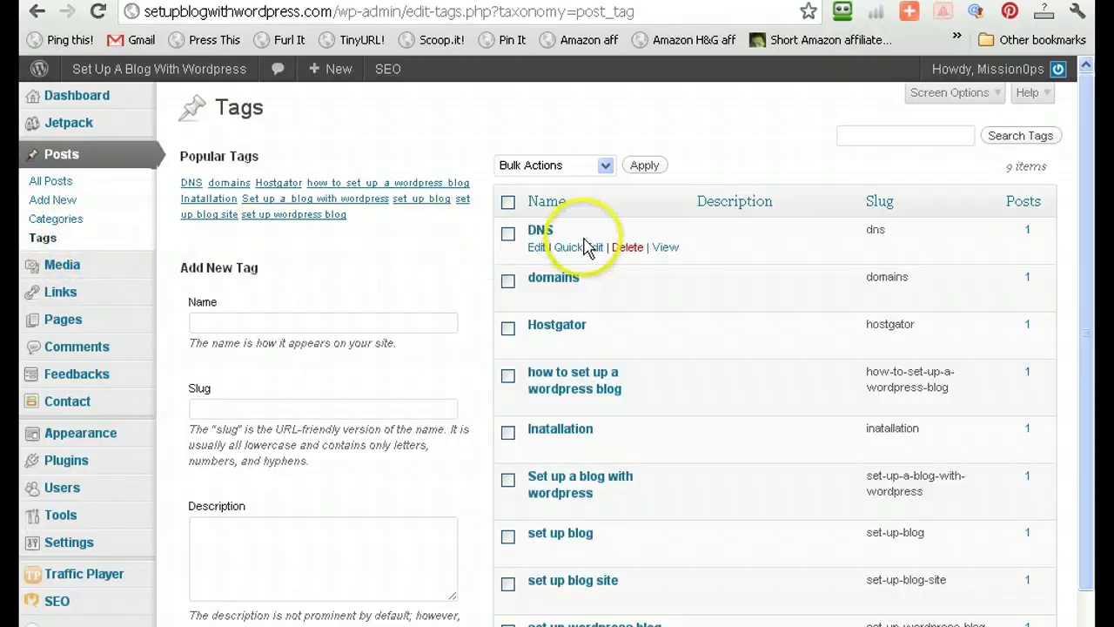
mouse_move(576, 519)
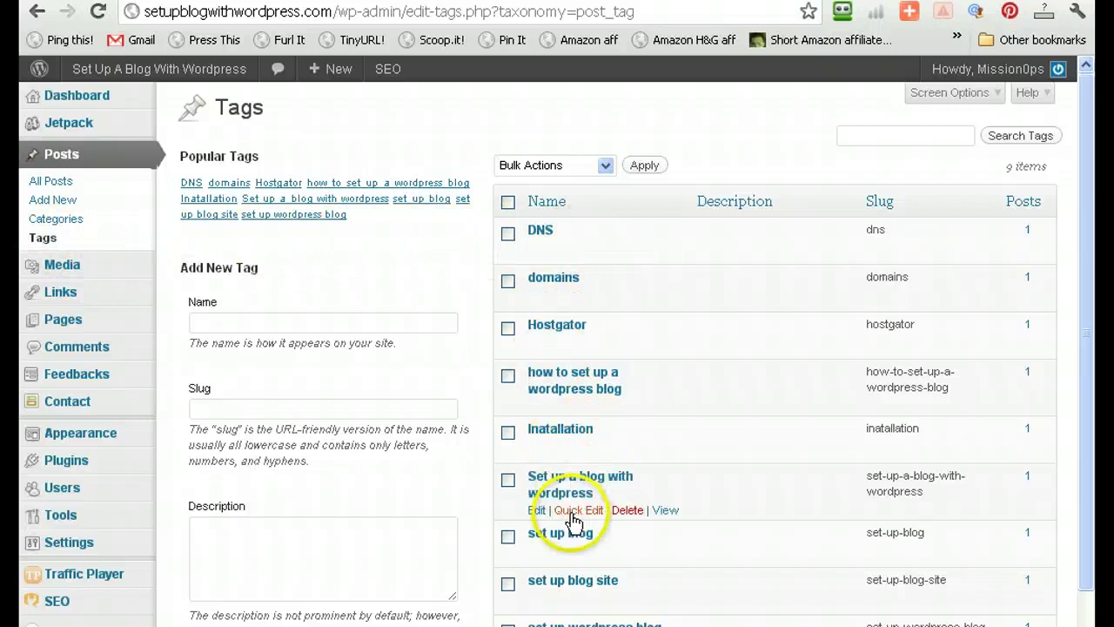
mouse_move(562, 463)
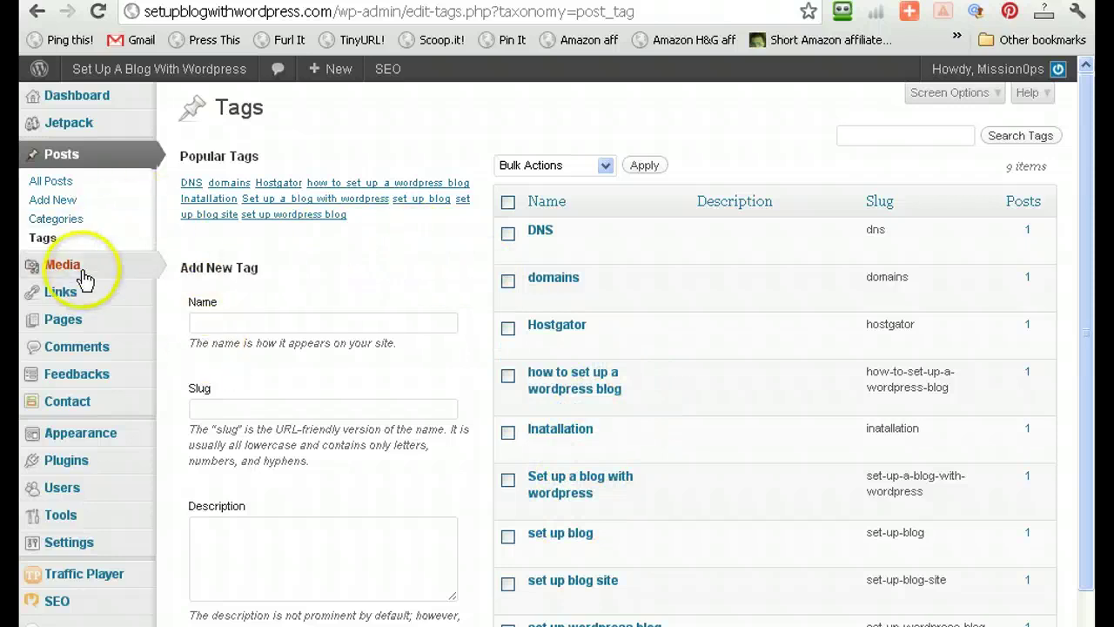
- Open the list of all posts and check the row actions of "The WordPress Dashboard" draft
mouse_move(76, 277)
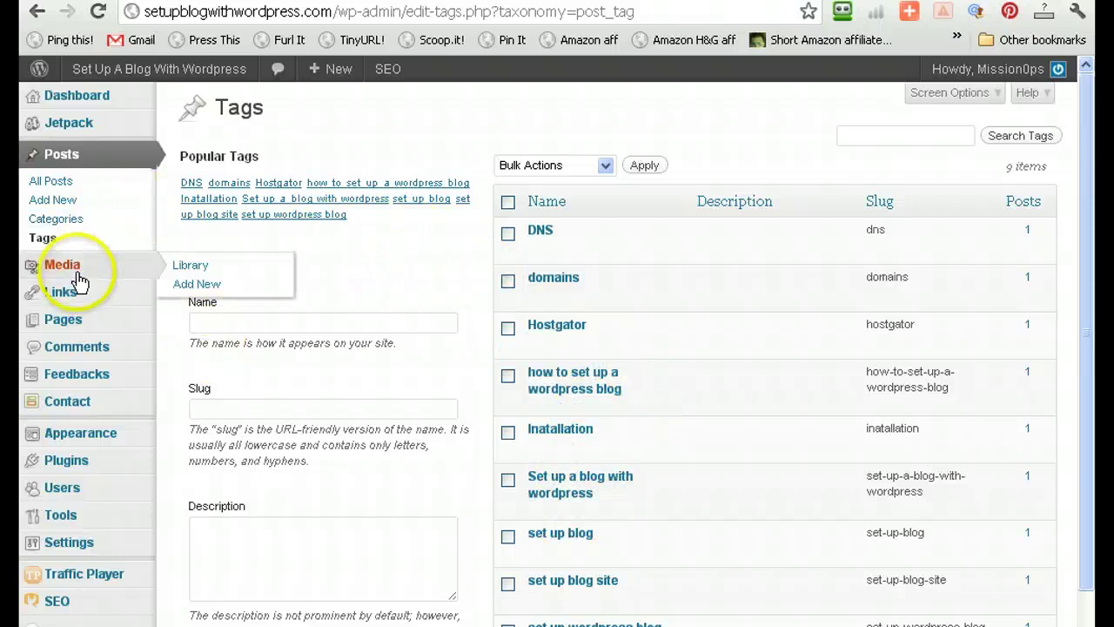
left_click(48, 163)
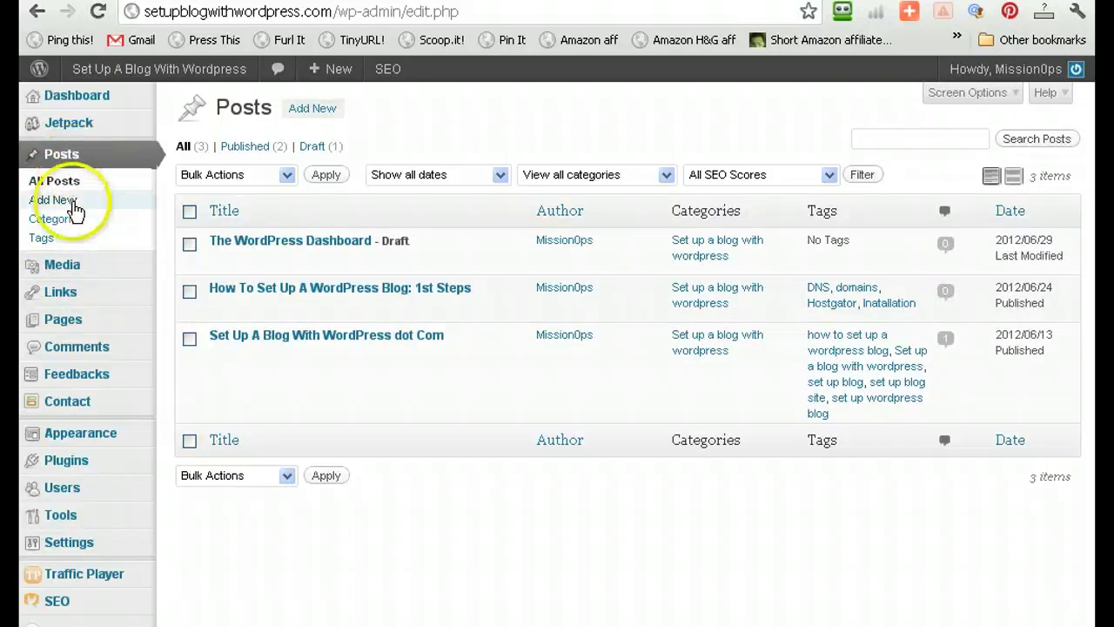
mouse_move(185, 273)
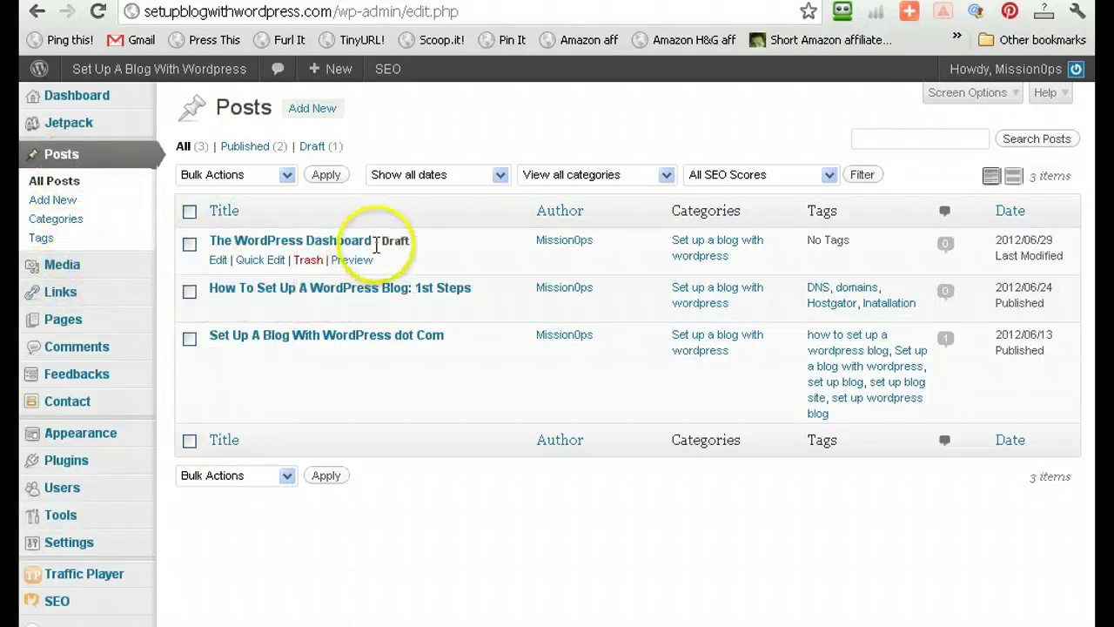
- Upload the image wa10-350x350 from the Online folder as new media
left_click(74, 268)
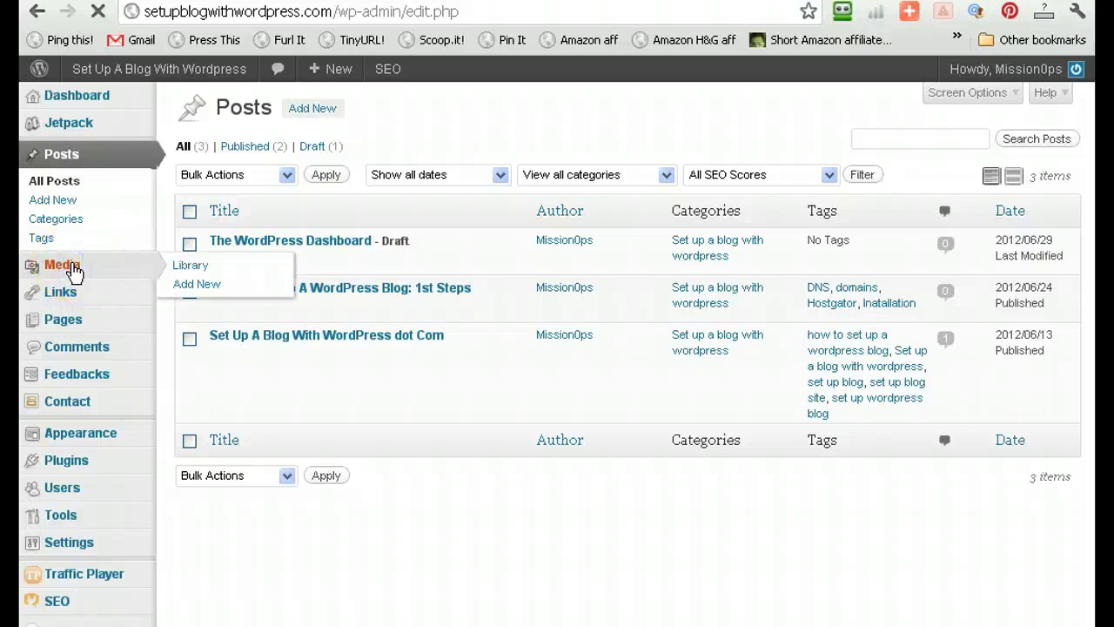
left_click(87, 268)
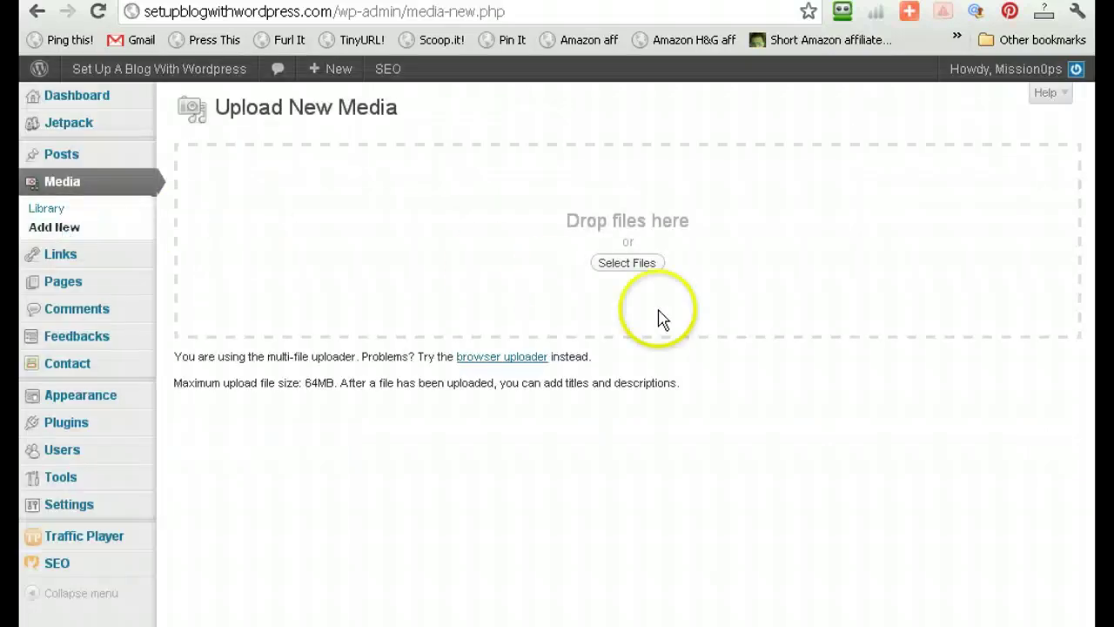
left_click(644, 268)
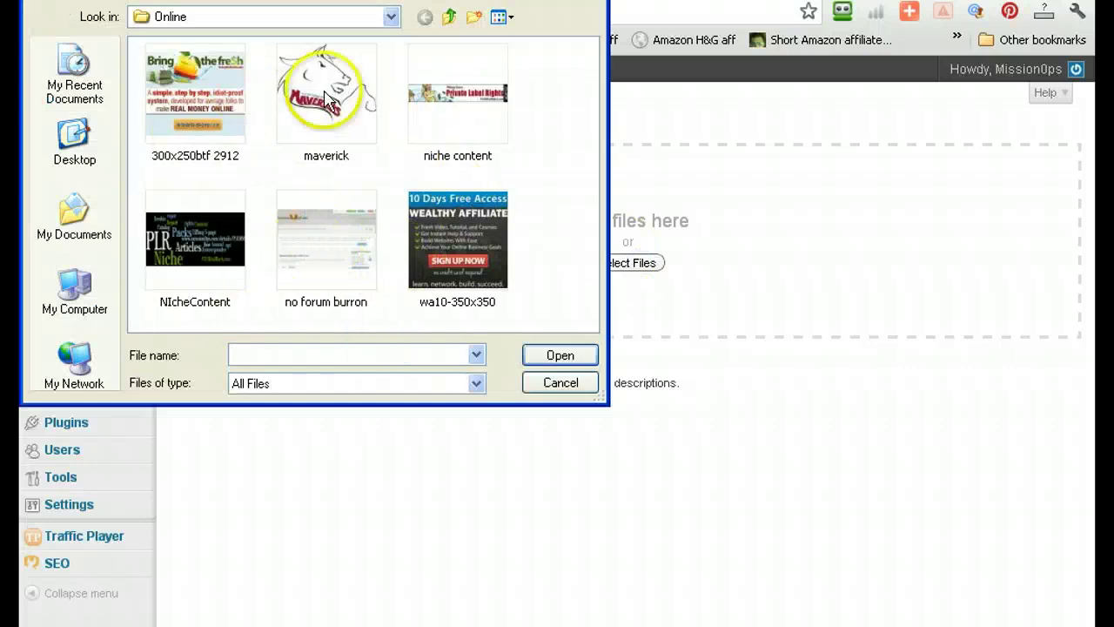
left_click(462, 275)
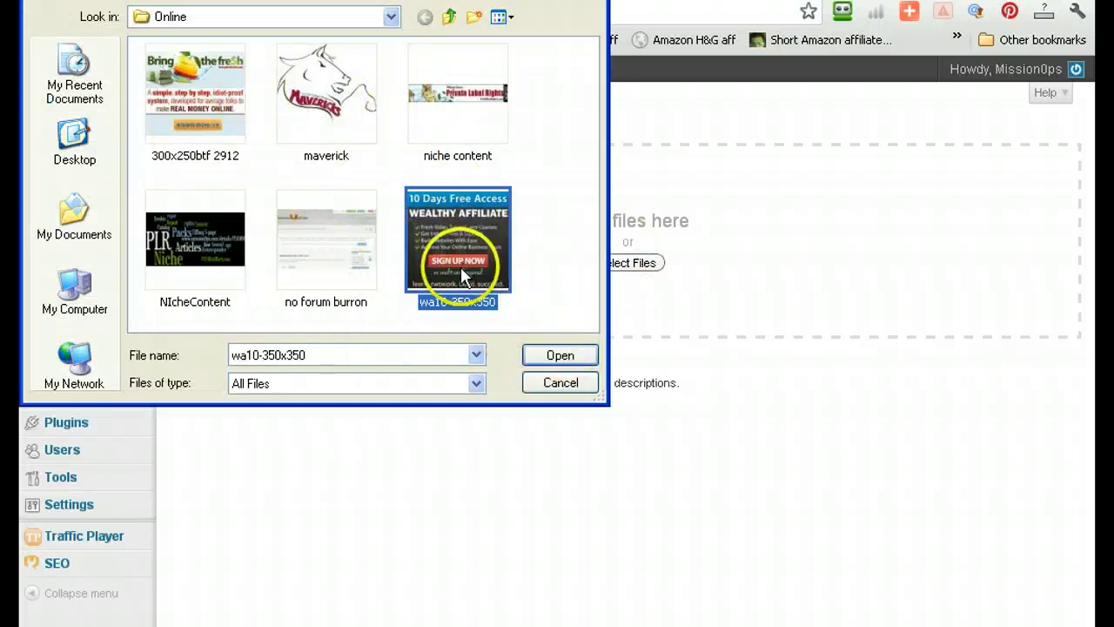
left_click(549, 359)
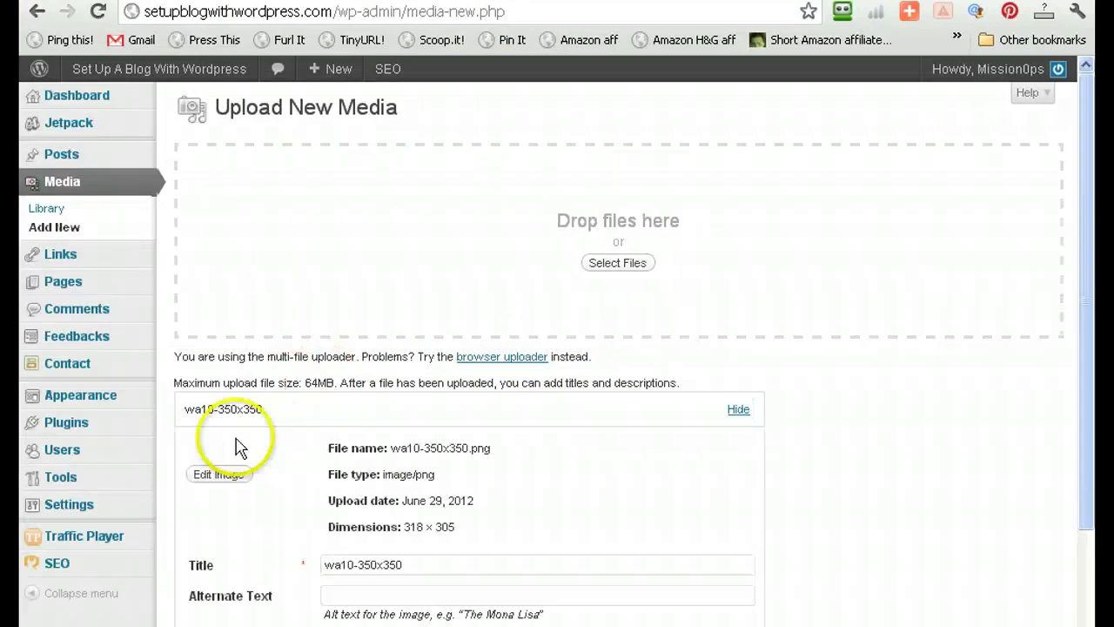
- Review the attachment details of the uploaded wa10-350x350 image and delete it
scroll(714, 335, "down", 3)
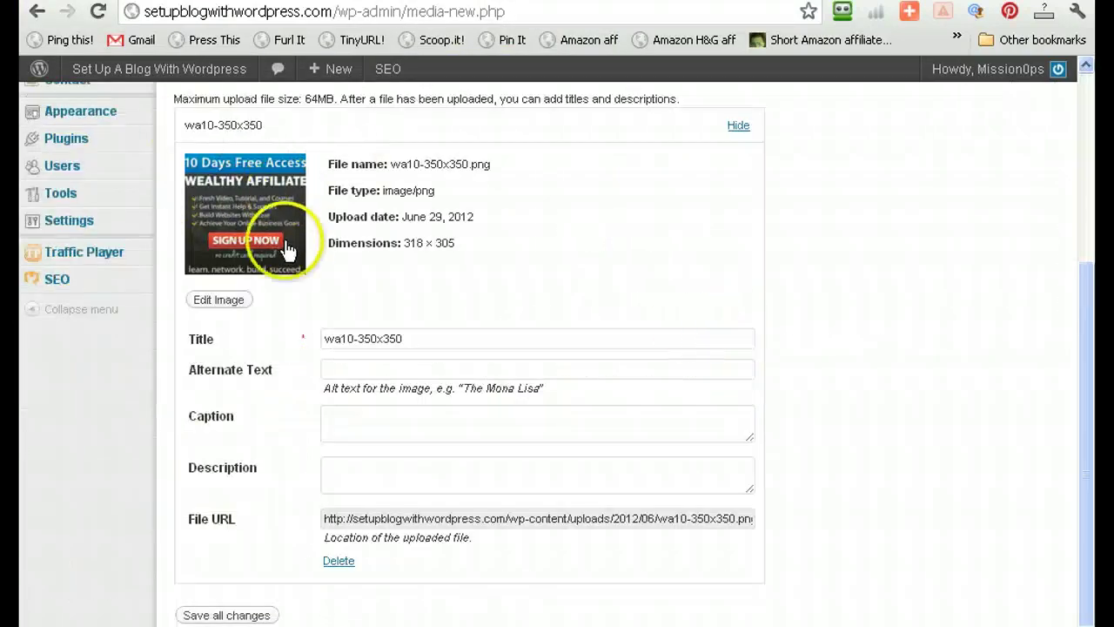
scroll(487, 400, "up", 3)
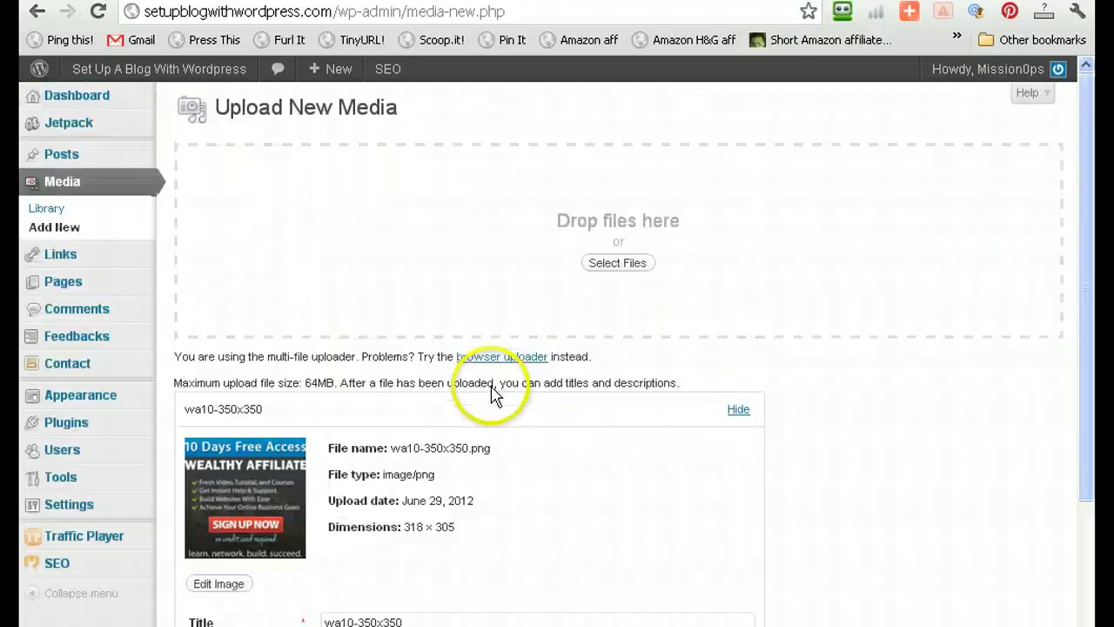
scroll(490, 398, "down", 3)
left_click(336, 561)
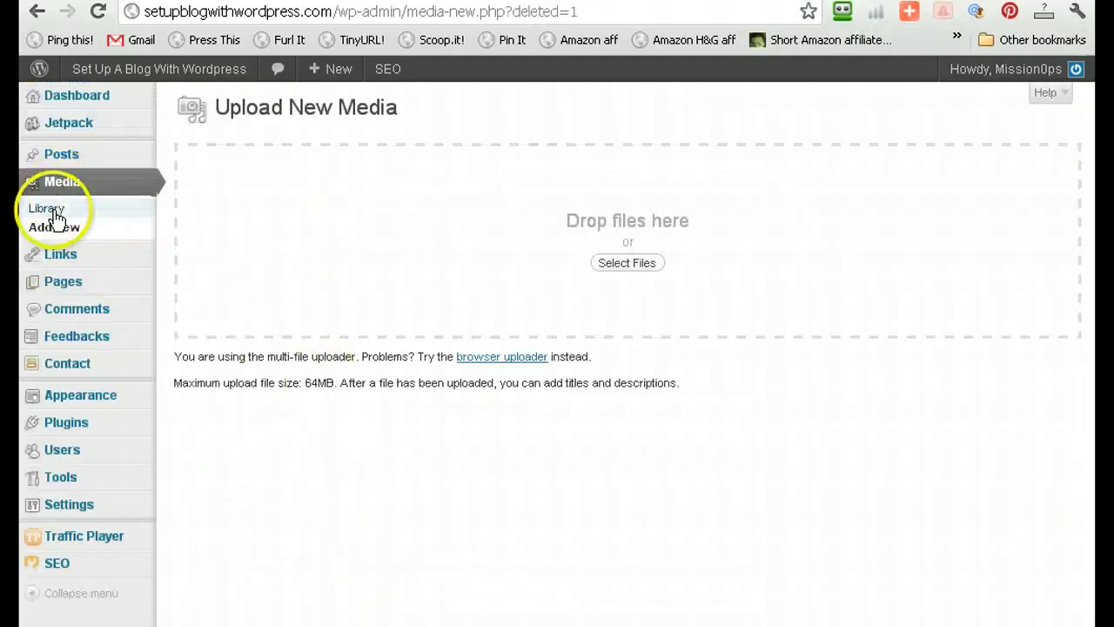
- Open the list of all links and look over the blog's front page sidebar for its link sections
mouse_move(55, 249)
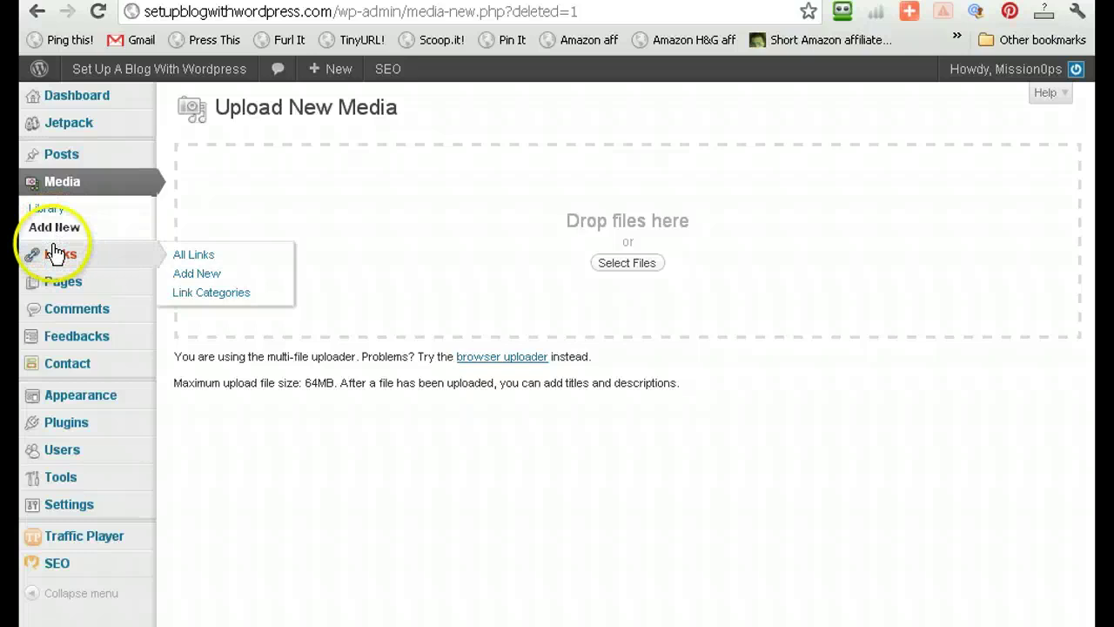
left_click(177, 257)
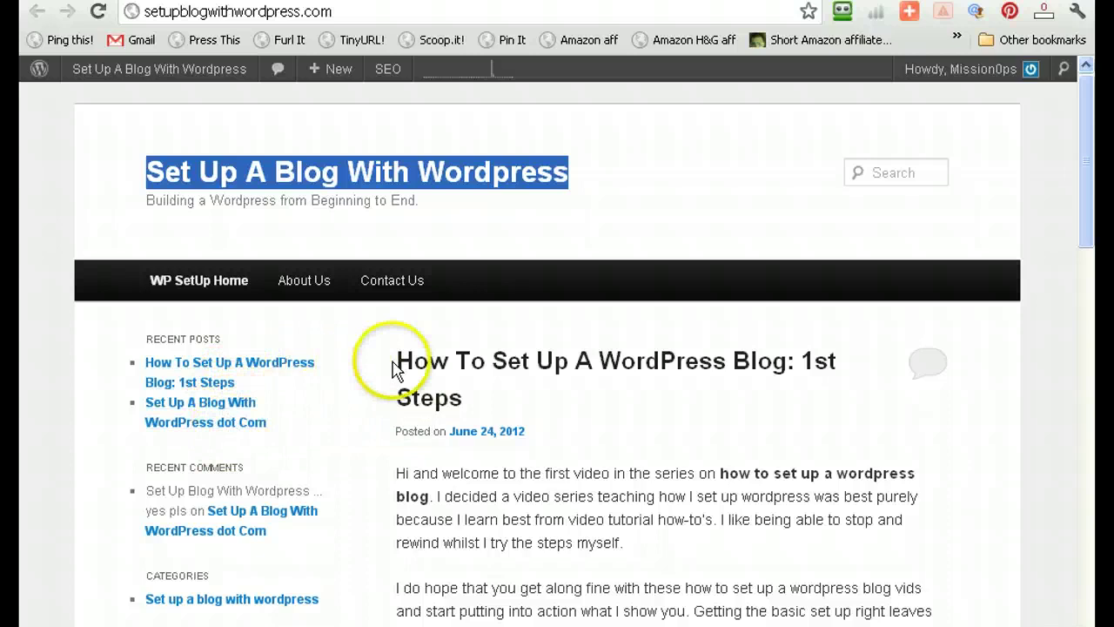
scroll(391, 370, "down", 4)
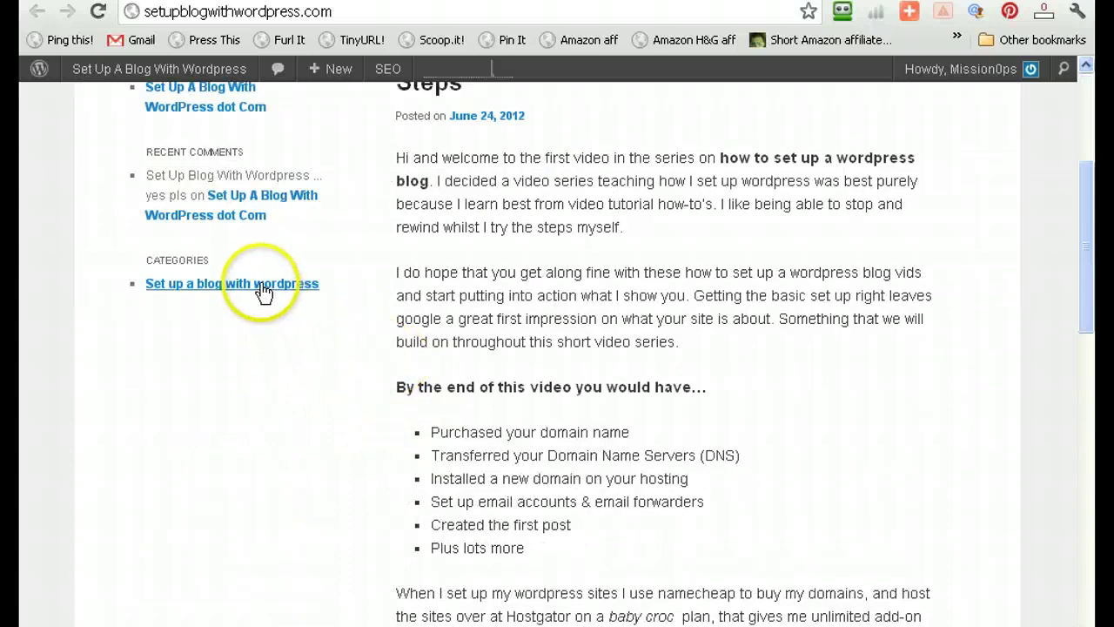
scroll(270, 262, "up", 4)
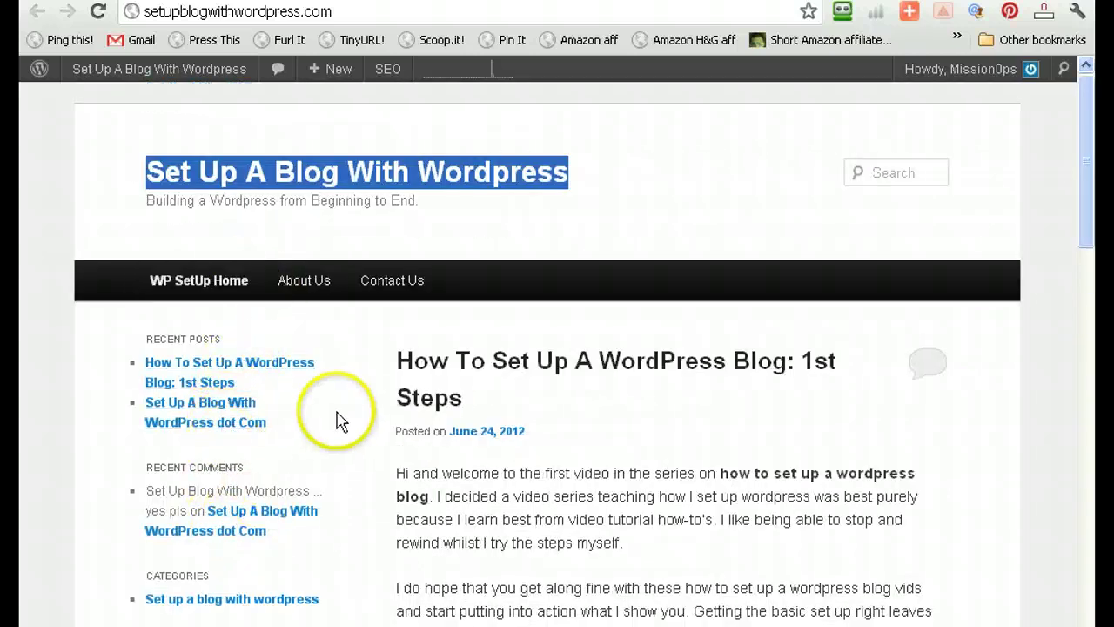
scroll(270, 418, "down", 4)
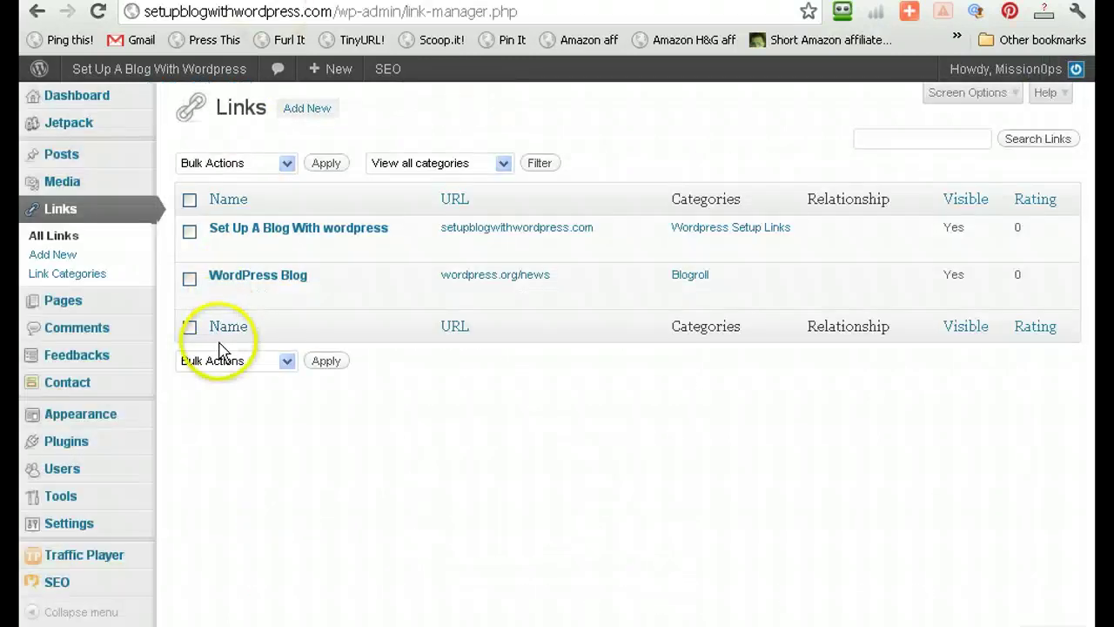
- Start adding a new link and name it "Open Education Project"
mouse_move(244, 301)
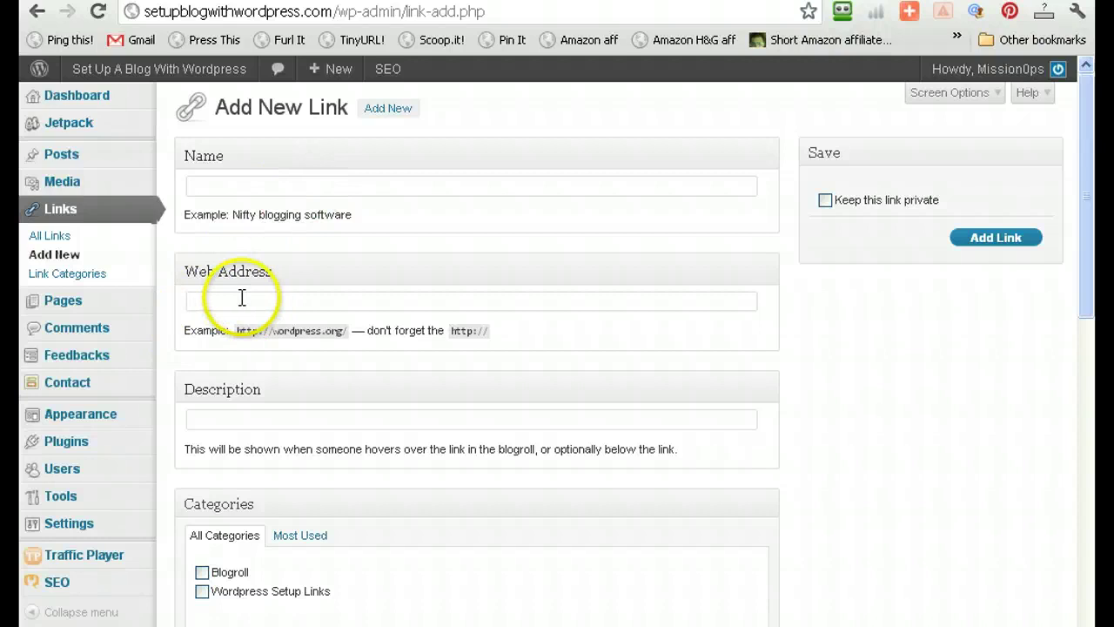
left_click(261, 183)
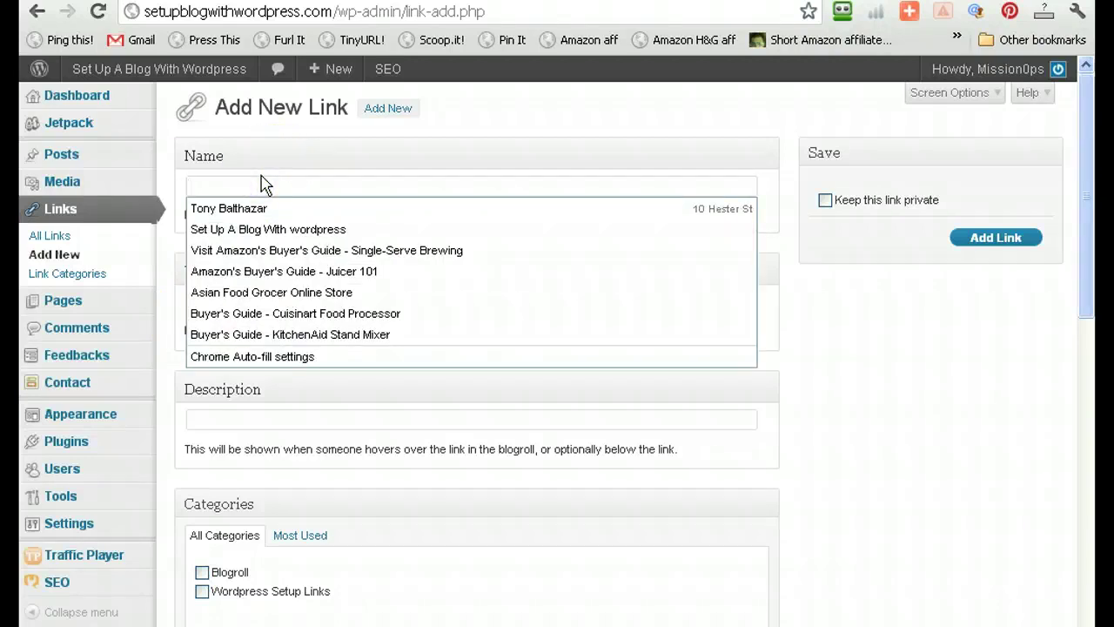
type("Open Education Project")
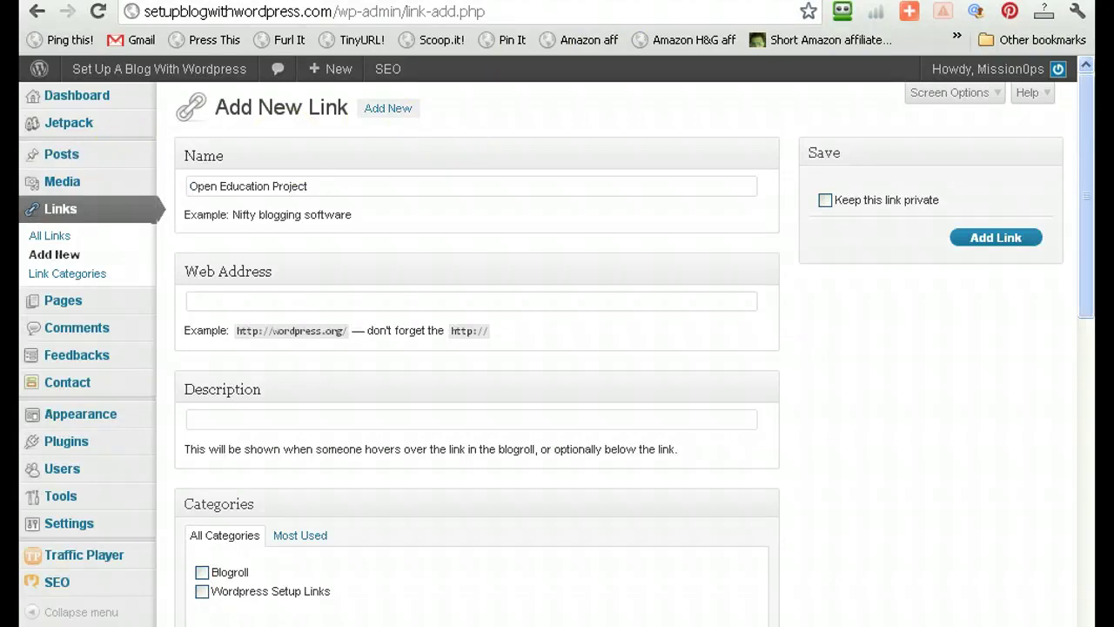
key("ctrl+t")
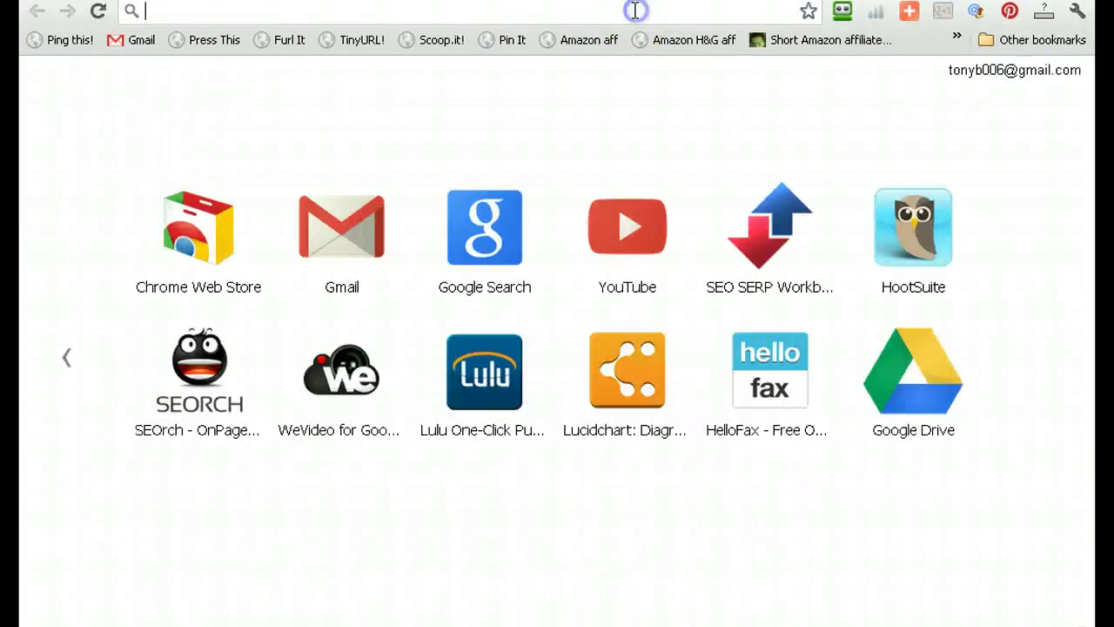
type("weather")
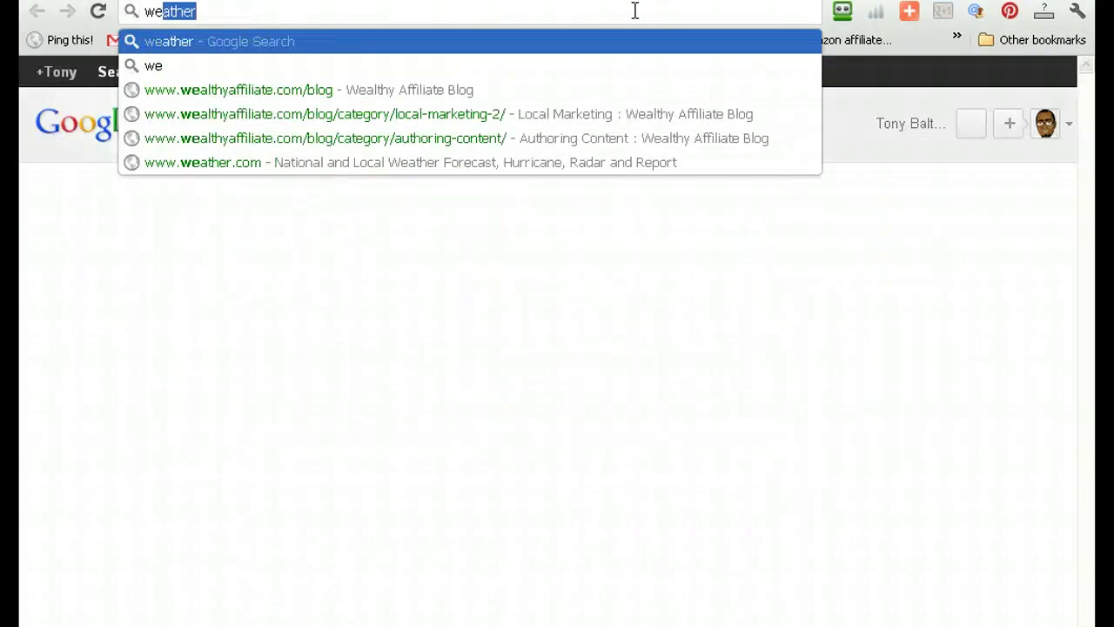
left_click(456, 87)
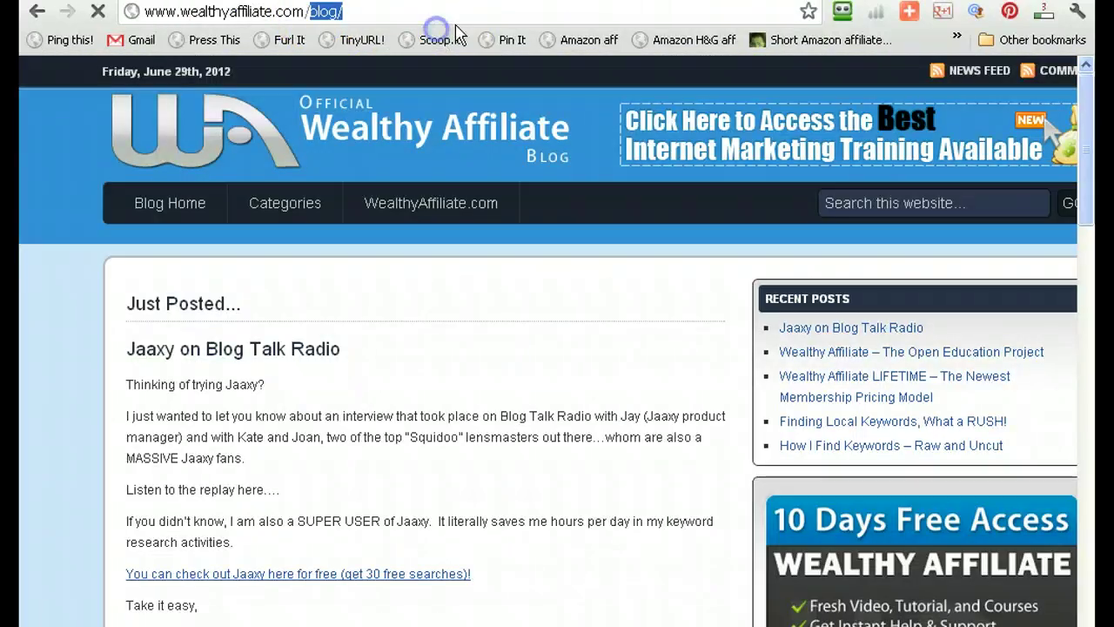
key("BackSpace")
key("BackSpace")
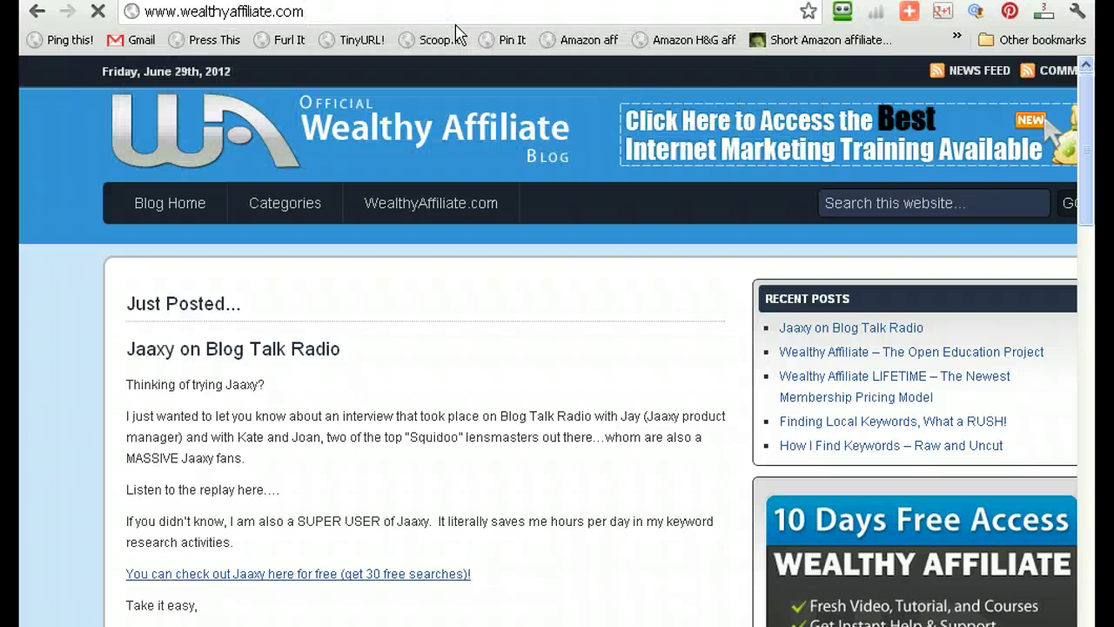
left_click(489, 10)
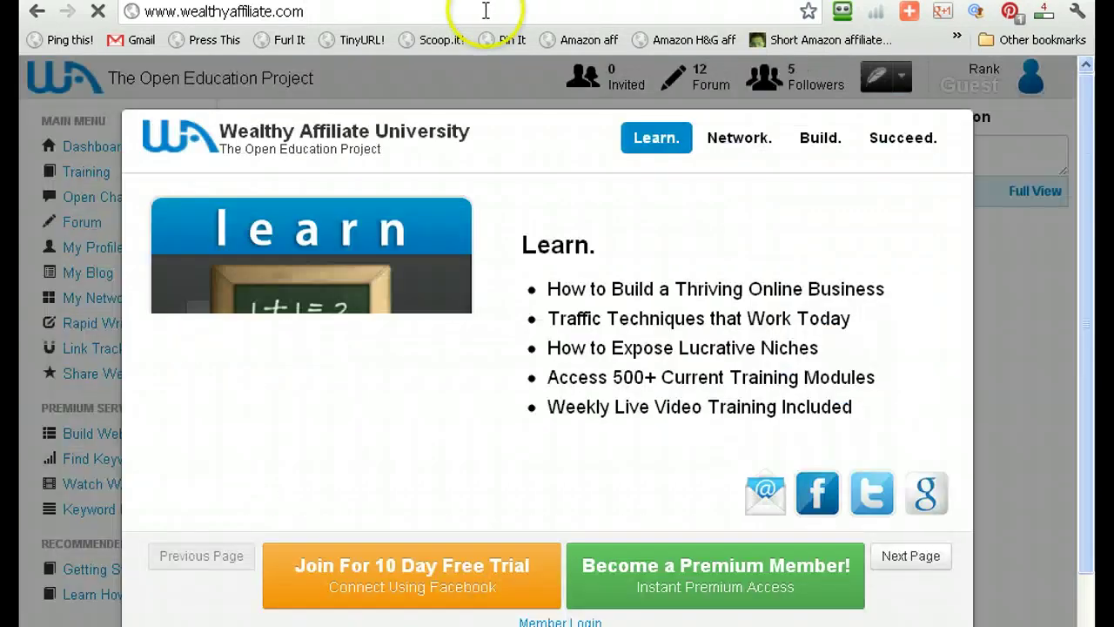
left_click(483, 11)
right_click(484, 11)
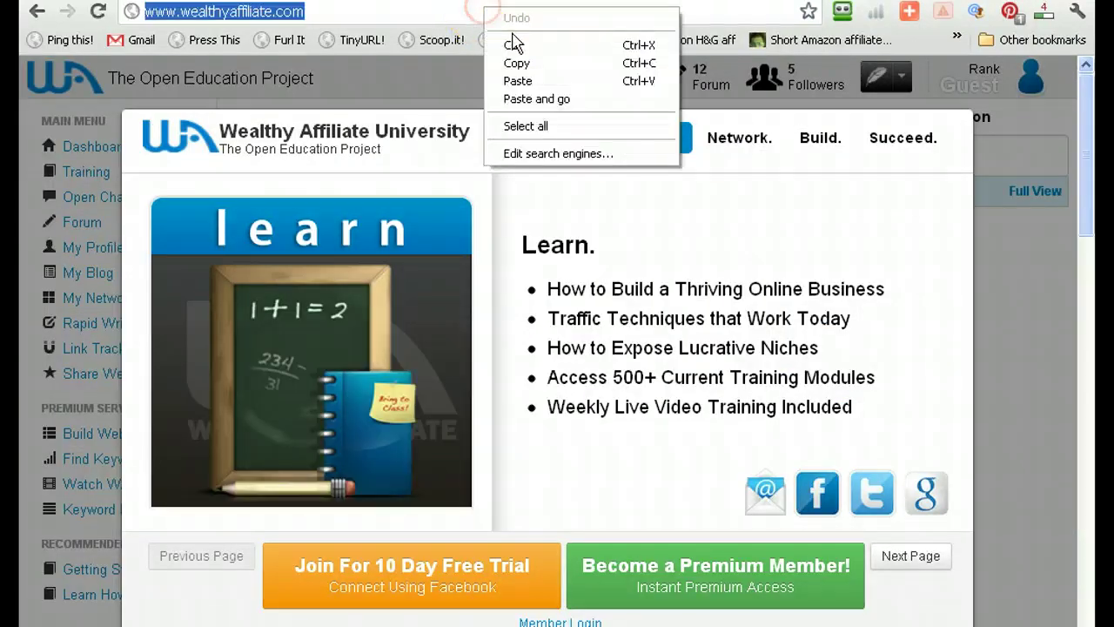
left_click(517, 63)
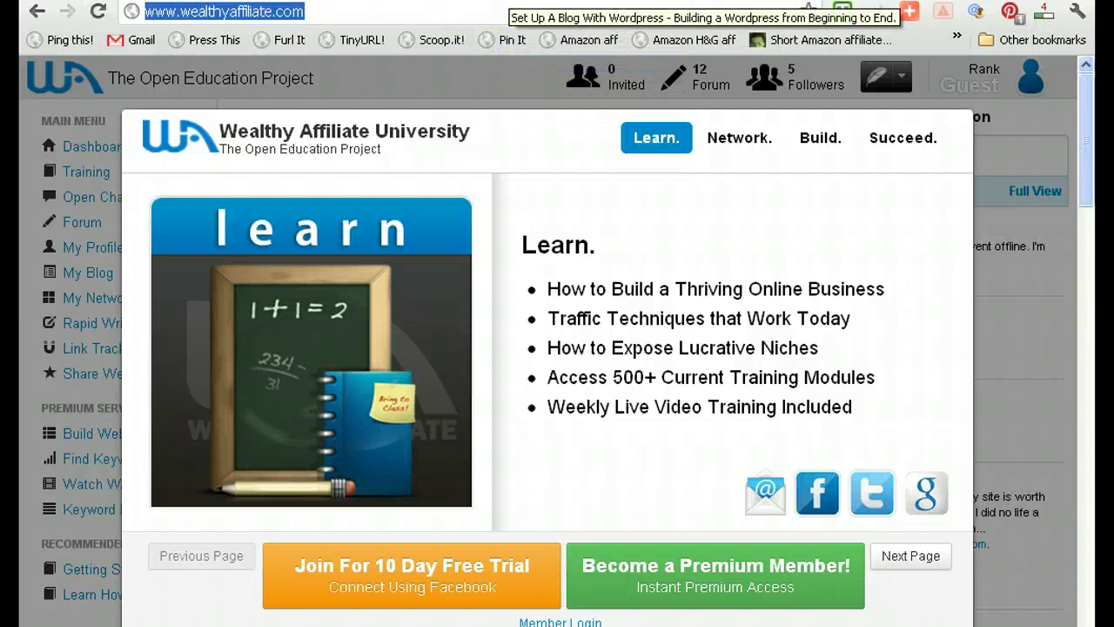
left_click(361, 4)
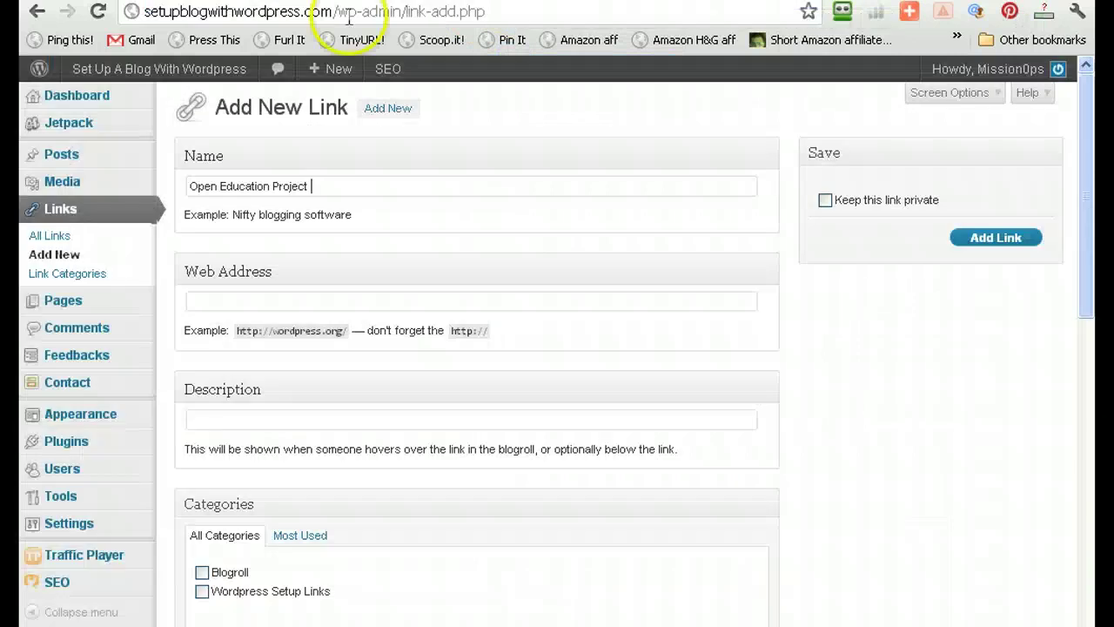
right_click(242, 302)
left_click(319, 413)
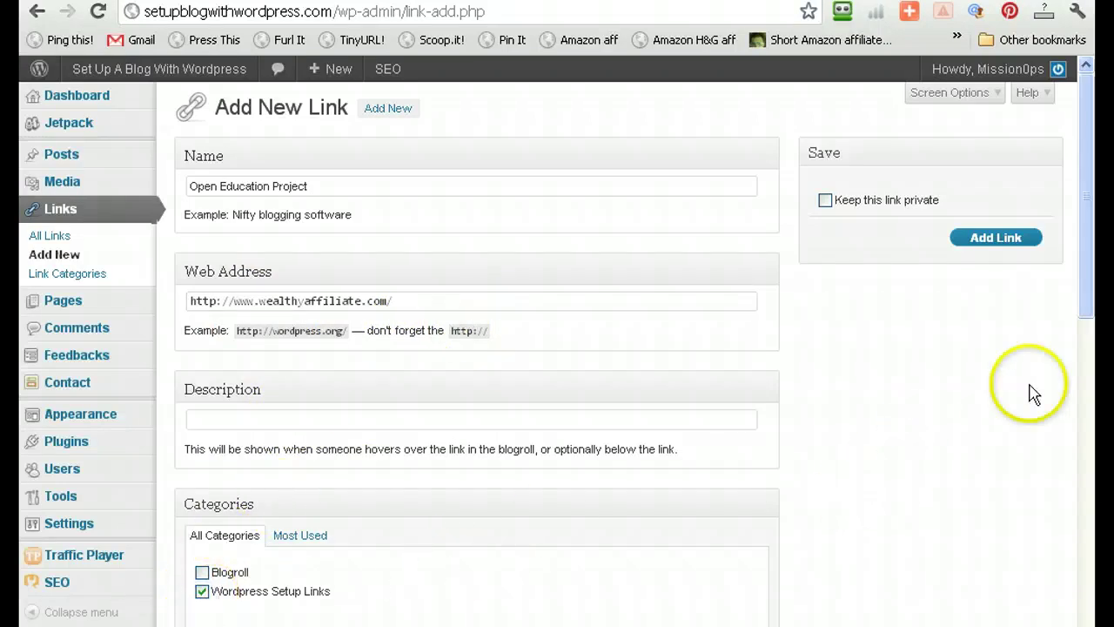
- Set the new link's target to _blank, opening in a new window or tab
left_click_drag(1082, 311, 1057, 528)
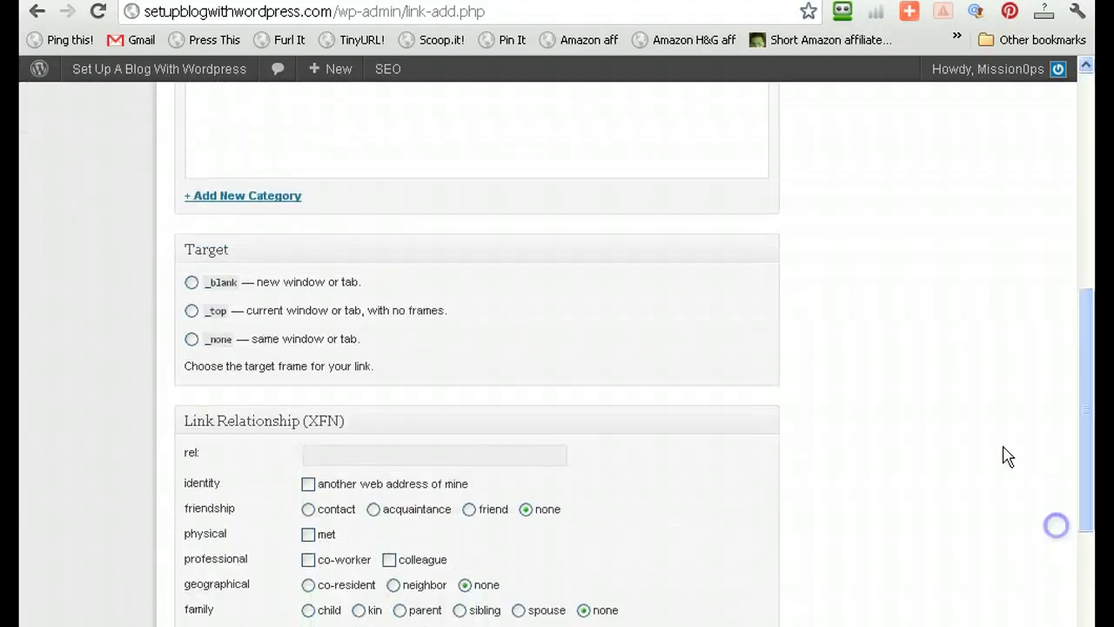
left_click(193, 285)
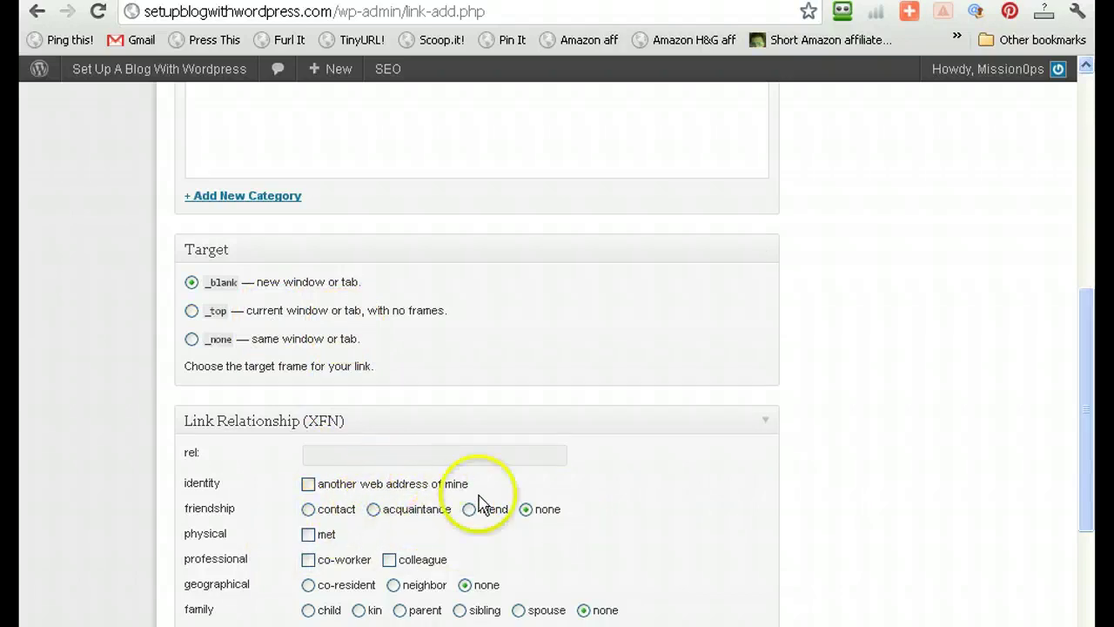
- Save the new link and open the list of all links
left_click_drag(1087, 450, 1095, 170)
left_click(1019, 241)
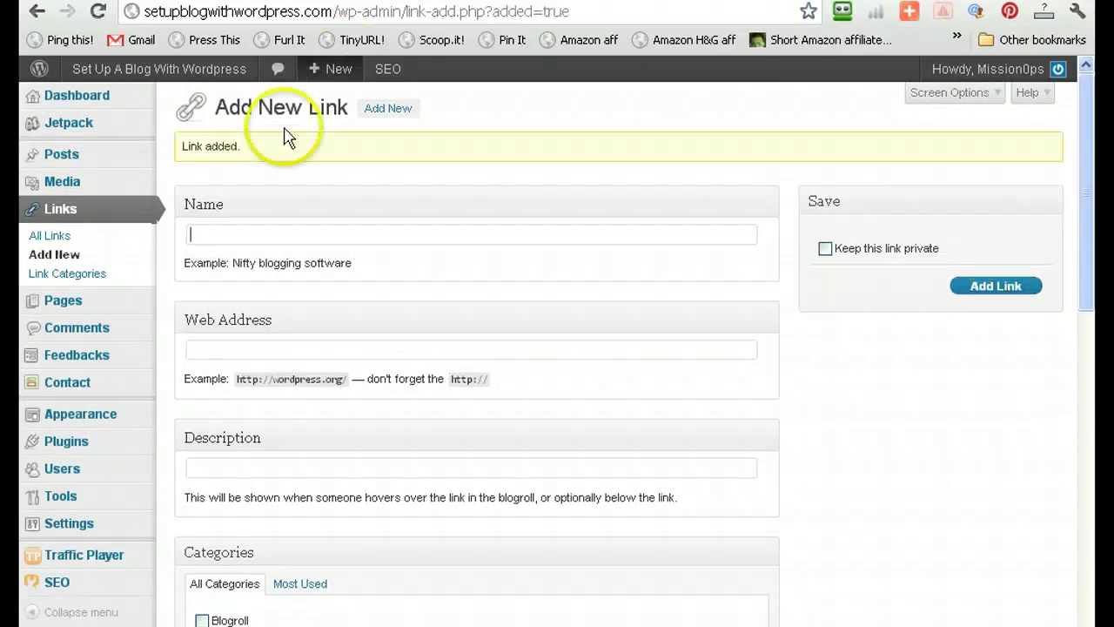
left_click(39, 236)
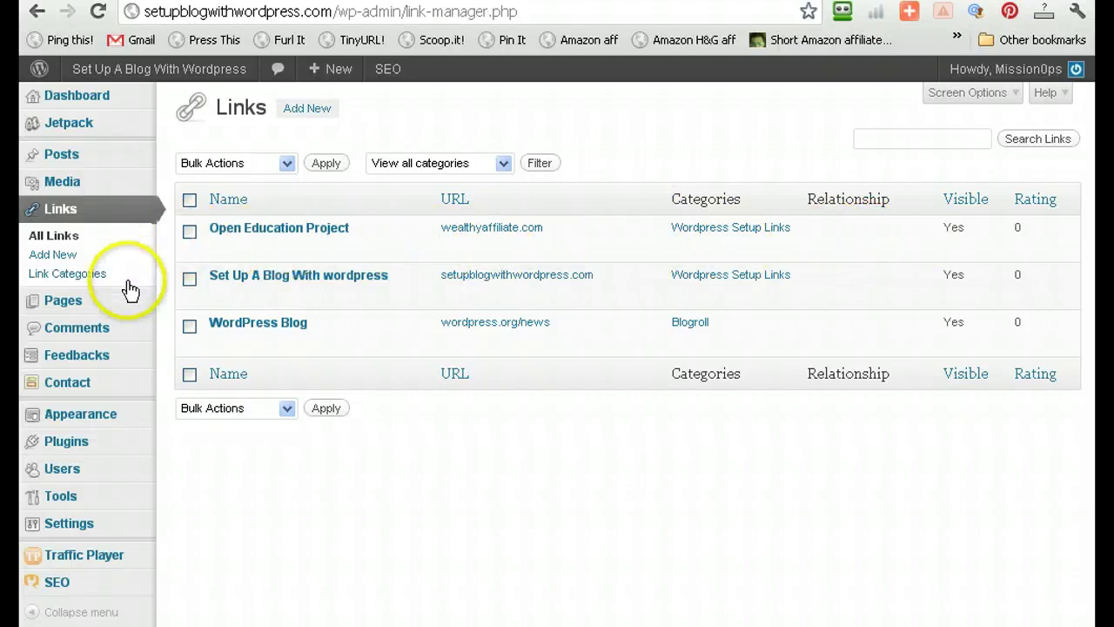
mouse_move(102, 291)
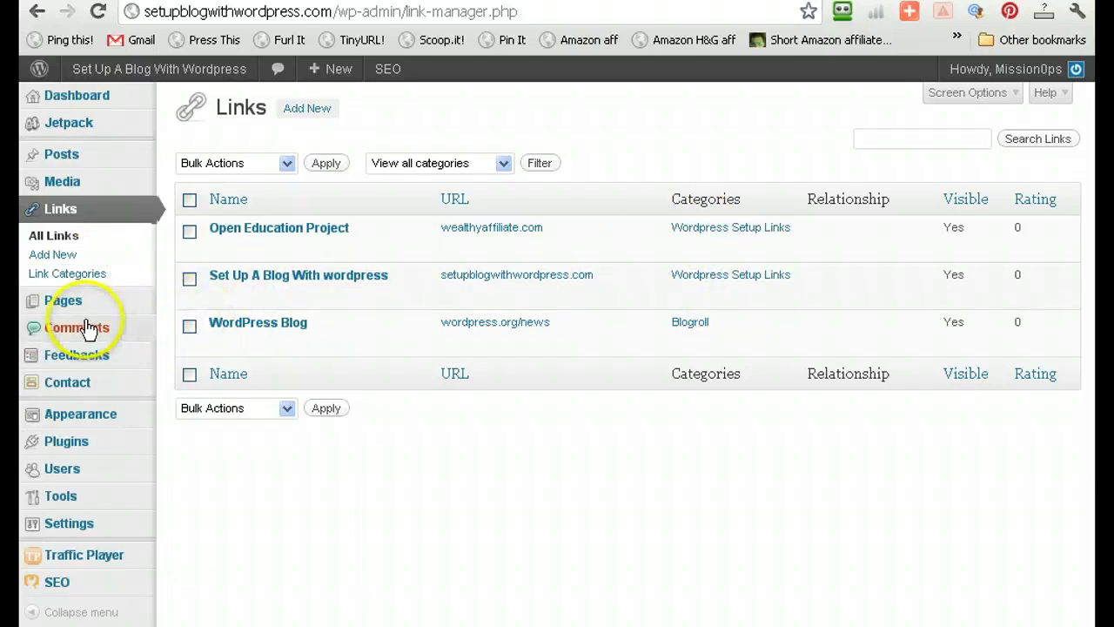
- View the About Us page on the live blog, followed by the How I Use Cookies page under Contact Us
mouse_move(82, 311)
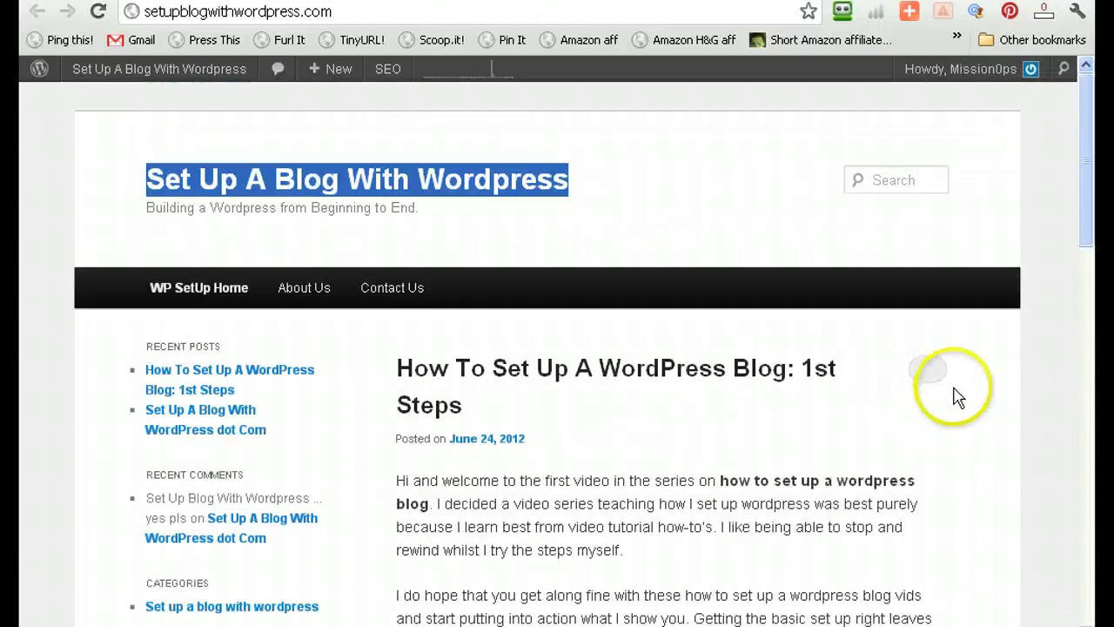
left_click(677, 216)
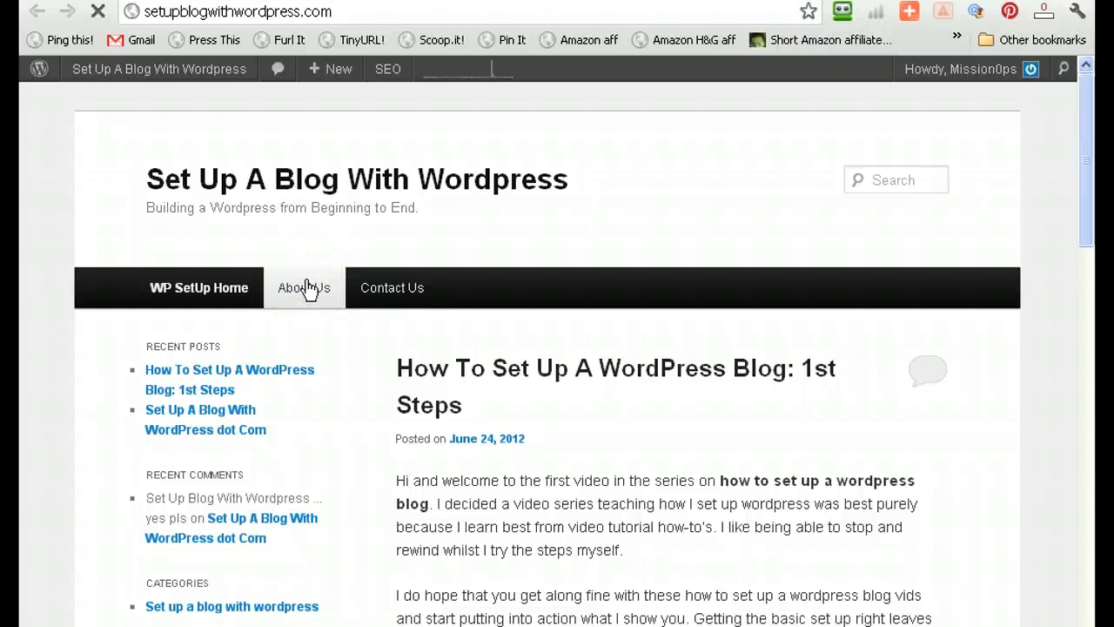
left_click(315, 290)
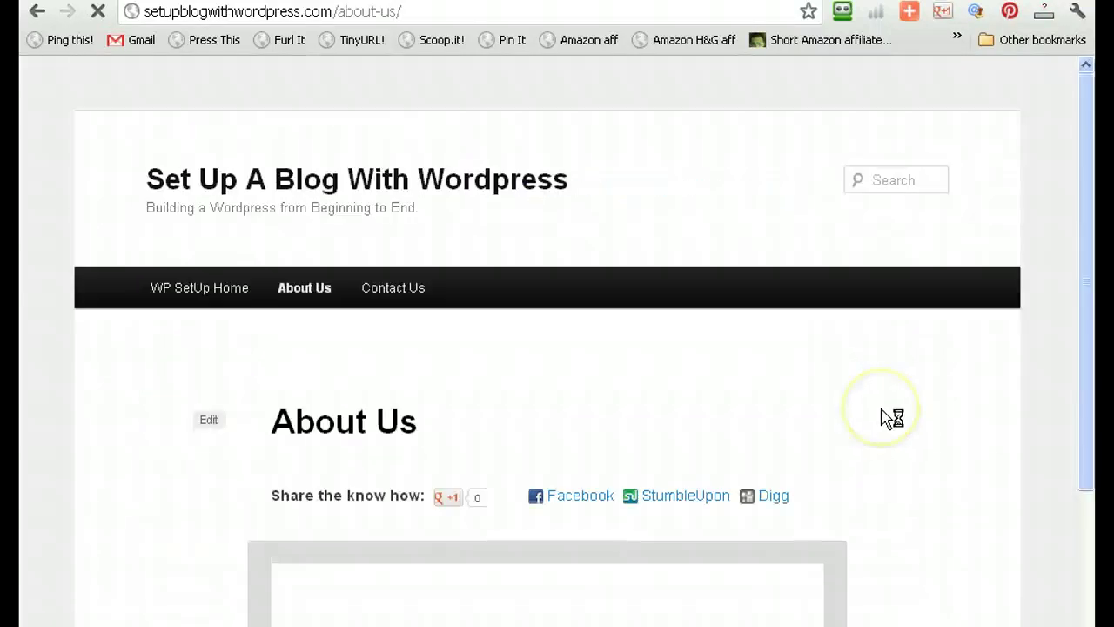
mouse_move(386, 283)
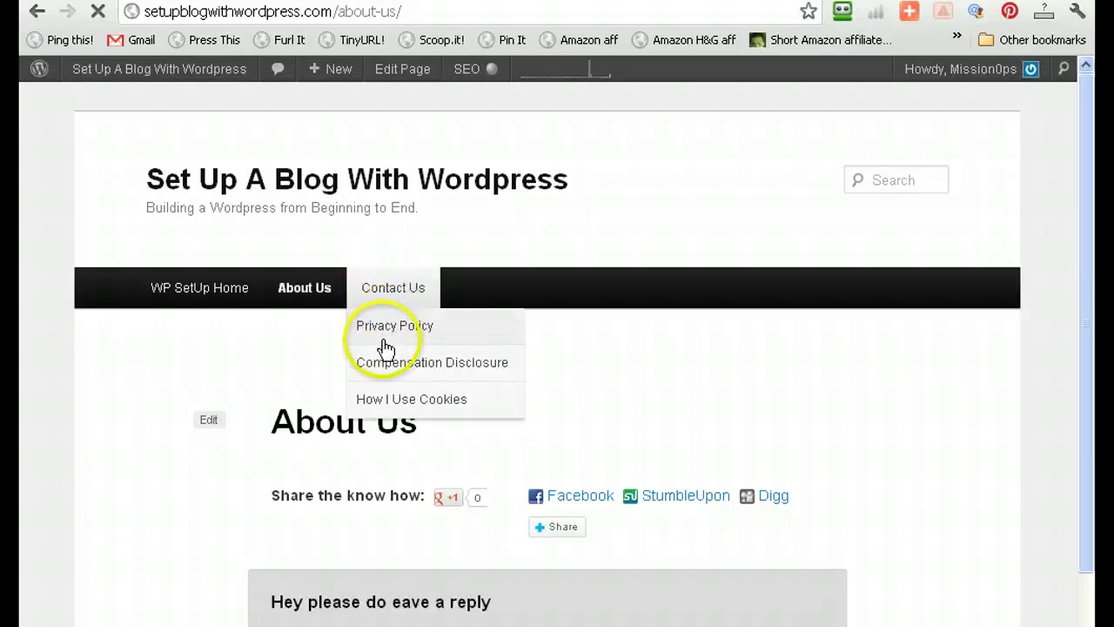
left_click(382, 402)
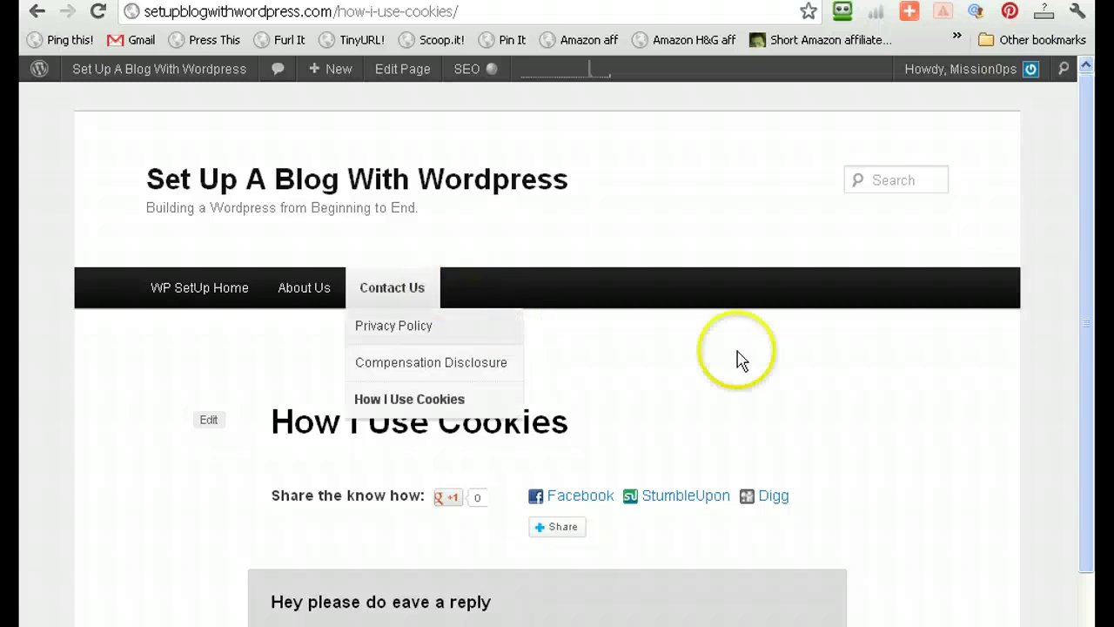
scroll(757, 362, "down", 3)
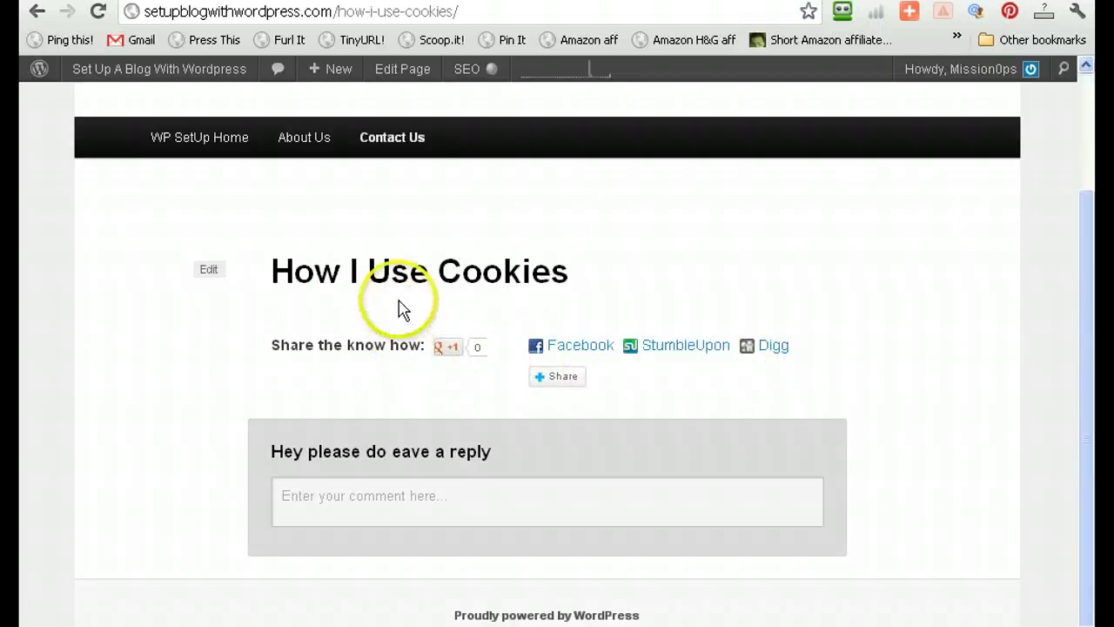
scroll(892, 331, "up", 3)
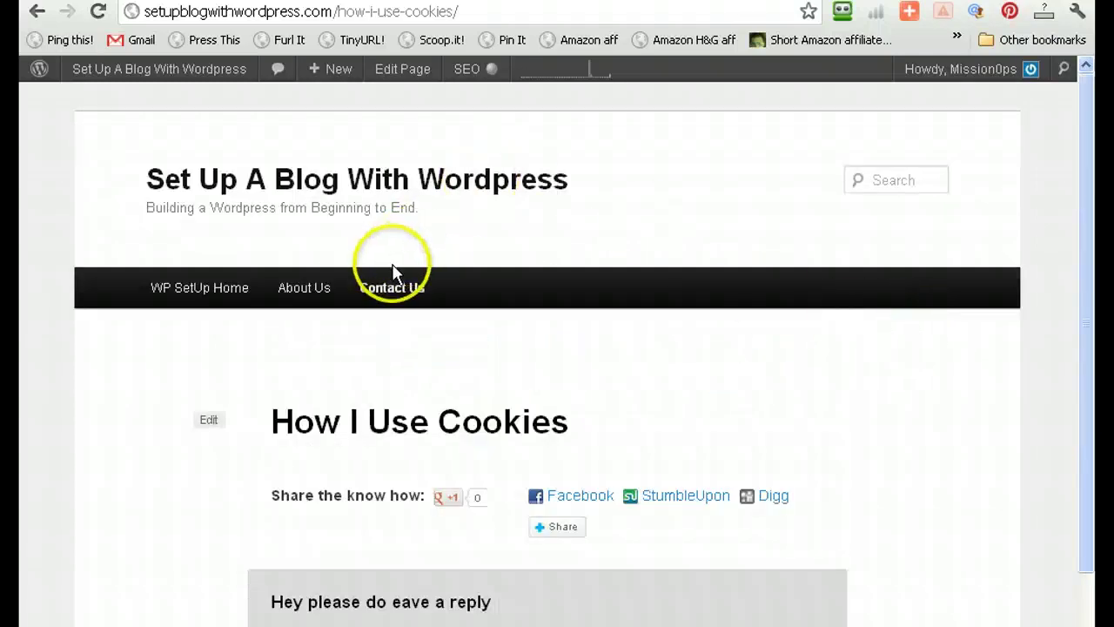
- Open the blog's Contact Us page and look over its contact form, sharing links and comment box
mouse_move(389, 301)
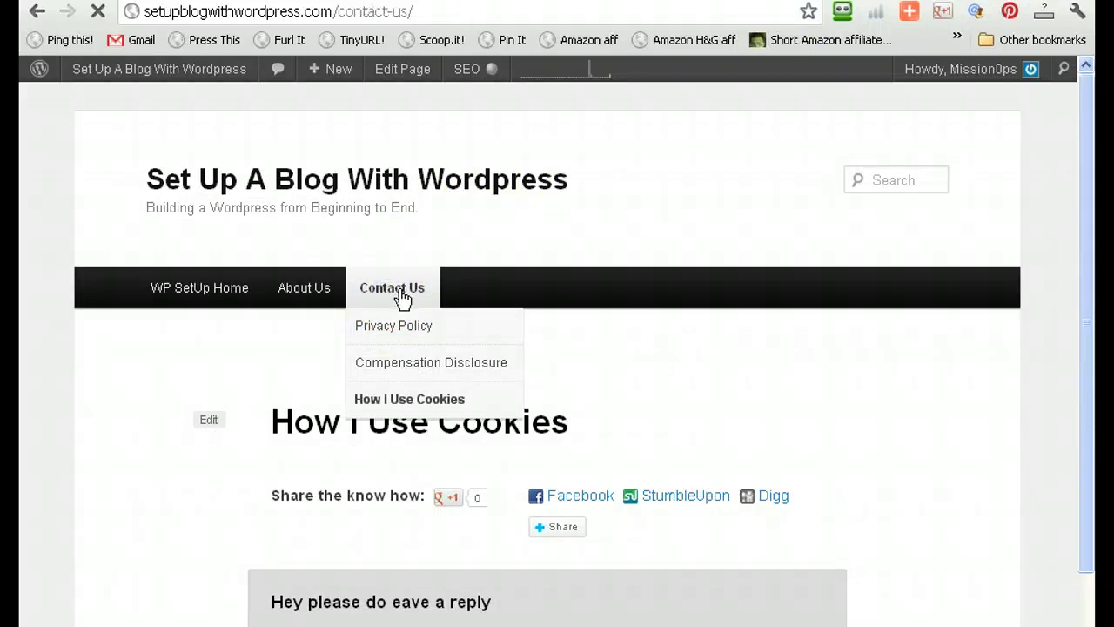
scroll(733, 392, "down", 3)
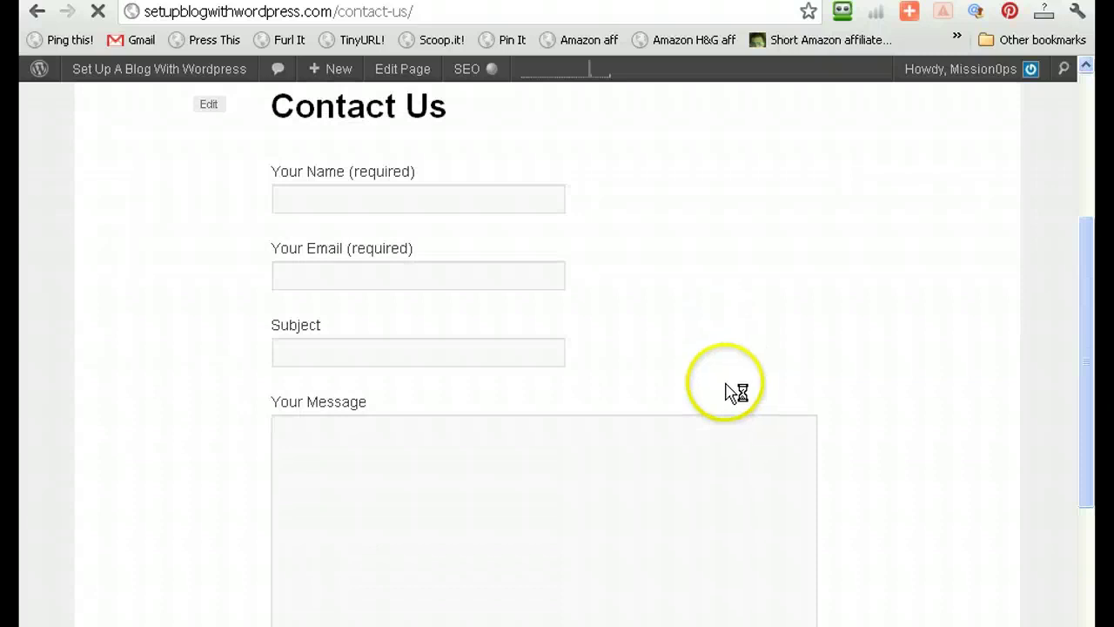
scroll(607, 517, "down", 5)
scroll(834, 531, "up", 4)
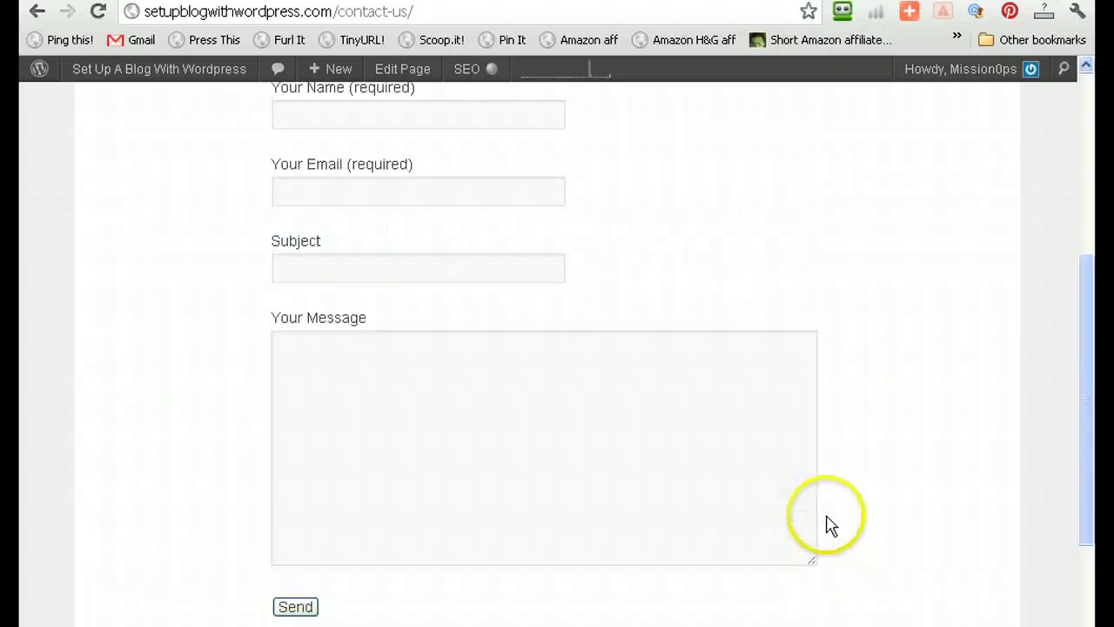
scroll(828, 515, "up", 5)
scroll(828, 514, "down", 8)
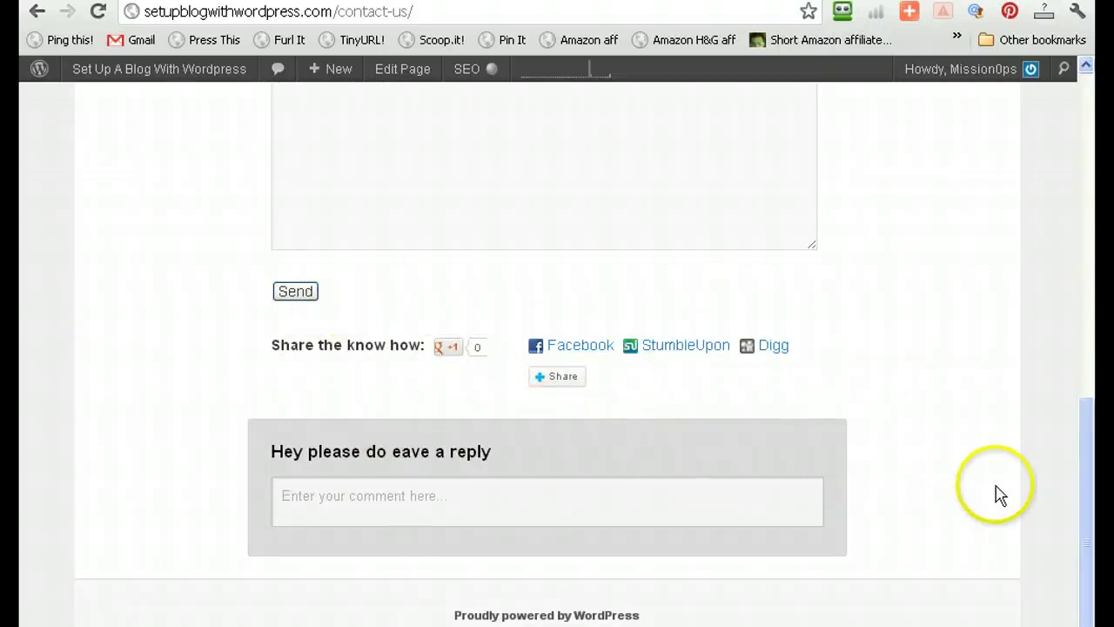
scroll(975, 470, "up", 10)
- Open the blog's Privacy Policy page and read through it from beginning to end
mouse_move(411, 296)
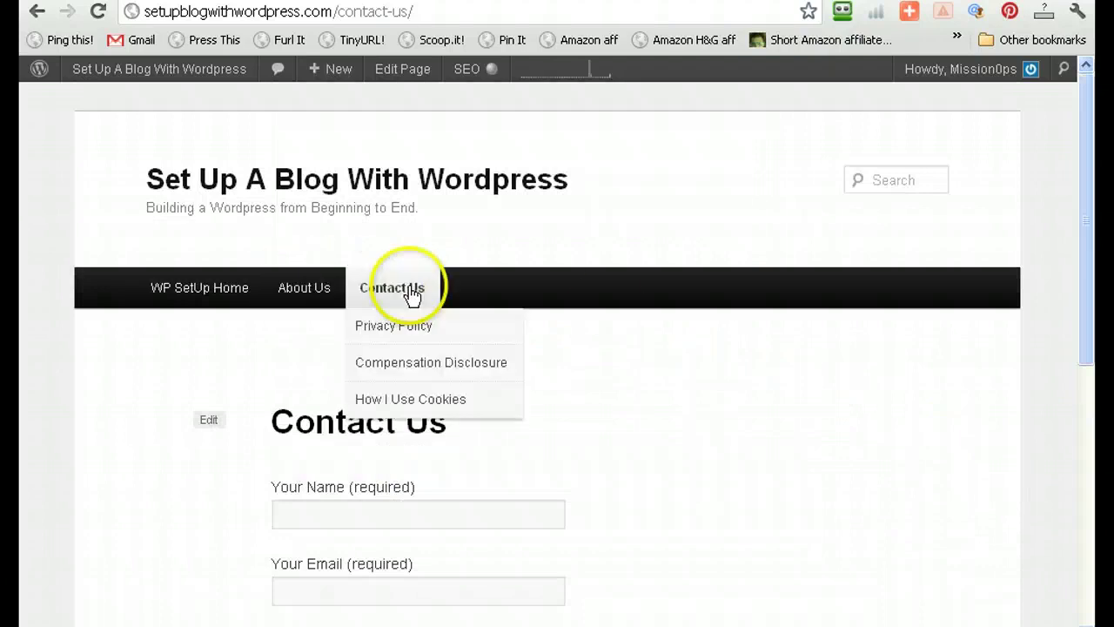
left_click(400, 338)
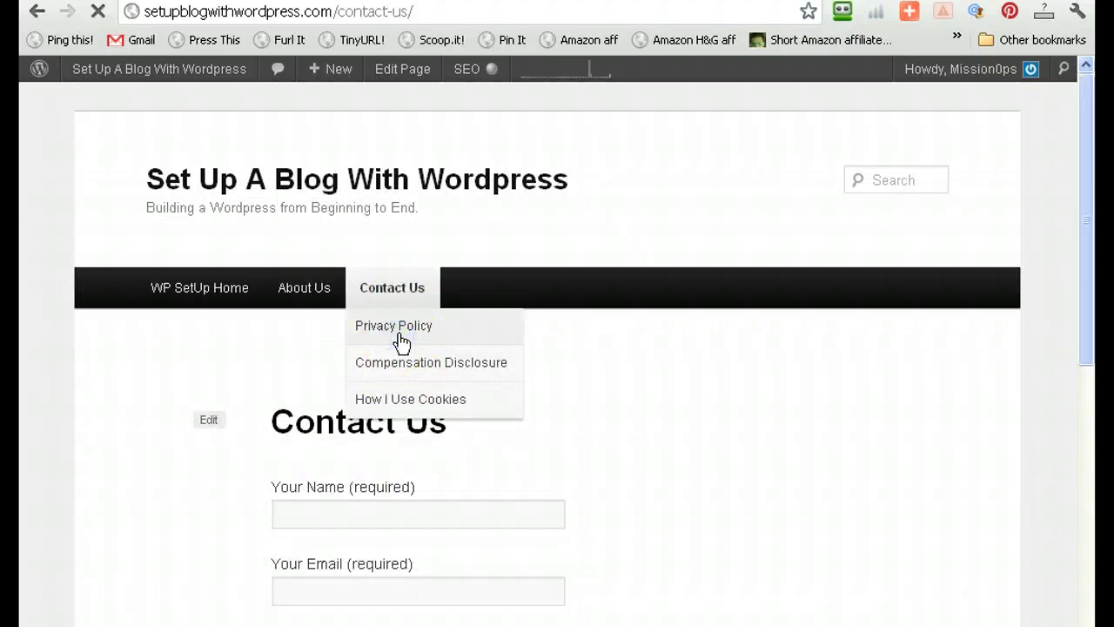
scroll(925, 388, "down", 3)
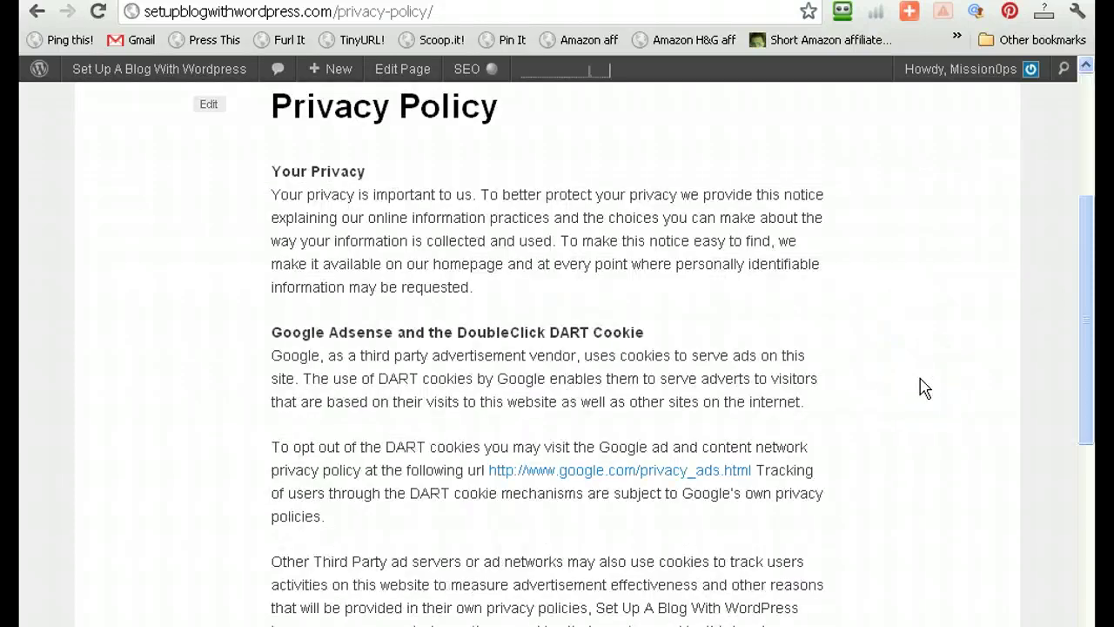
left_click(920, 382)
scroll(1026, 312, "down", 8)
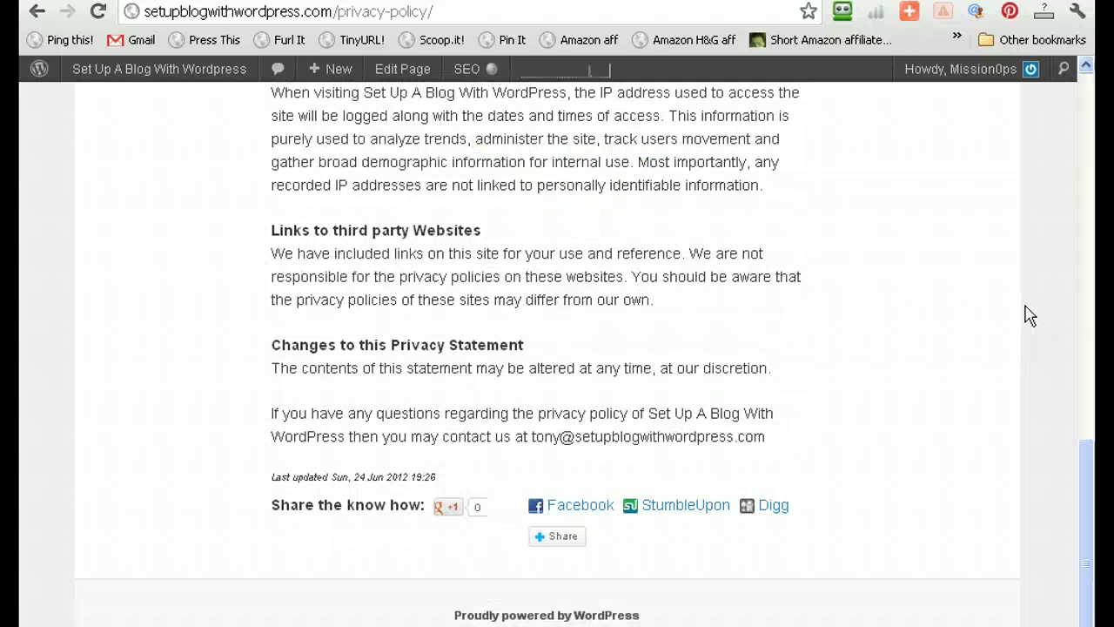
scroll(1030, 315, "up", 10)
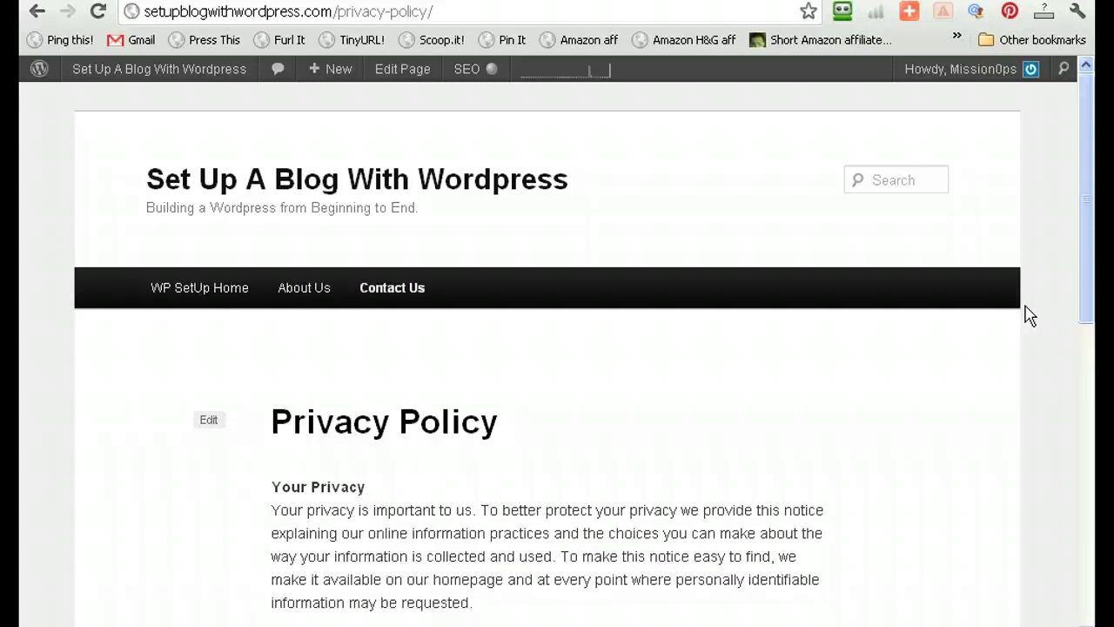
scroll(1076, 313, "down", 10)
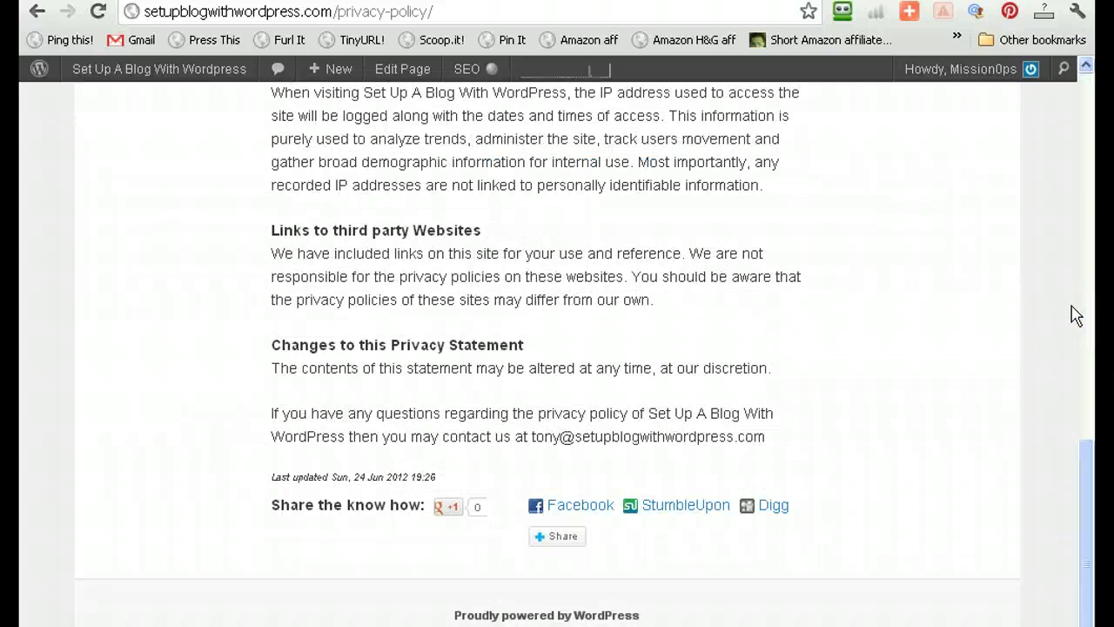
scroll(1076, 315, "up", 4)
scroll(1076, 315, "down", 4)
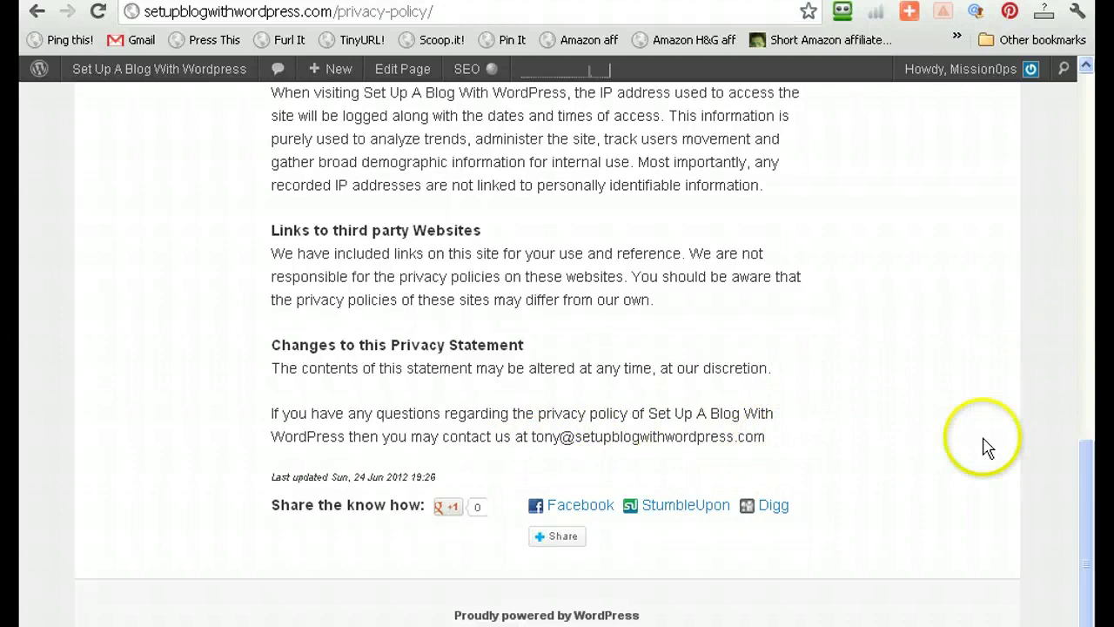
scroll(982, 443, "up", 10)
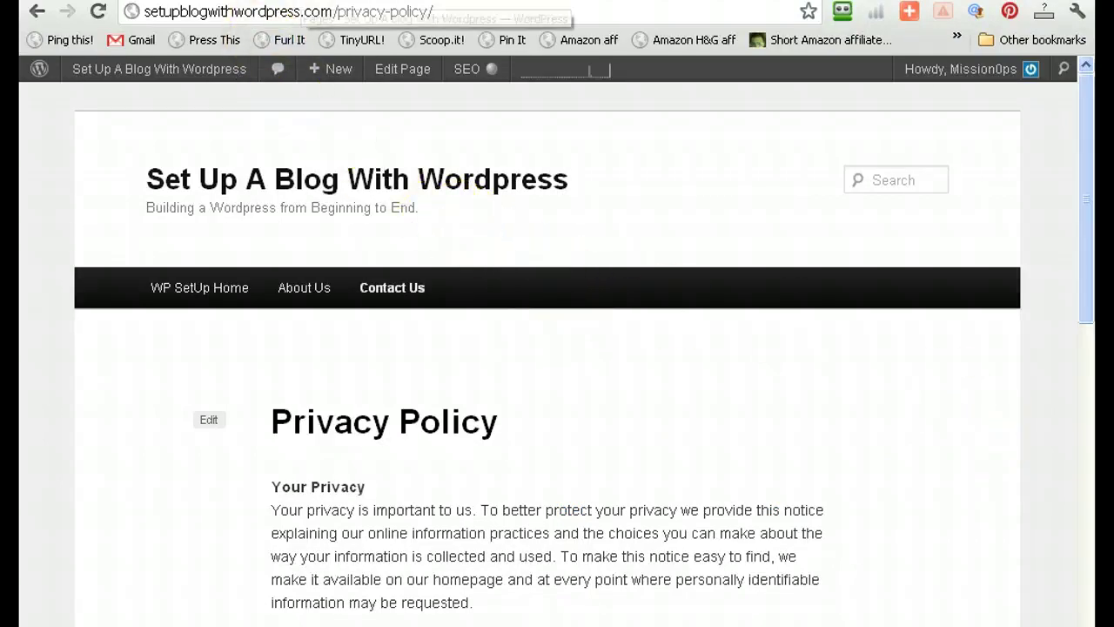
- Return to the dashboard's Pages list and look through the Comments and Feedbacks screens
left_click(343, 0)
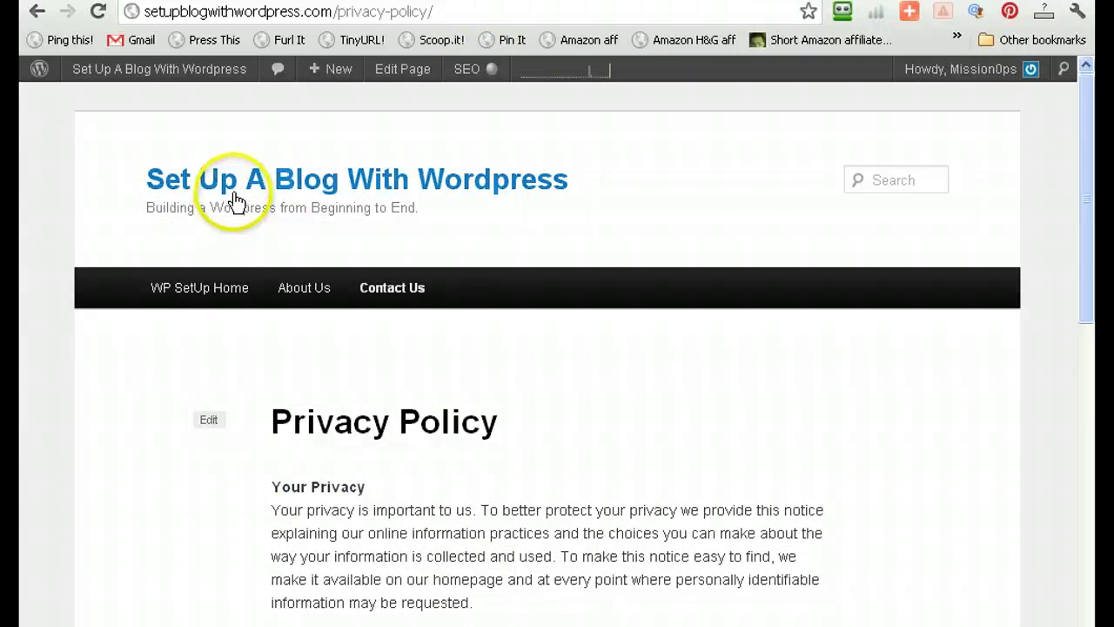
left_click(198, 290)
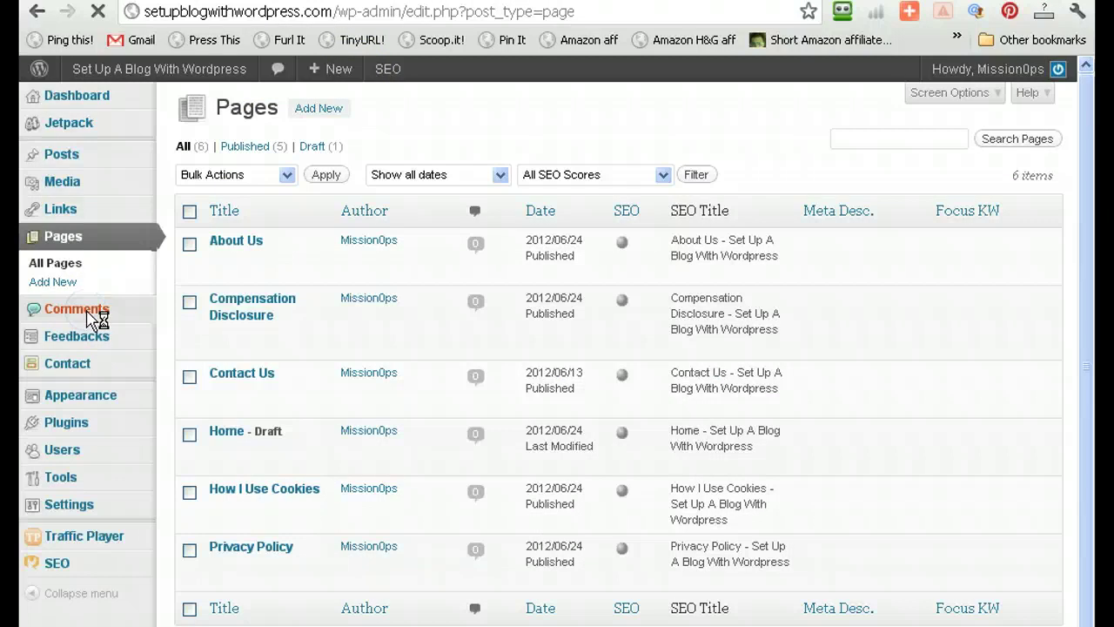
left_click(91, 315)
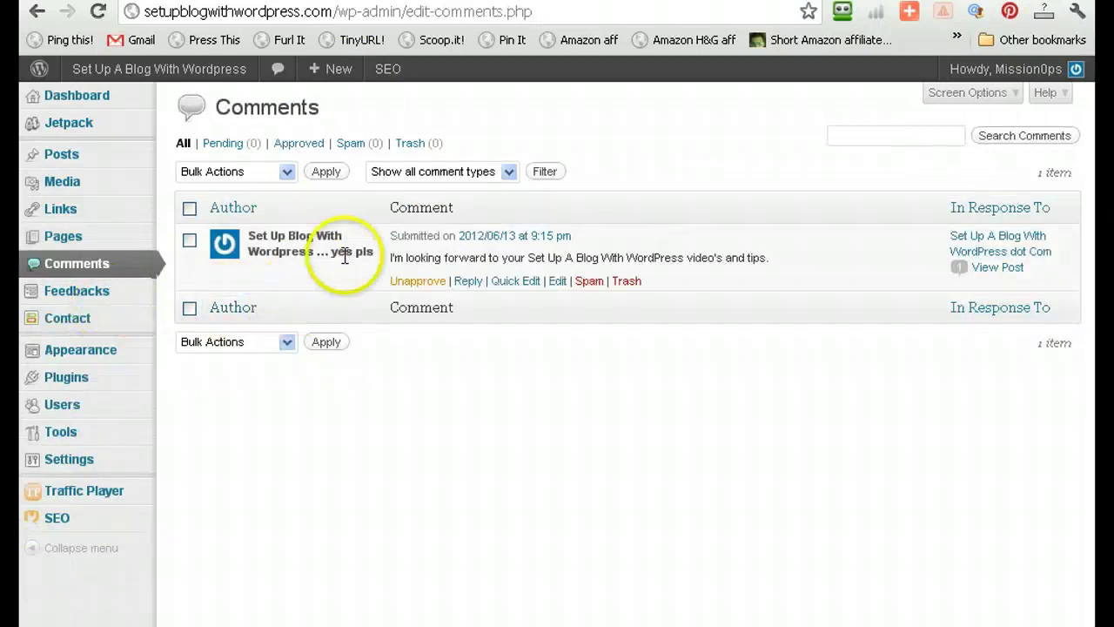
left_click(63, 297)
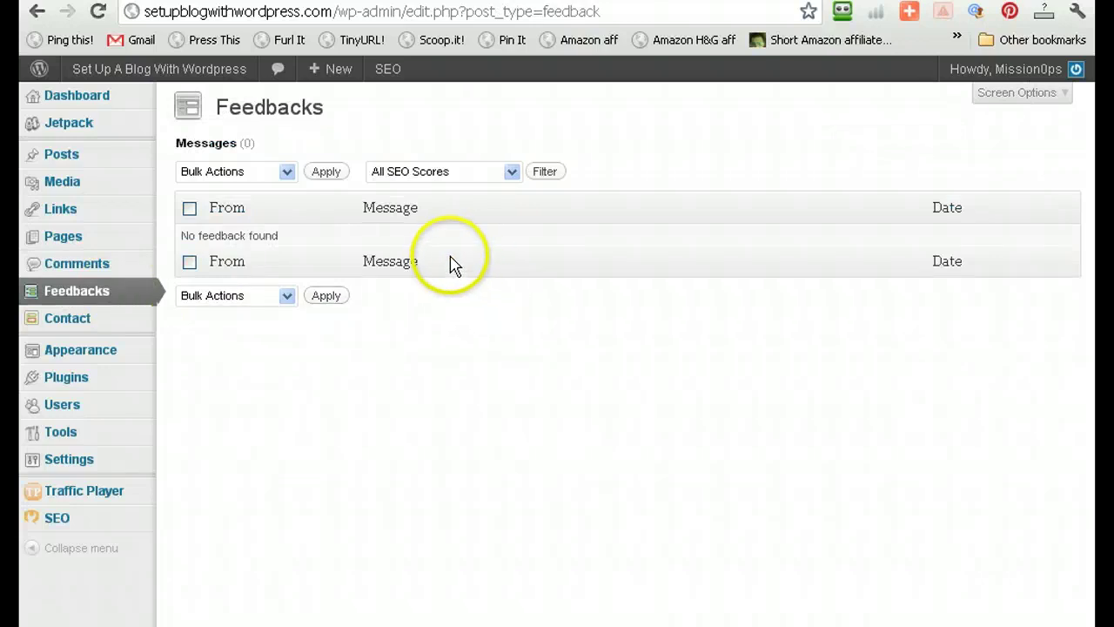
- Open the Jetpack overview and look through its modules, including Contact Form, Sharing and Extra Sidebar Widgets
mouse_move(84, 124)
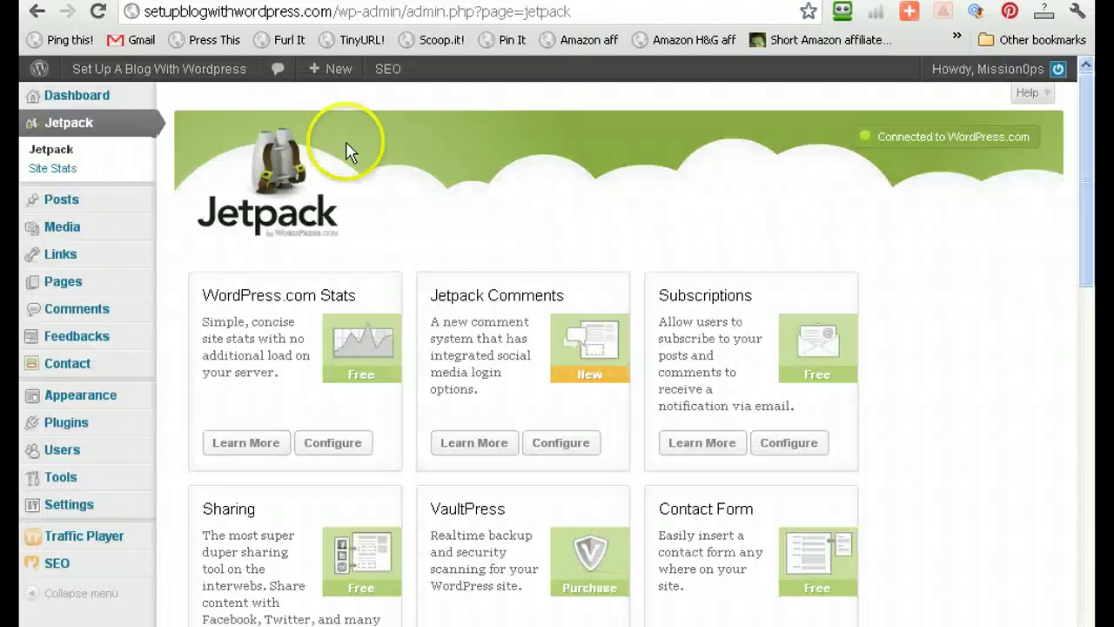
scroll(886, 399, "down", 7)
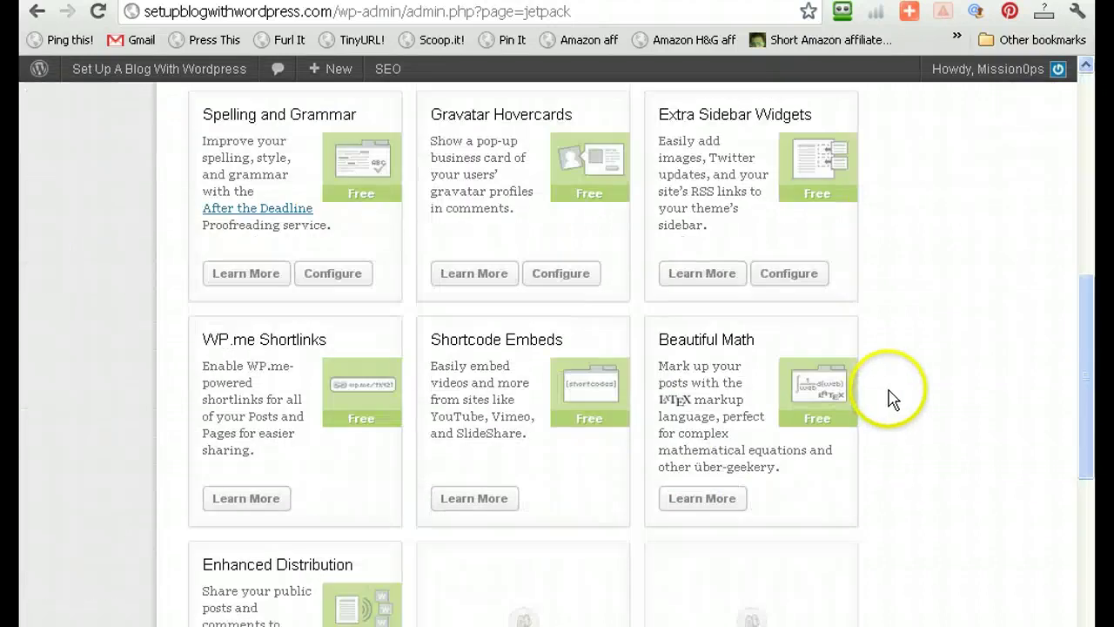
scroll(889, 396, "up", 3)
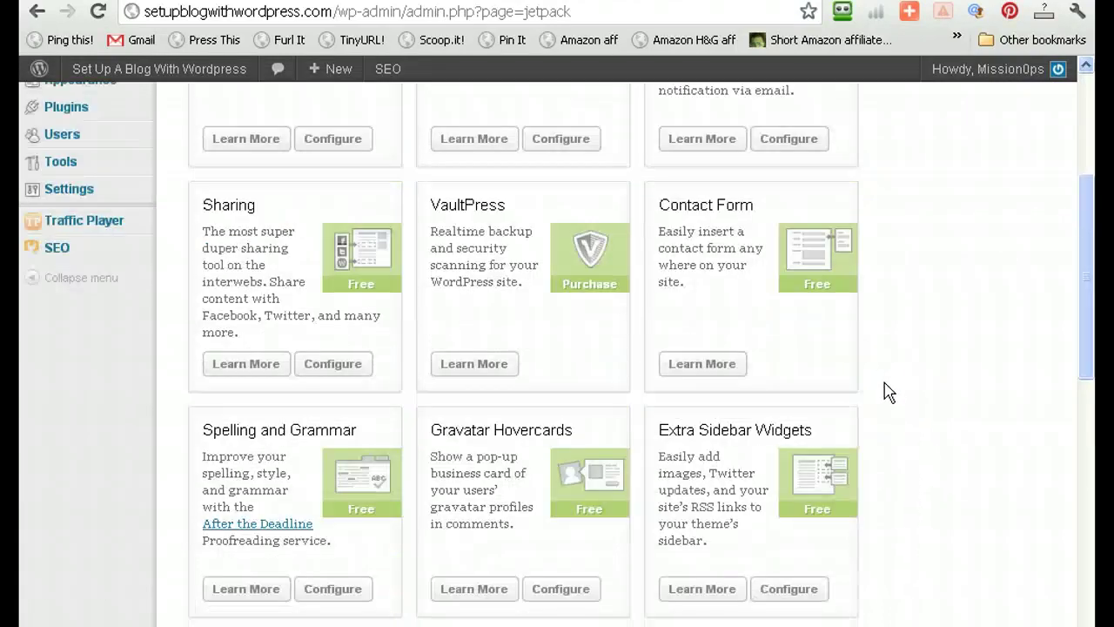
scroll(848, 393, "up", 4)
scroll(853, 397, "down", 4)
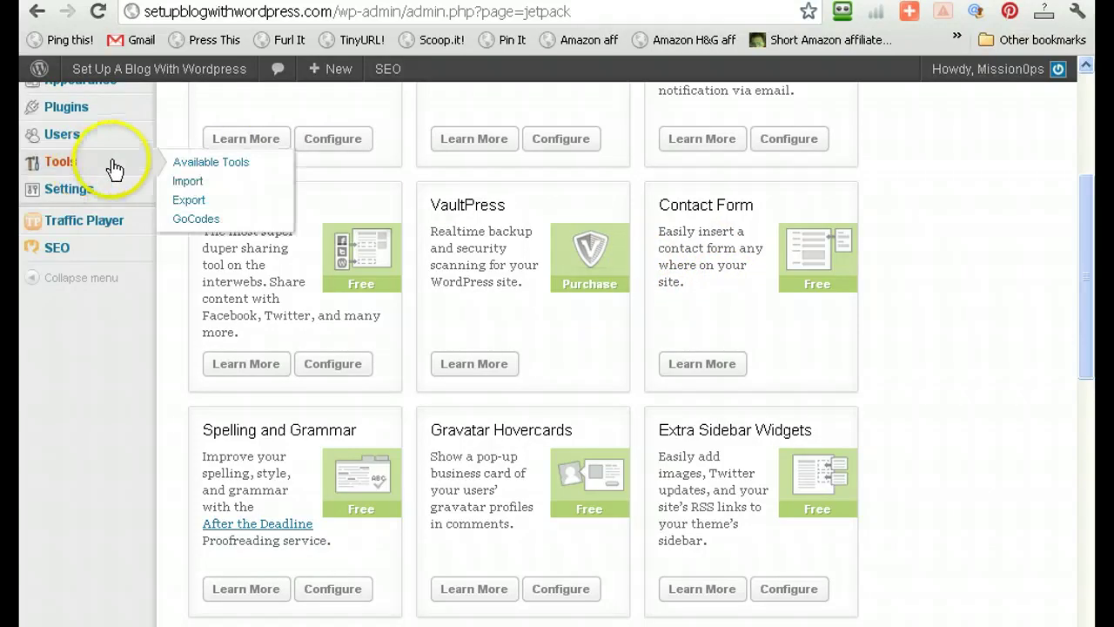
scroll(114, 167, "up", 5)
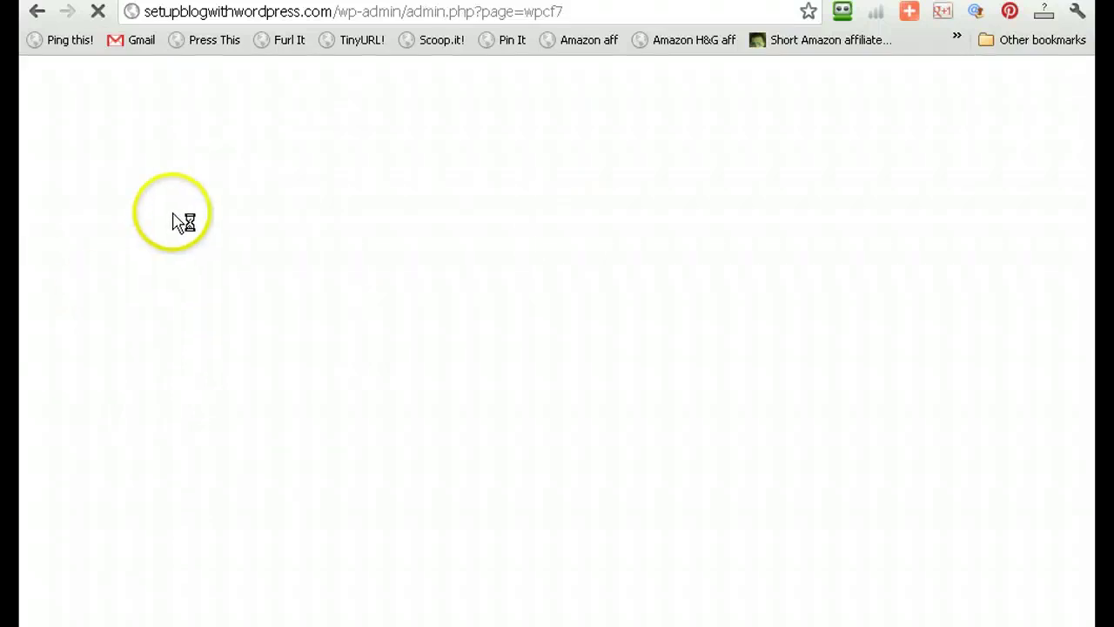
- Open Contact form 1 in Contact Form 7, copy its shortcode [contact-form-7 id="6" title="Contact form 1"], and return to the Pages list
left_click(246, 278)
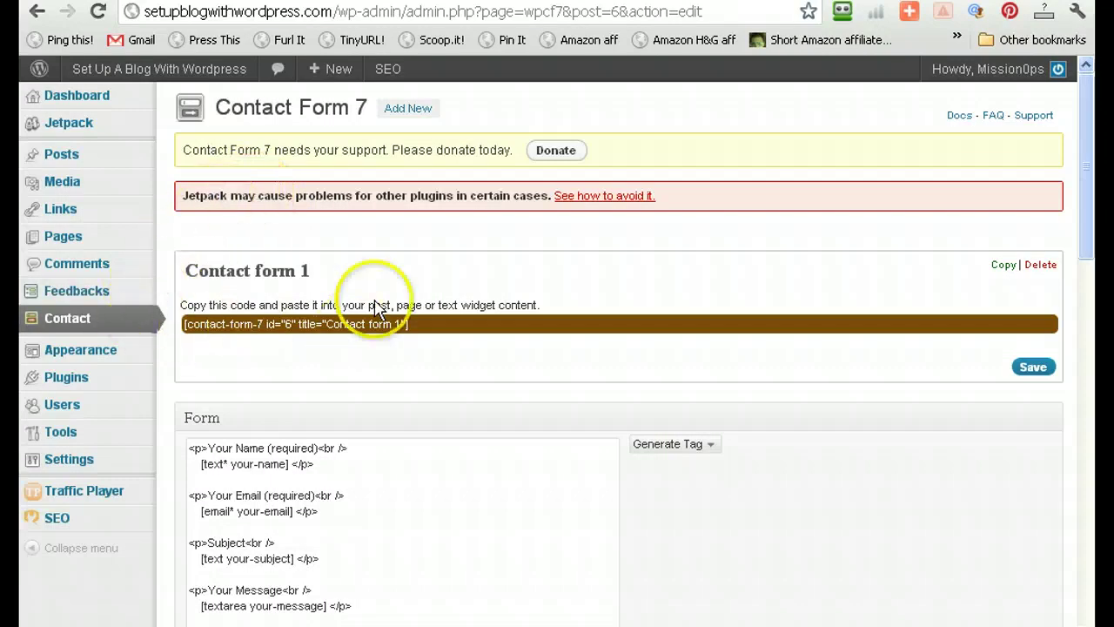
left_click_drag(413, 324, 290, 323)
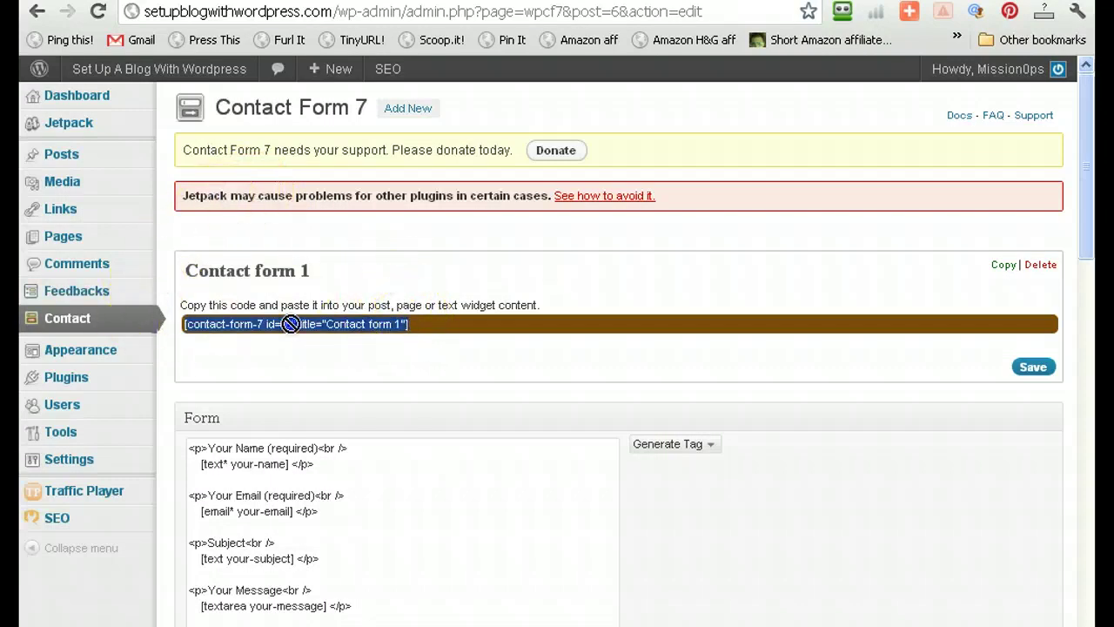
right_click(218, 326)
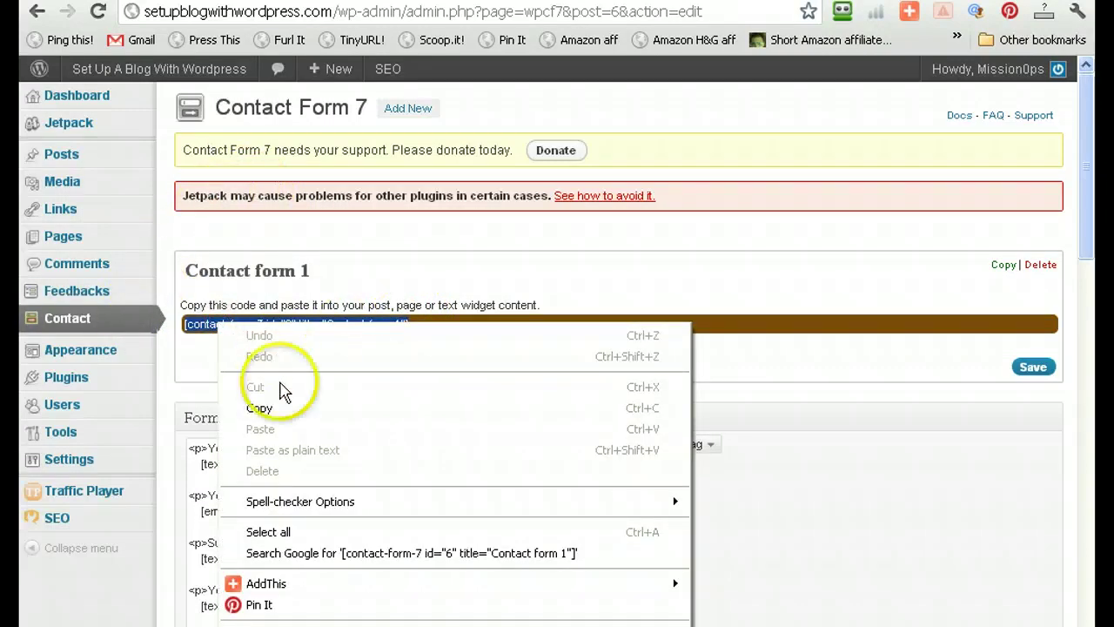
left_click(259, 407)
mouse_move(101, 244)
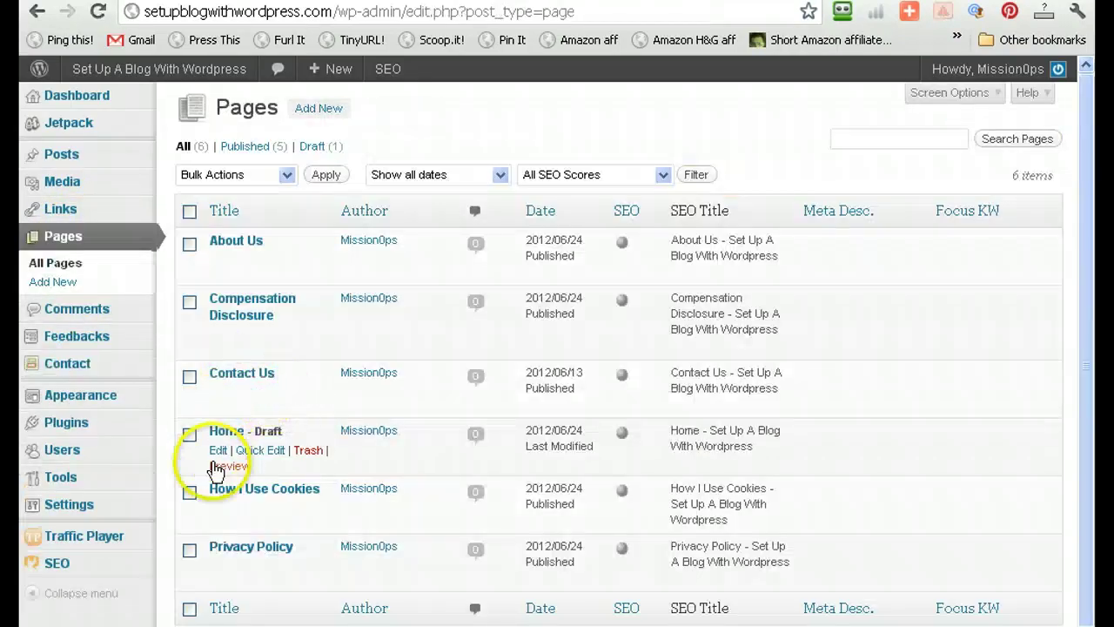
- Open the Contact Us page for editing and paste a second copy of the contact form shortcode below the existing one
left_click(218, 392)
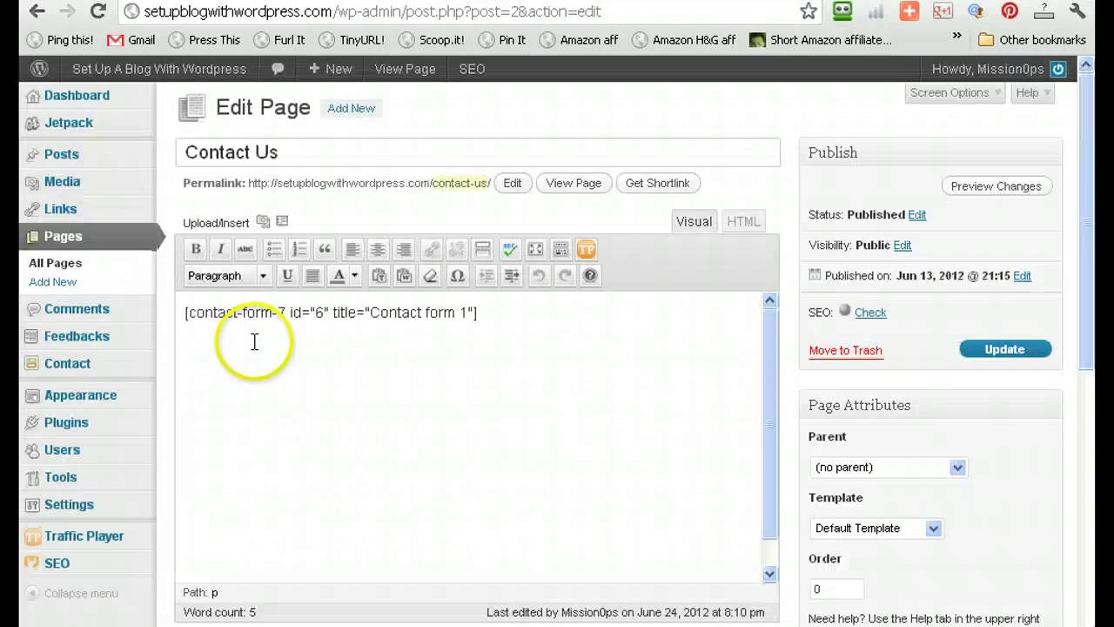
left_click_drag(478, 312, 187, 330)
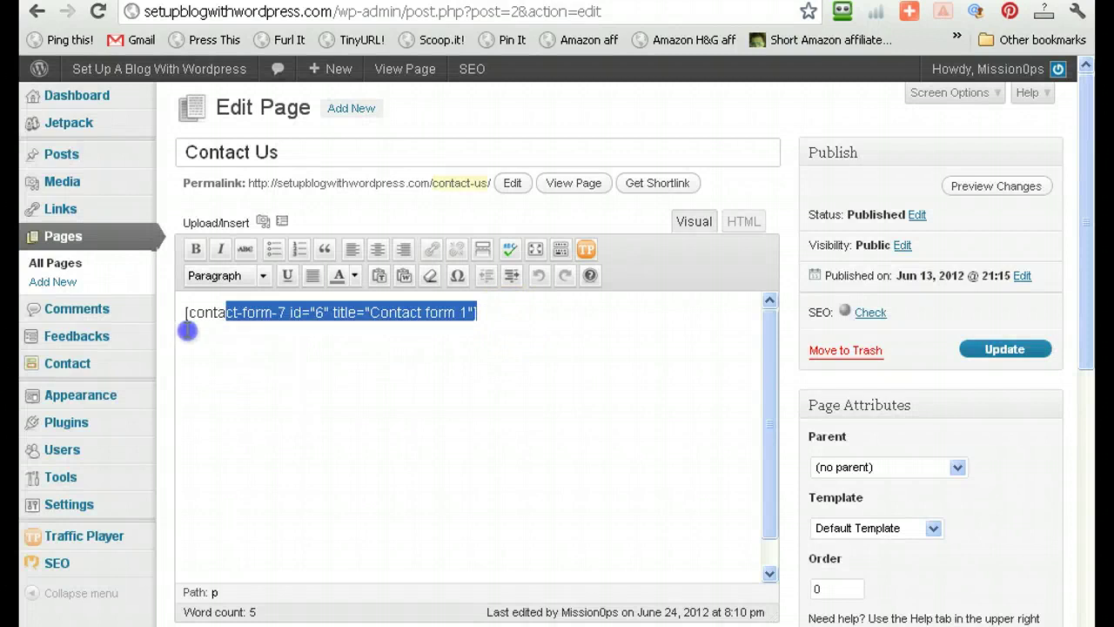
left_click(500, 333)
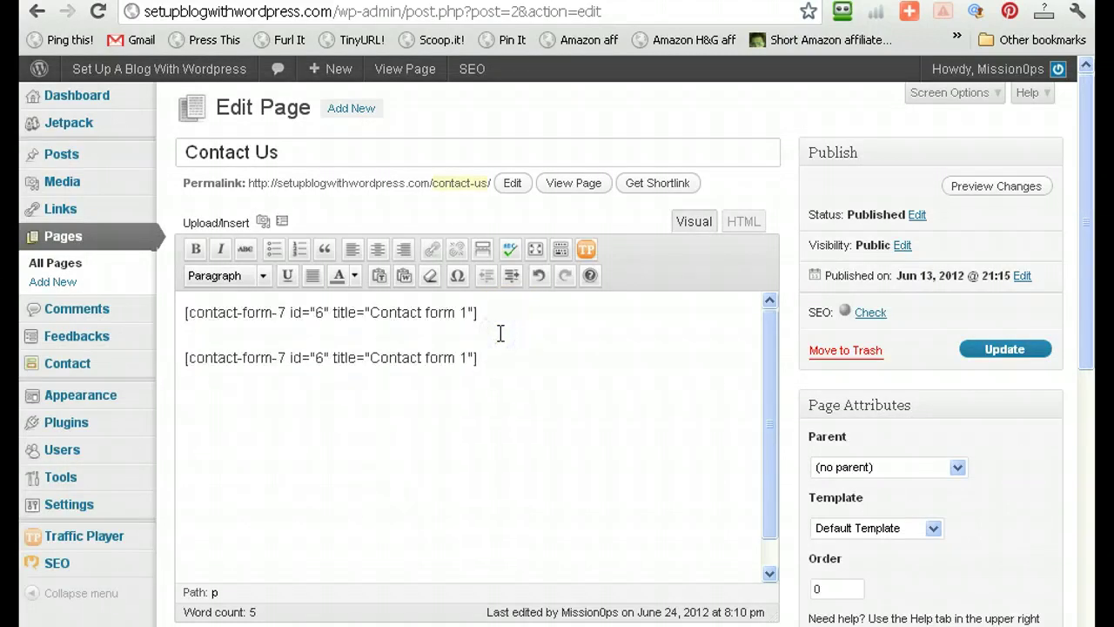
- Replace the duplicate shortcode with the italic text "Feel free to send me any suggestions you may have too" and update the page
left_click_drag(523, 352, 171, 351)
key("BackSpace")
key("BackSpace")
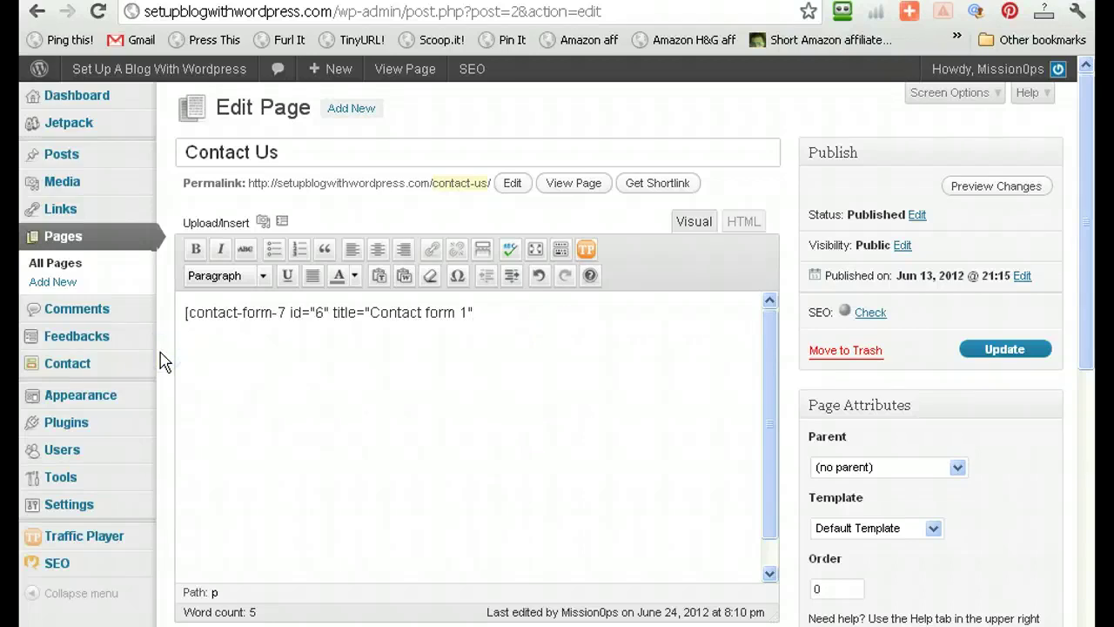
key("ctrl+z")
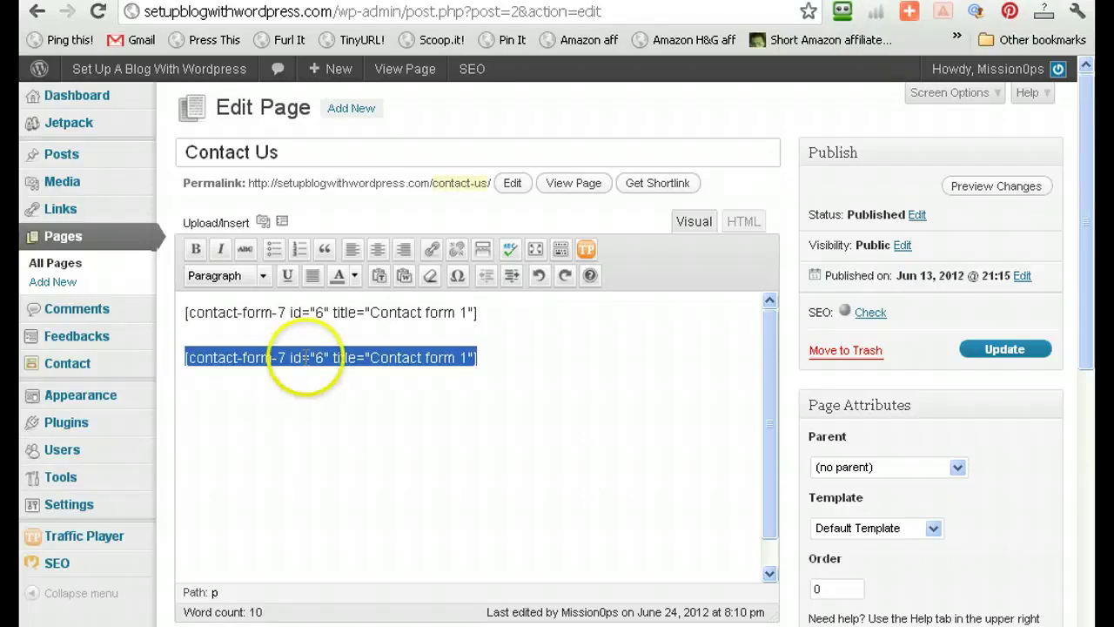
key("BackSpace")
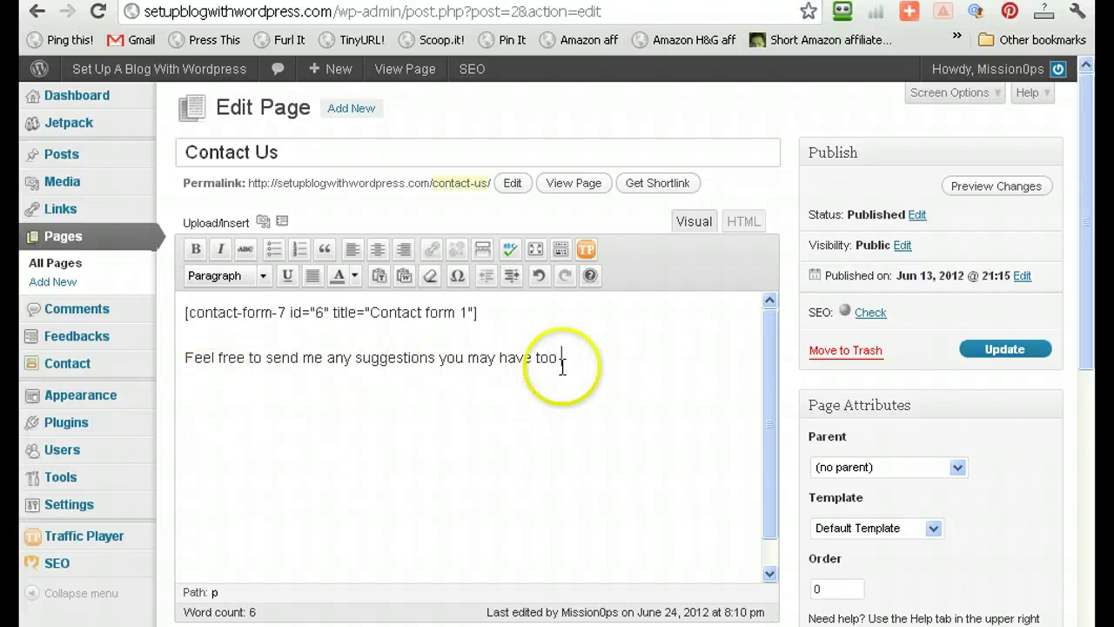
left_click_drag(582, 367, 168, 366)
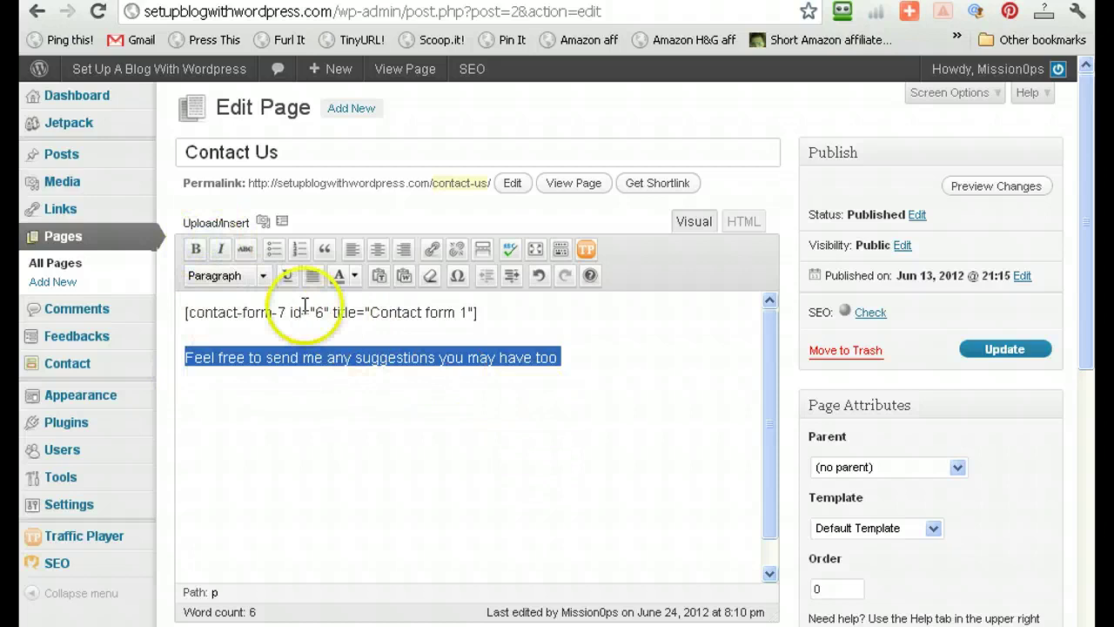
left_click(223, 250)
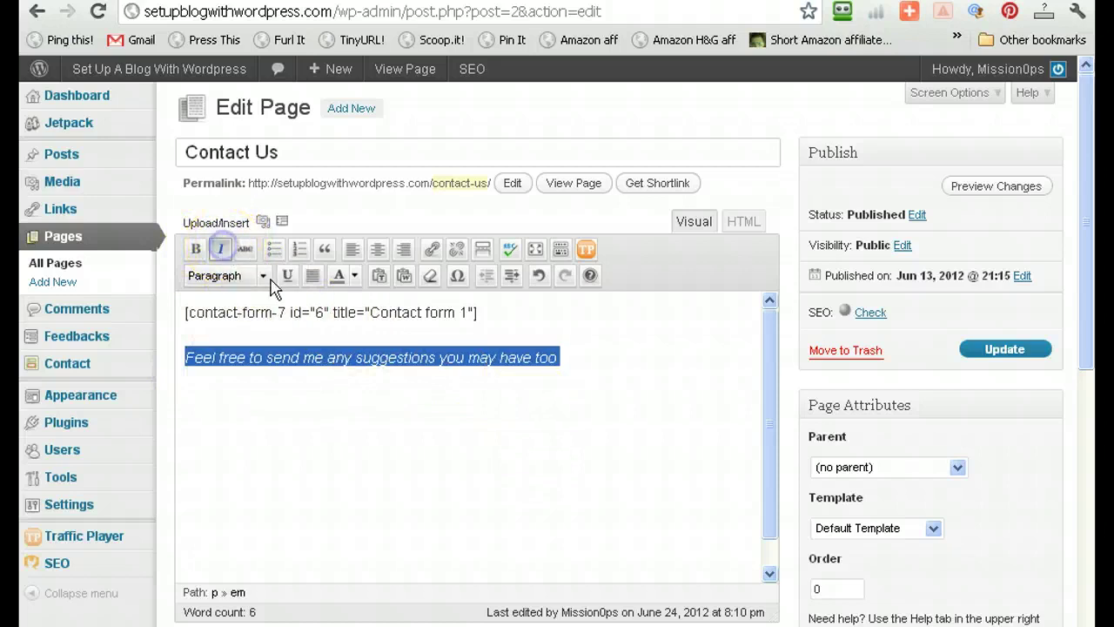
left_click(597, 376)
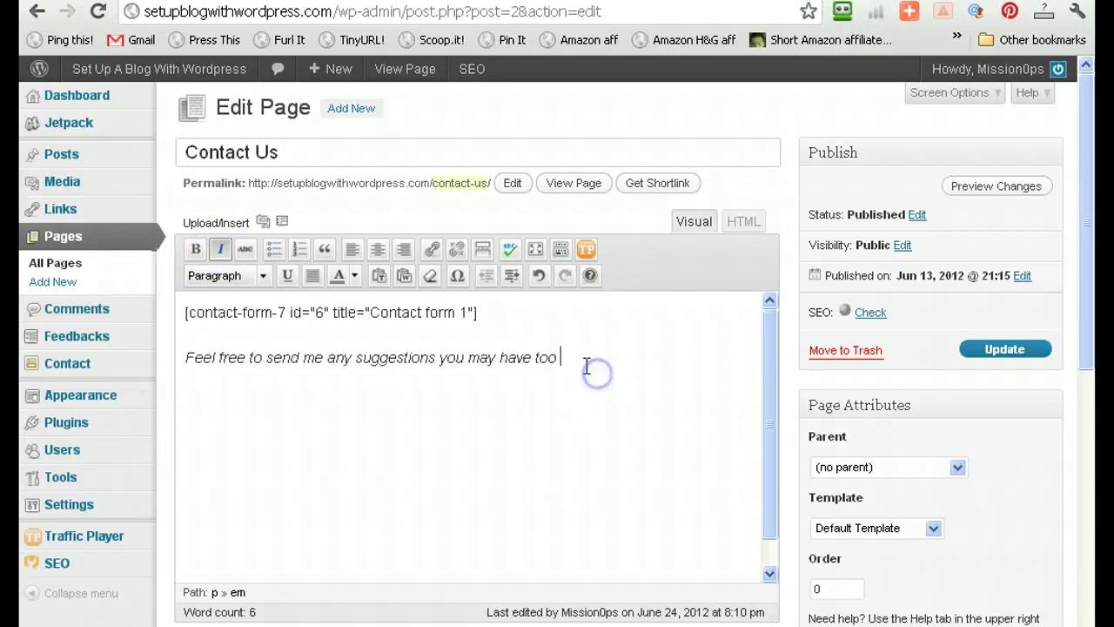
left_click(1004, 351)
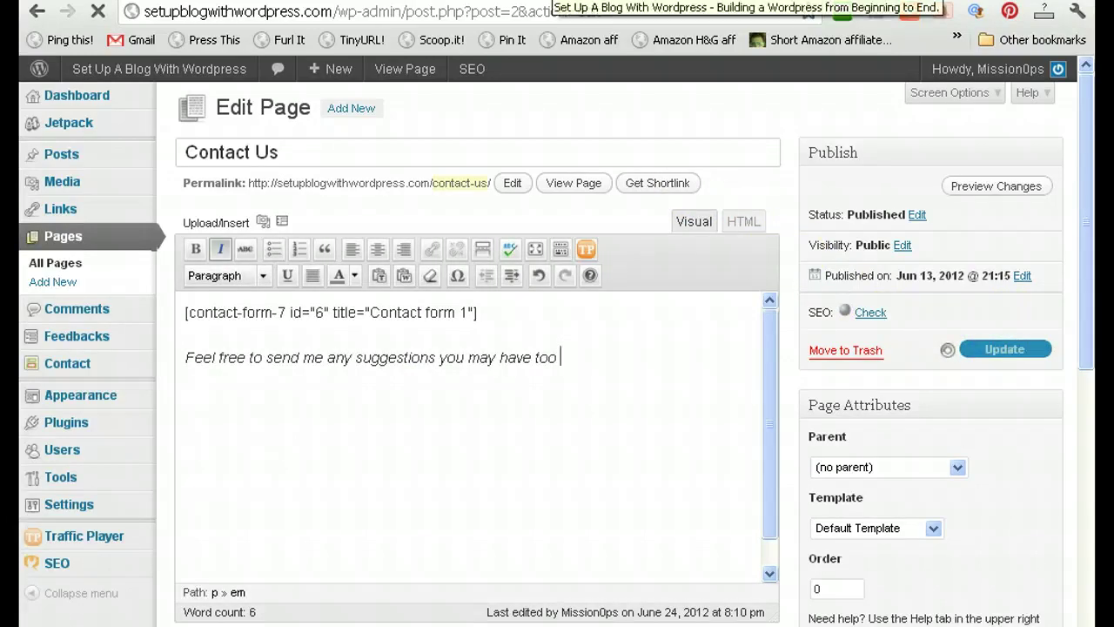
- Open the blog's live Contact Us page and check the area below the contact form
left_click(548, 2)
mouse_move(376, 297)
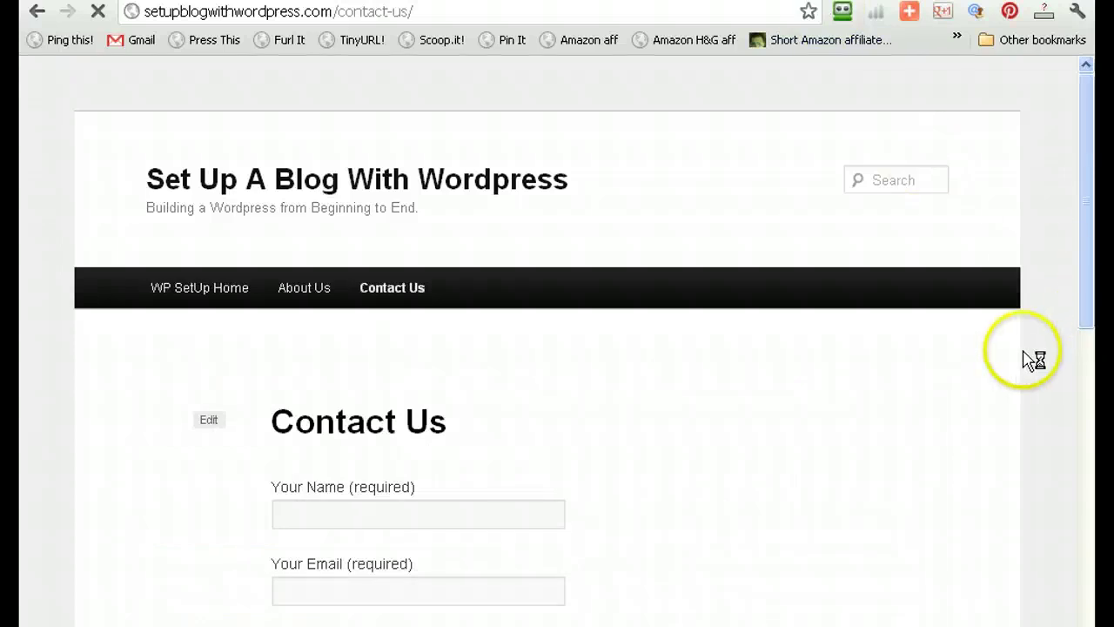
scroll(1040, 360, "down", 3)
scroll(1040, 360, "down", 3)
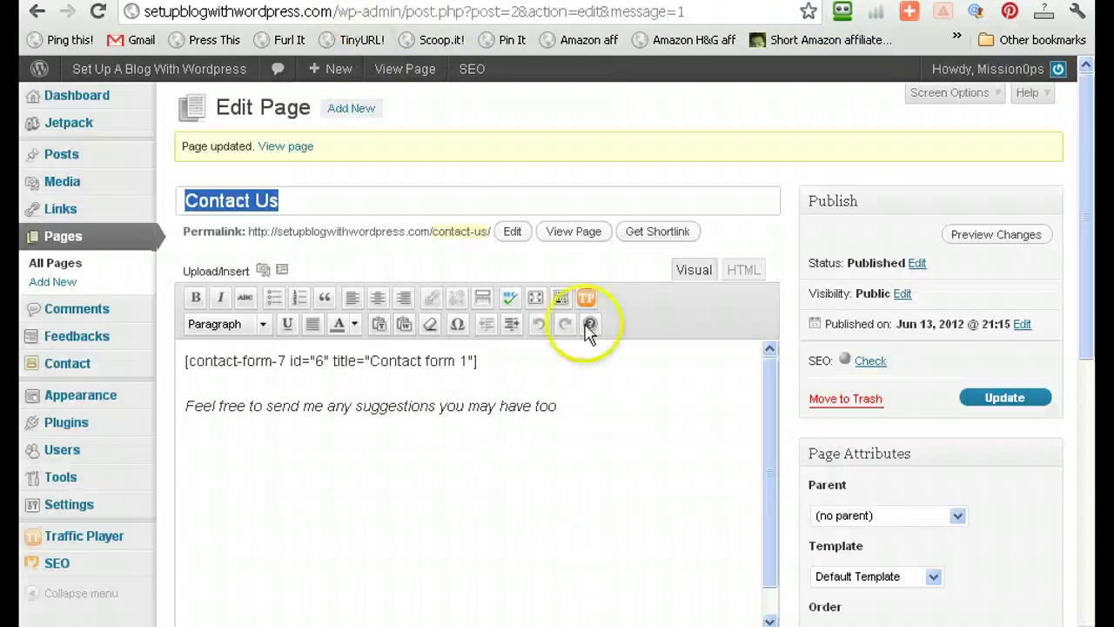
- Turn off "Show sharing buttons on this post" for the Contact Us page and update it
scroll(771, 405, "down", 10)
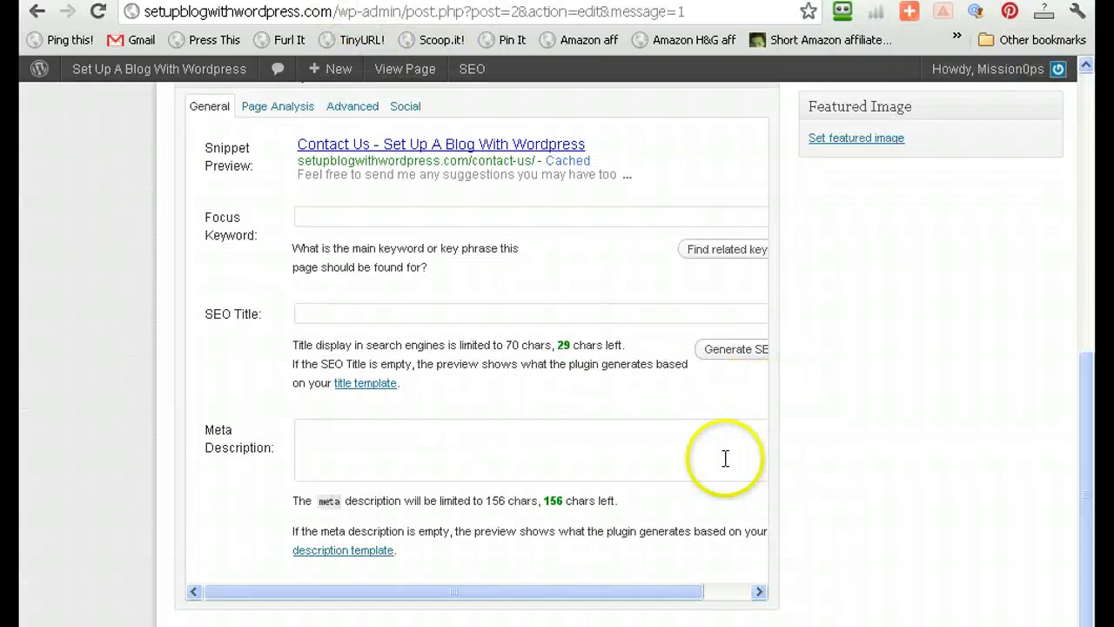
scroll(723, 458, "down", 2)
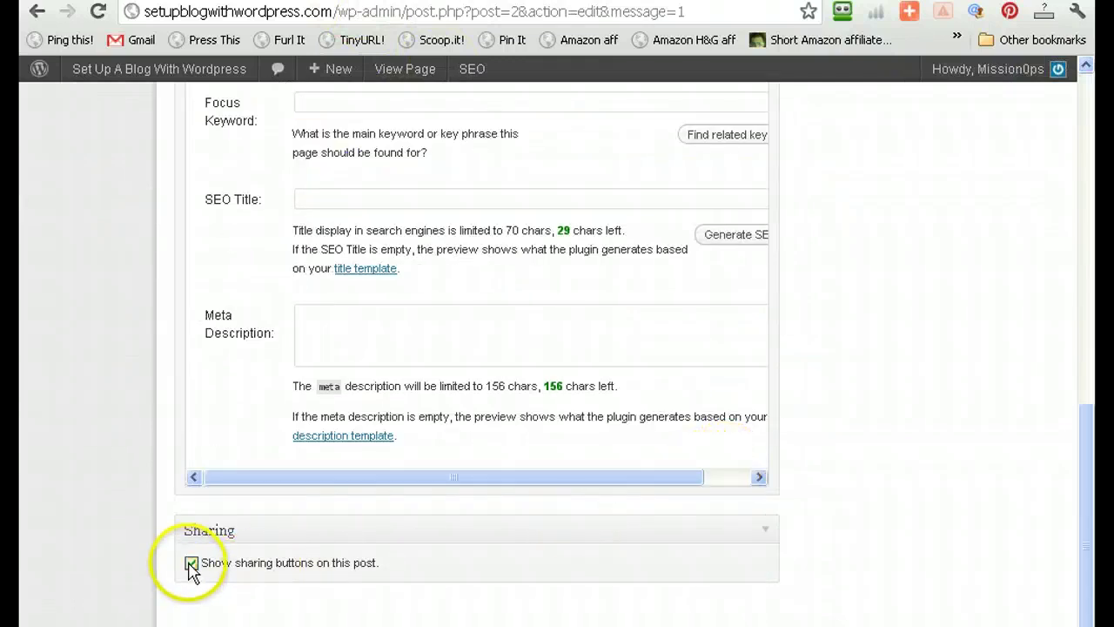
scroll(945, 493, "up", 12)
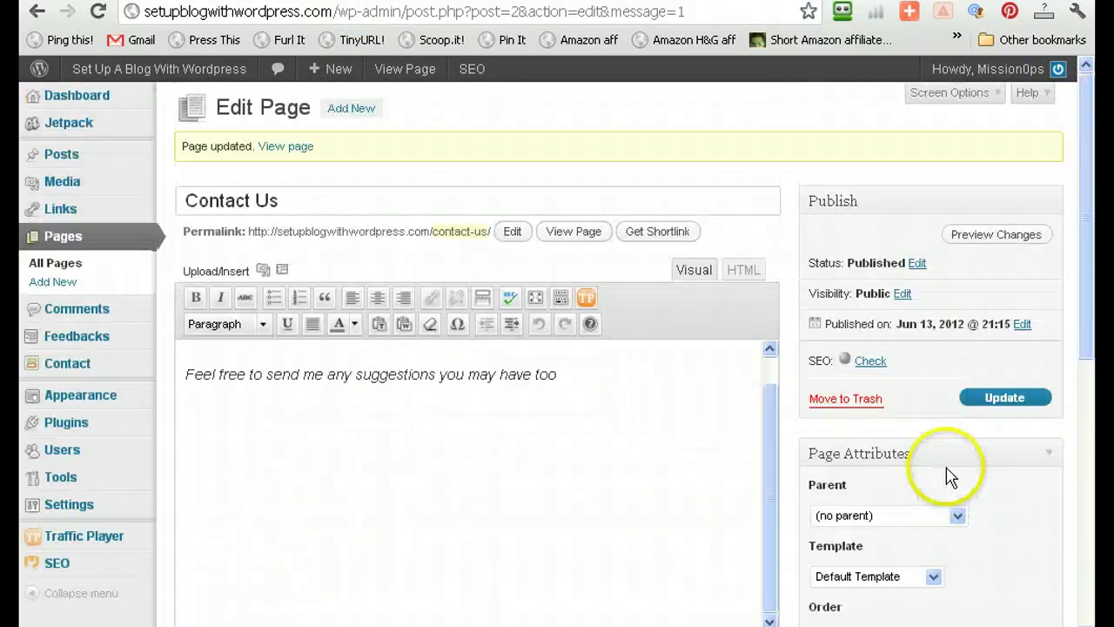
left_click(984, 407)
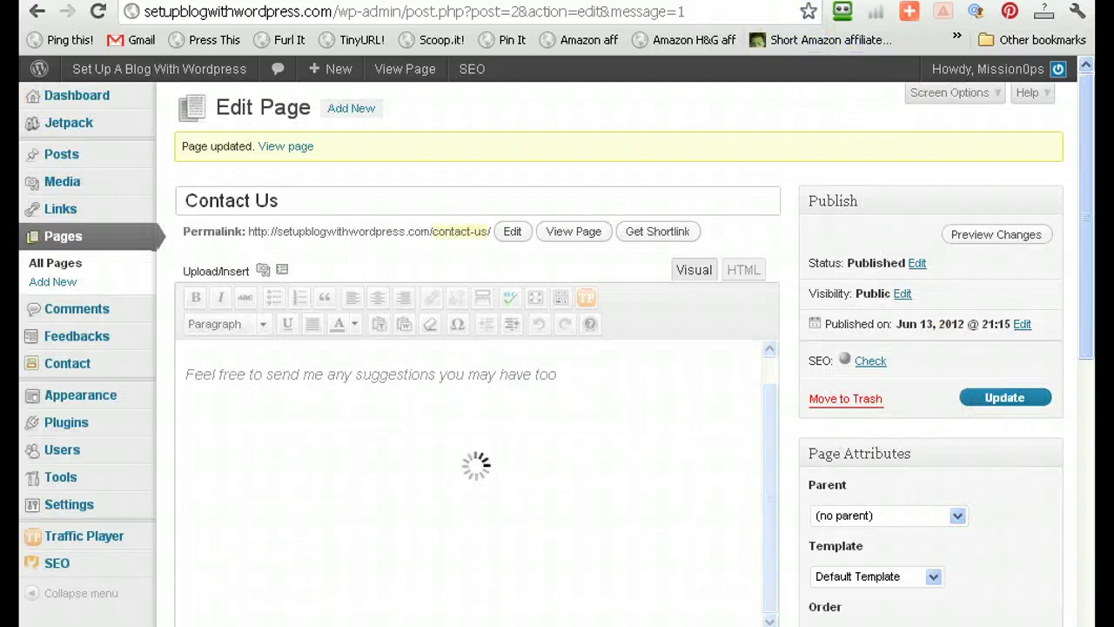
- Reload the live Contact Us page and look over the form, the added text and the reply section
left_click(572, 231)
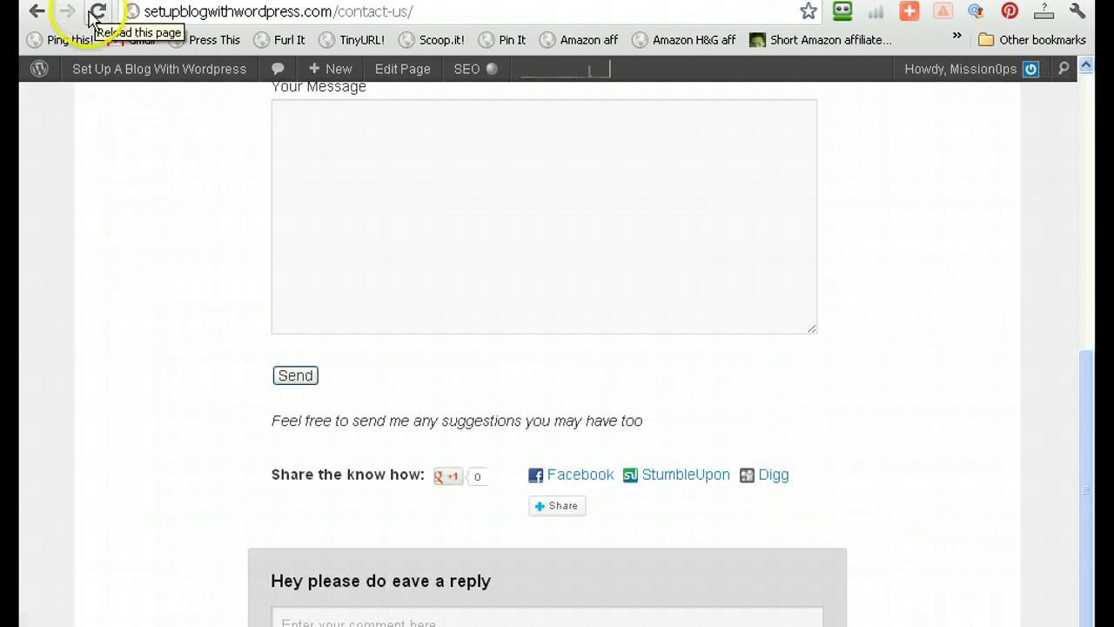
left_click(92, 13)
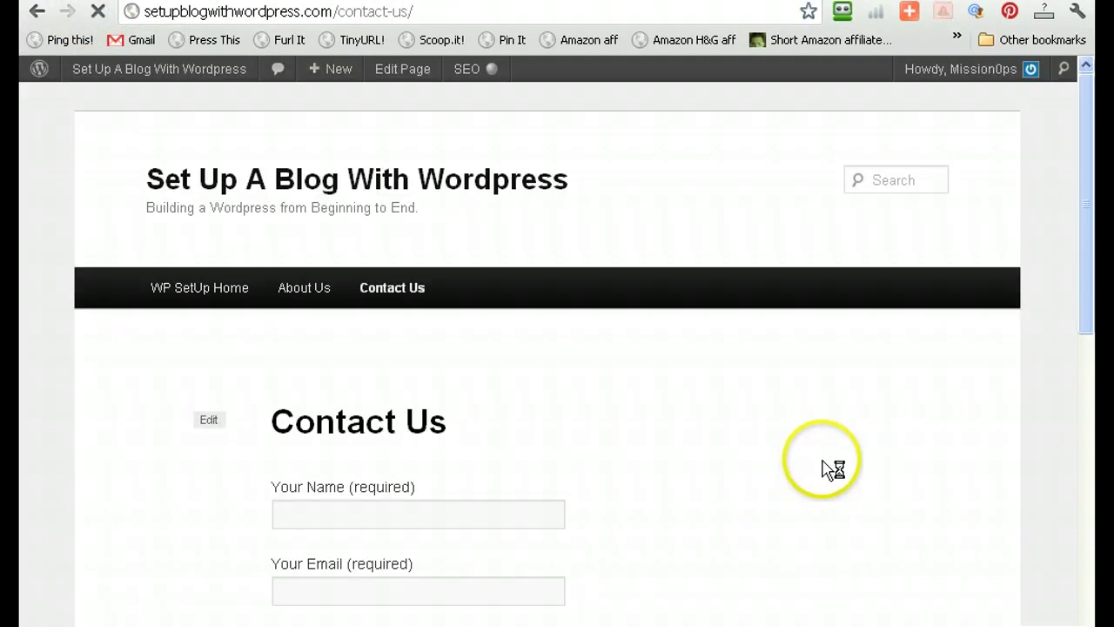
scroll(827, 470, "down", 9)
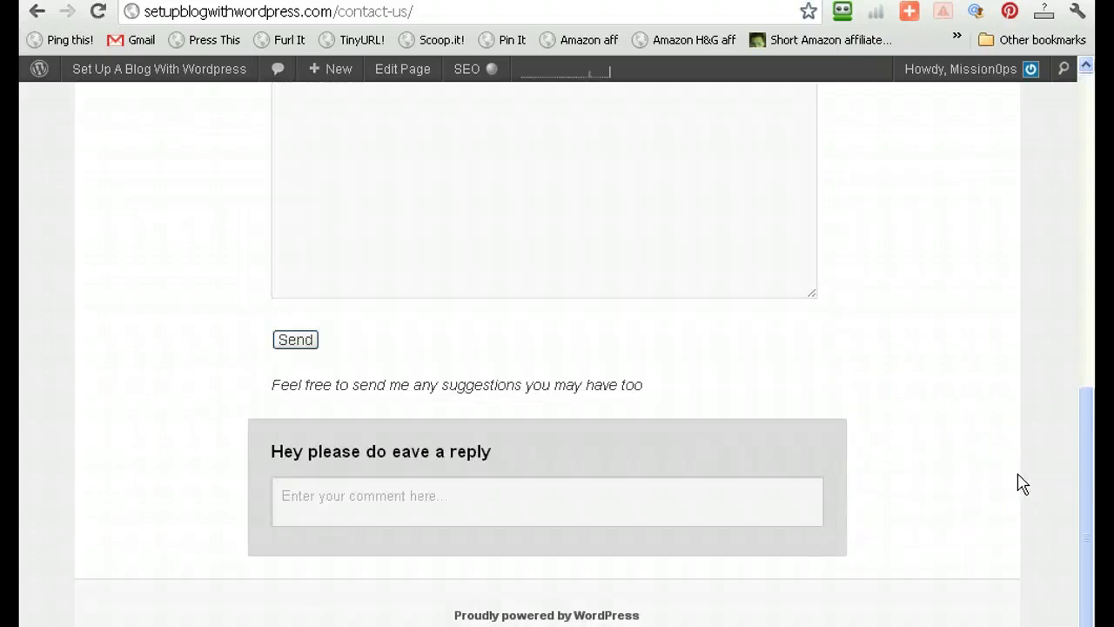
scroll(1023, 485, "up", 4)
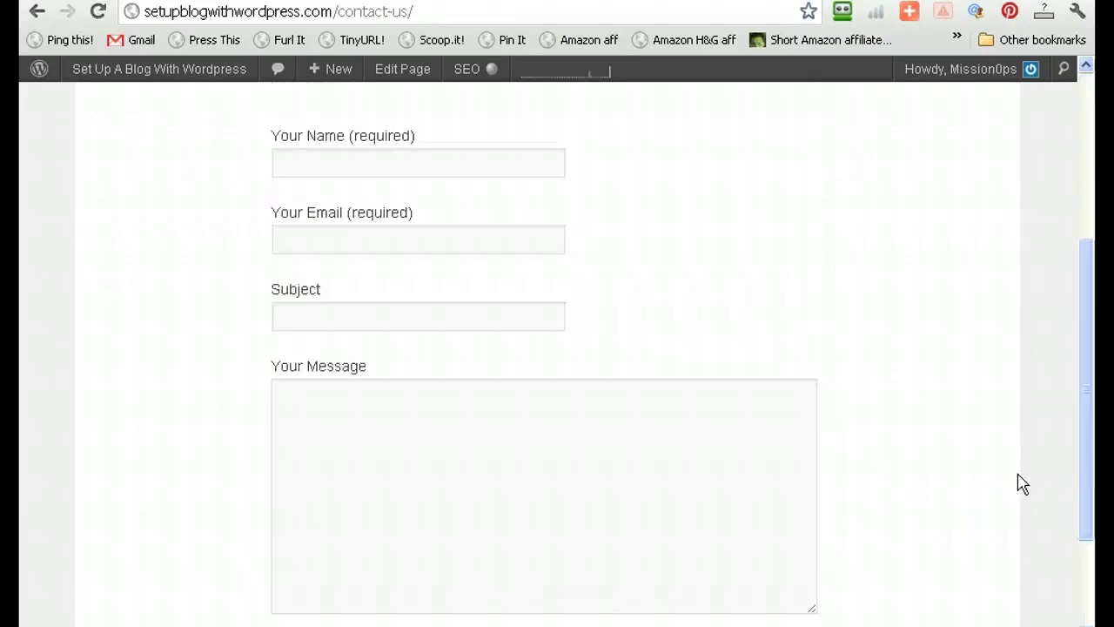
scroll(1023, 485, "down", 4)
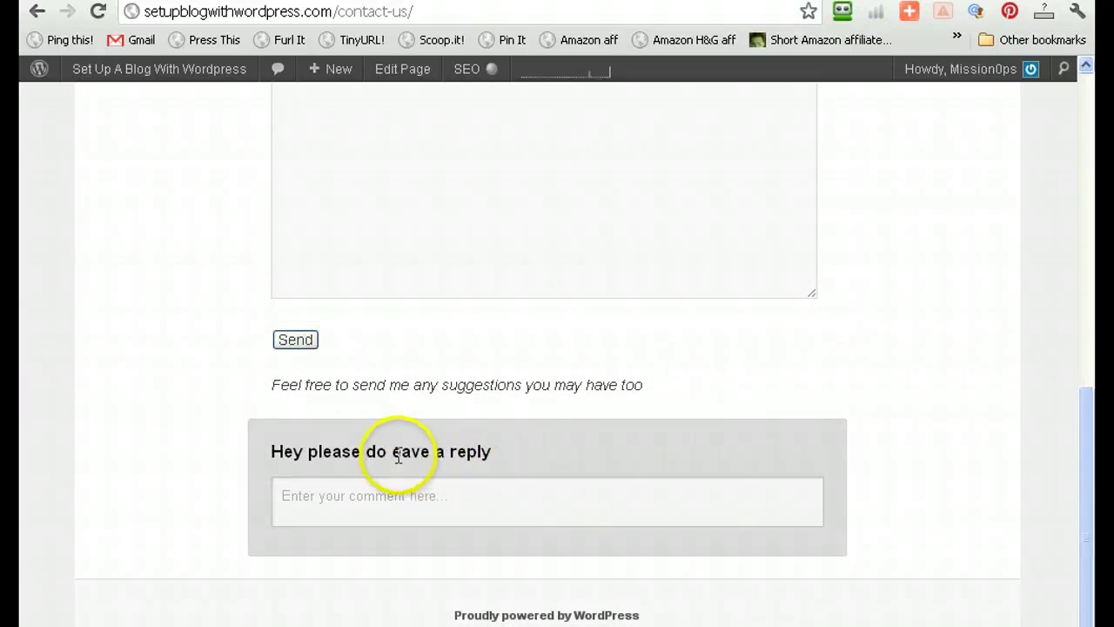
scroll(604, 450, "up", 8)
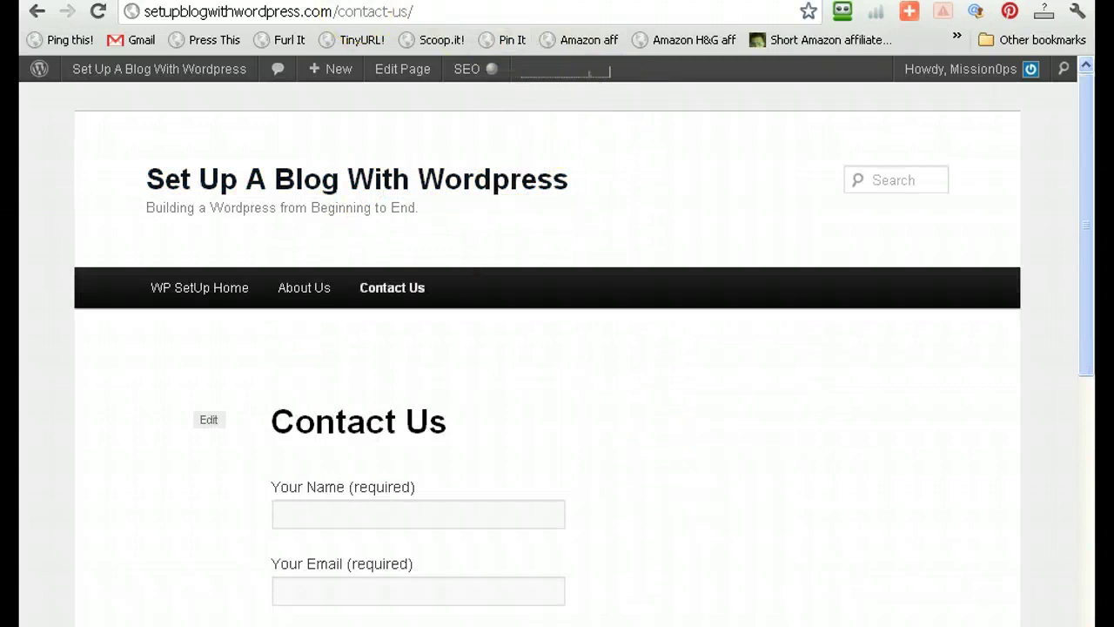
- Return to the Contact Us page editor and check its sharing buttons option
key("alt+Left")
scroll(661, 391, "down", 10)
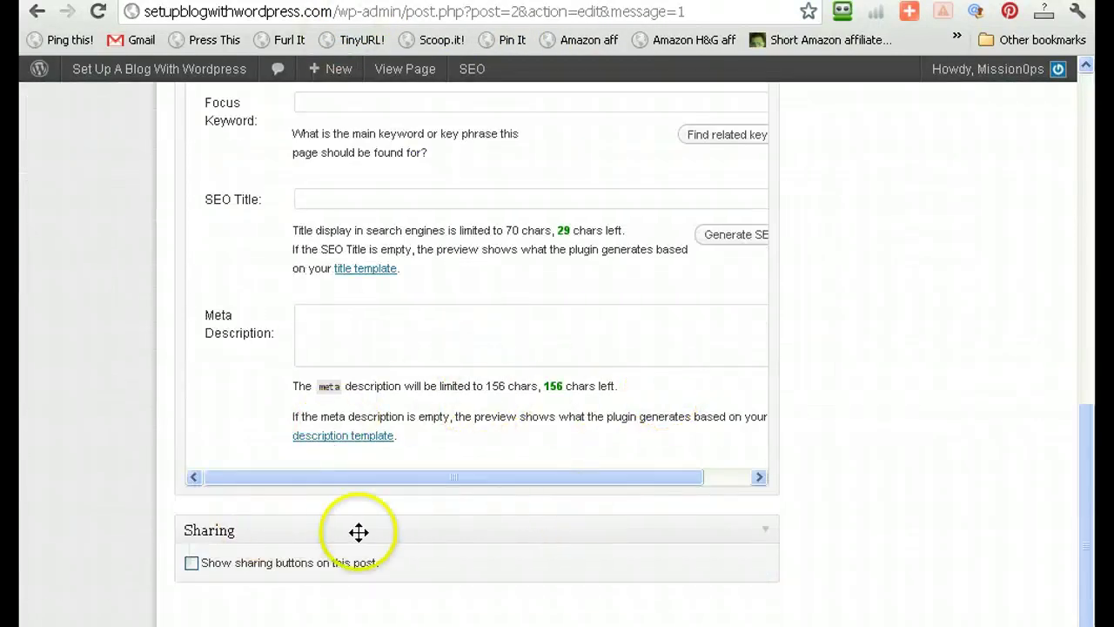
scroll(875, 504, "up", 10)
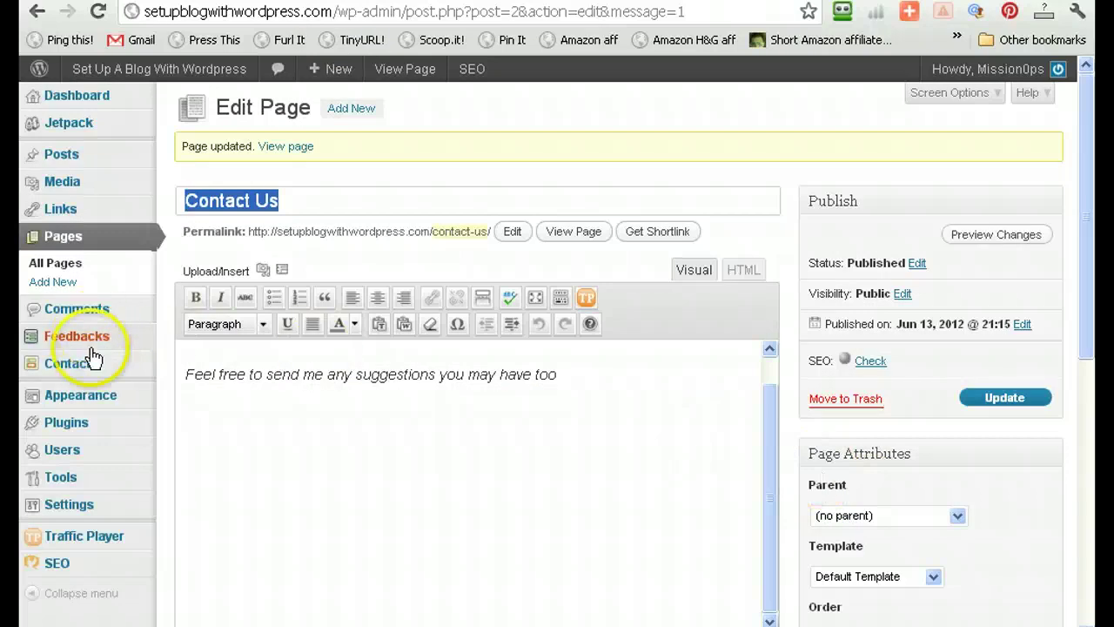
scroll(92, 377, "down", 3)
scroll(60, 214, "up", 3)
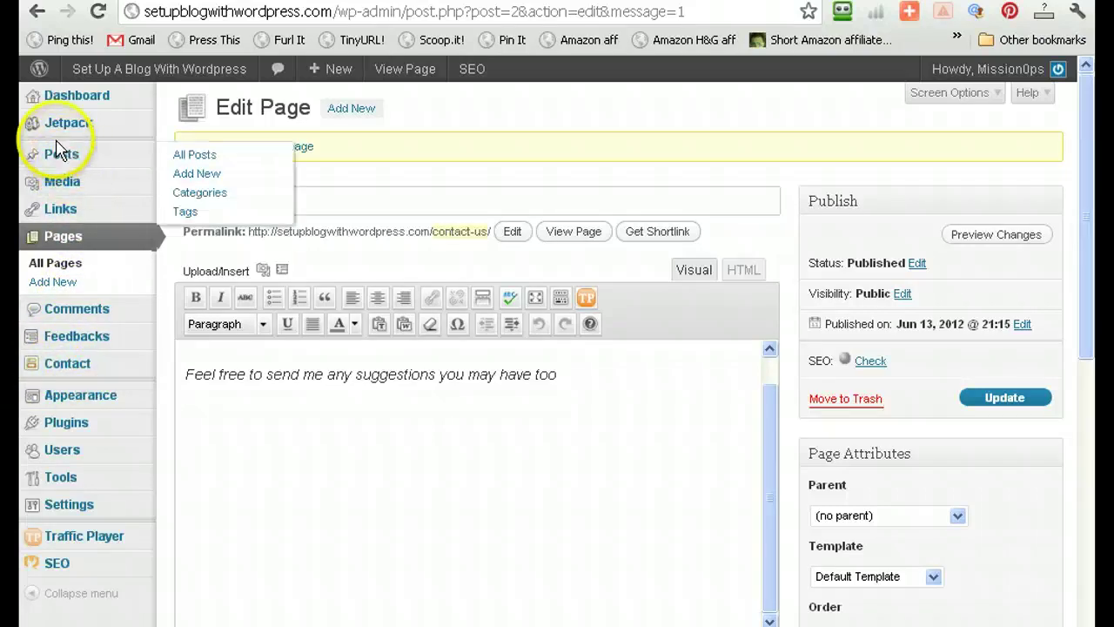
- Open the Jetpack overview again and look over the Sharing and Contact Form modules
mouse_move(58, 129)
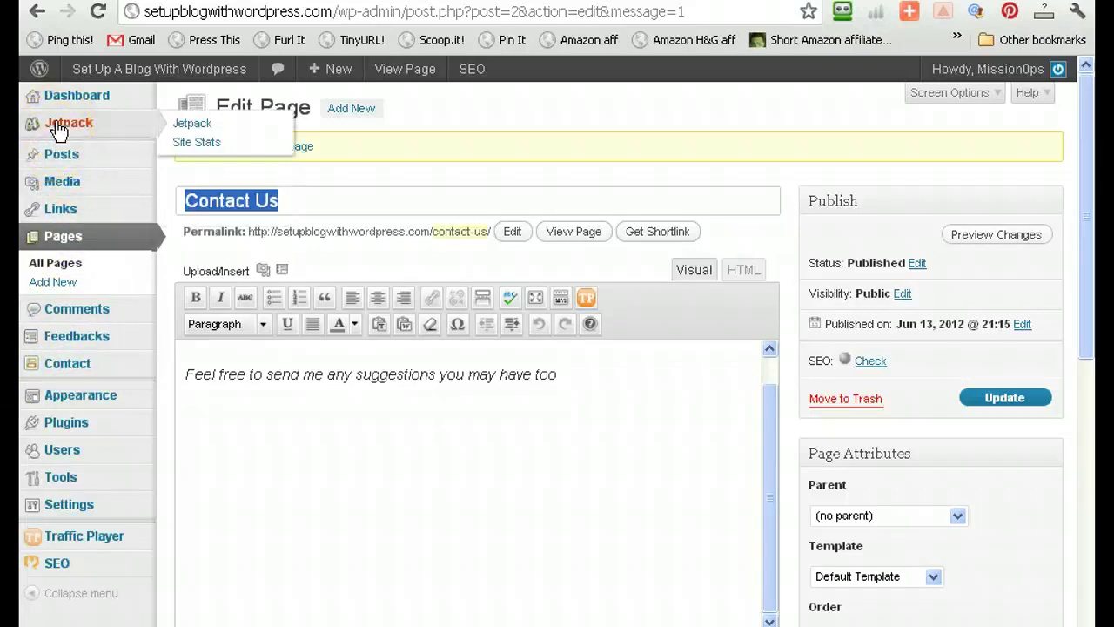
left_click(176, 126)
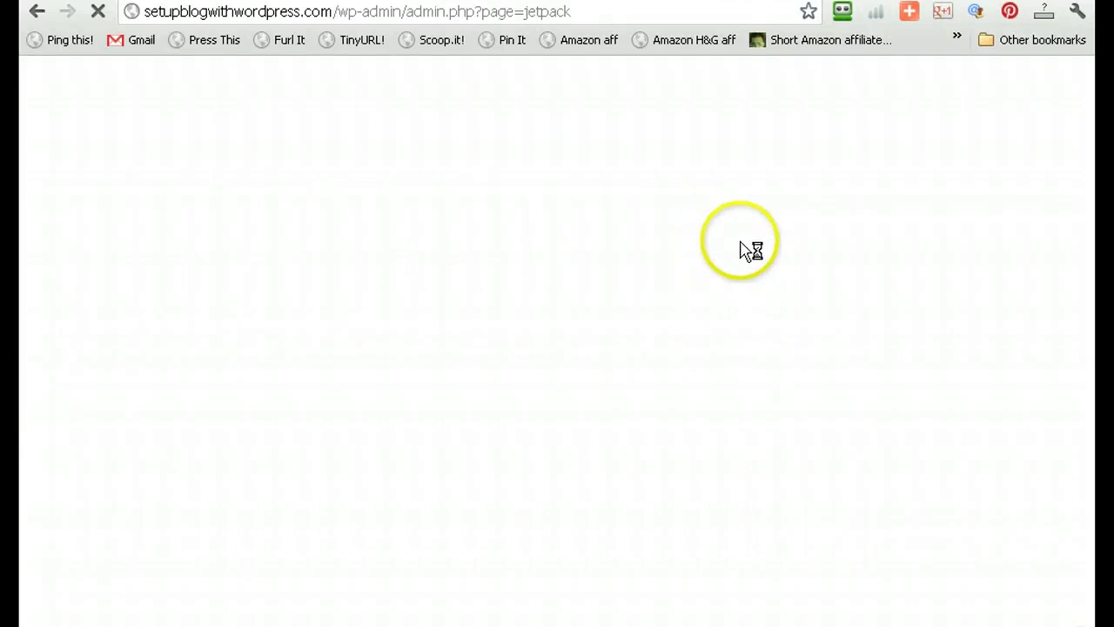
scroll(827, 261, "down", 3)
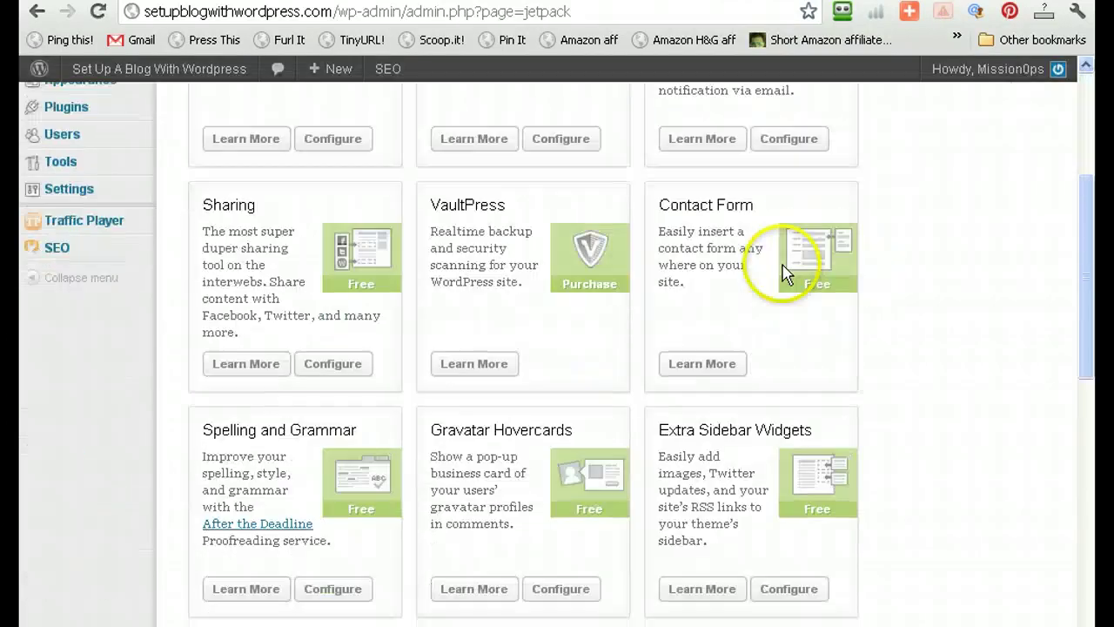
scroll(531, 231, "up", 3)
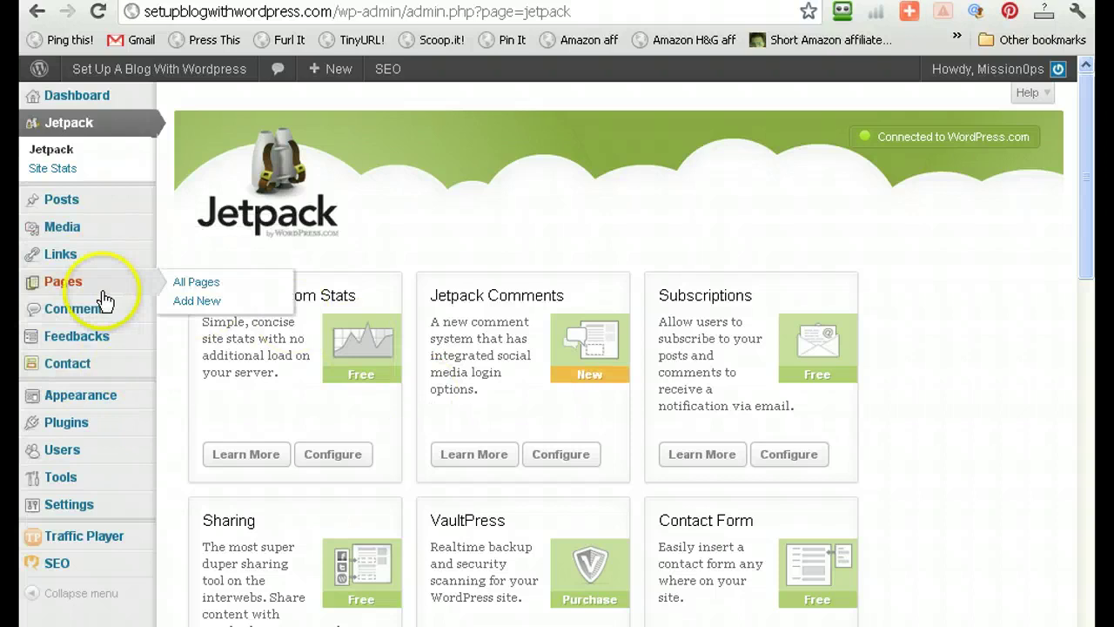
- Open the Manage Themes screen and look over the current Twenty Eleven theme and the available themes
mouse_move(85, 398)
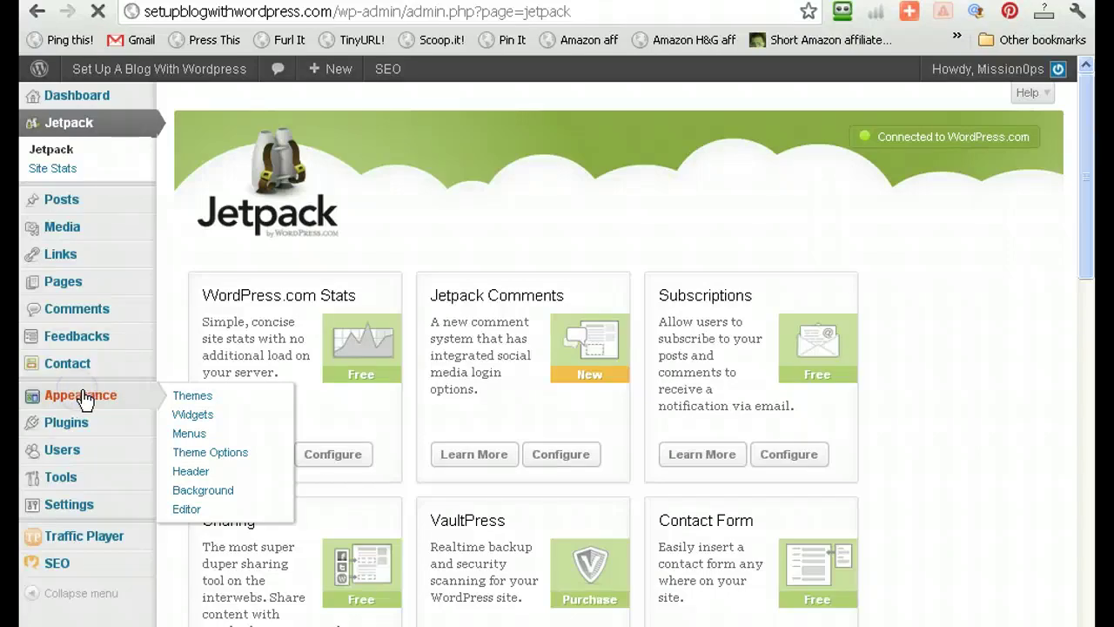
left_click(90, 393)
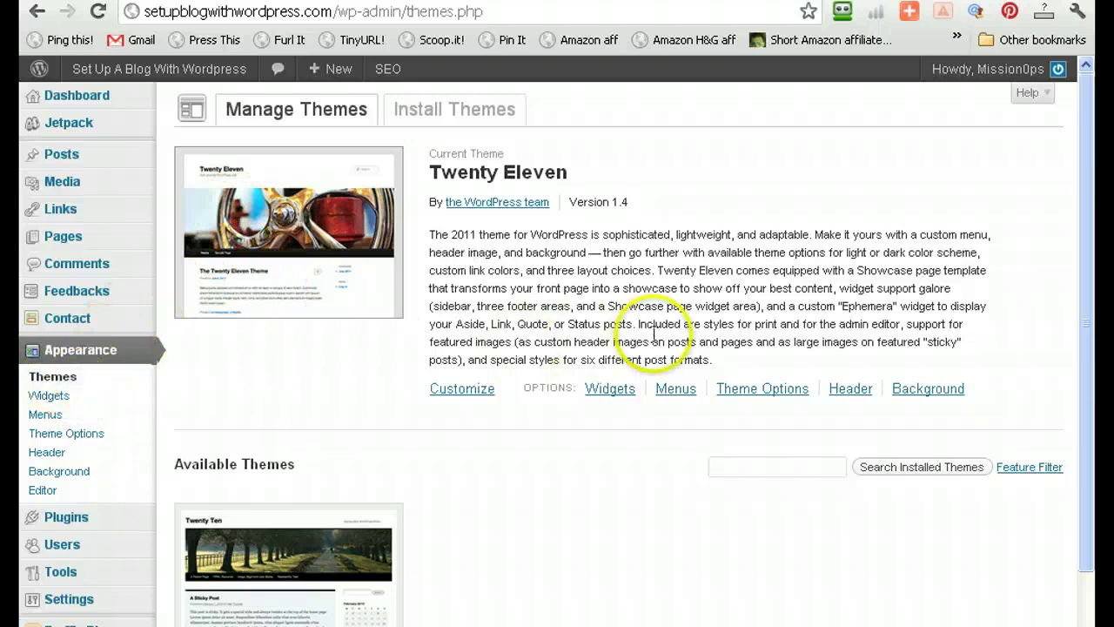
scroll(653, 348, "down", 3)
scroll(649, 349, "up", 3)
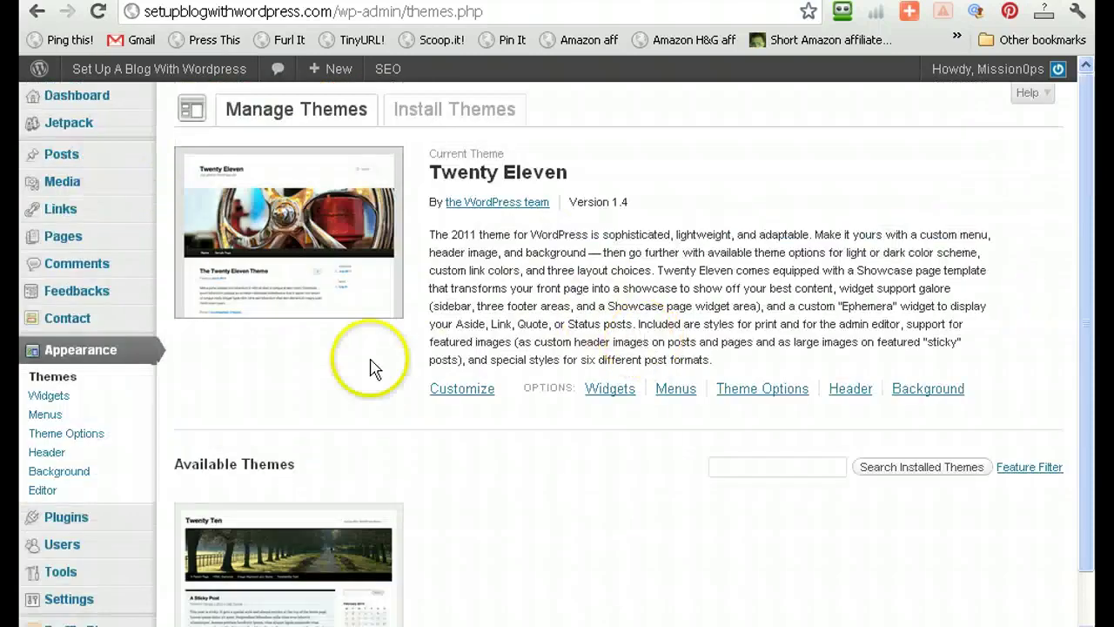
scroll(493, 398, "down", 3)
scroll(493, 397, "up", 3)
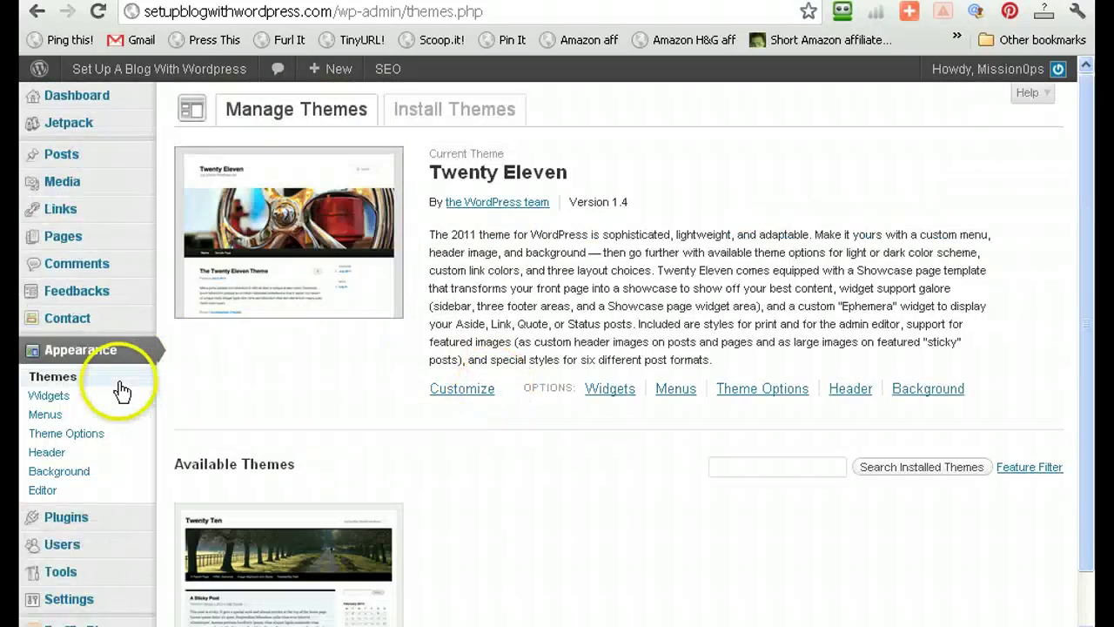
- Open the Widgets screen and bring up the live blog's home page
left_click(68, 400)
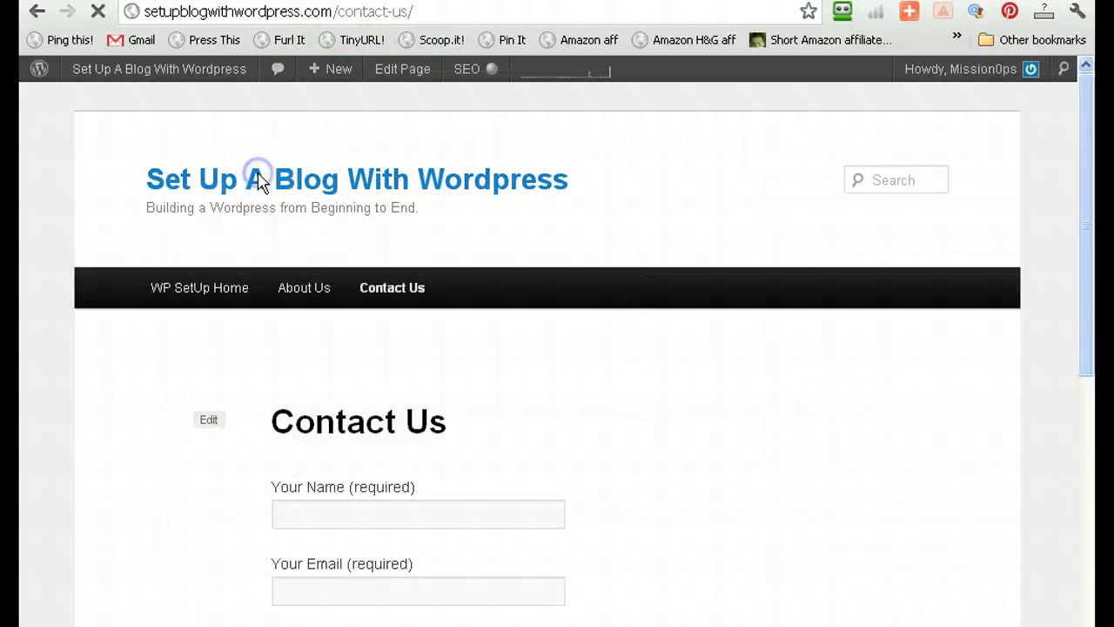
left_click(260, 180)
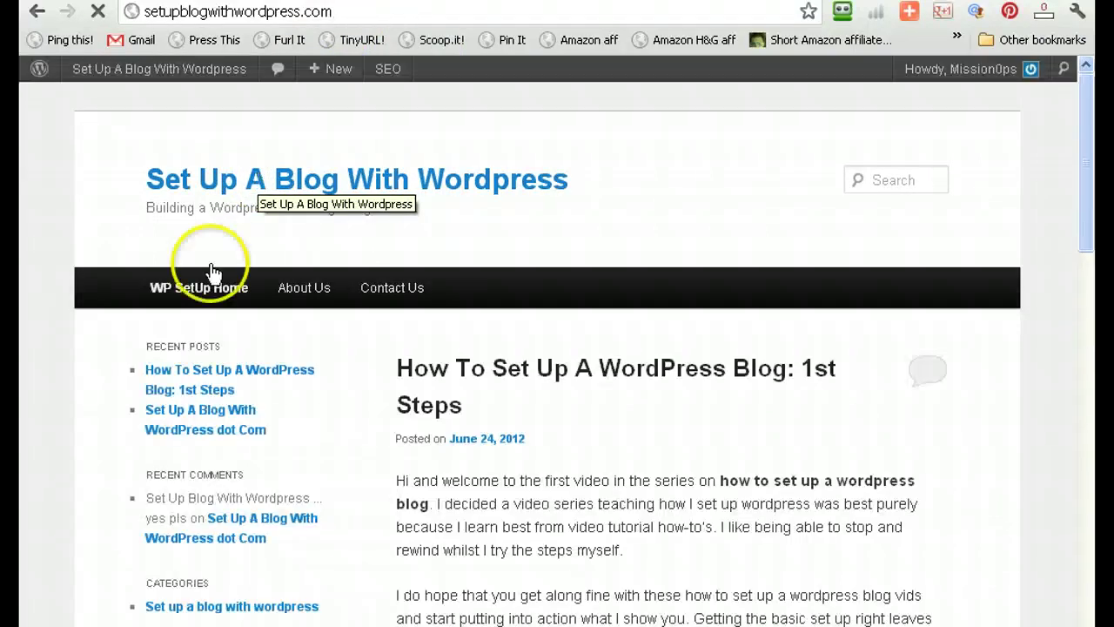
- Add a Links widget to the Main Sidebar below Recent Posts and try its link category choices
scroll(235, 435, "down", 10)
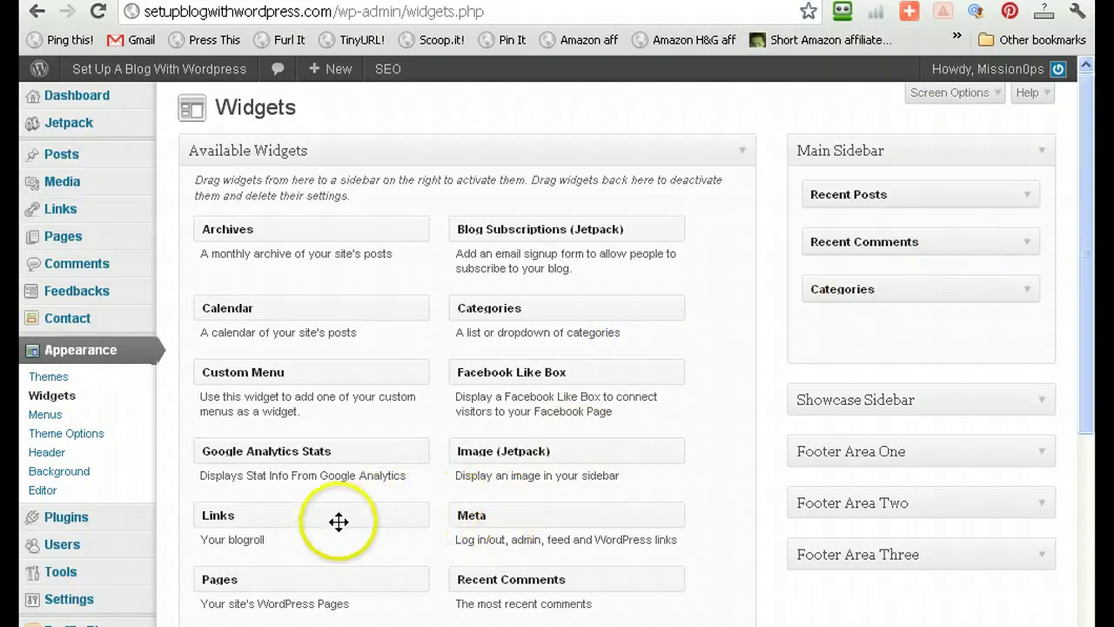
left_click_drag(606, 457, 940, 229)
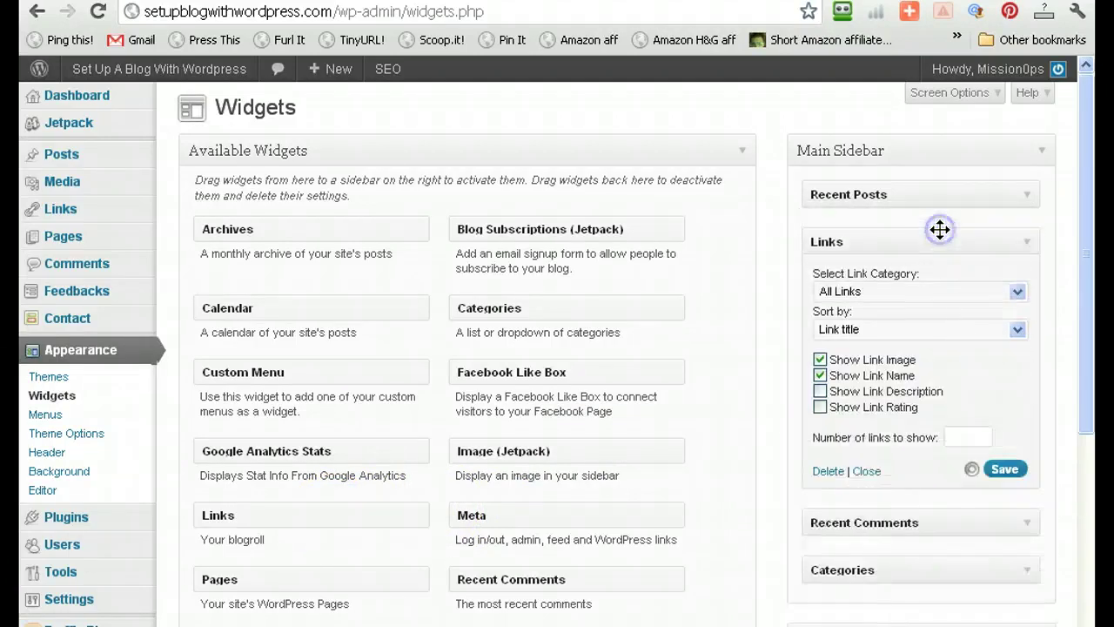
left_click(1017, 294)
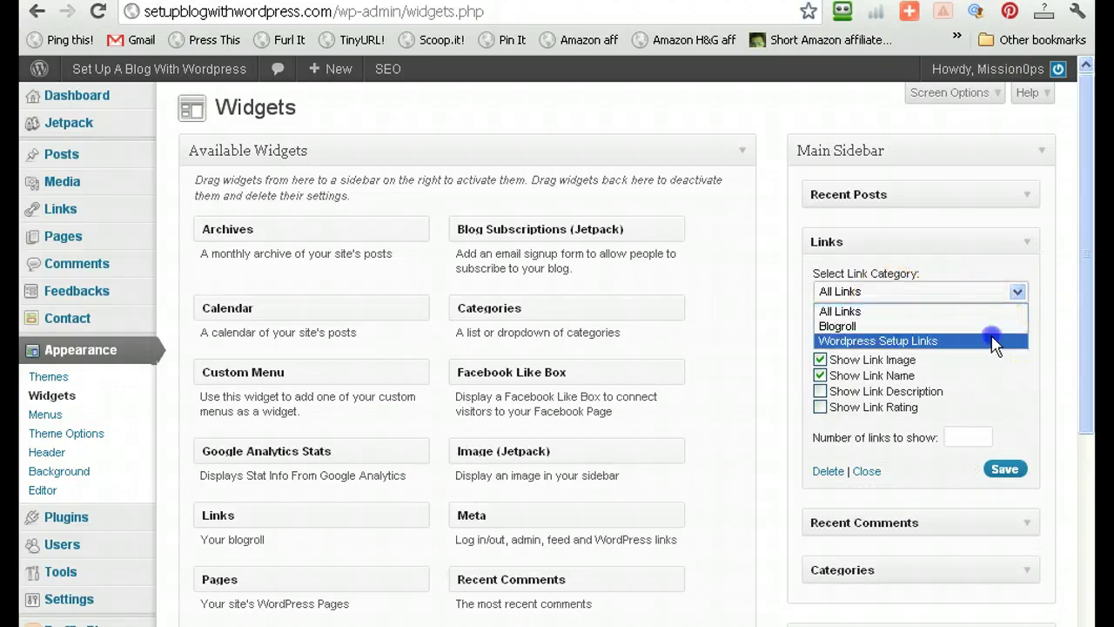
left_click(995, 341)
left_click(1016, 293)
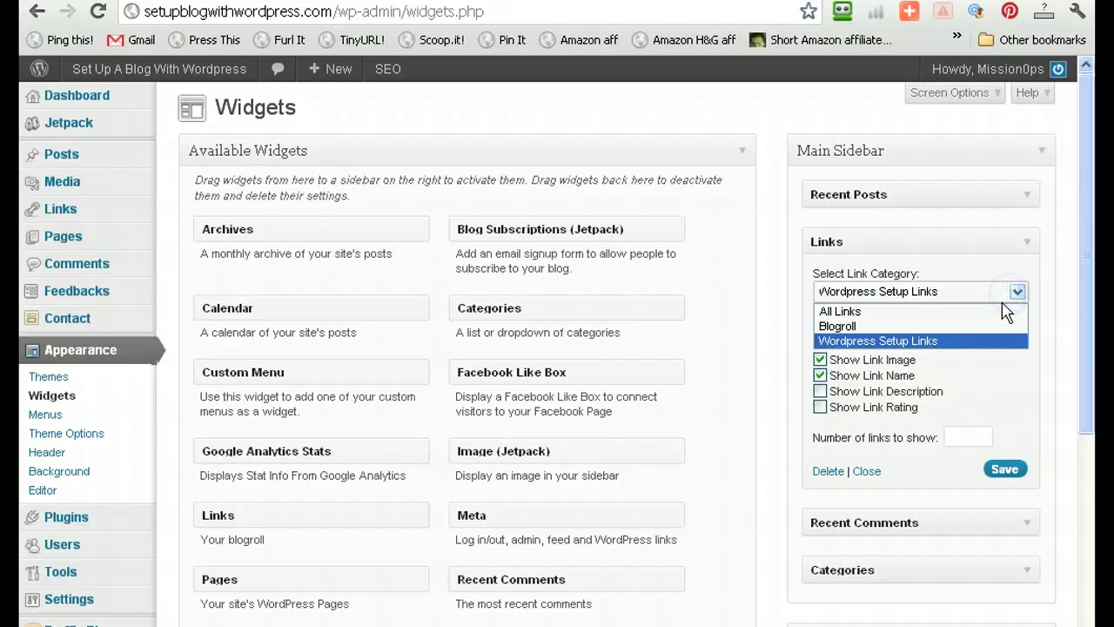
left_click(997, 311)
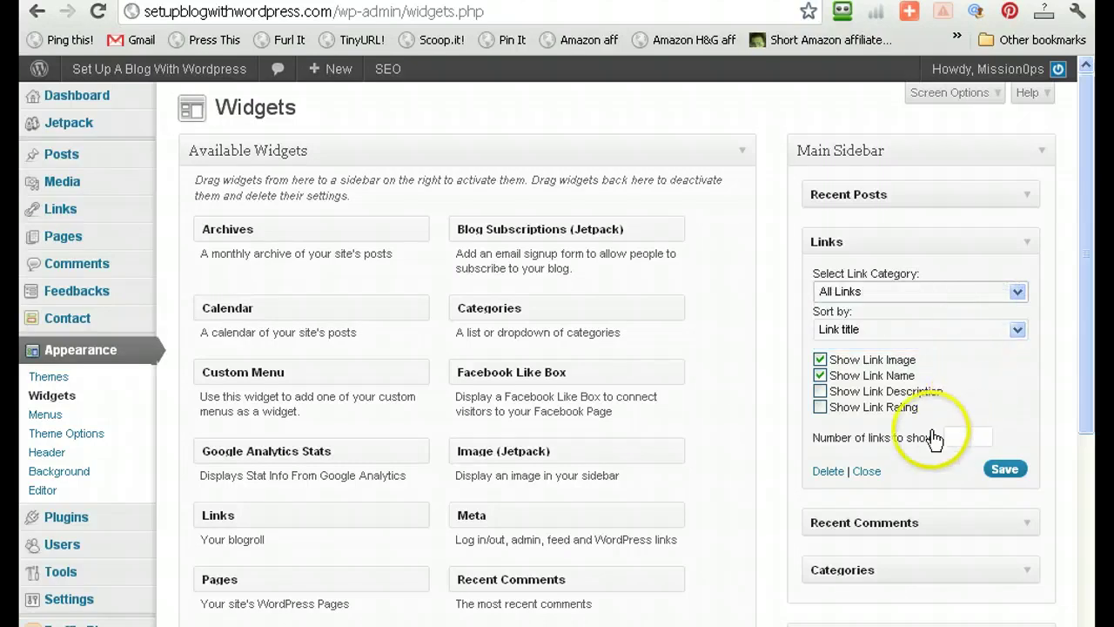
- Set the sidebar Links widget to Wordpress Setup Links sorted by Link rating, showing name and rating without the image, and save it
left_click(1016, 331)
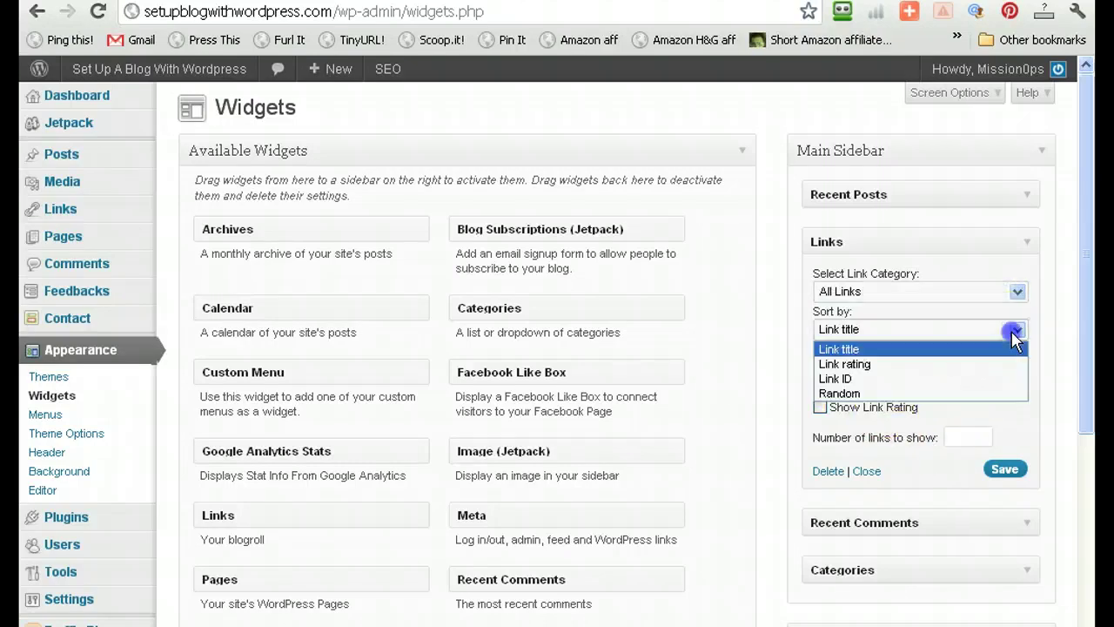
left_click(1001, 370)
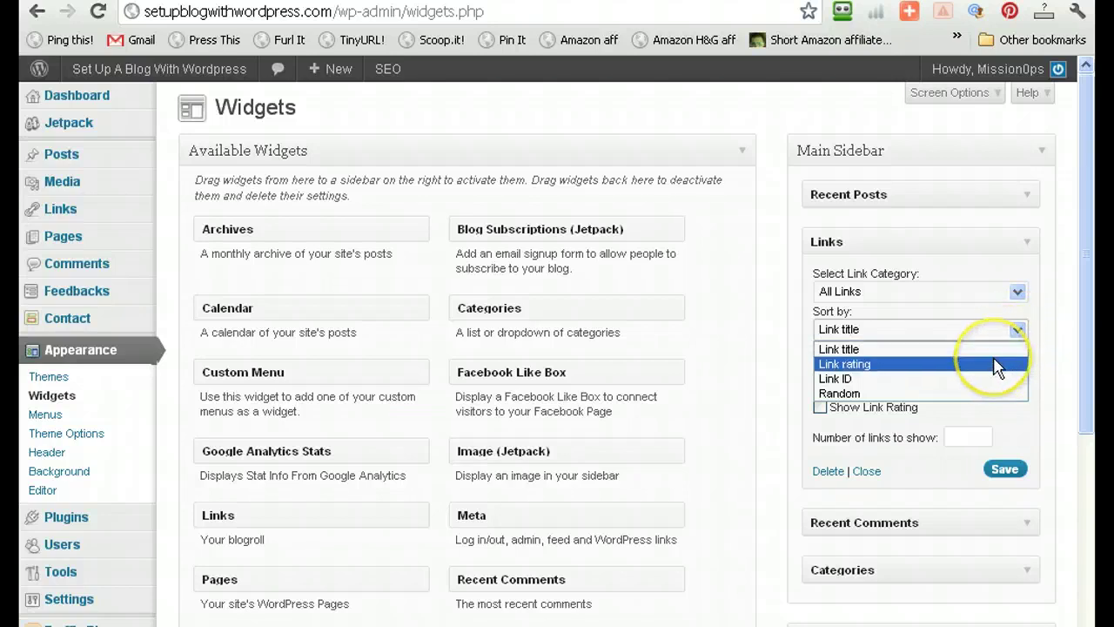
left_click(998, 366)
left_click(1003, 471)
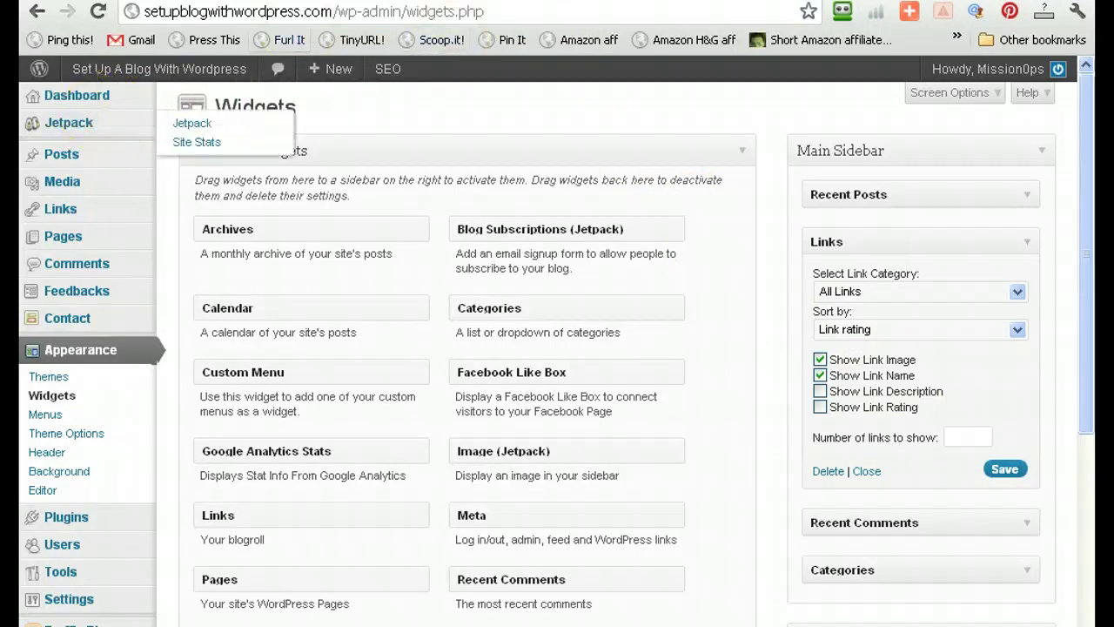
left_click(487, 3)
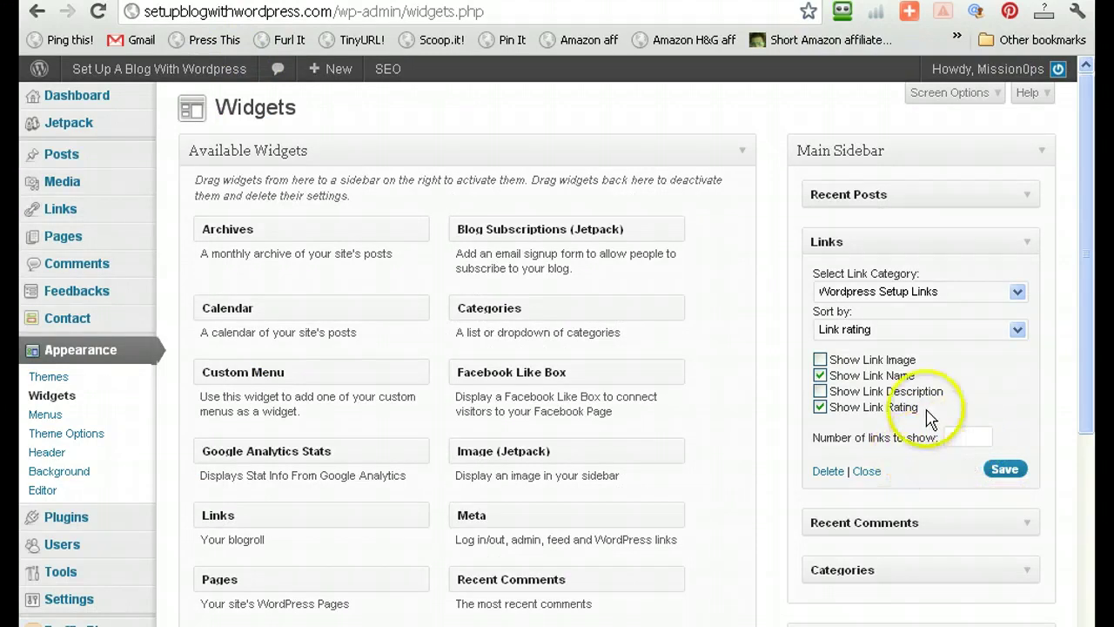
left_click(867, 471)
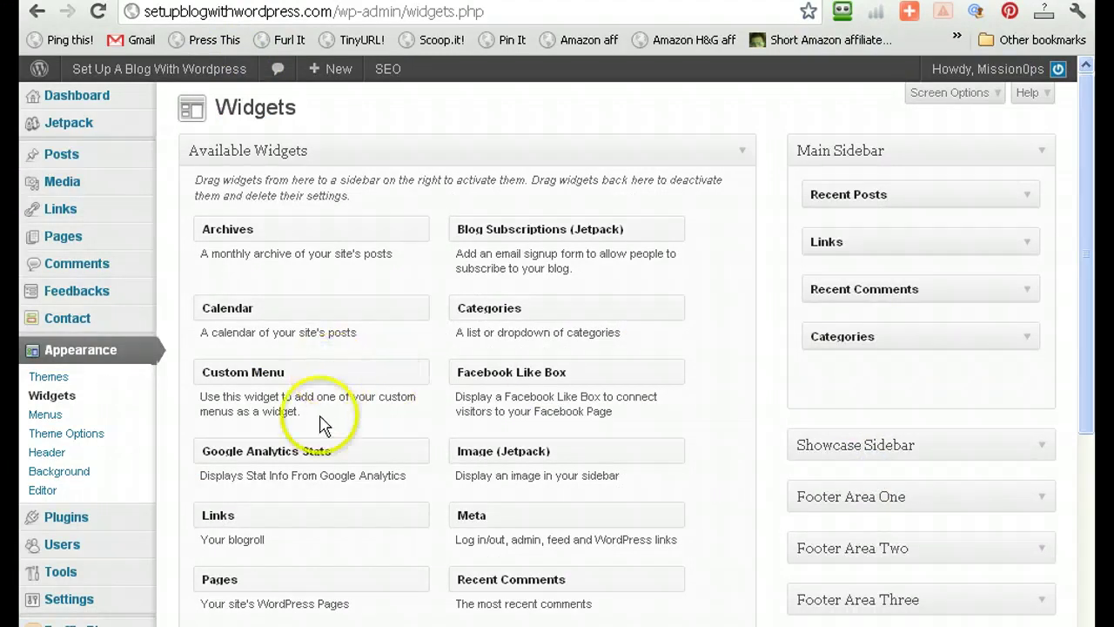
- Add a second Links widget below Categories and move it into Footer Area One
left_click_drag(322, 512, 913, 373)
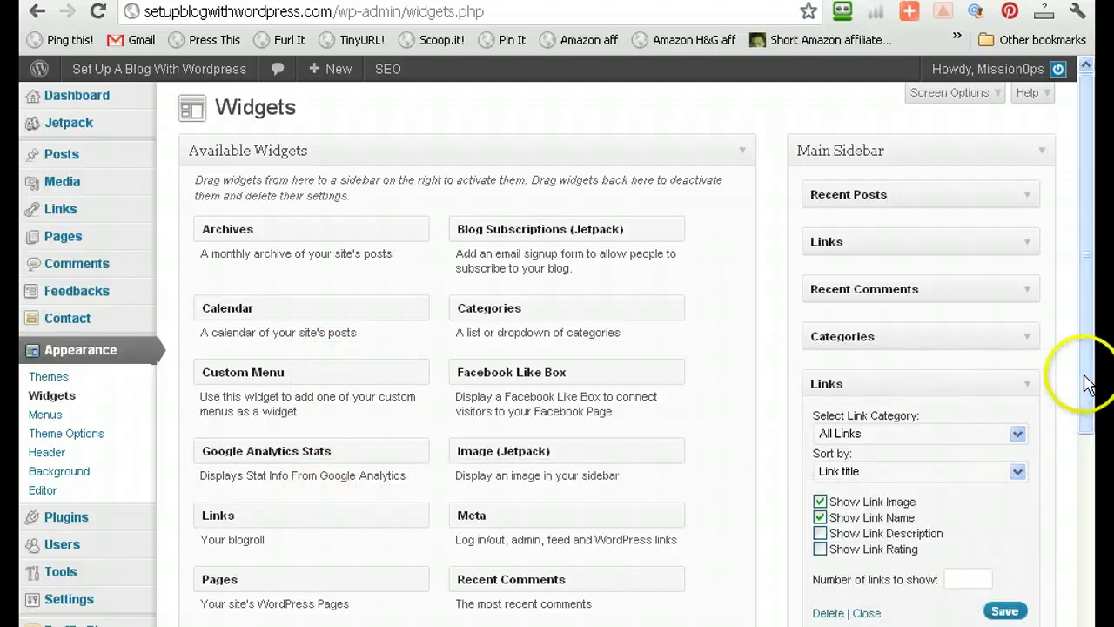
left_click_drag(1088, 378, 1088, 448)
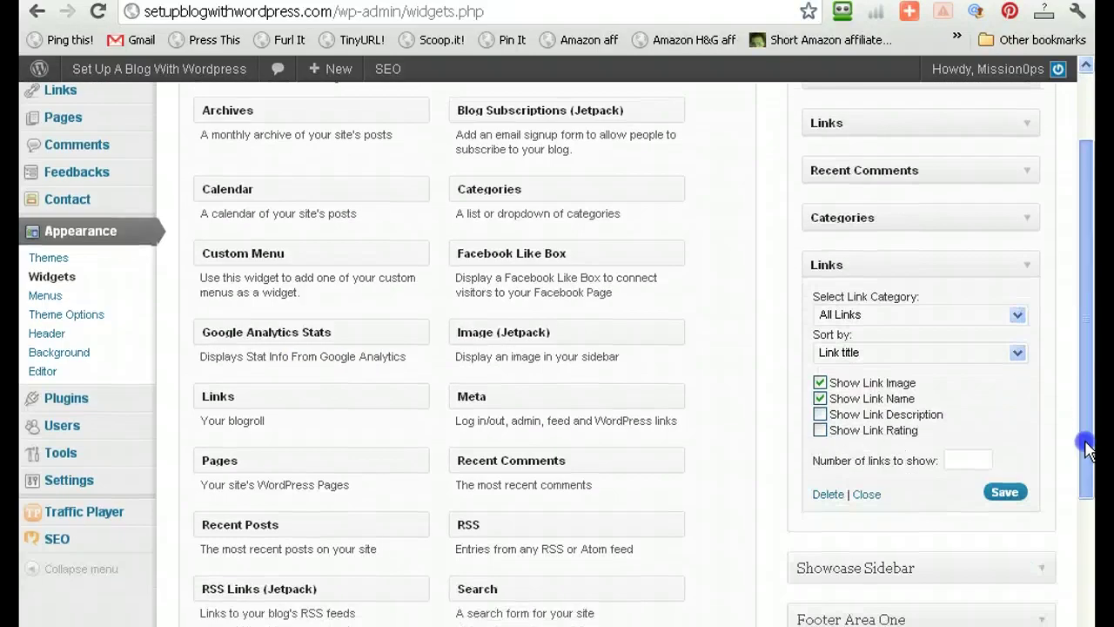
left_click(1026, 265)
left_click_drag(1079, 274, 1080, 286)
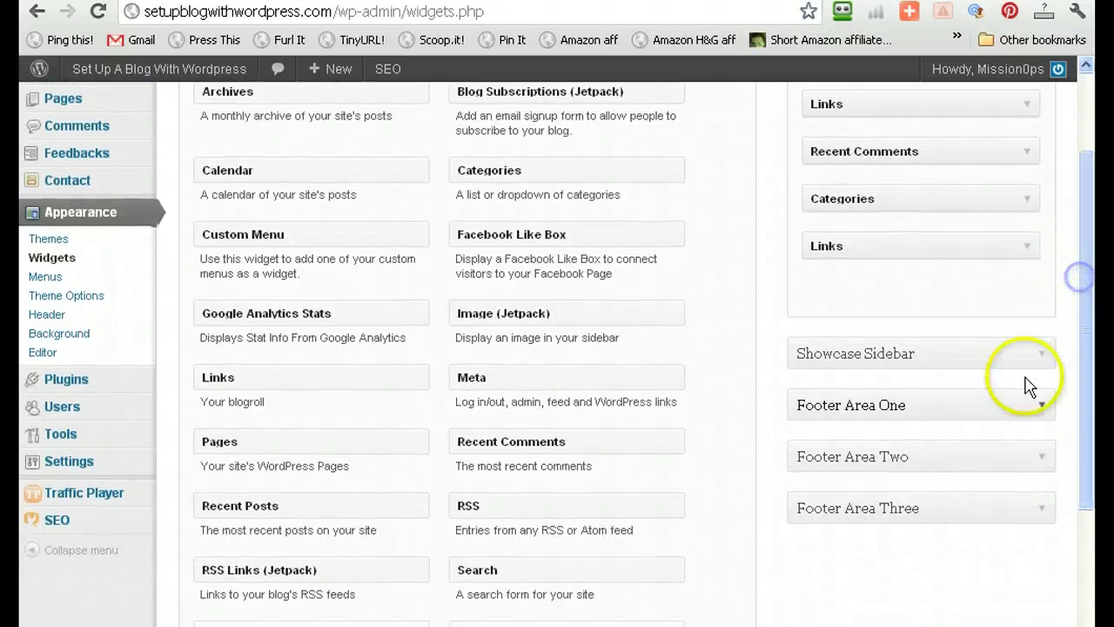
left_click(1044, 407)
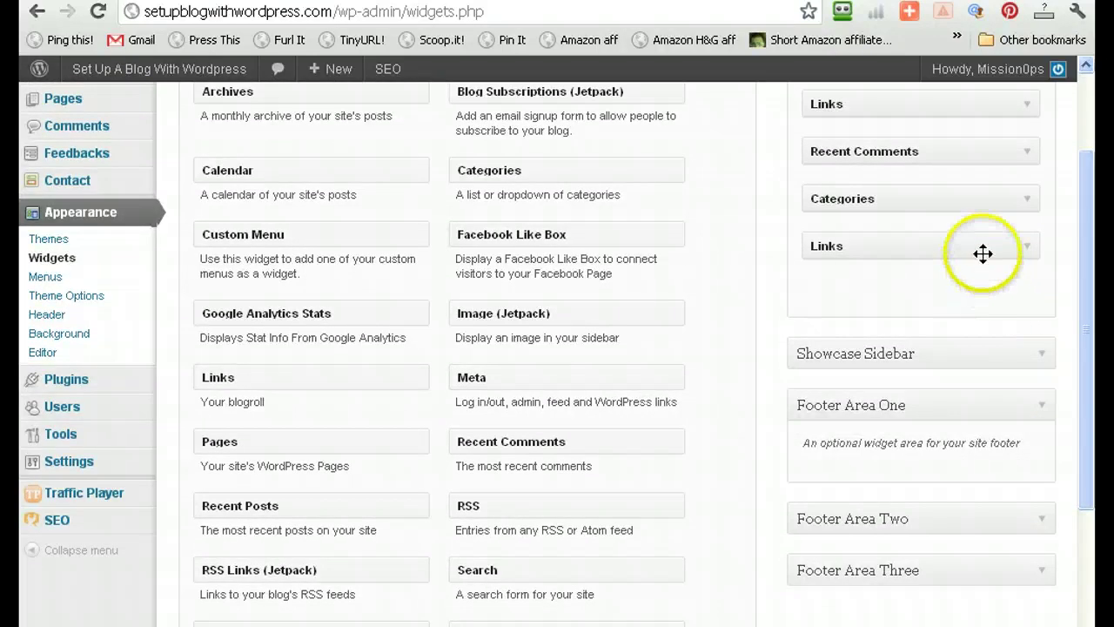
left_click_drag(933, 238, 938, 463)
left_click(1028, 434)
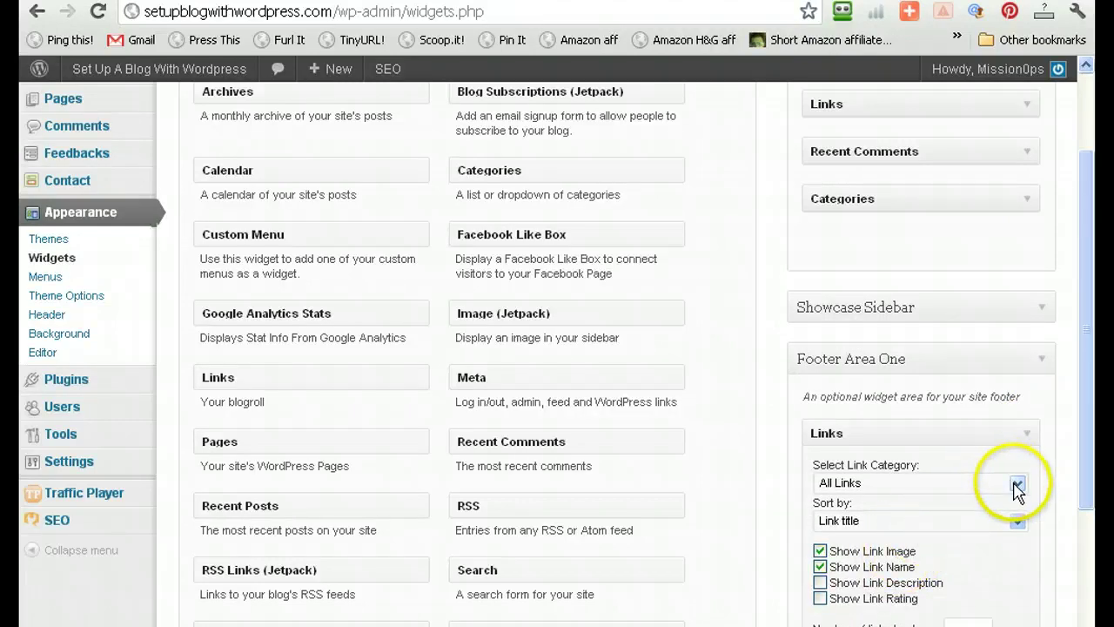
- Set the footer Links widget's category to Blogroll, save it and close its settings
left_click(1017, 484)
left_click(980, 518)
scroll(1056, 566, "down", 4)
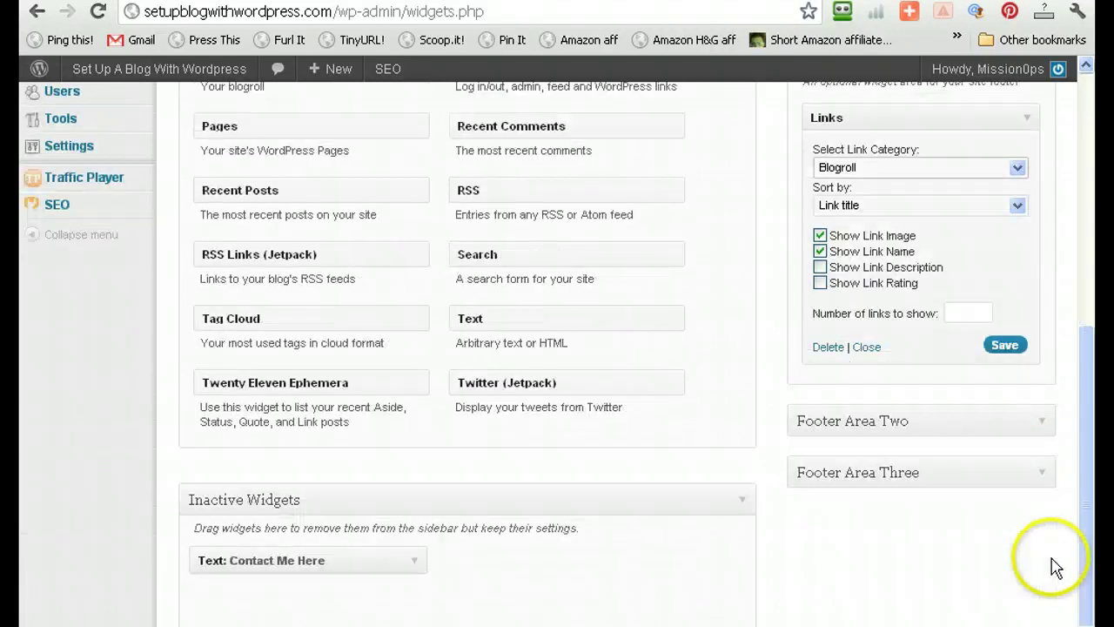
left_click(1010, 346)
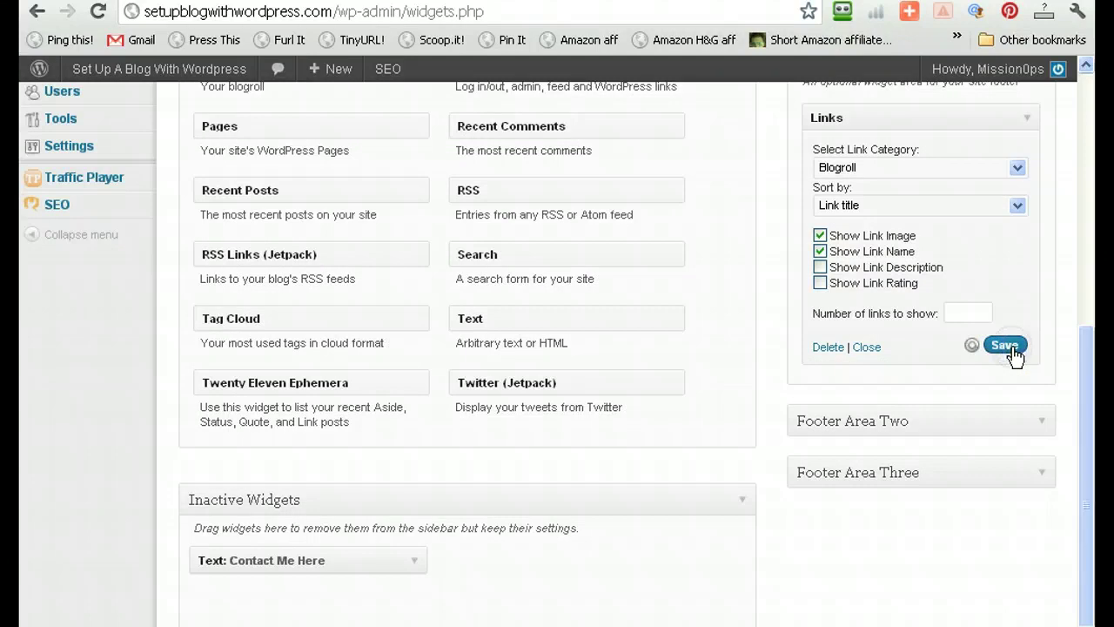
left_click(878, 348)
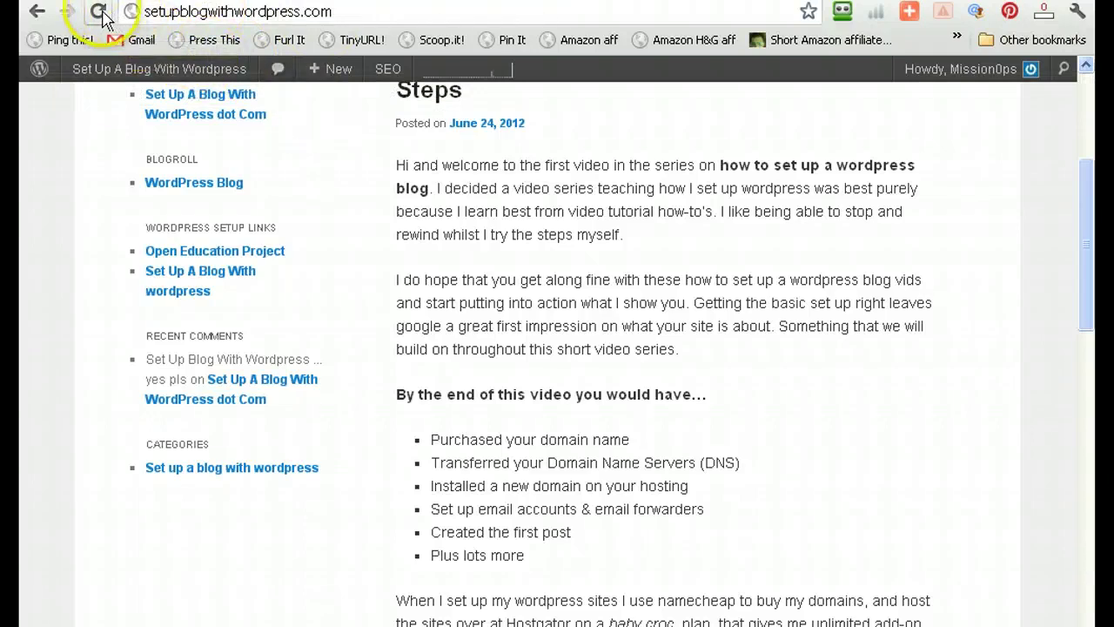
- Reload the live blog and examine the links in the sidebar and footer
left_click(890, 413)
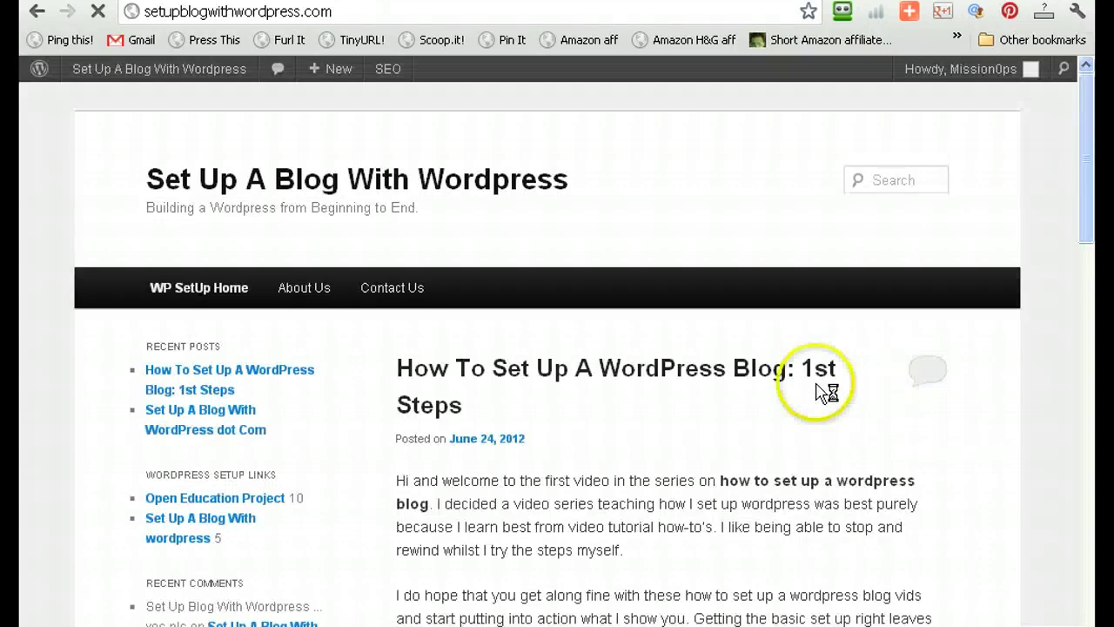
left_click_drag(1086, 200, 1083, 254)
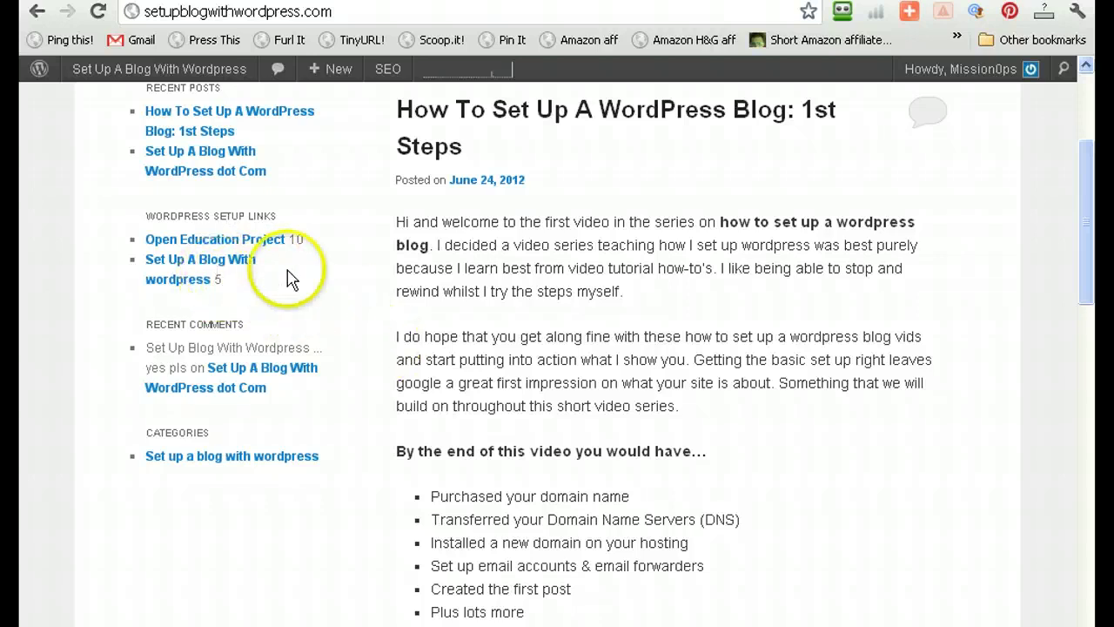
left_click_drag(1097, 209, 1088, 605)
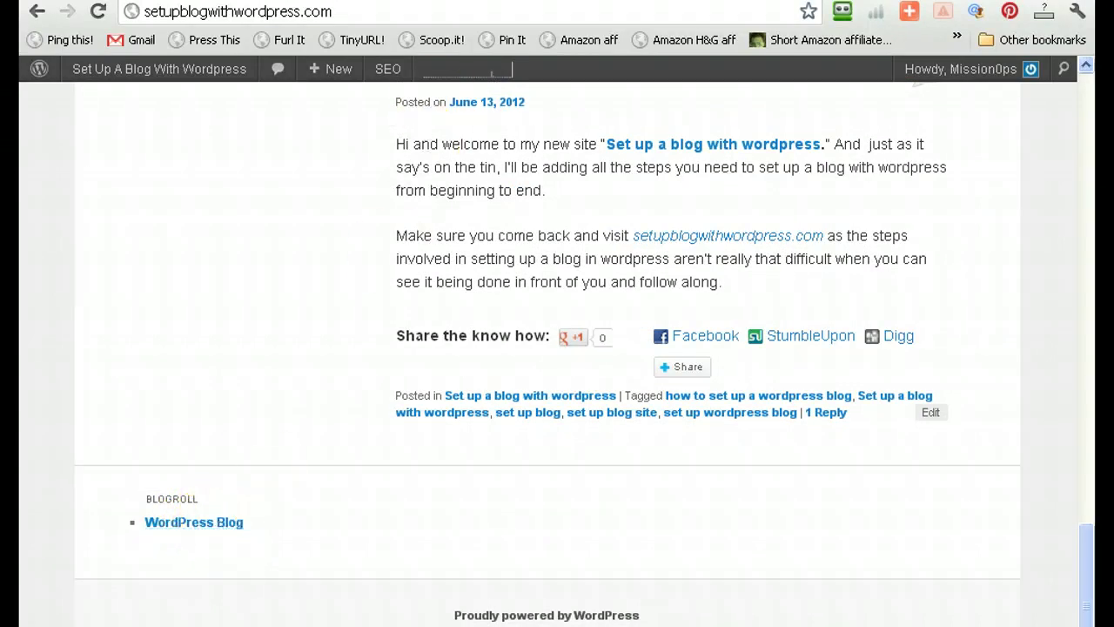
- Return to the dashboard's link list and rename the WordPress Blog link as Wordpress.org / news
left_click(374, 1)
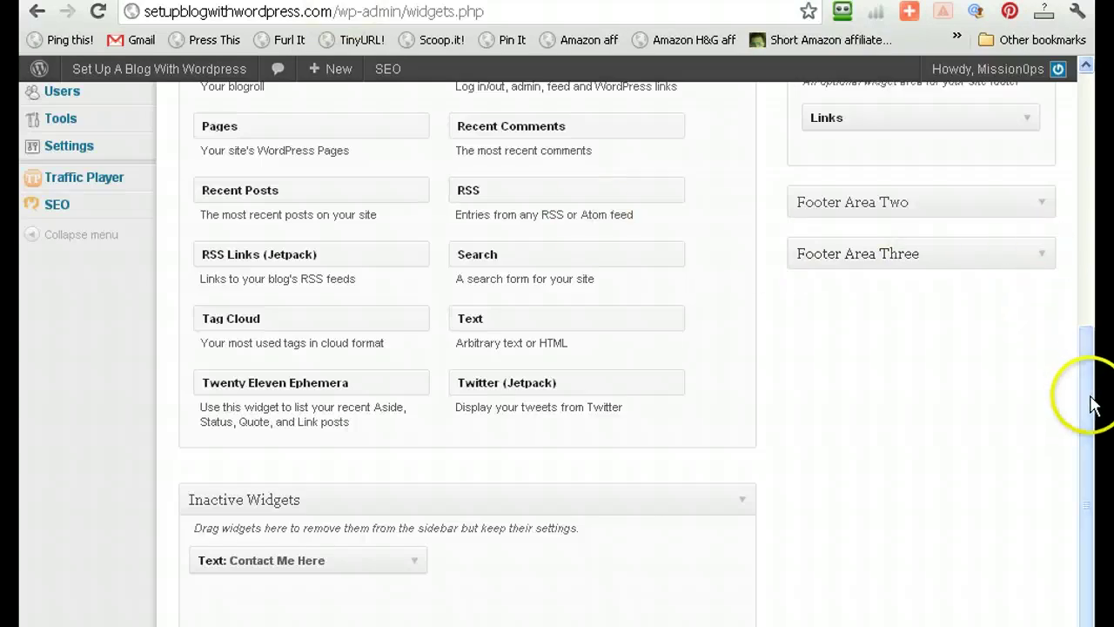
left_click_drag(1094, 393, 1094, 279)
scroll(104, 187, "up", 3)
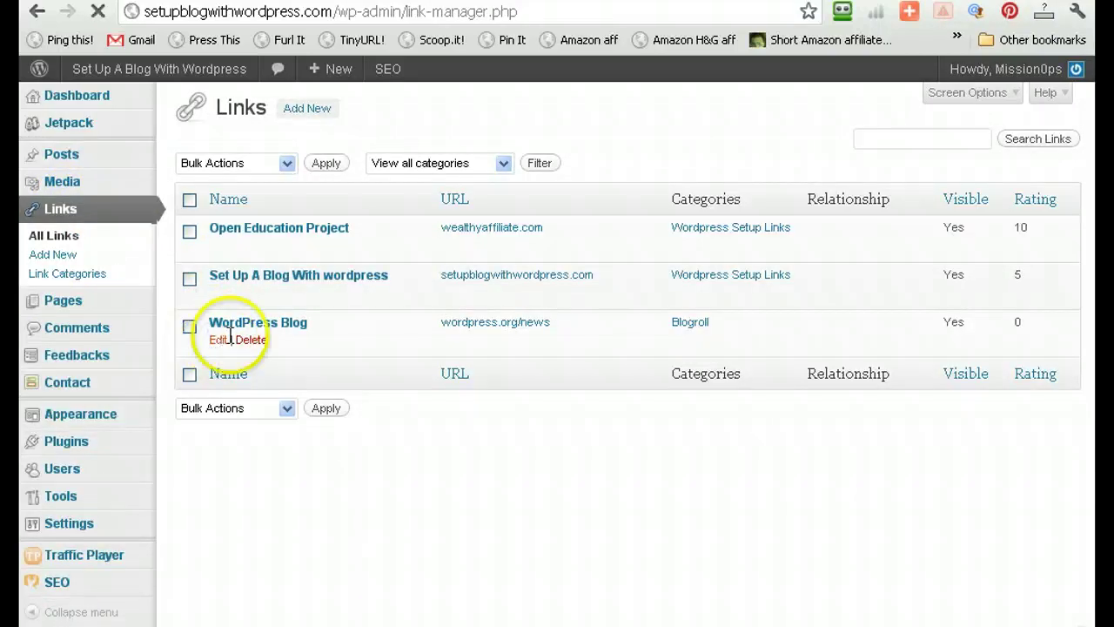
left_click(222, 340)
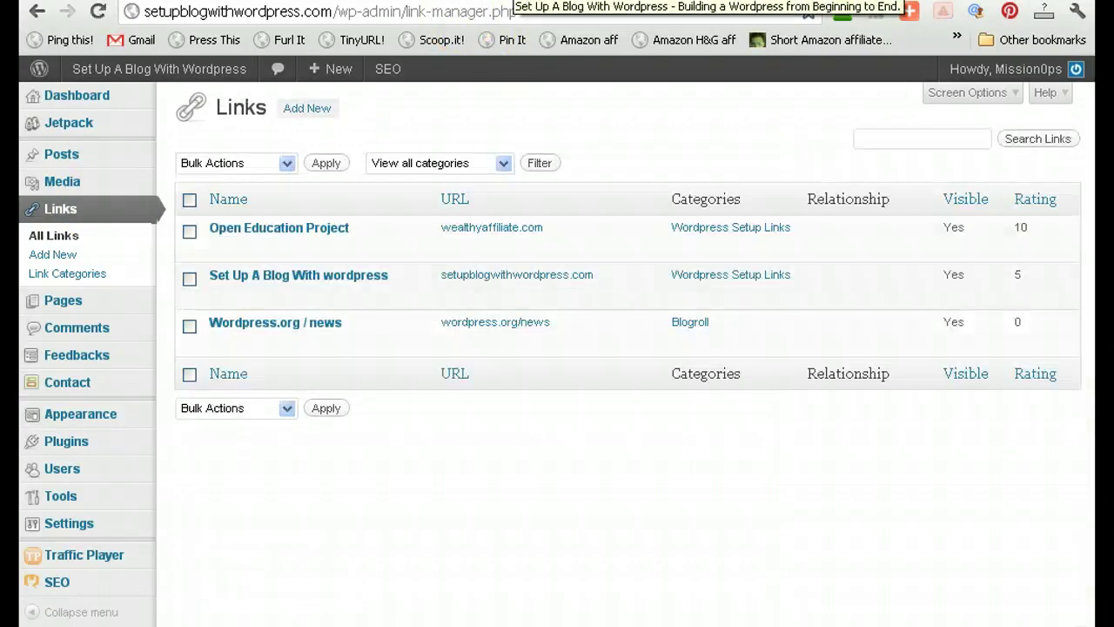
- Reload the live blog's home page and check the Blogroll link's name in the footer
key("ctrl+Tab")
left_click(193, 525)
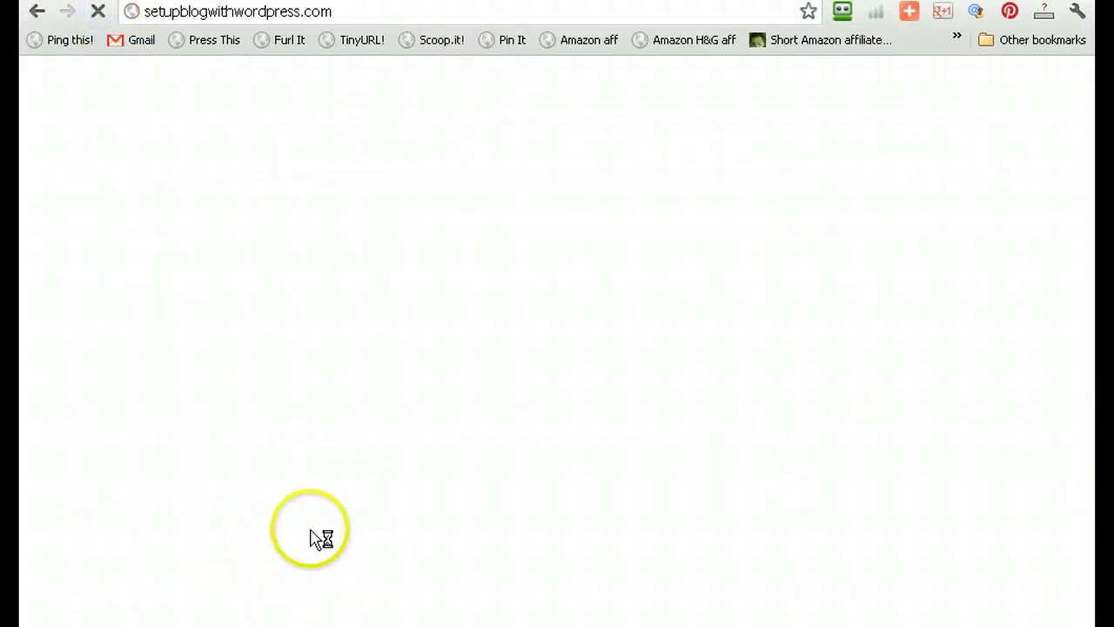
scroll(327, 538, "down", 3)
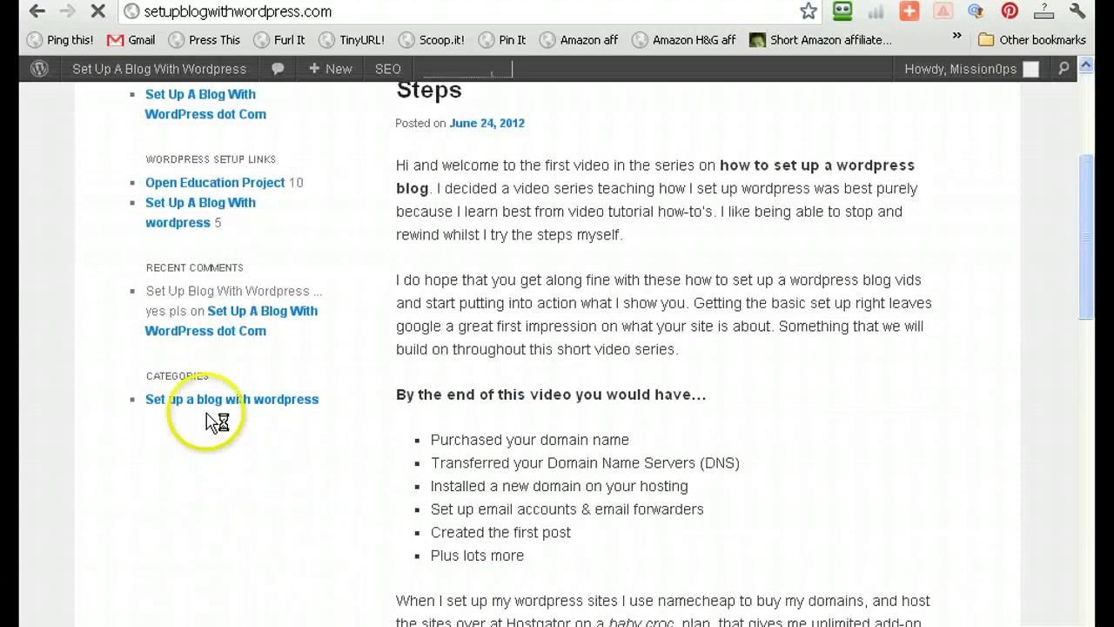
scroll(212, 418, "down", 15)
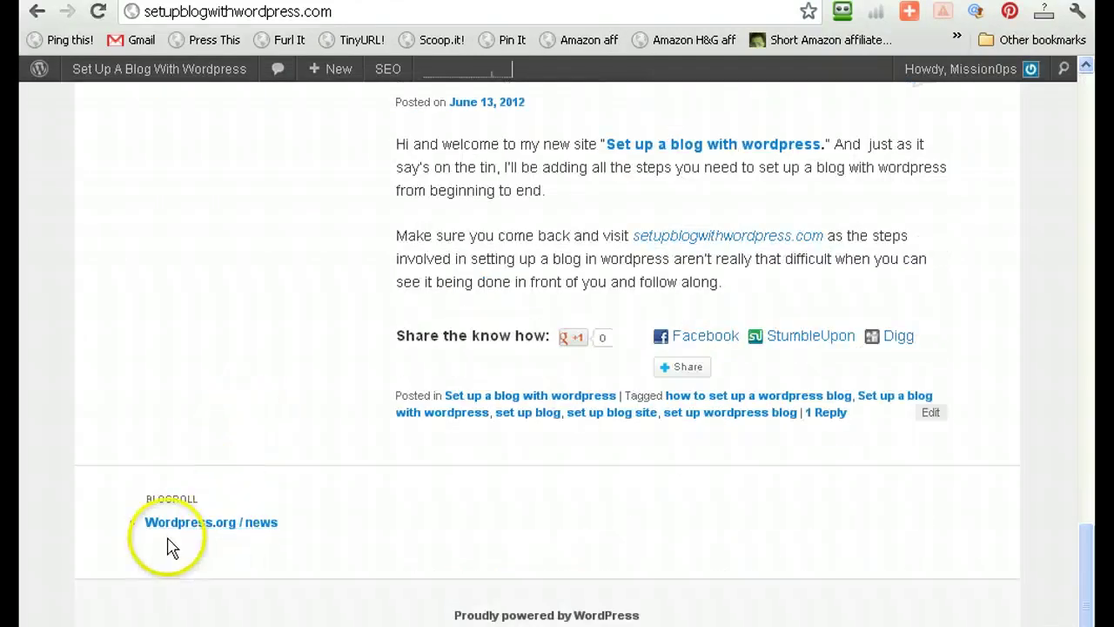
scroll(697, 444, "up", 15)
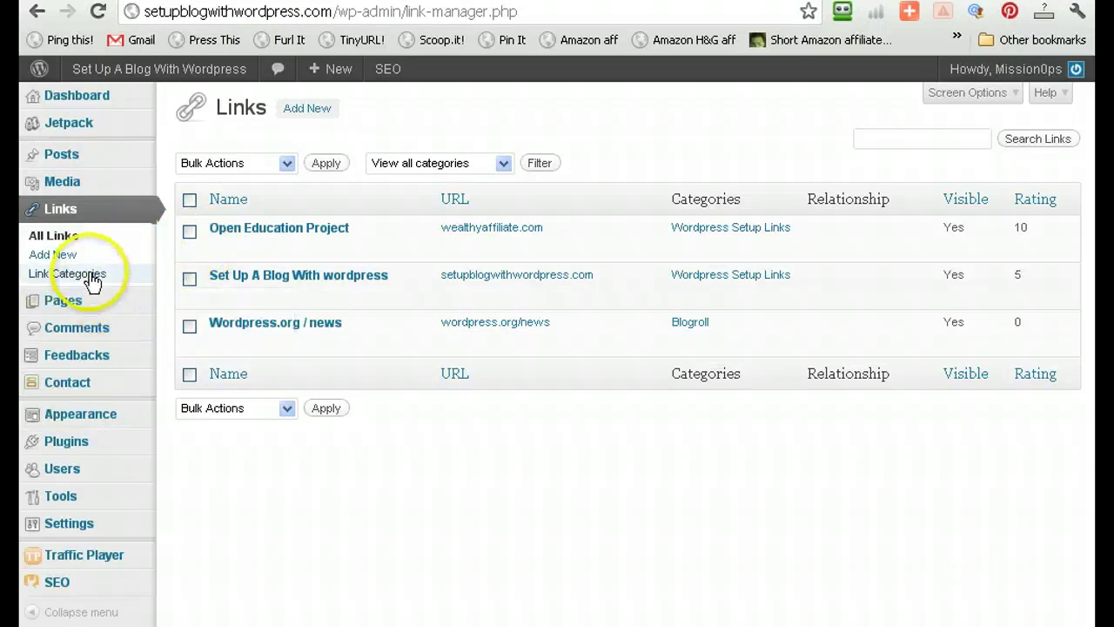
- Open the Widgets screen again and look over the Main Sidebar widgets
mouse_move(81, 300)
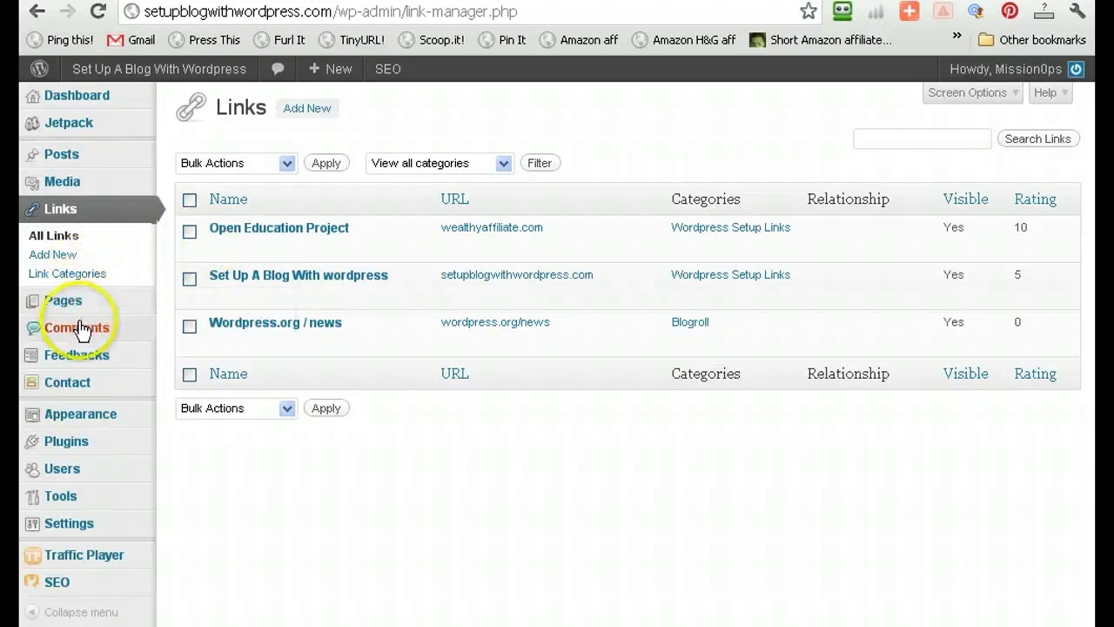
left_click(90, 411)
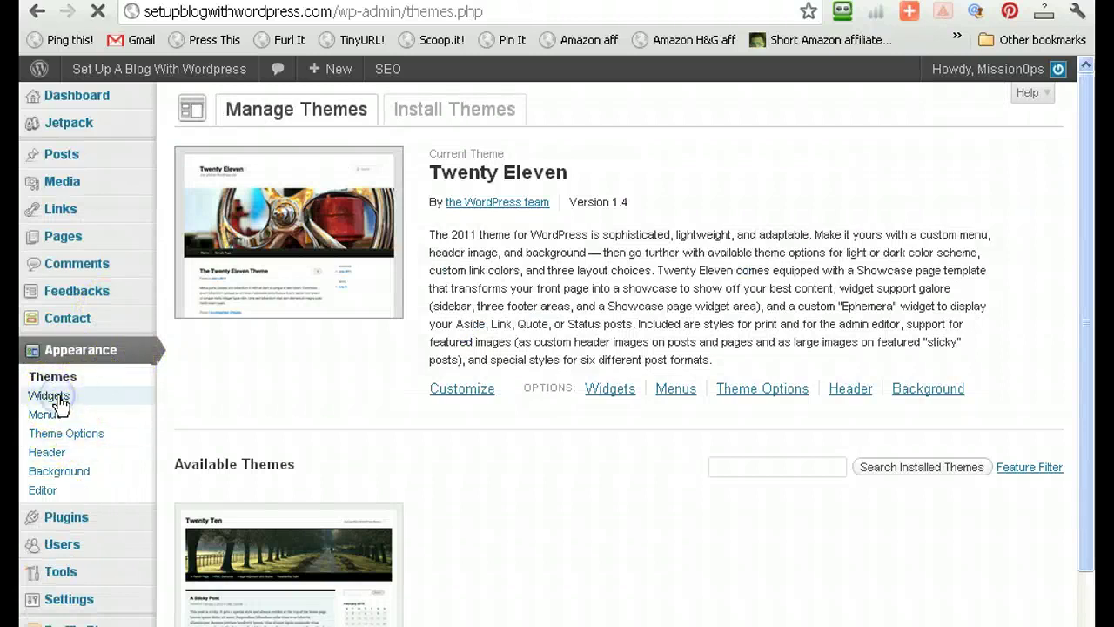
left_click(87, 397)
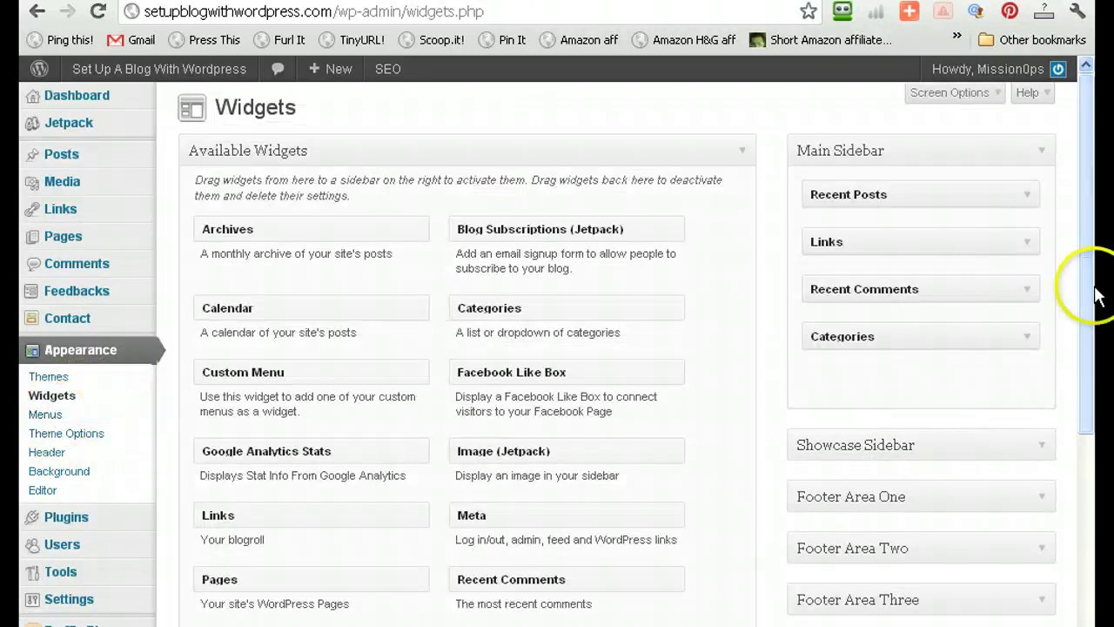
mouse_move(1094, 286)
left_mouse_down()
mouse_move(1097, 427)
mouse_move(1097, 283)
left_mouse_up()
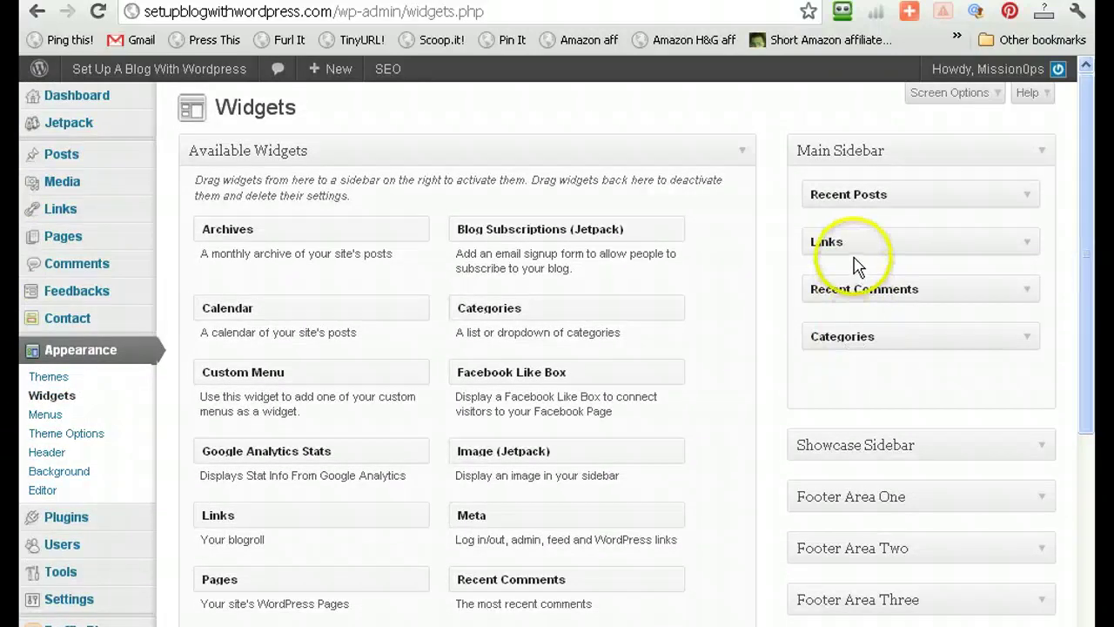
- Open the Menus screen and look over the Primary Menu choices, Main Menu items, and available pages and categories
left_click(45, 415)
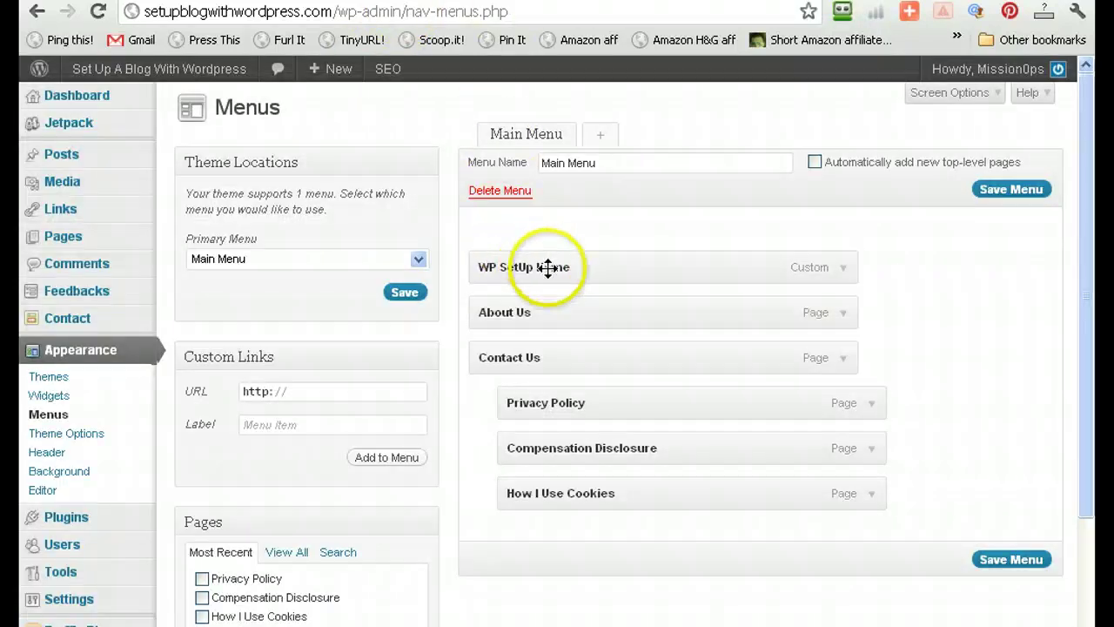
left_click(418, 260)
left_click(418, 259)
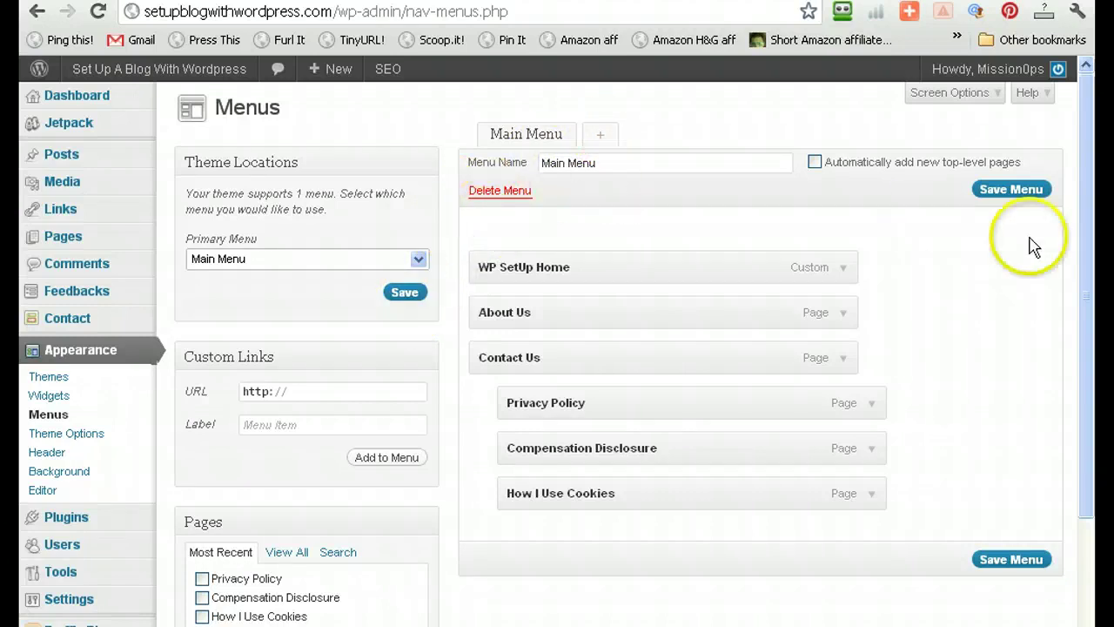
left_click_drag(1085, 232, 1097, 489)
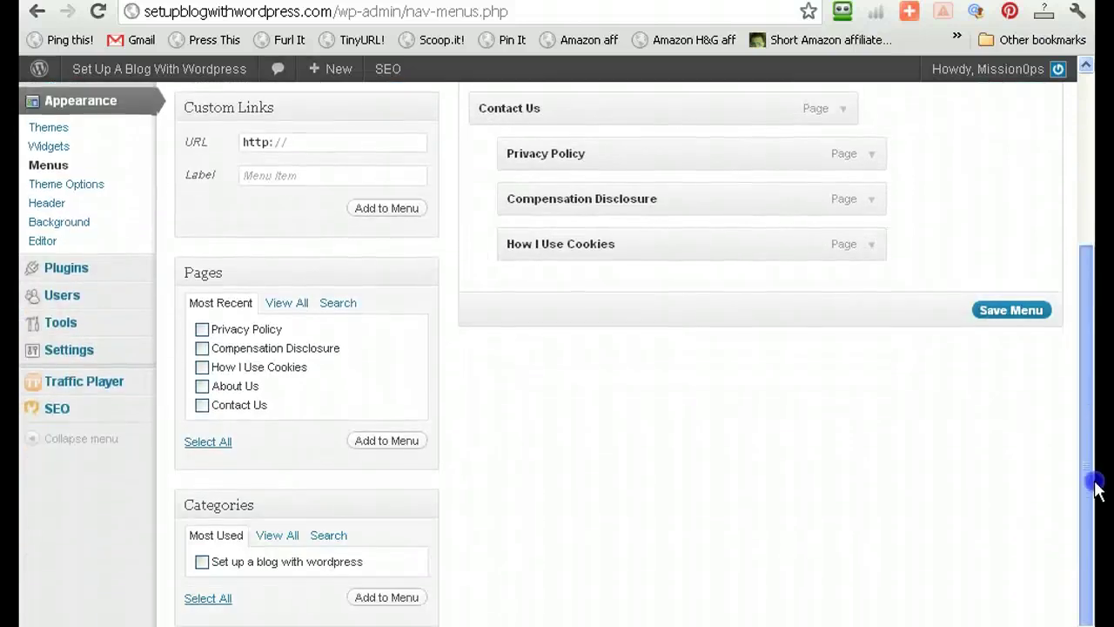
- Try moving About Us above WP SetUp Home, restore the order, and try outdenting Privacy Policy and Compensation Disclosure
left_click_drag(1097, 442, 1097, 338)
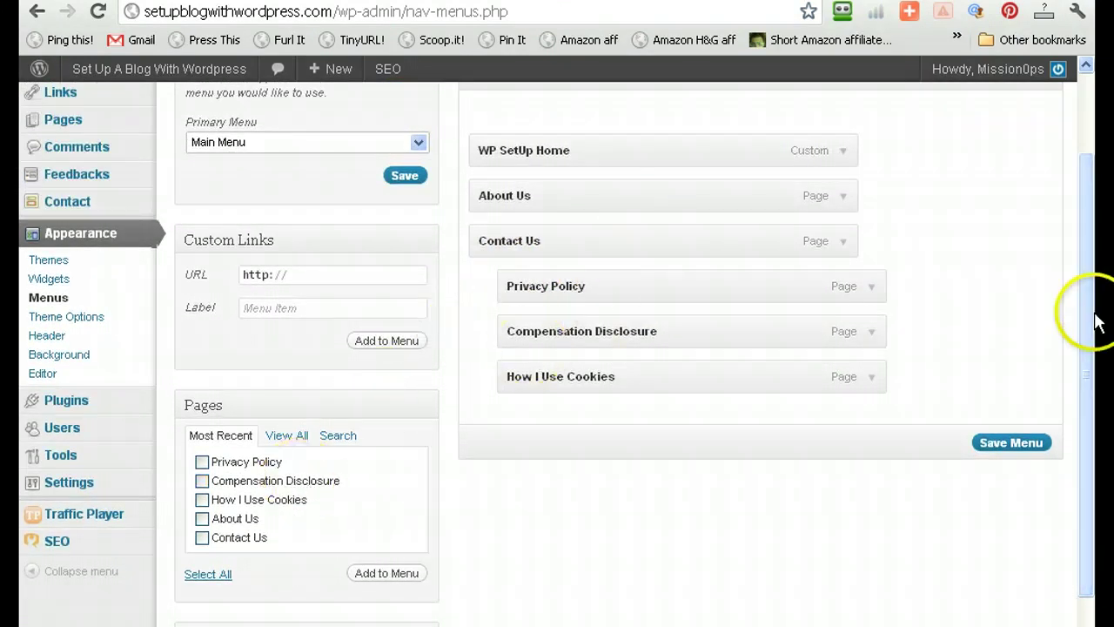
left_click_drag(1097, 322, 1088, 233)
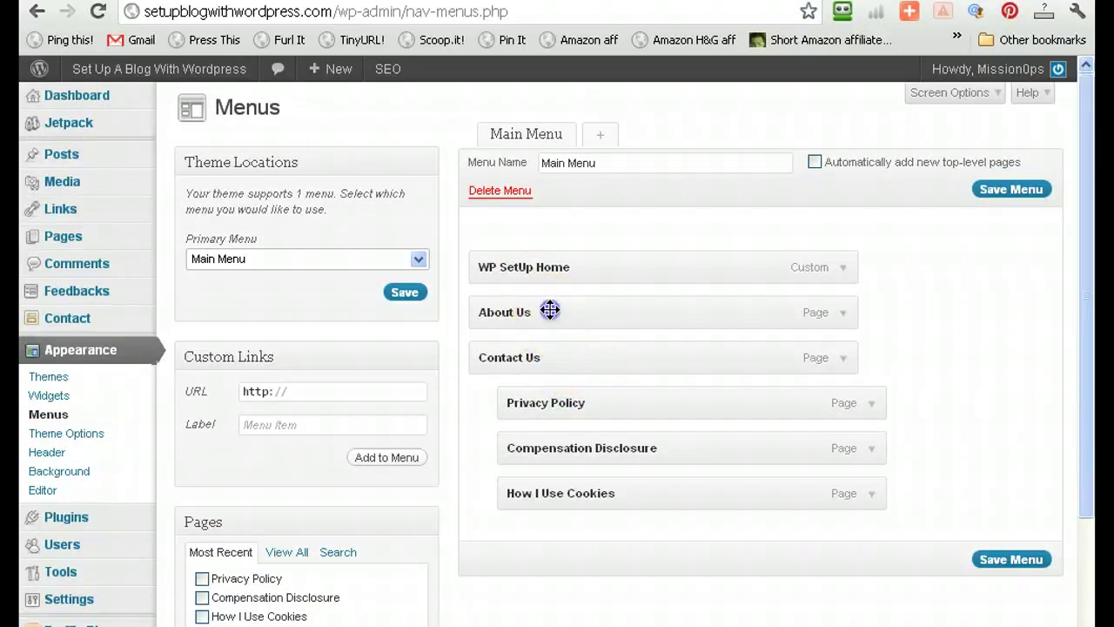
left_click_drag(550, 310, 550, 256)
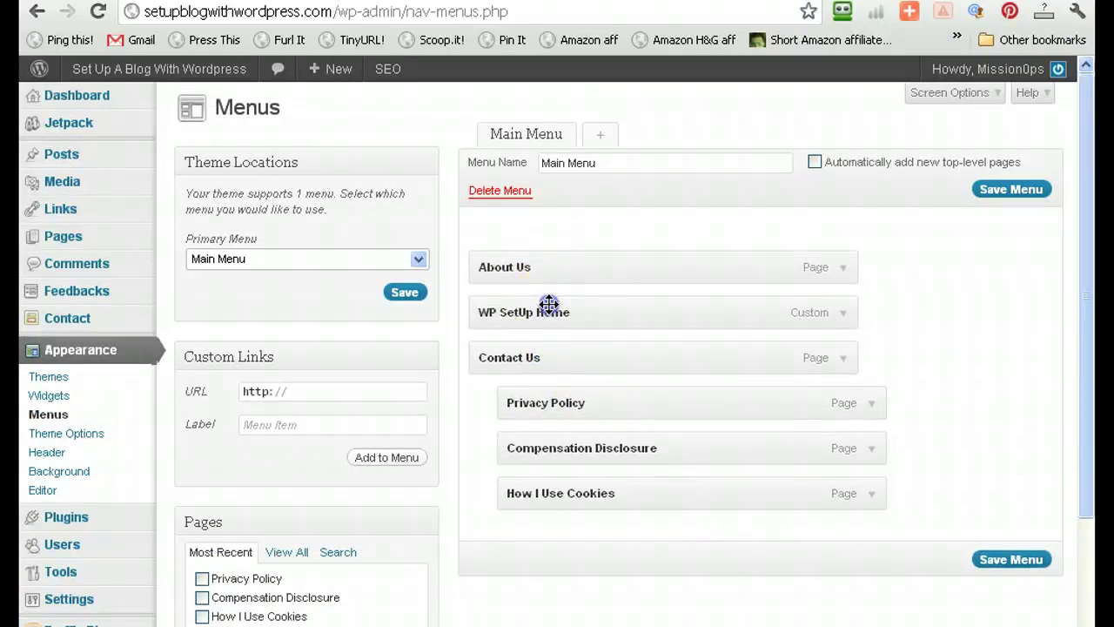
left_click_drag(549, 304, 549, 253)
left_click_drag(584, 390, 554, 391)
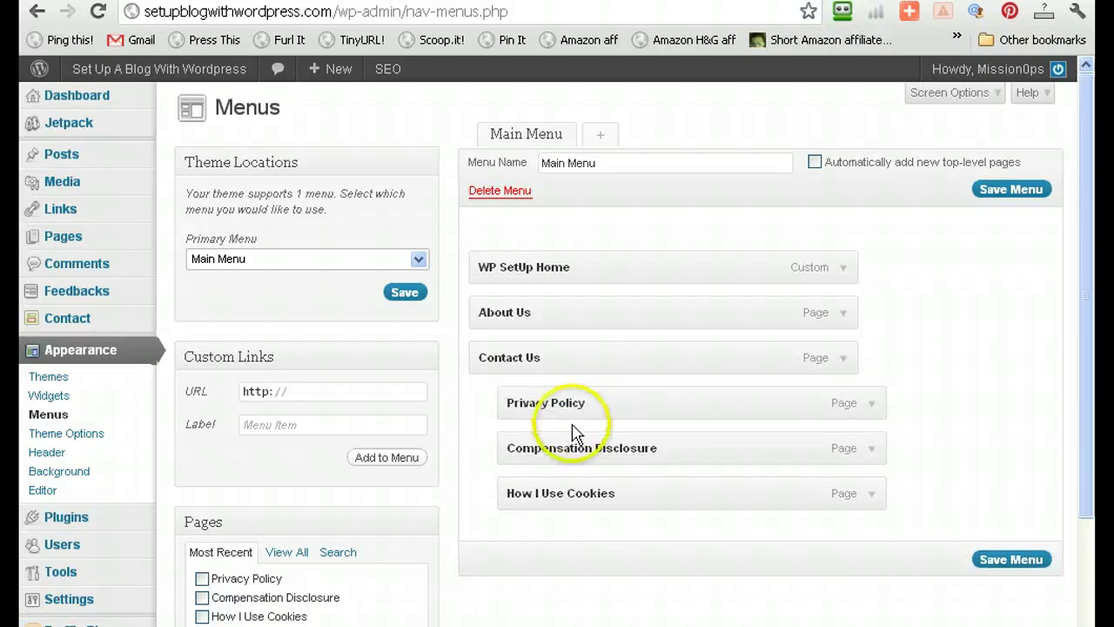
left_click_drag(571, 435, 515, 447)
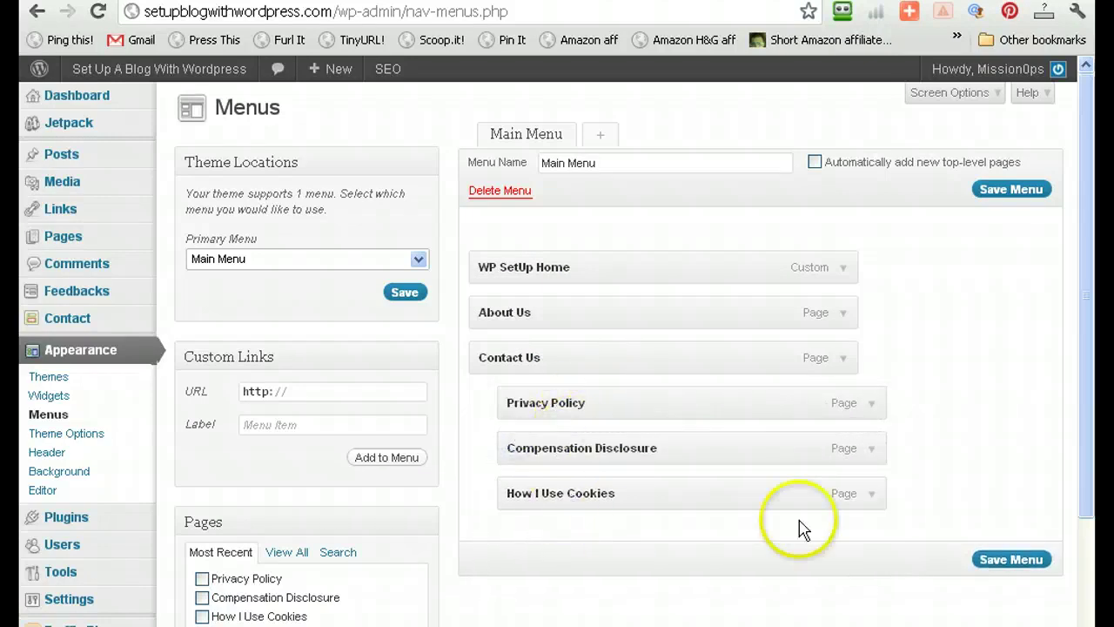
- List all available pages, mark How I Use Cookies and Privacy Policy for the menu, and clear both selections
left_click_drag(1090, 378, 1088, 525)
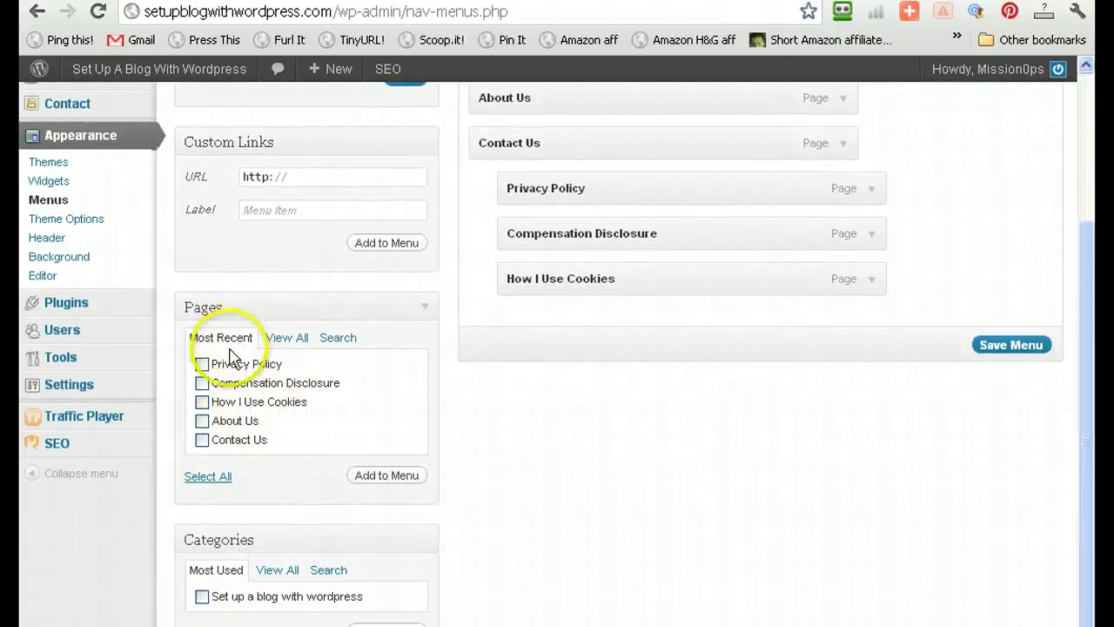
left_click(284, 340)
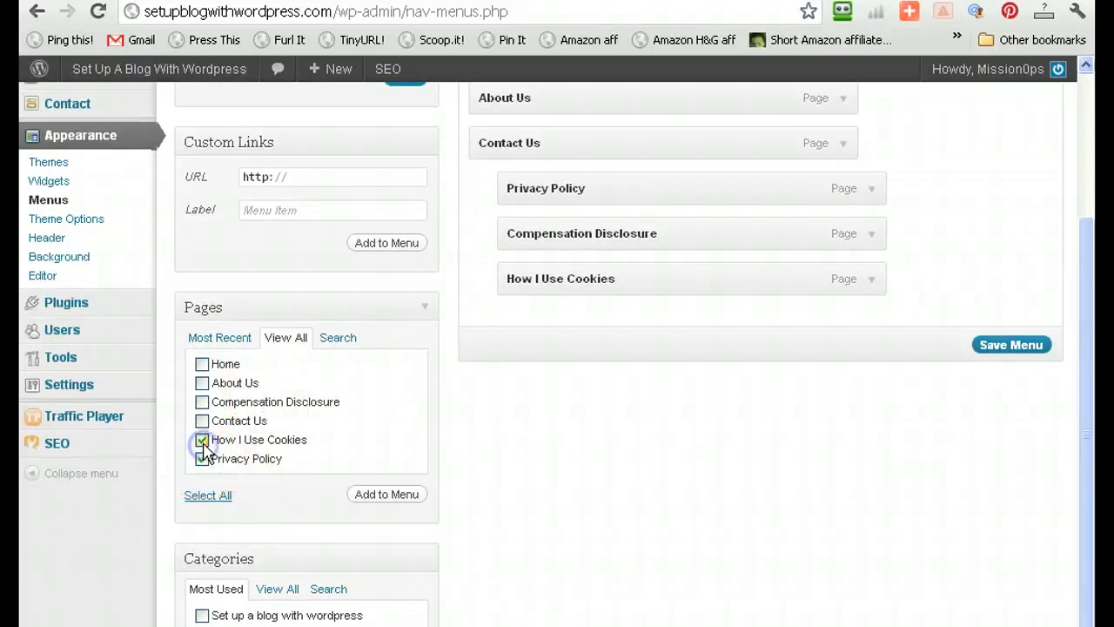
left_click(371, 505)
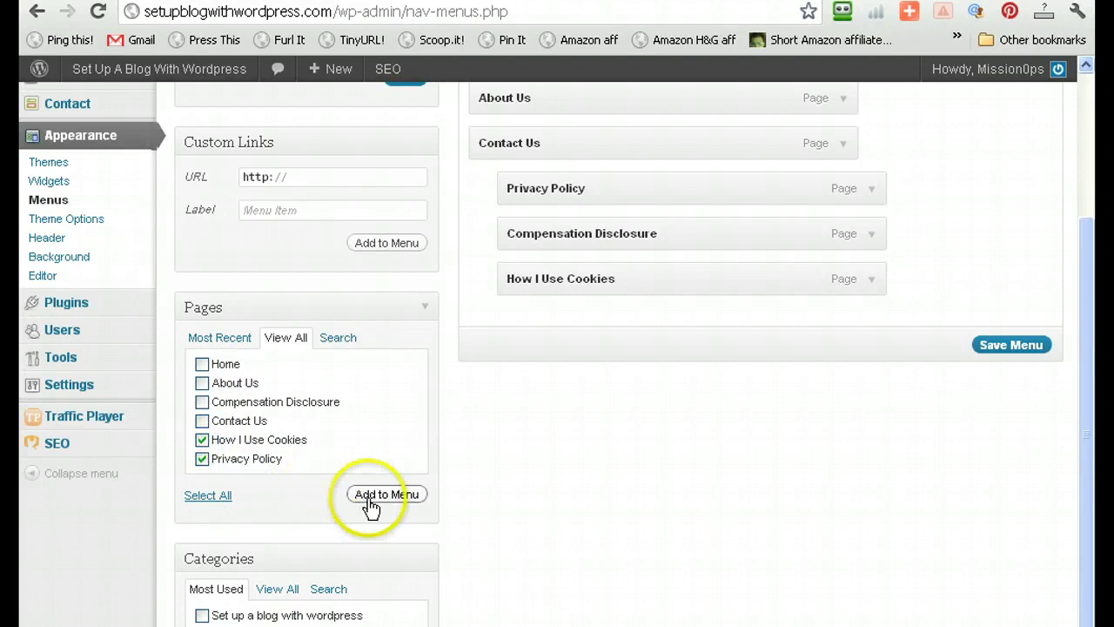
left_click(202, 459)
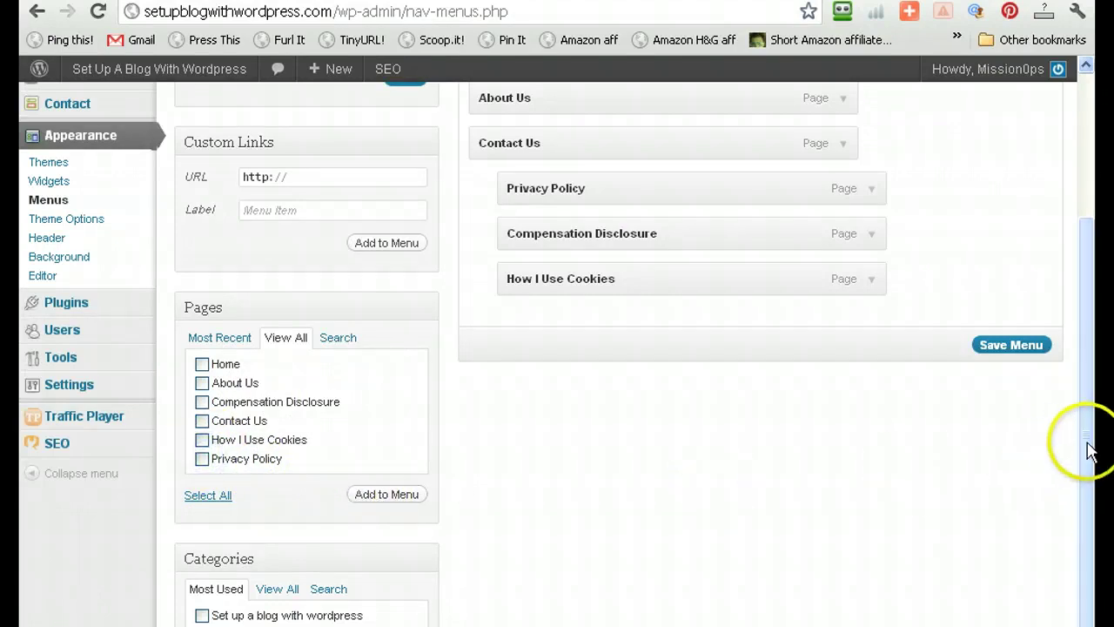
- Add the Uncategorized category as the last top-level item of the Main Menu and save the menu
left_click_drag(1089, 448, 1097, 575)
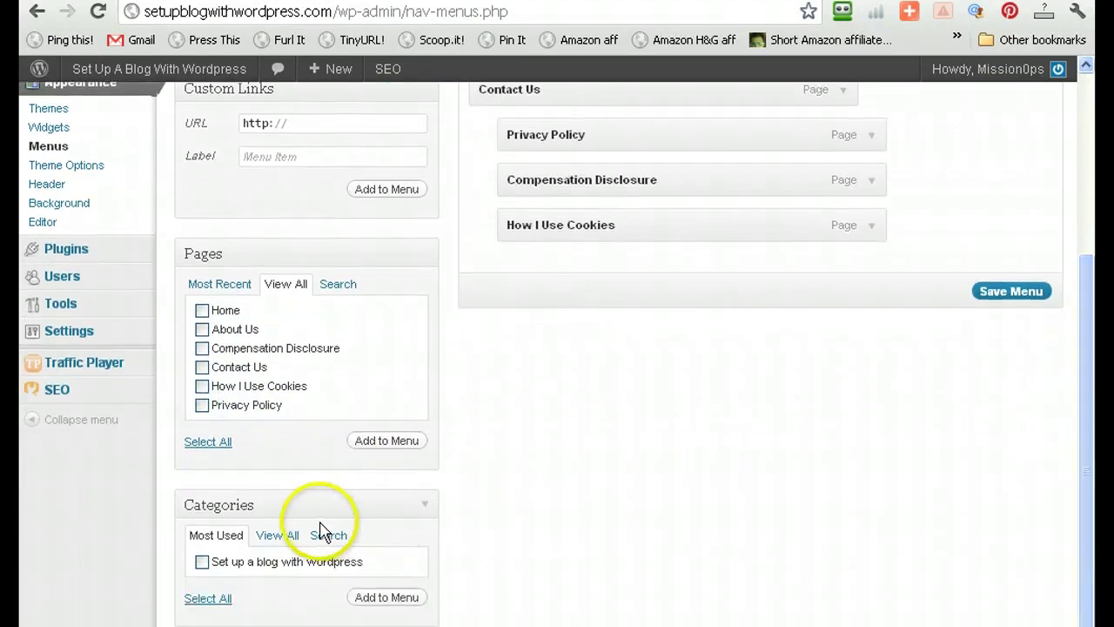
left_click(285, 536)
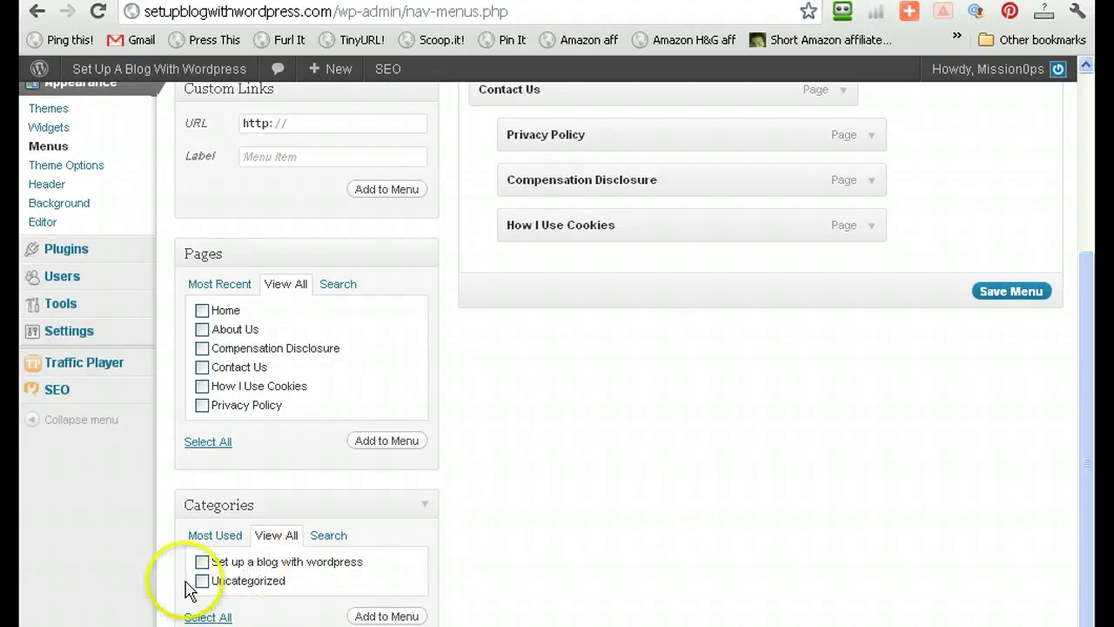
left_click(361, 617)
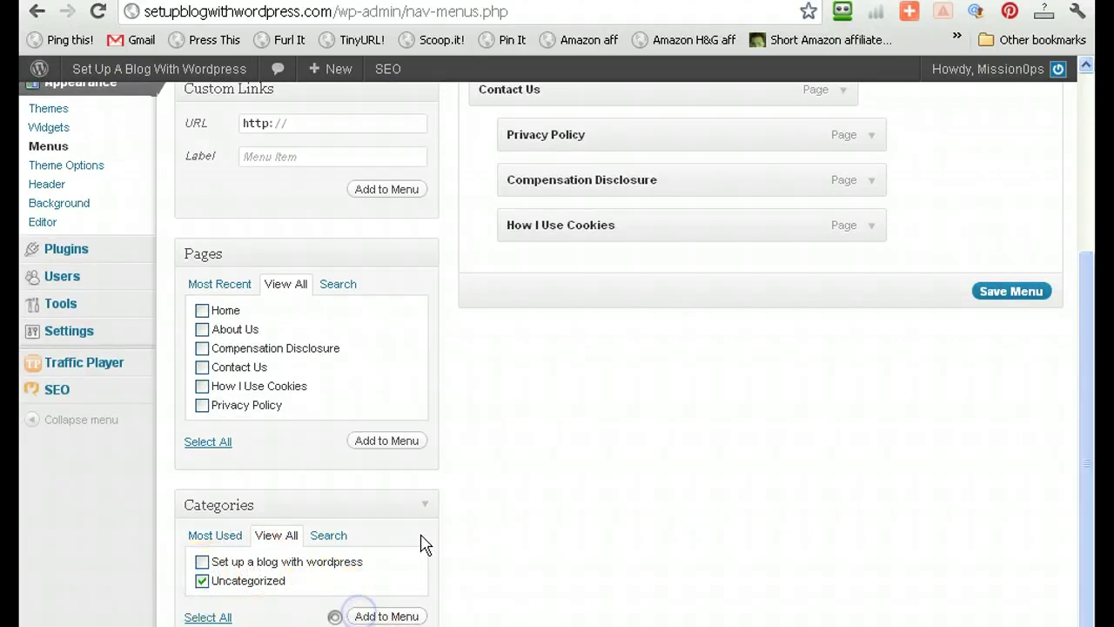
left_click_drag(1088, 373, 1088, 269)
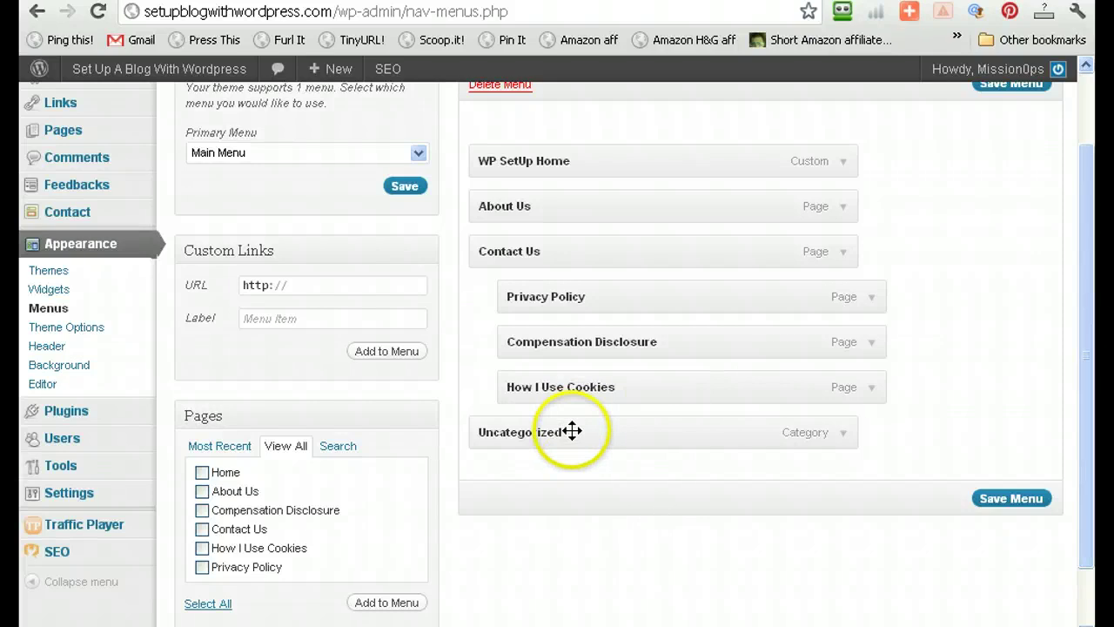
left_click_drag(567, 427, 634, 443)
left_click(998, 503)
left_click(638, 125)
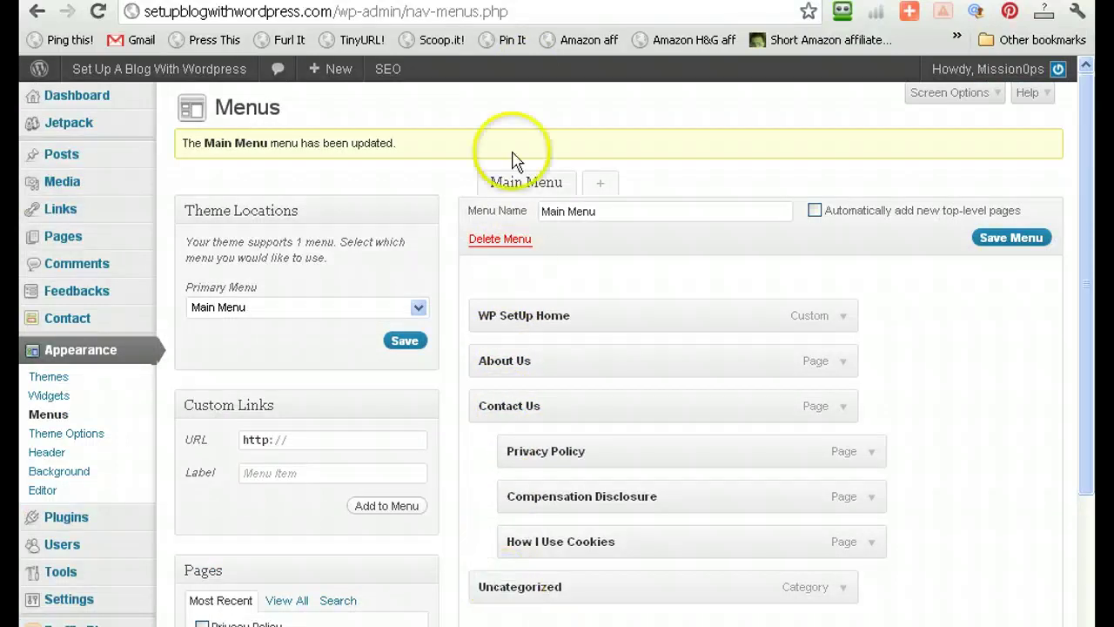
- Reload the live blog's home page and check the Uncategorized item and the Contact Us submenu in the navigation bar
left_click(497, 42)
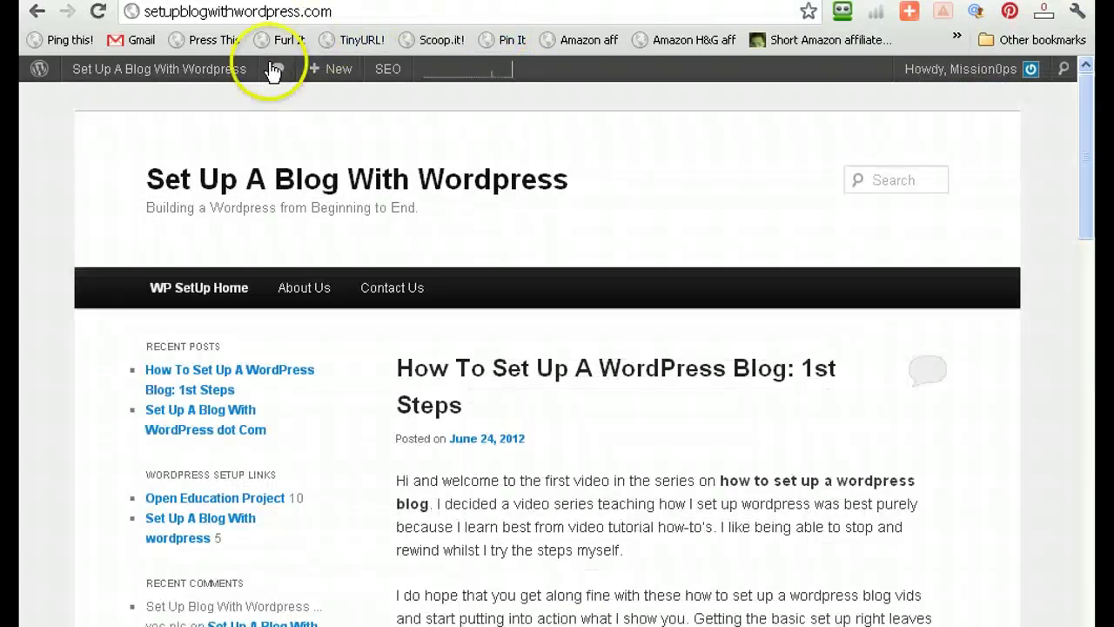
left_click(189, 186)
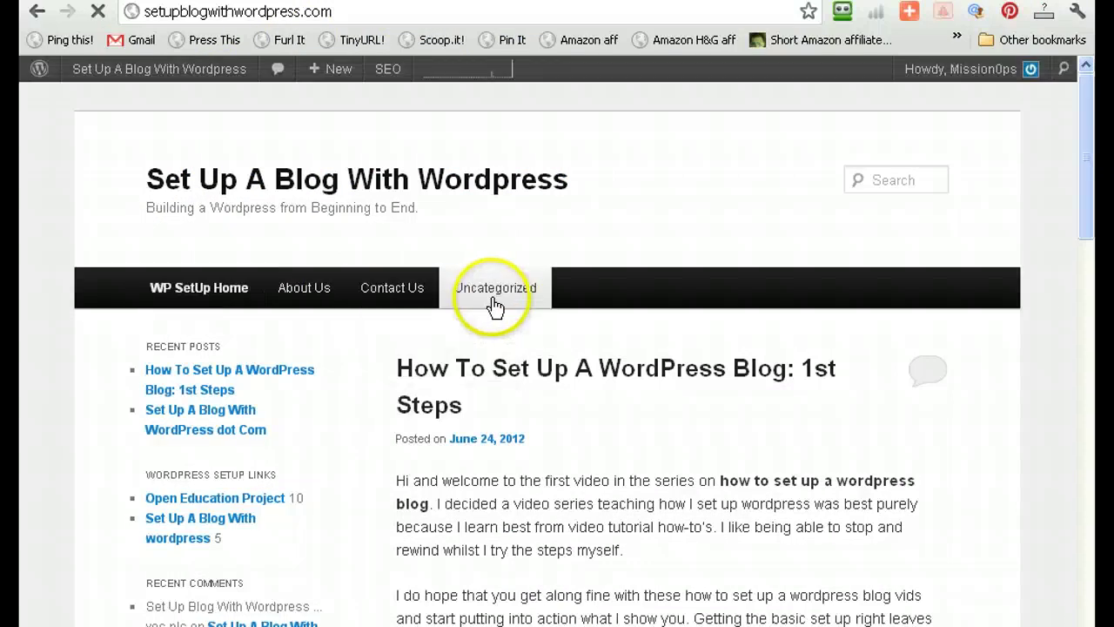
mouse_move(356, 282)
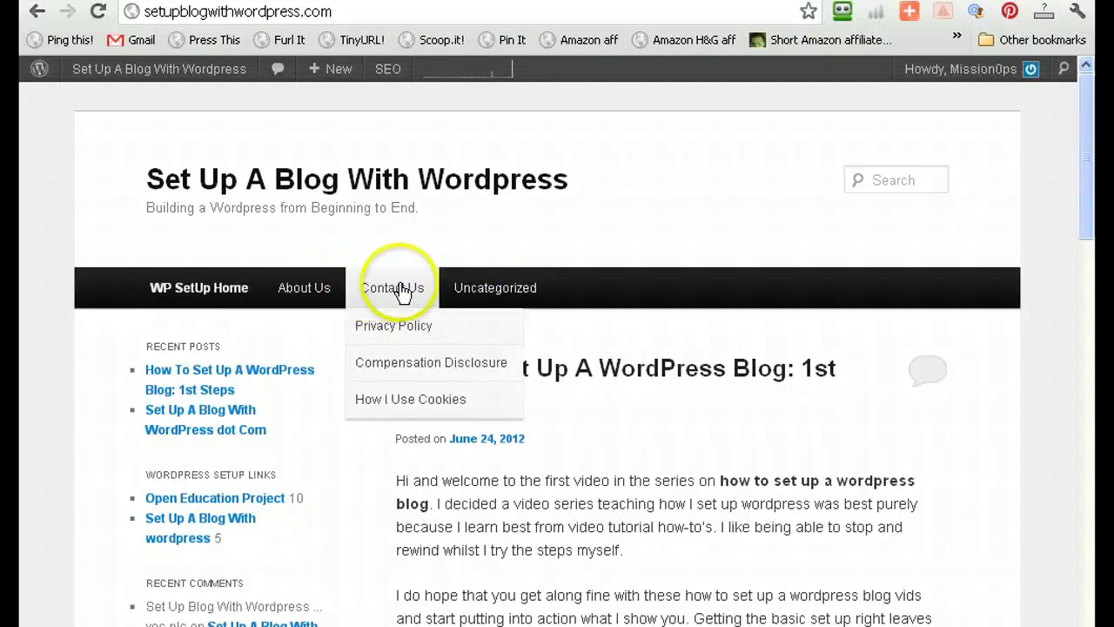
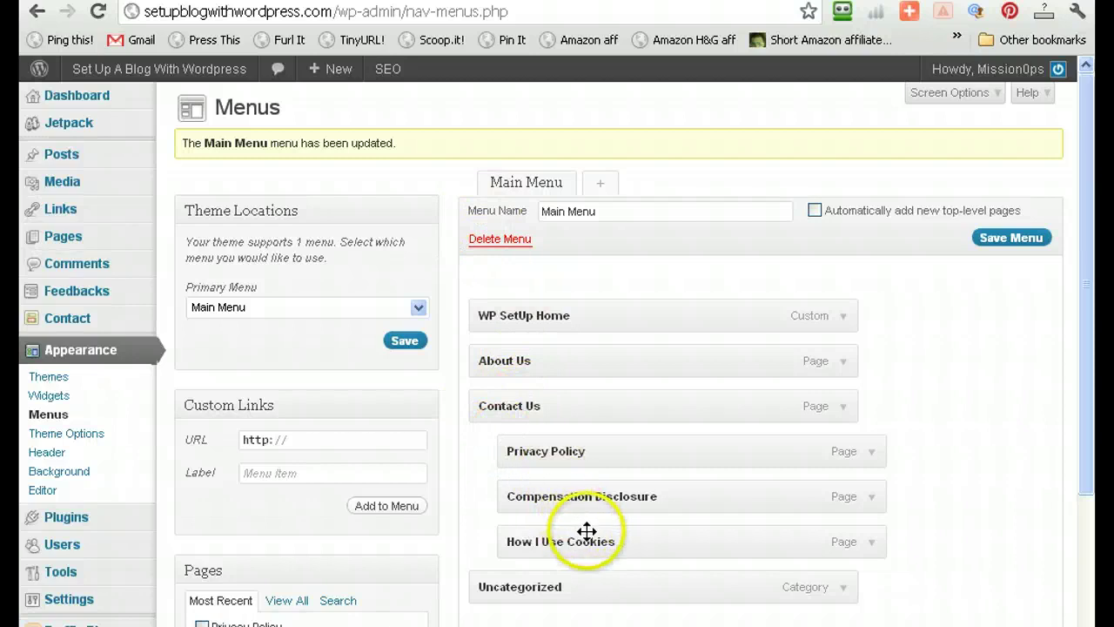
- Set the Uncategorized menu item's navigation label to Superman, save the menu, and check the live blog's navigation bar
left_click_drag(1082, 398, 1079, 522)
left_click(842, 398)
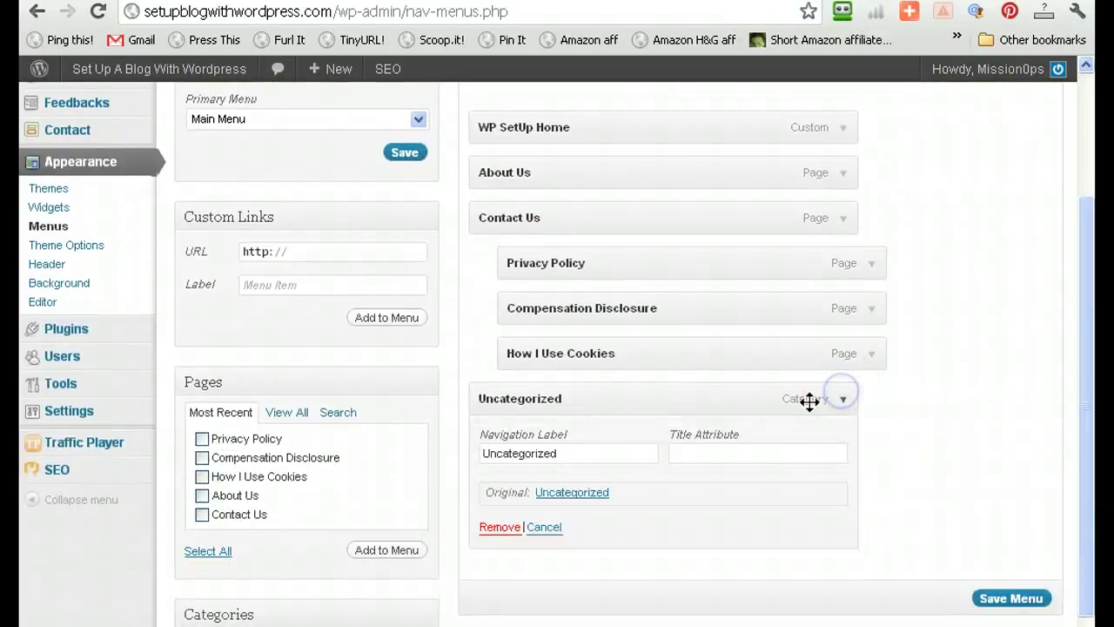
double_click(522, 449)
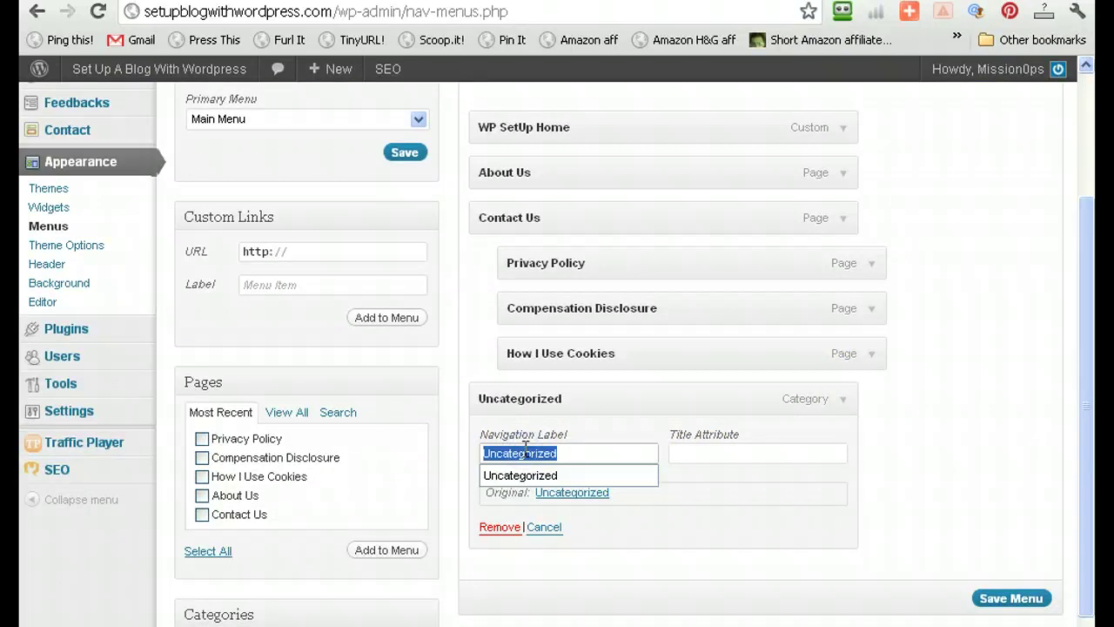
type("Superman")
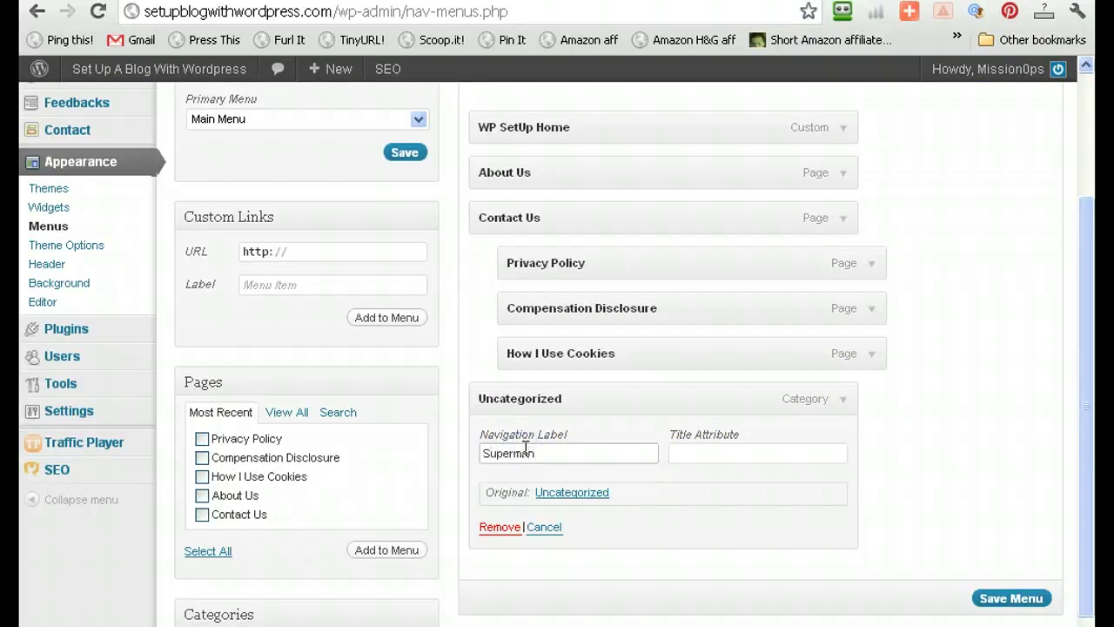
left_click(757, 495)
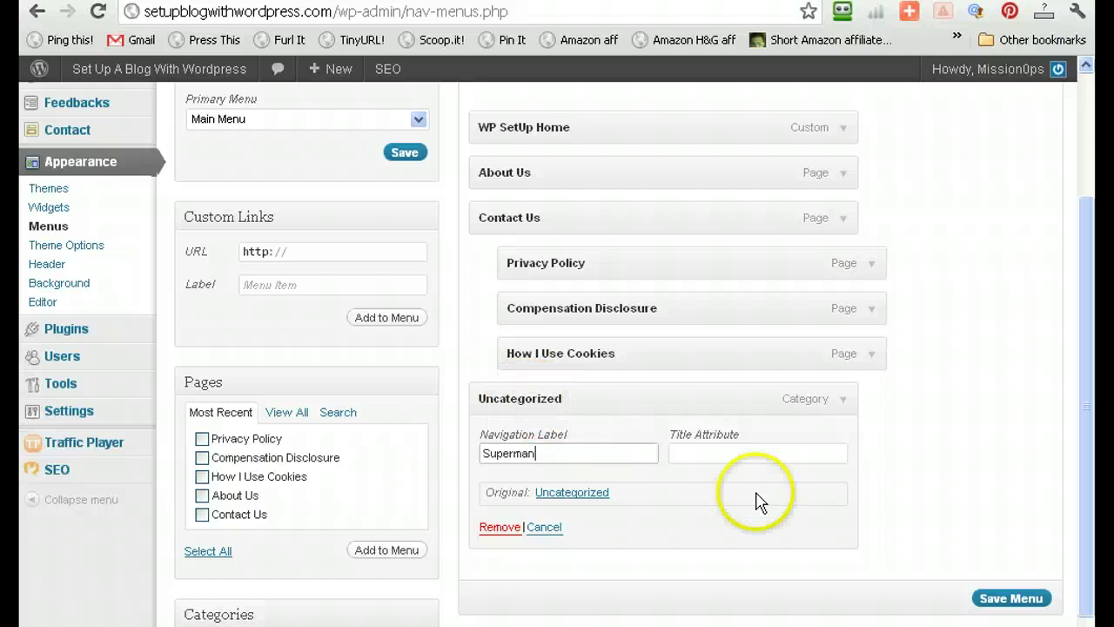
left_click(851, 400)
left_click(993, 466)
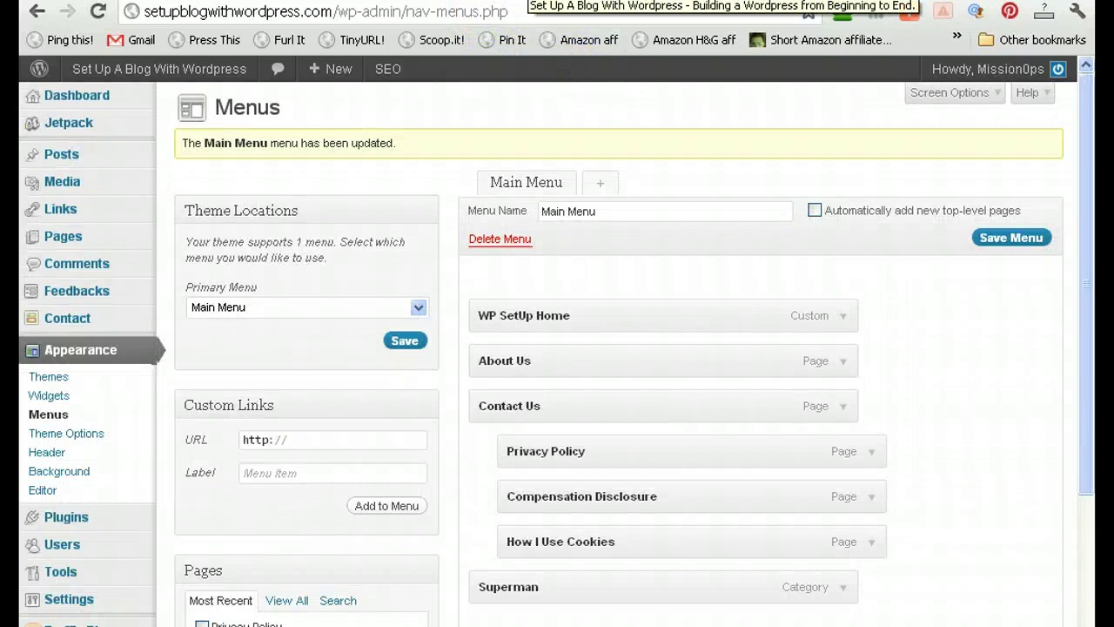
left_click(723, 3)
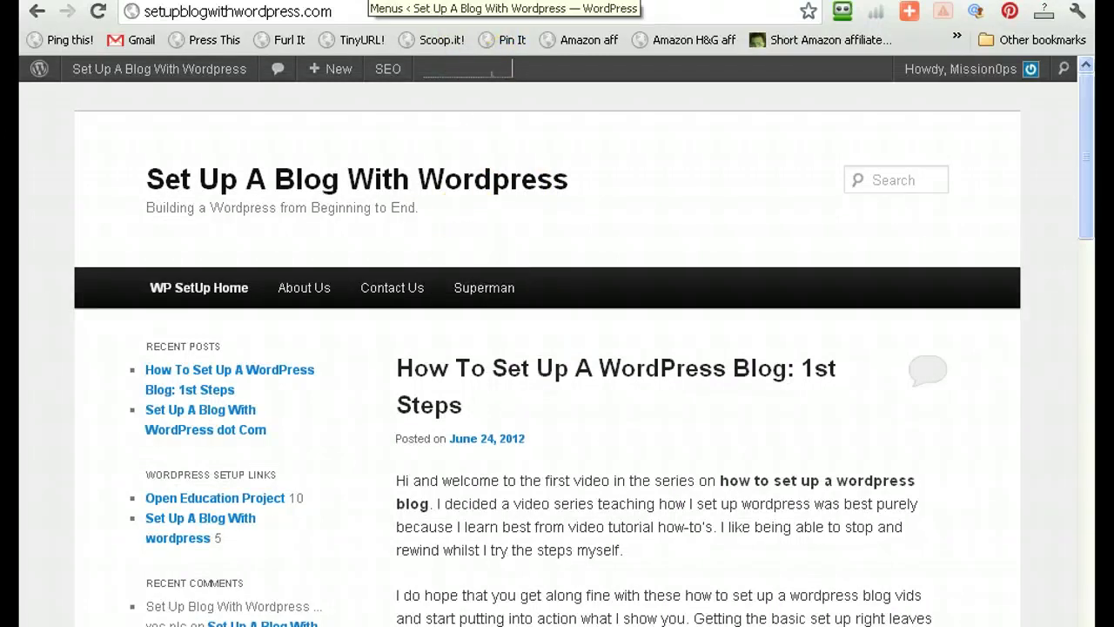
- Return to the Menus screen and remove the Superman item from the Main Menu
left_click(472, 3)
left_click(842, 588)
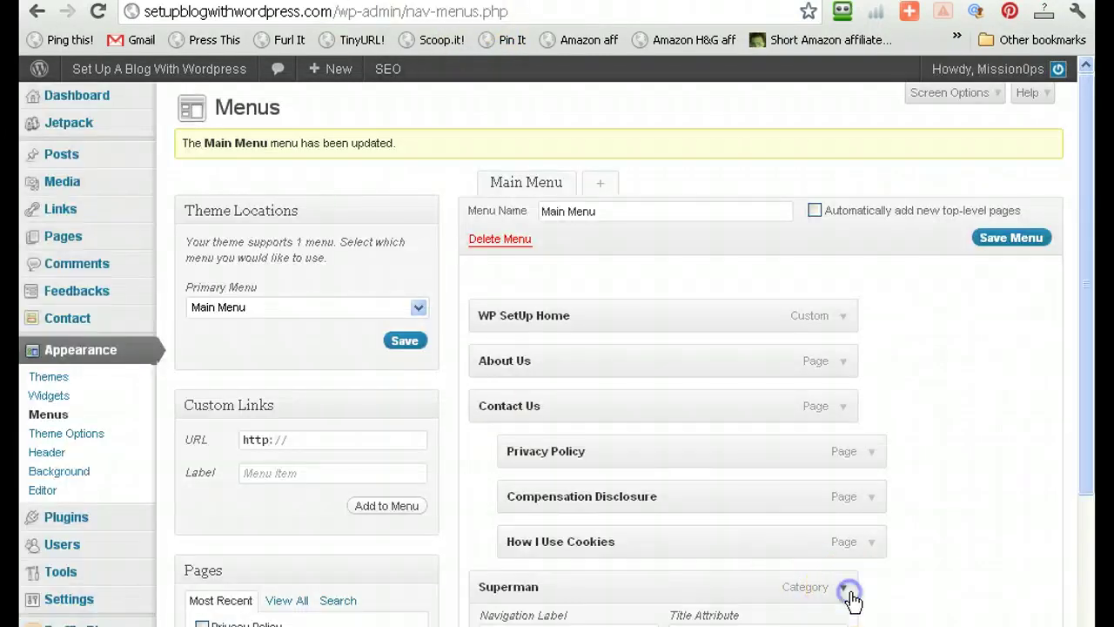
left_click_drag(1085, 431, 1093, 578)
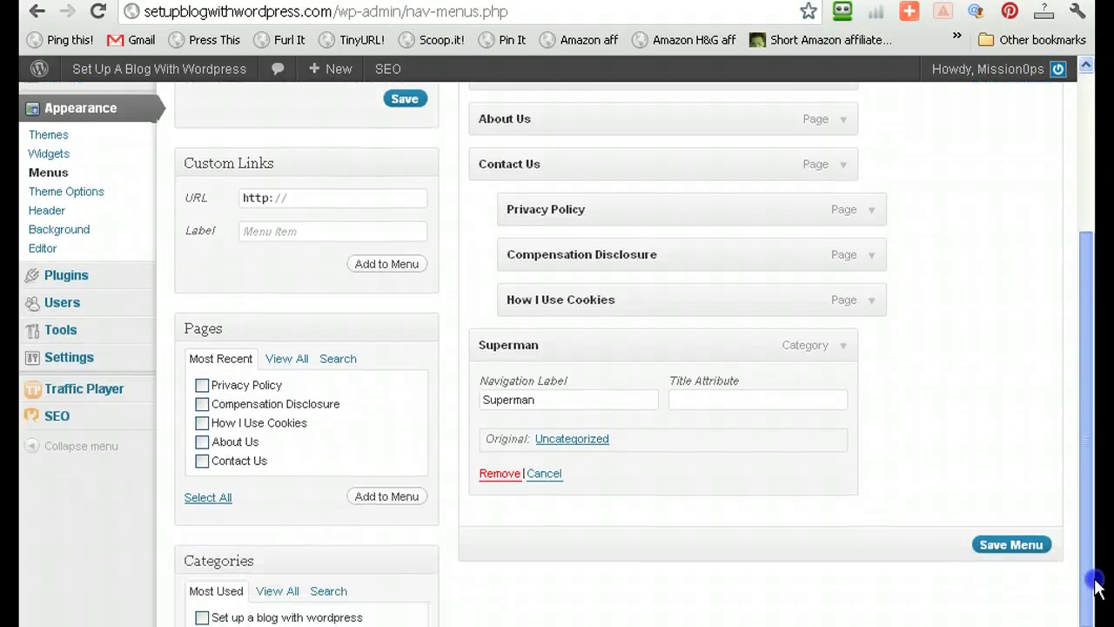
left_click(491, 473)
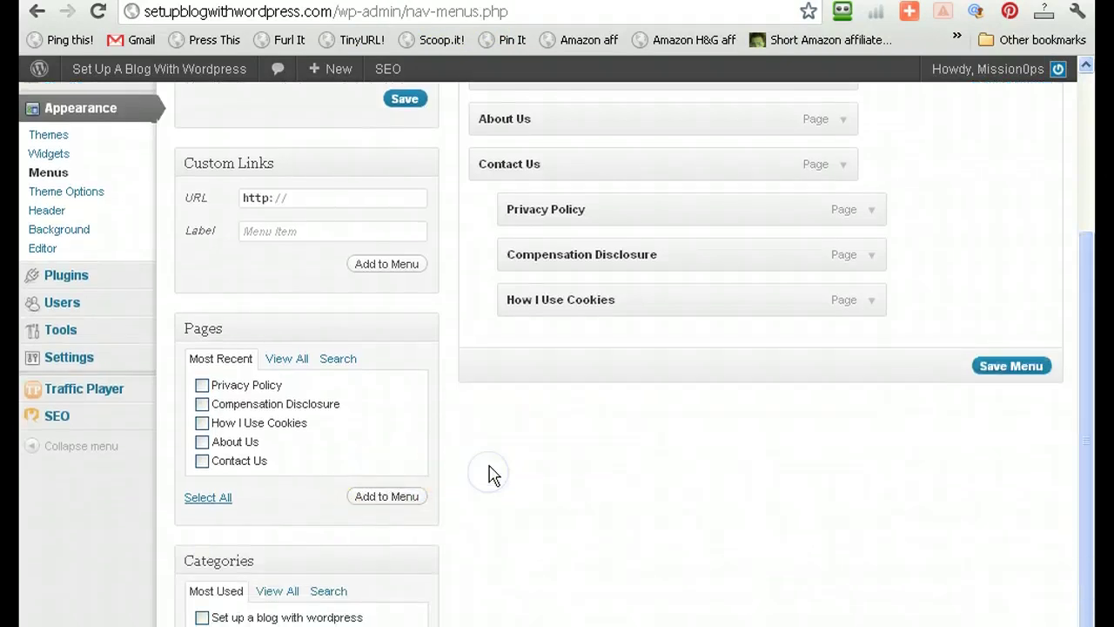
left_click_drag(1091, 395, 1088, 300)
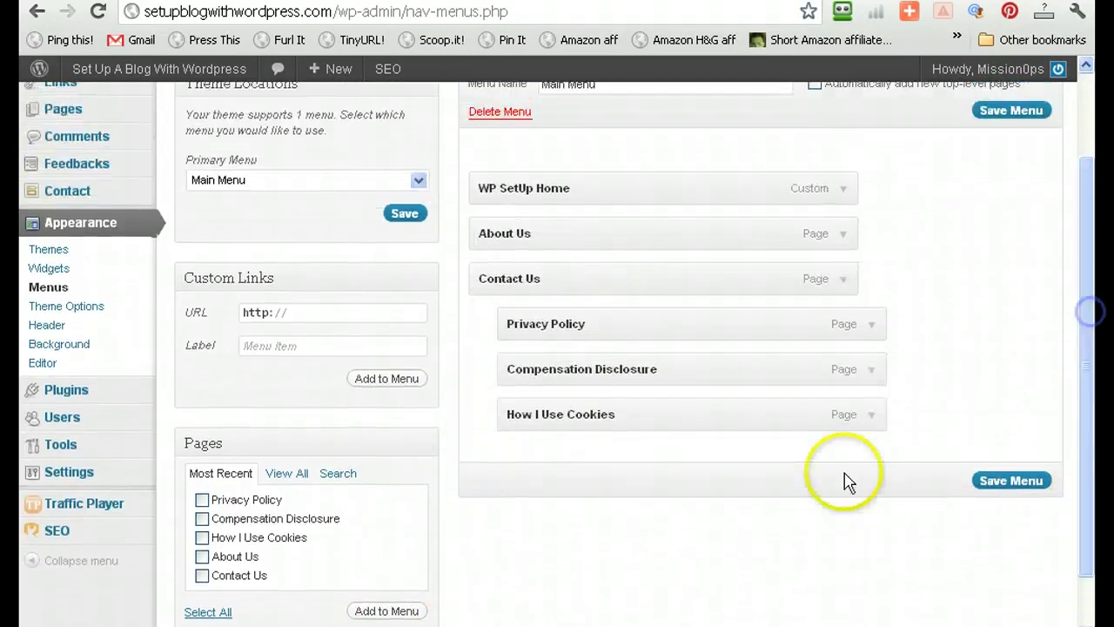
- Look over the Custom Links URL and label fields alongside the Main Menu's existing items
left_click(298, 345)
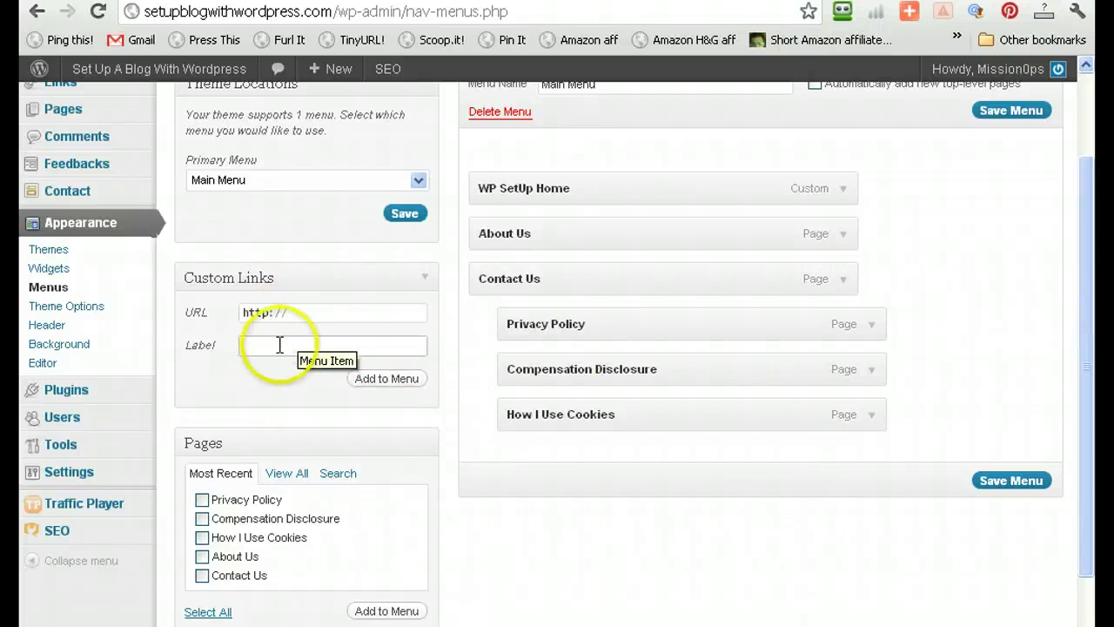
left_click(374, 304)
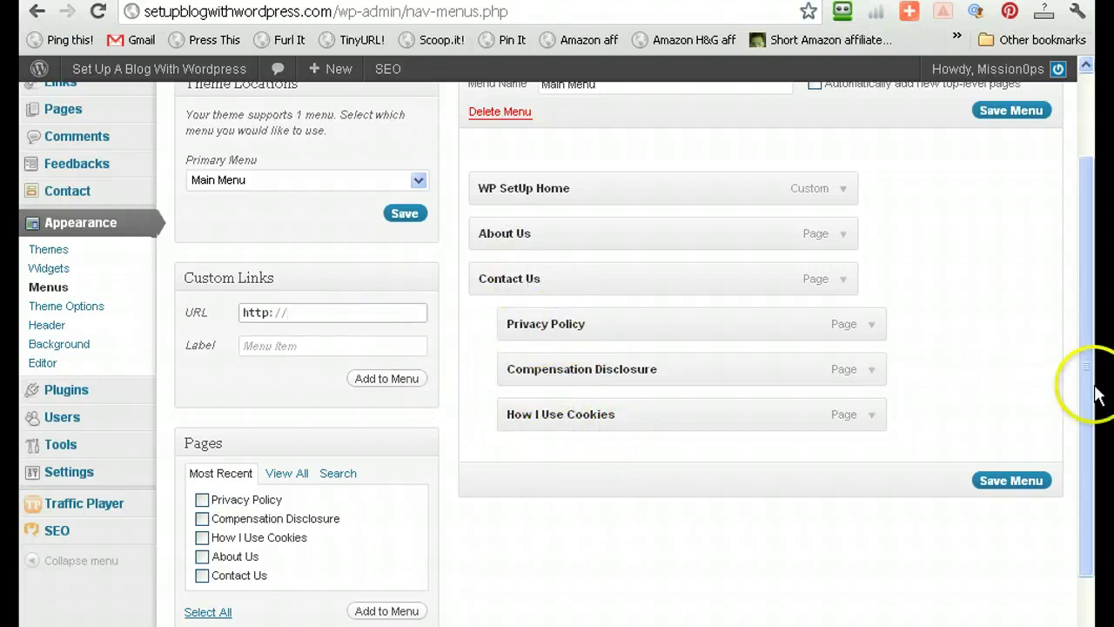
left_click_drag(1092, 385, 1094, 456)
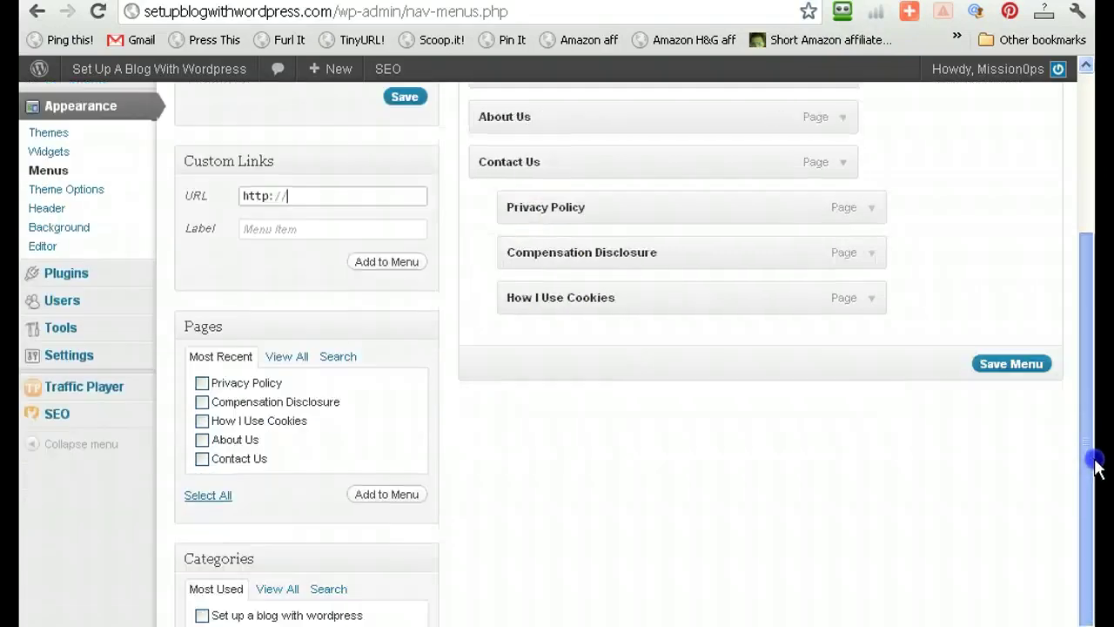
- Open the Twenty Eleven Theme Options and choose the Dark color scheme
left_click(74, 207)
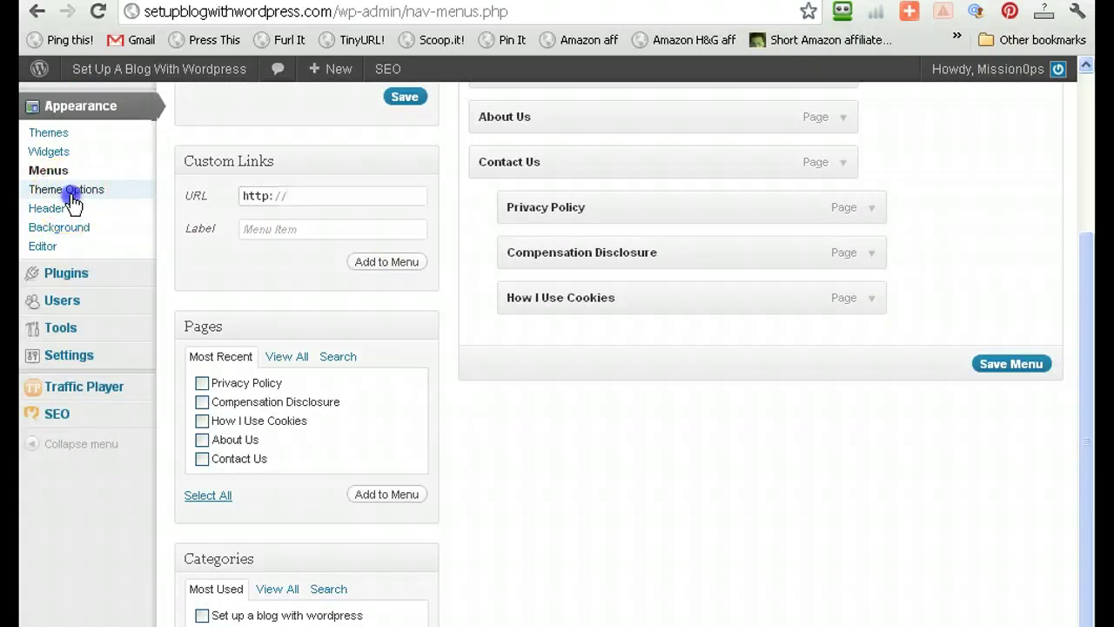
left_click(561, 389)
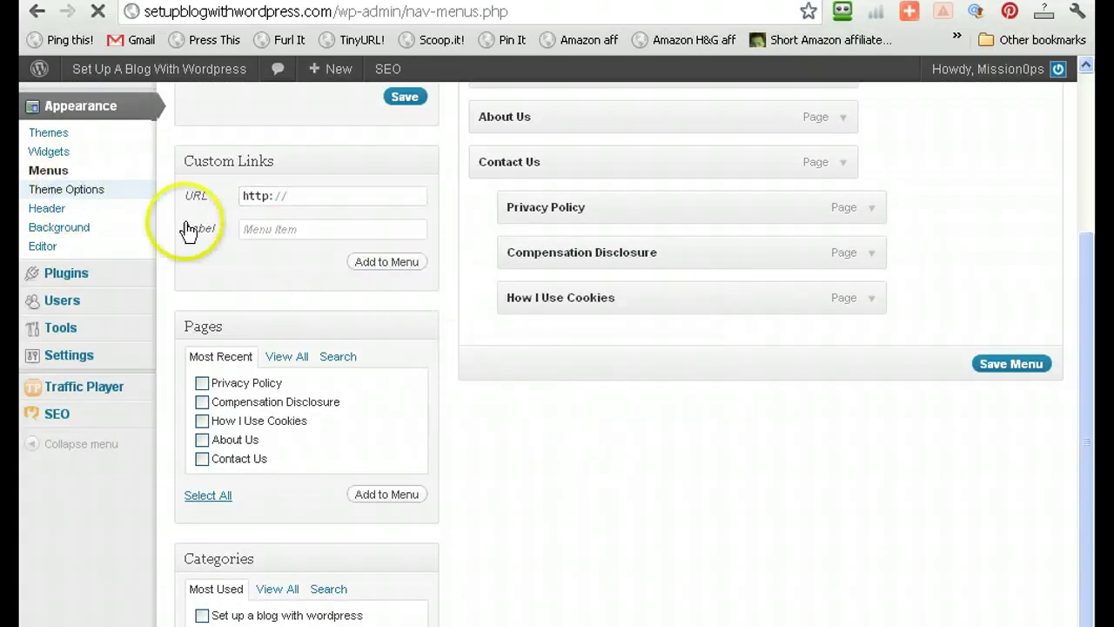
left_click(65, 195)
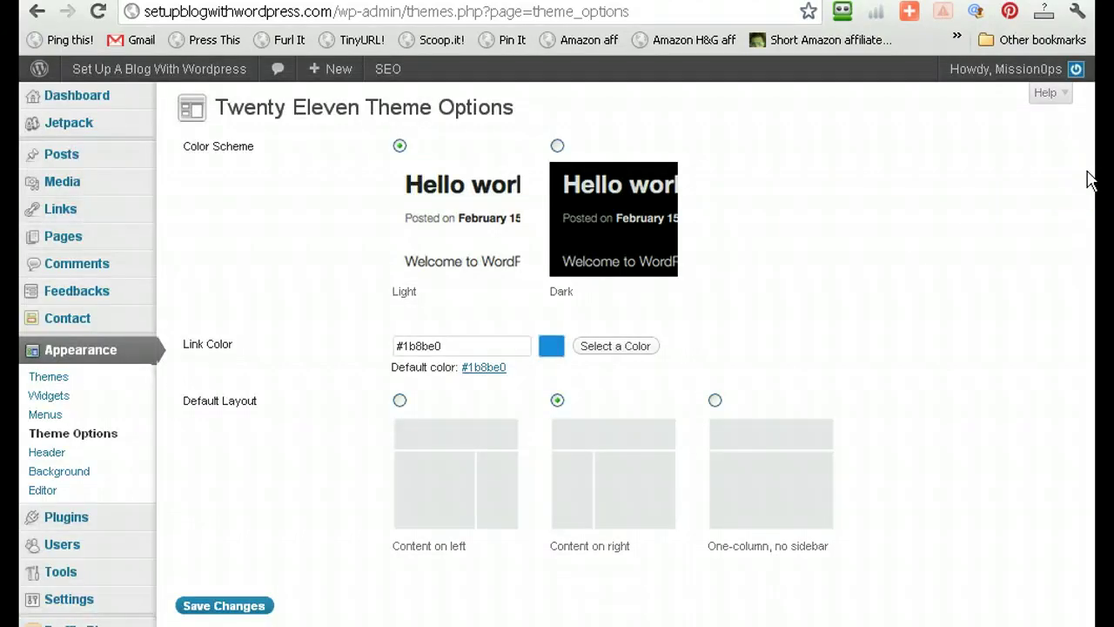
left_click(559, 147)
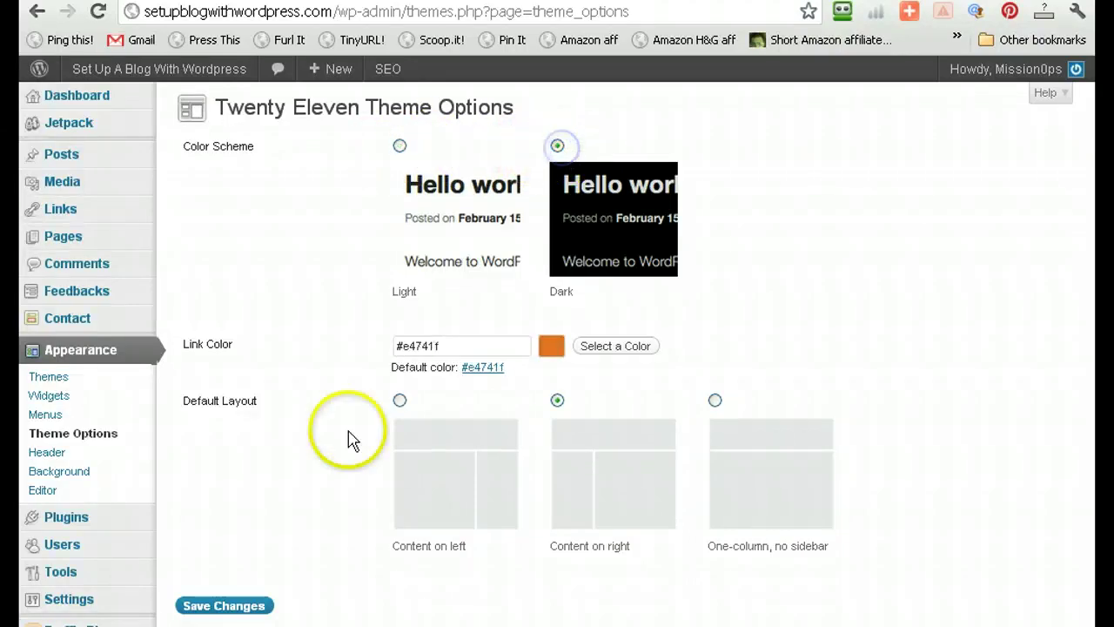
- Set the default layout to Content on left, save the theme options, and check the live blog
left_click(399, 404)
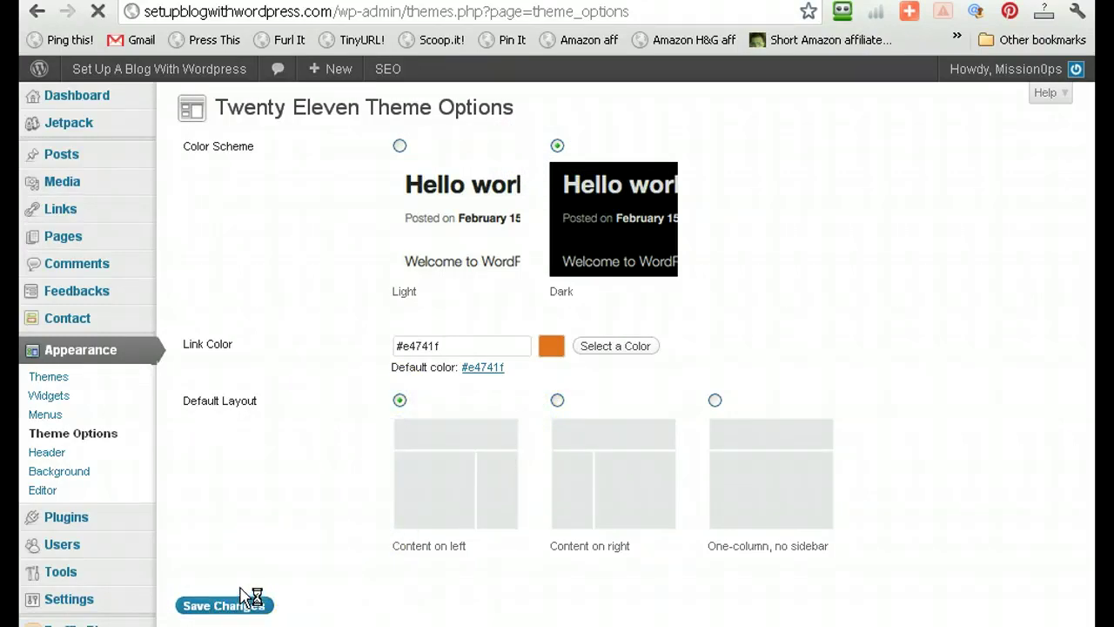
left_click(159, 69)
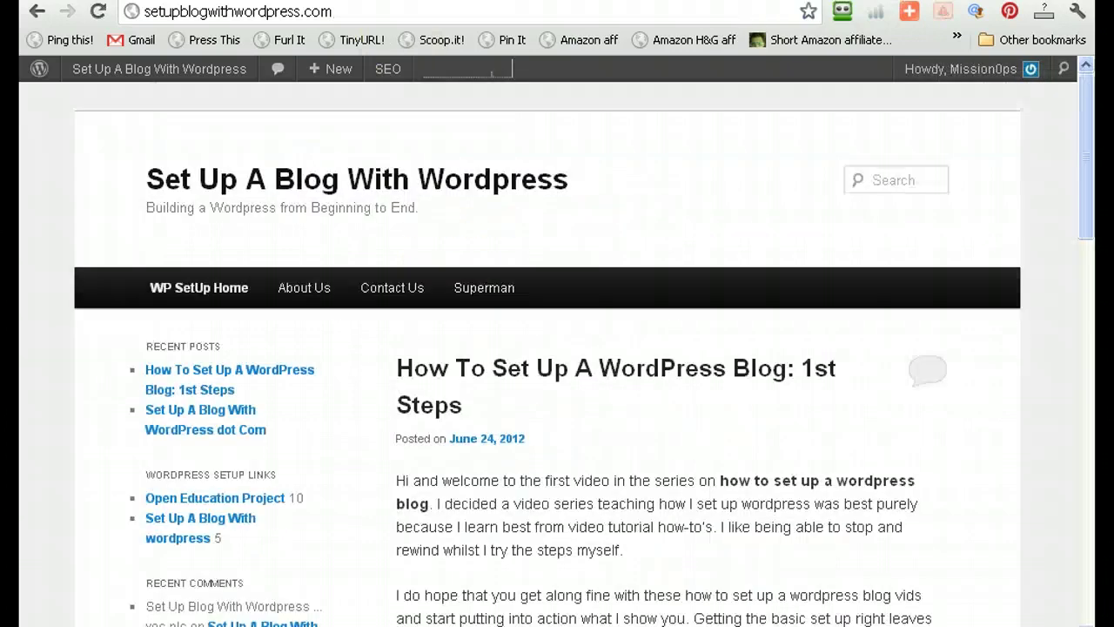
left_click(344, 193)
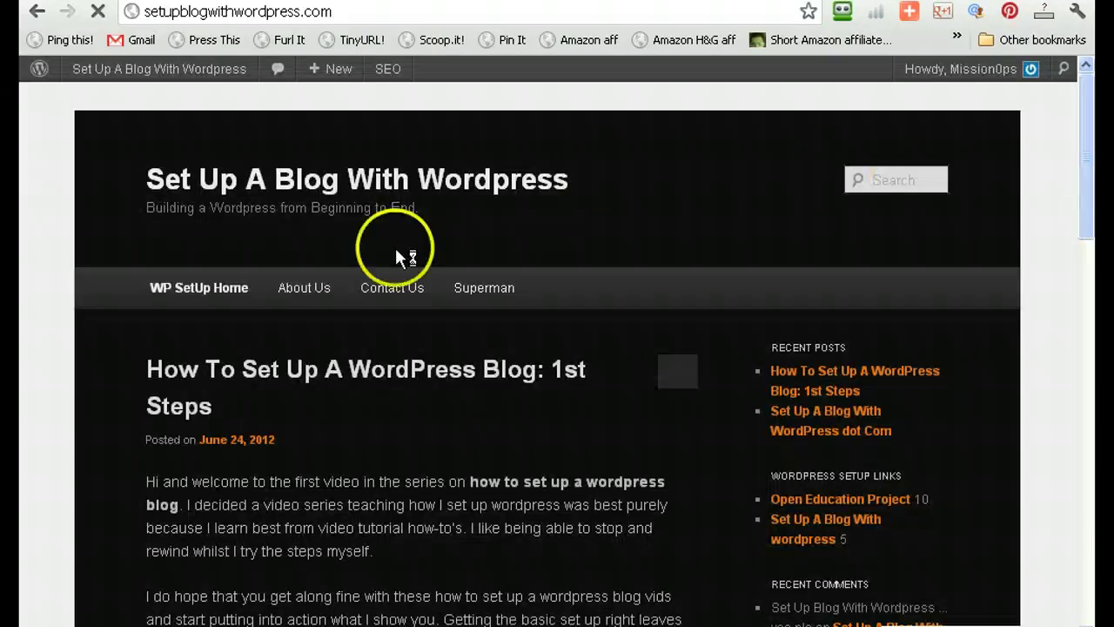
left_click_drag(1094, 179, 997, 126)
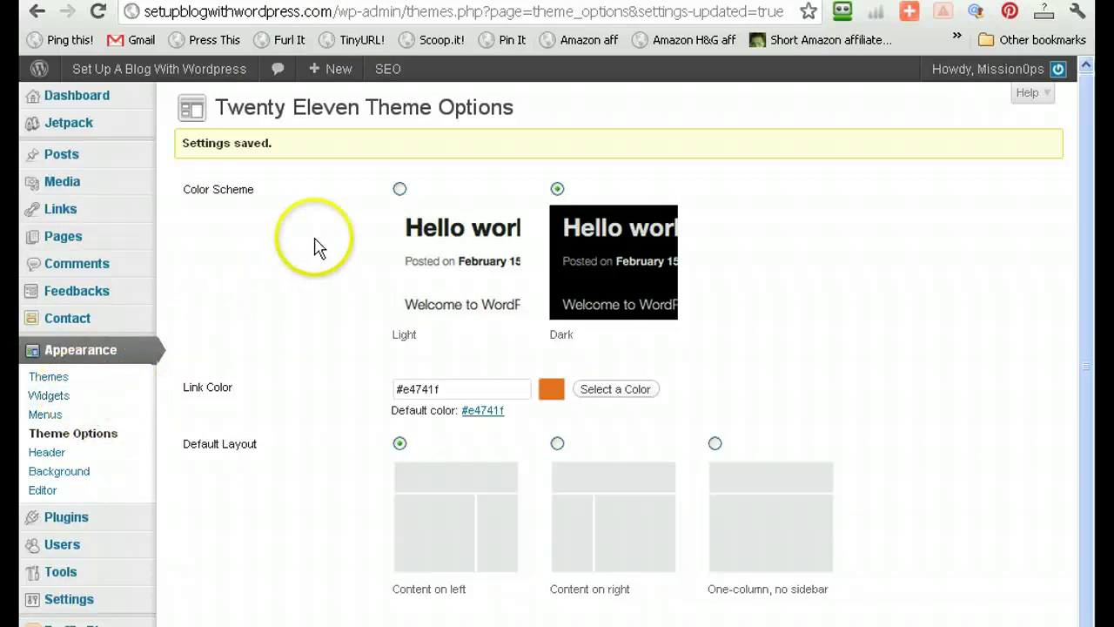
- Switch the color scheme back to Light, save the theme options, and look over the live blog's front page
left_click(399, 190)
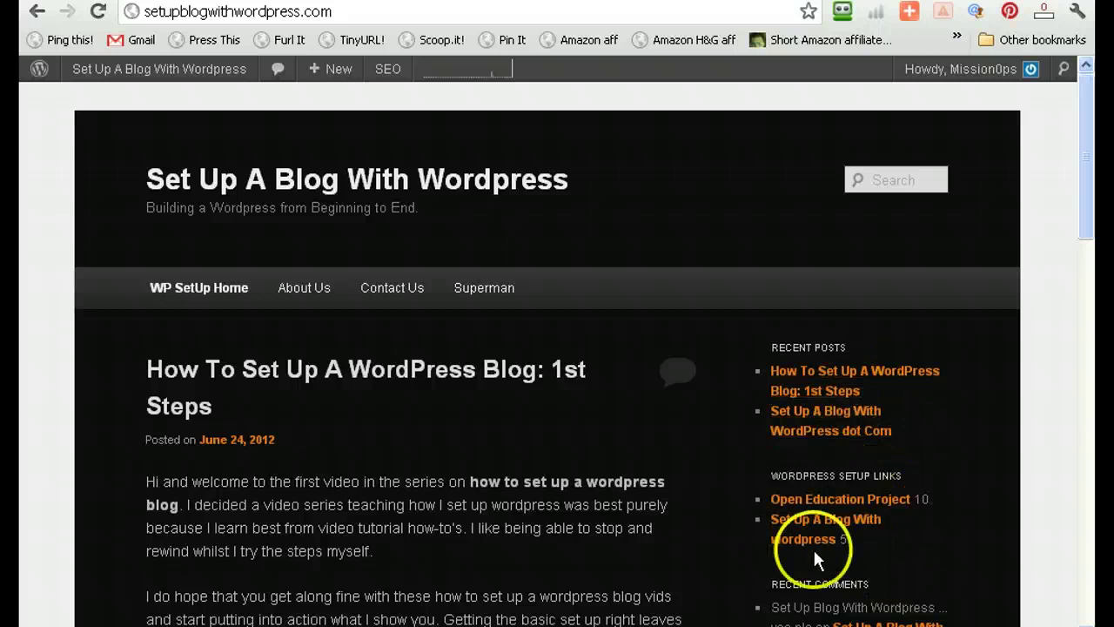
left_click(331, 1)
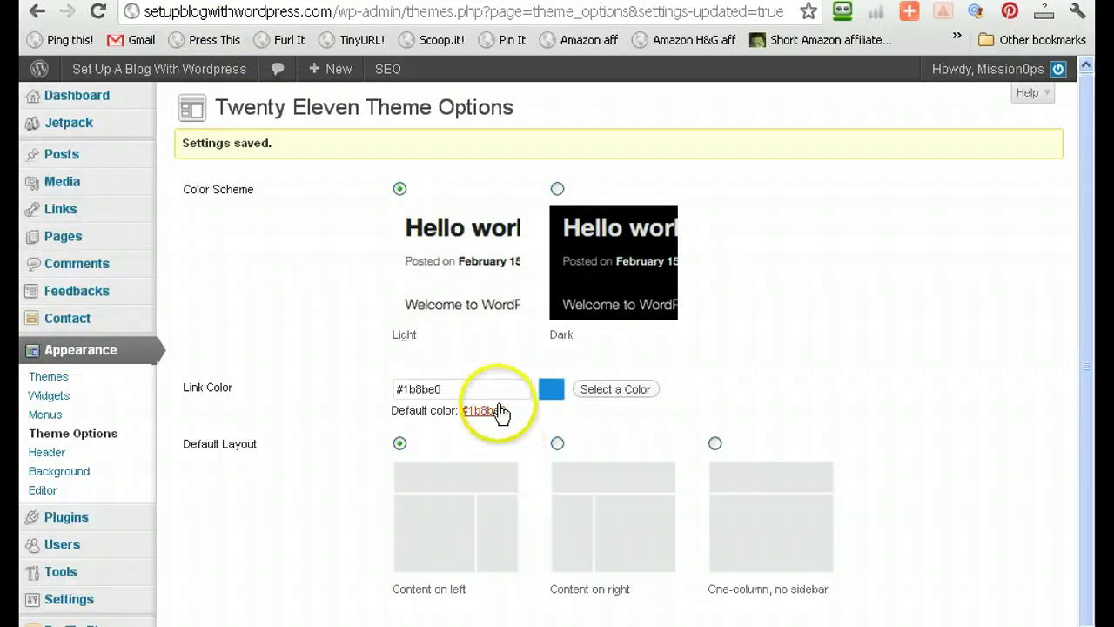
scroll(533, 419, "down", 1)
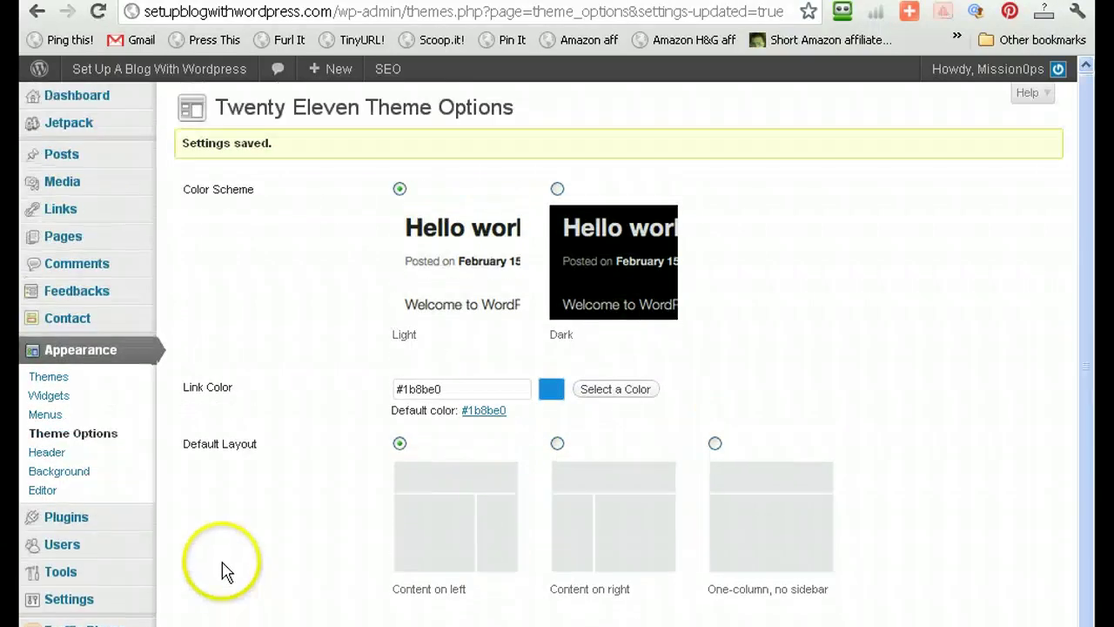
left_click(501, 2)
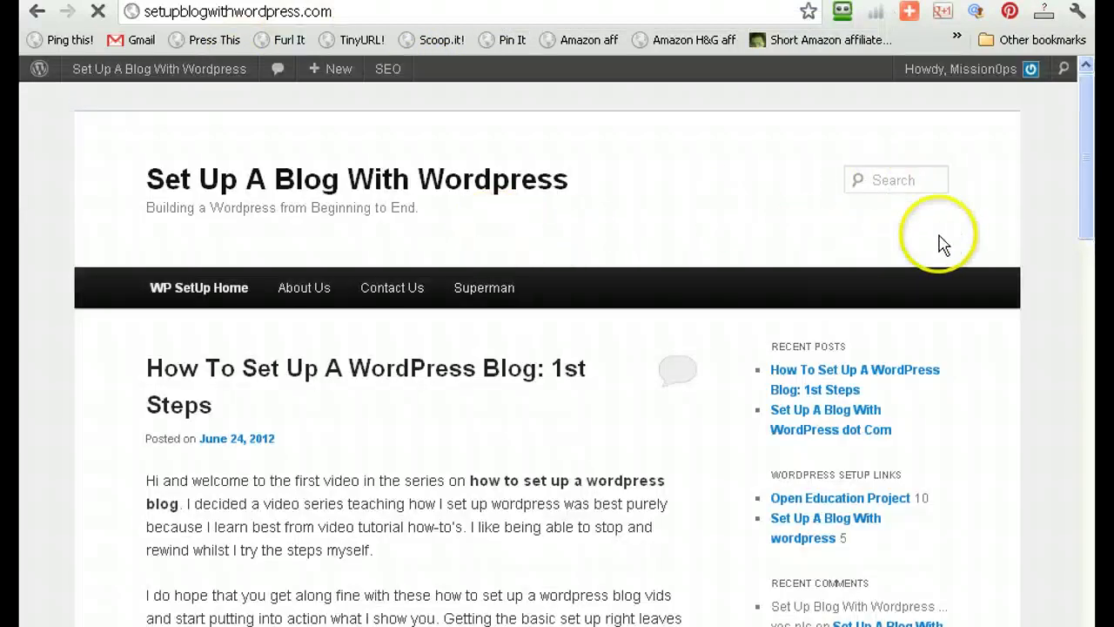
scroll(1080, 231, "down", 14)
scroll(1079, 231, "up", 14)
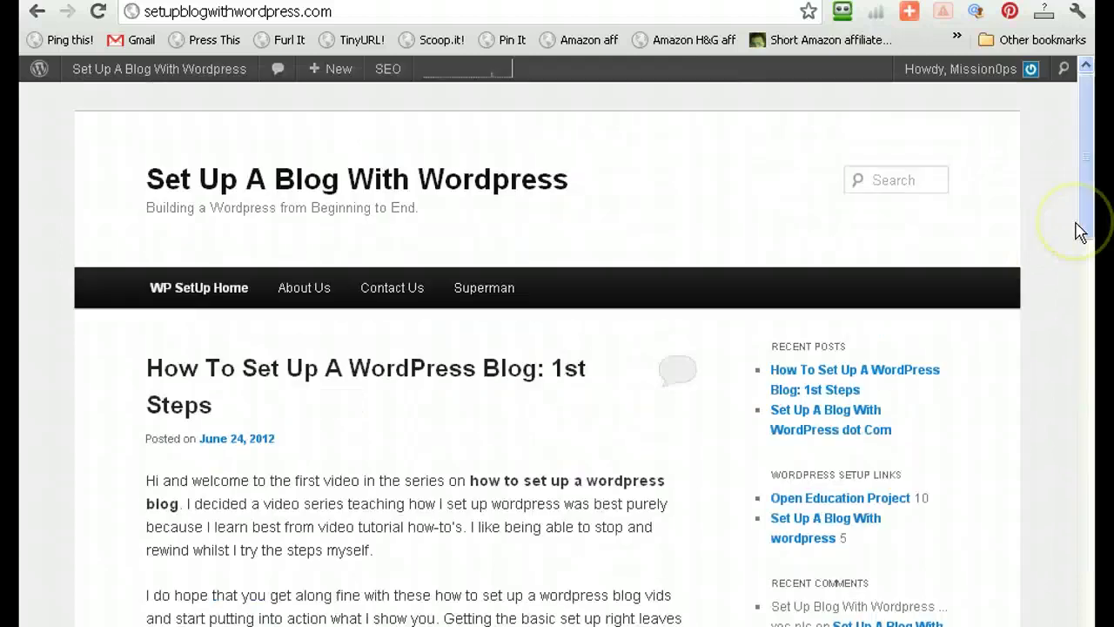
- Open the Custom Header page and look over its preview, image upload options, size guidelines and default images
left_click(304, 0)
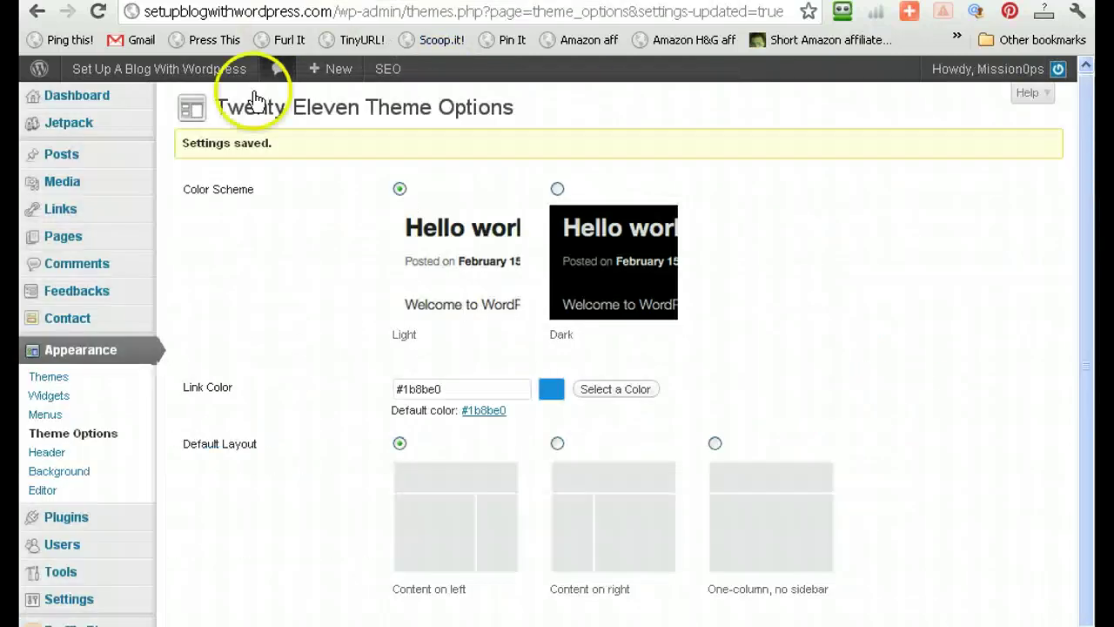
scroll(111, 468, "down", 1)
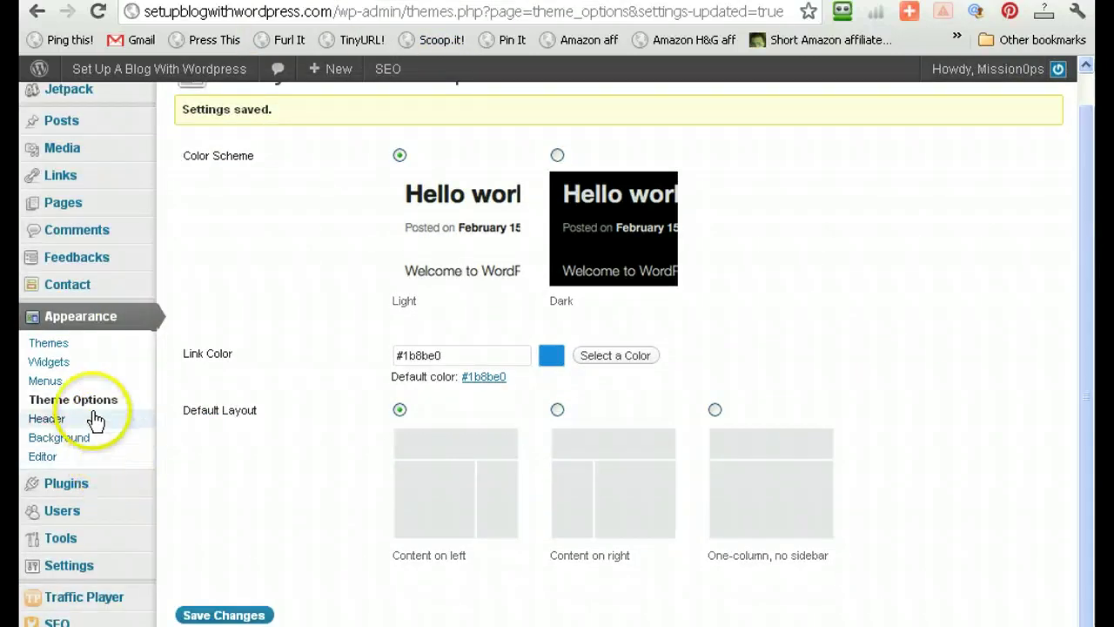
left_click(57, 418)
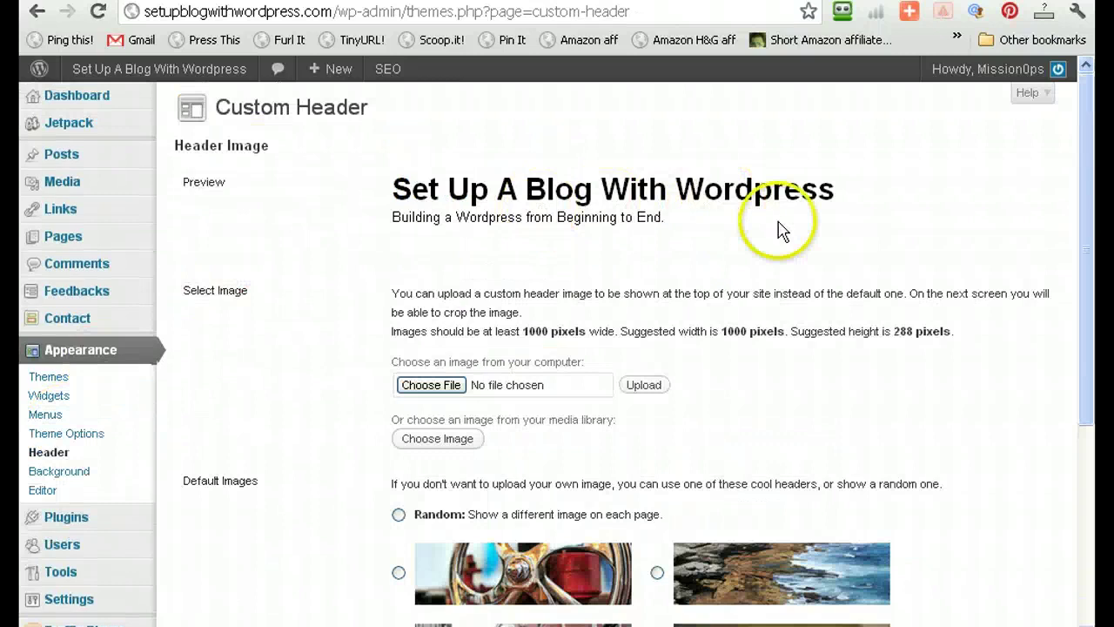
scroll(778, 228, "down", 4)
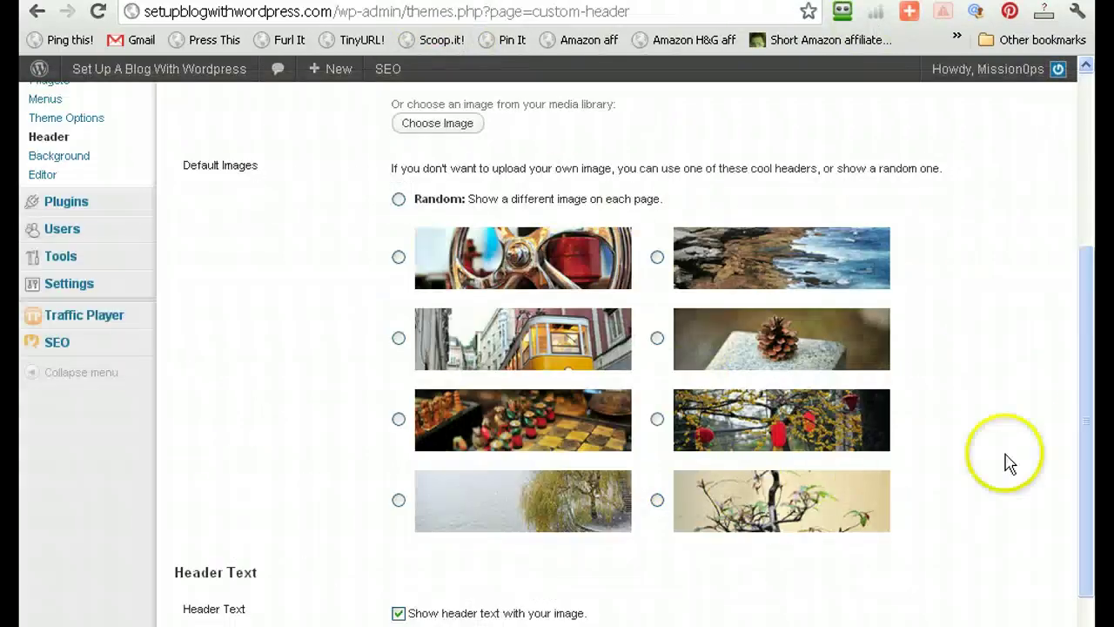
left_click_drag(1087, 435, 1095, 353)
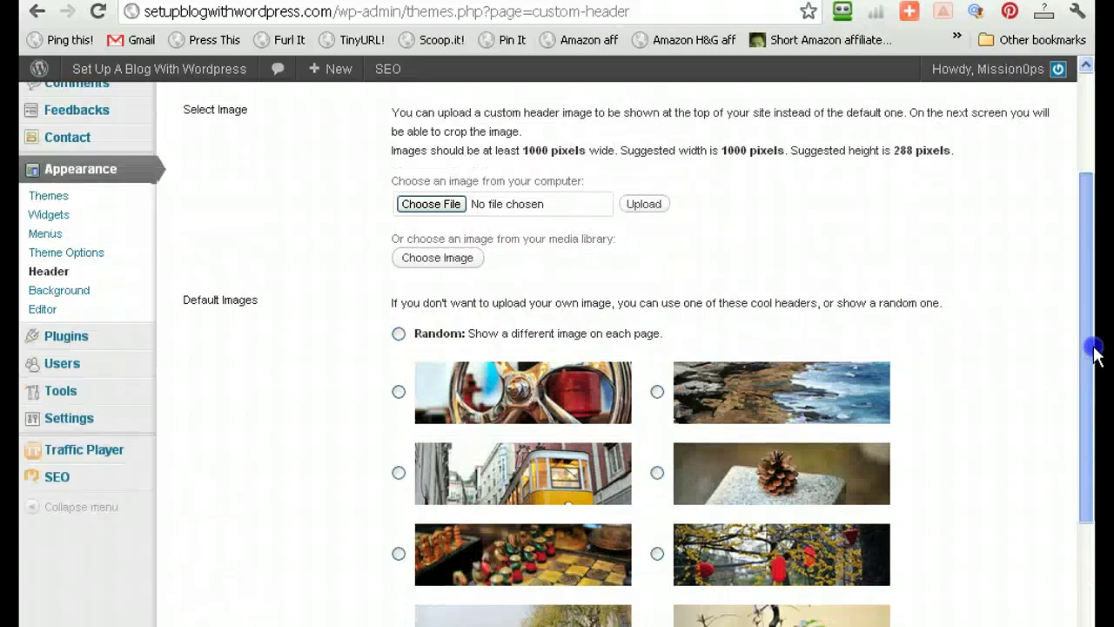
left_click_drag(1096, 290, 1096, 220)
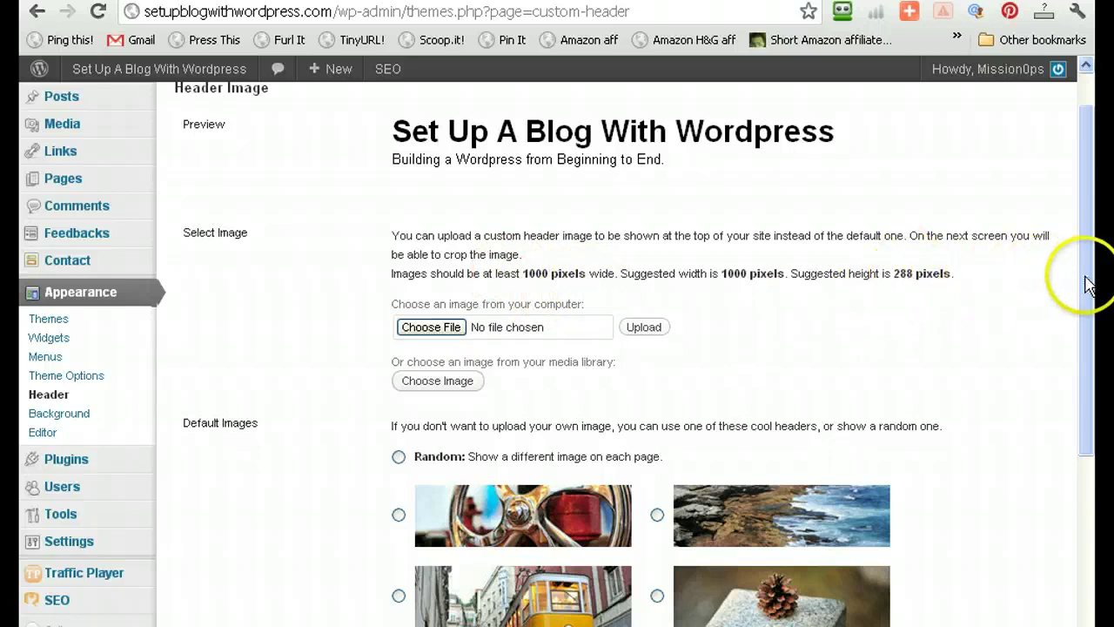
left_click_drag(1087, 279, 1085, 398)
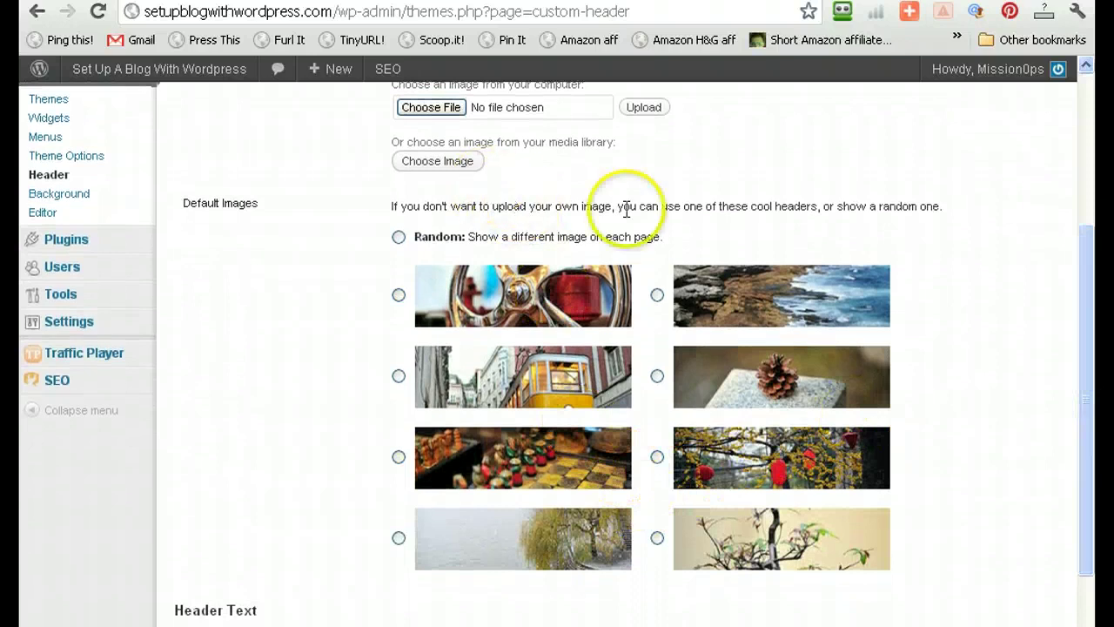
scroll(631, 213, "up", 3)
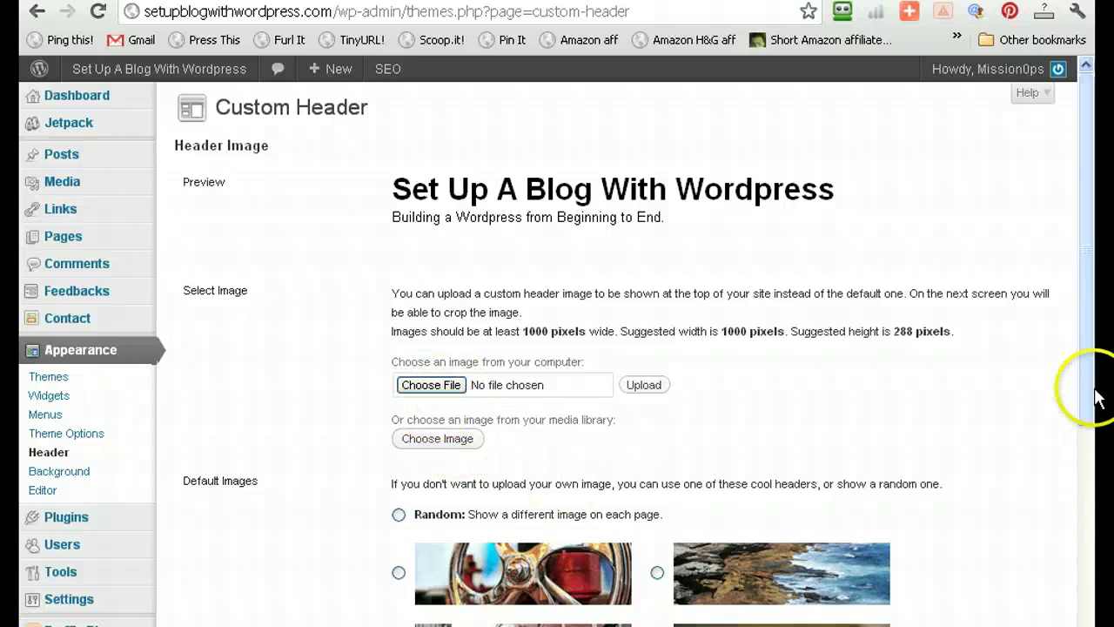
- Select the chessboard default image as the header, save the changes, and reload the live blog to check it
left_click_drag(1092, 402, 1086, 562)
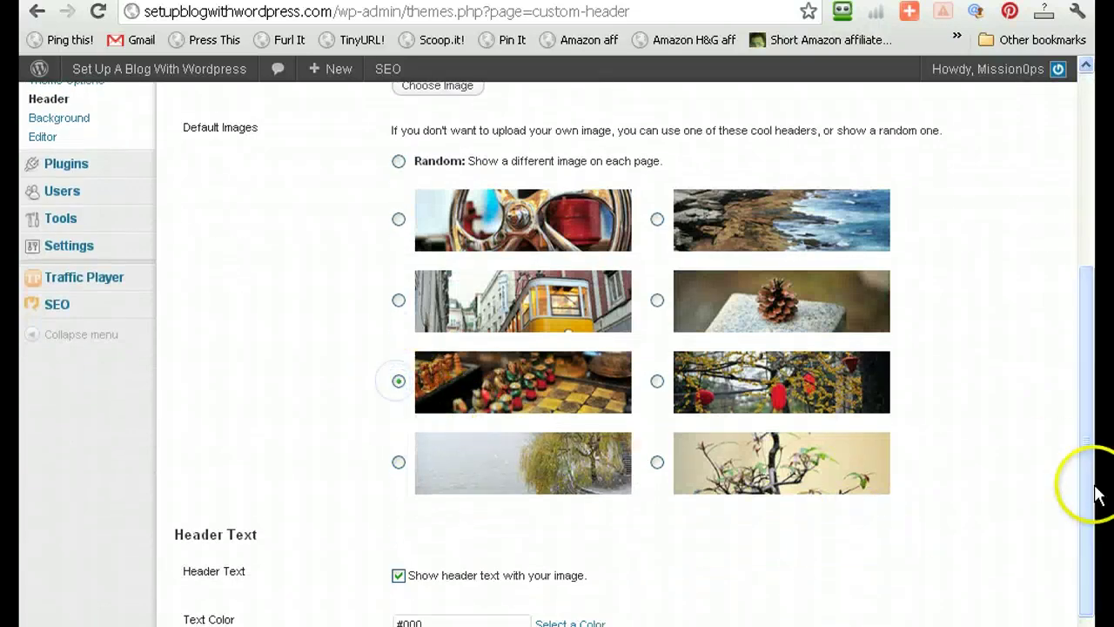
scroll(1093, 487, "down", 3)
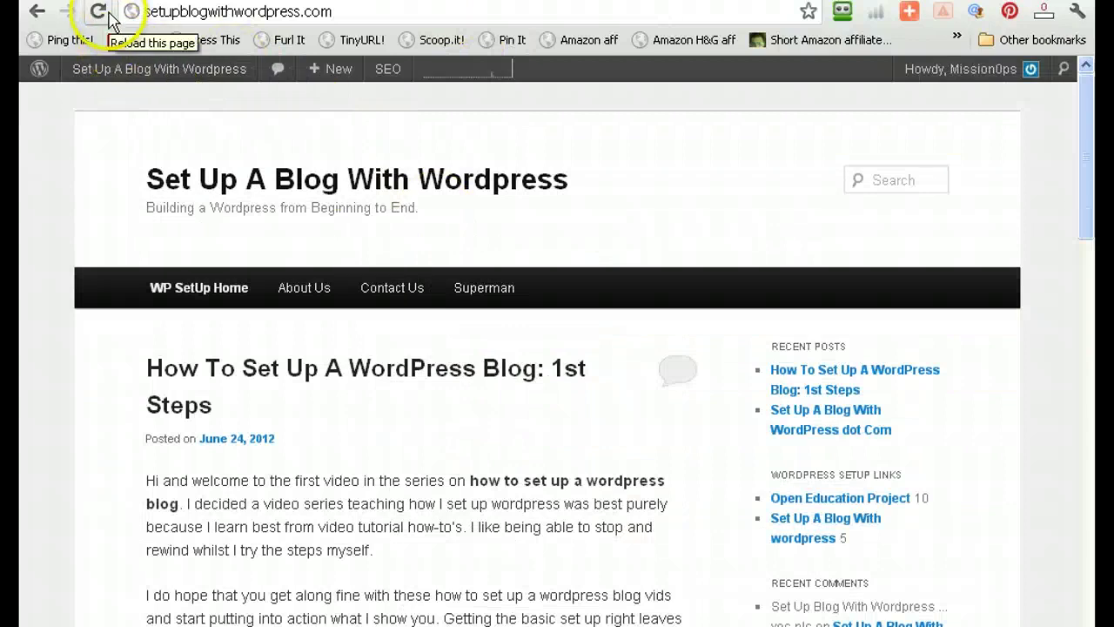
left_click(109, 18)
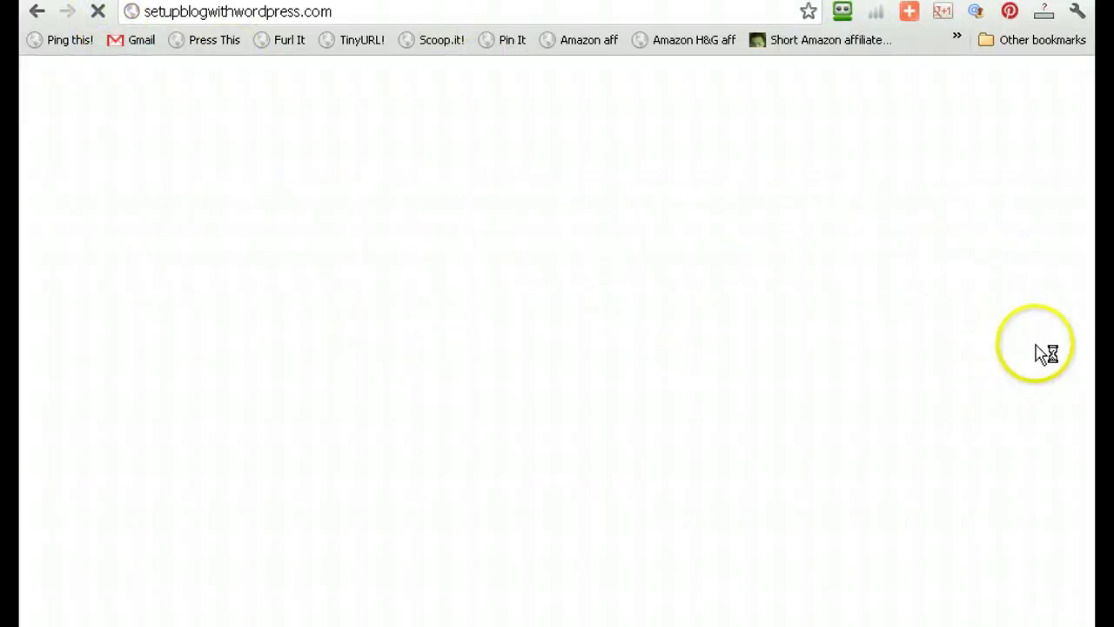
scroll(1053, 306, "down", 10)
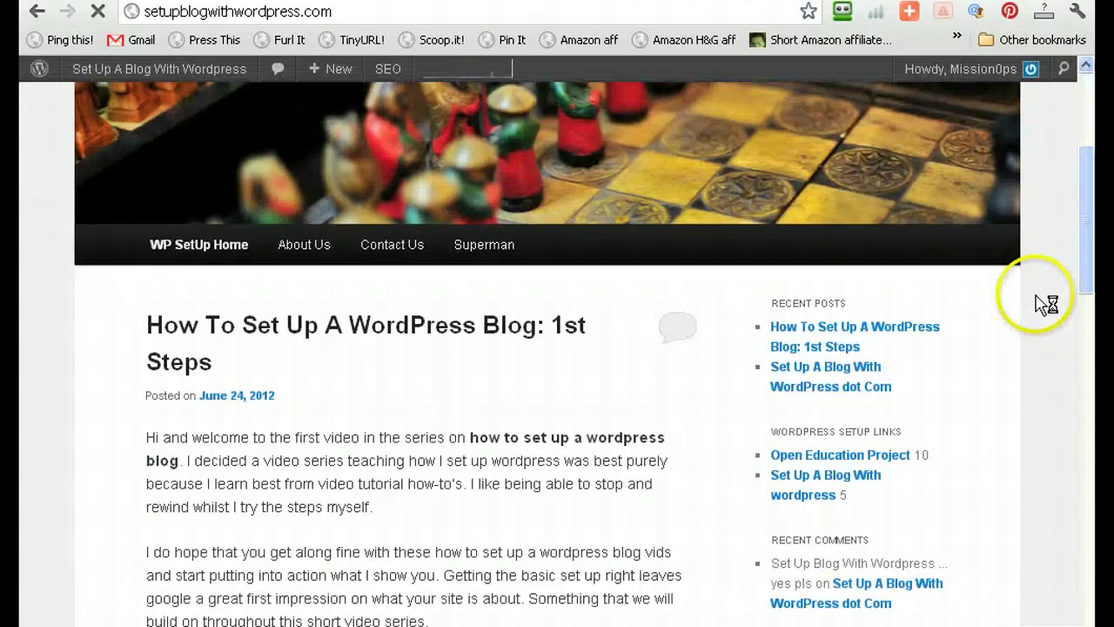
scroll(1045, 300, "up", 10)
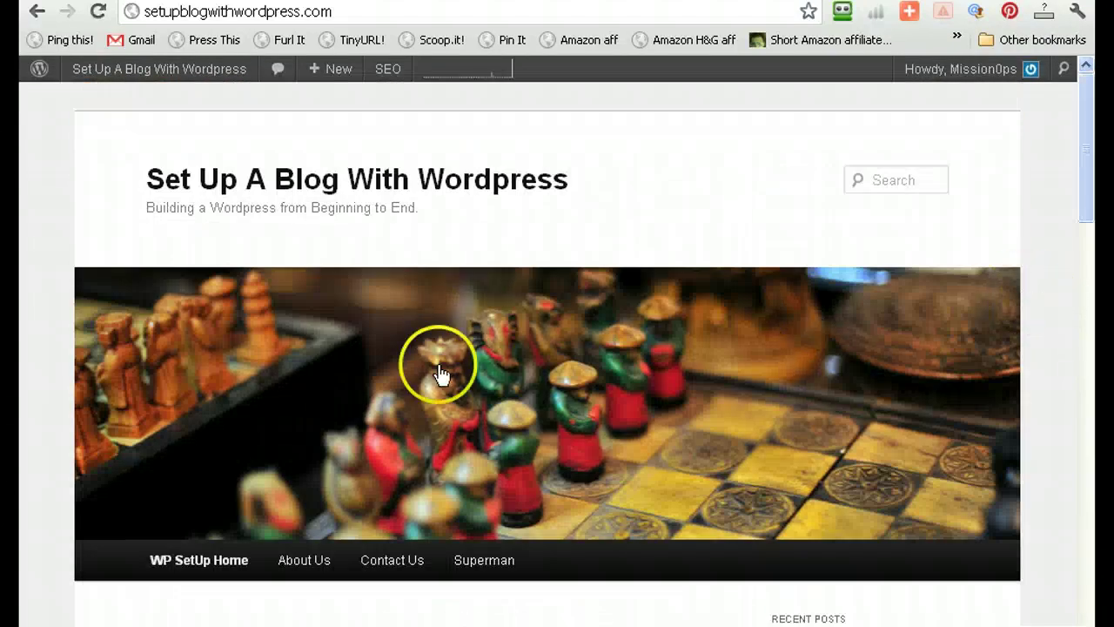
- Return to the Custom Header page and remove the chessboard header image
left_click(435, 0)
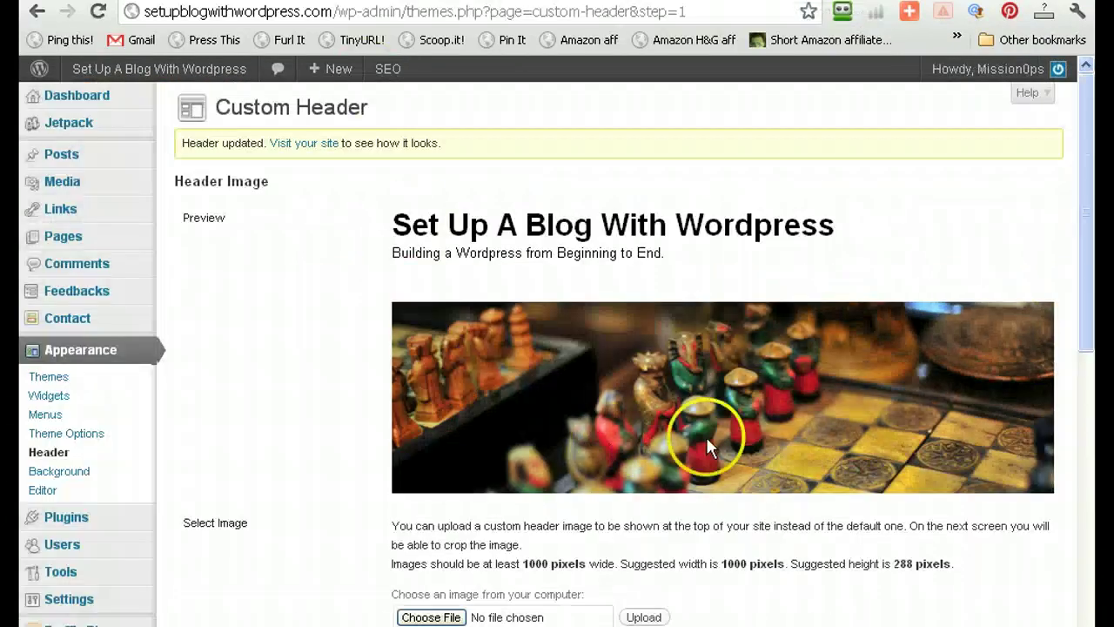
scroll(712, 444, "down", 3)
scroll(552, 392, "down", 5)
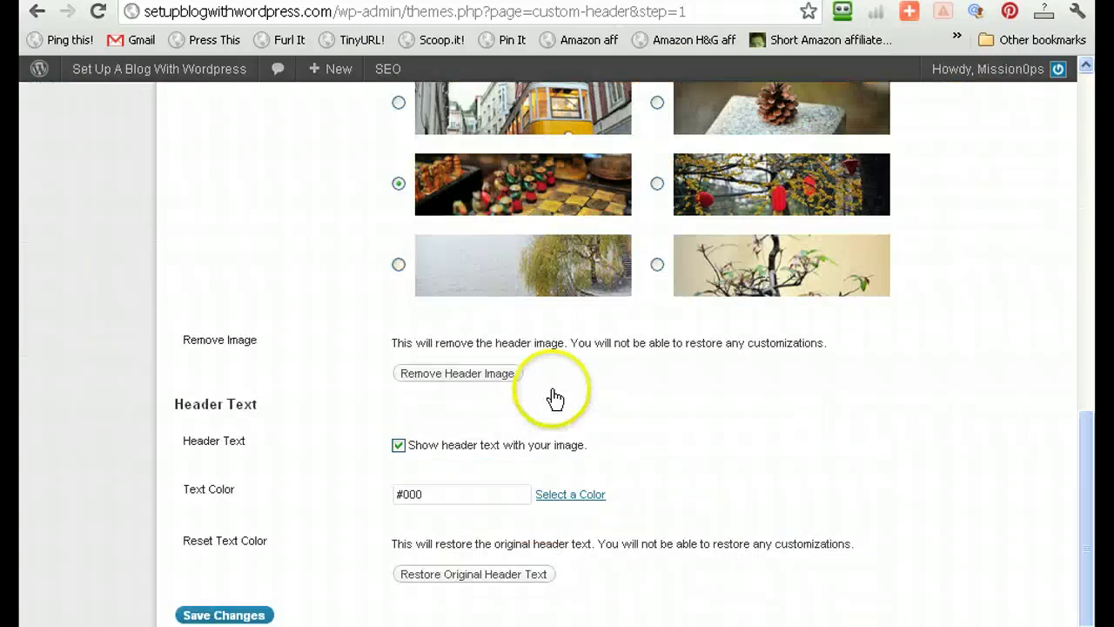
left_click(489, 376)
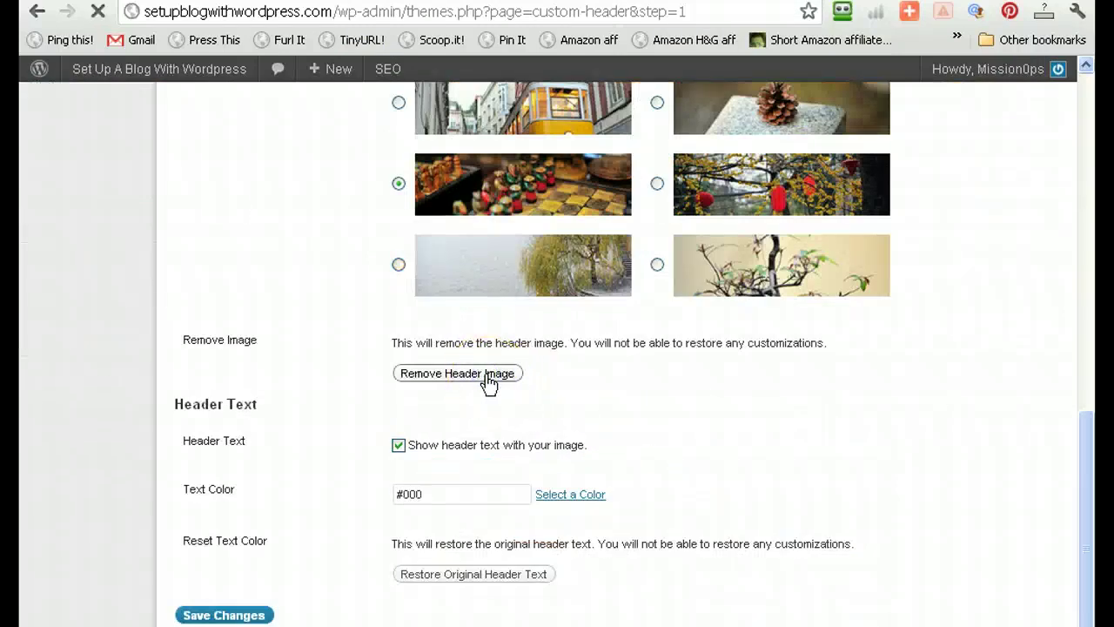
scroll(810, 436, "down", 10)
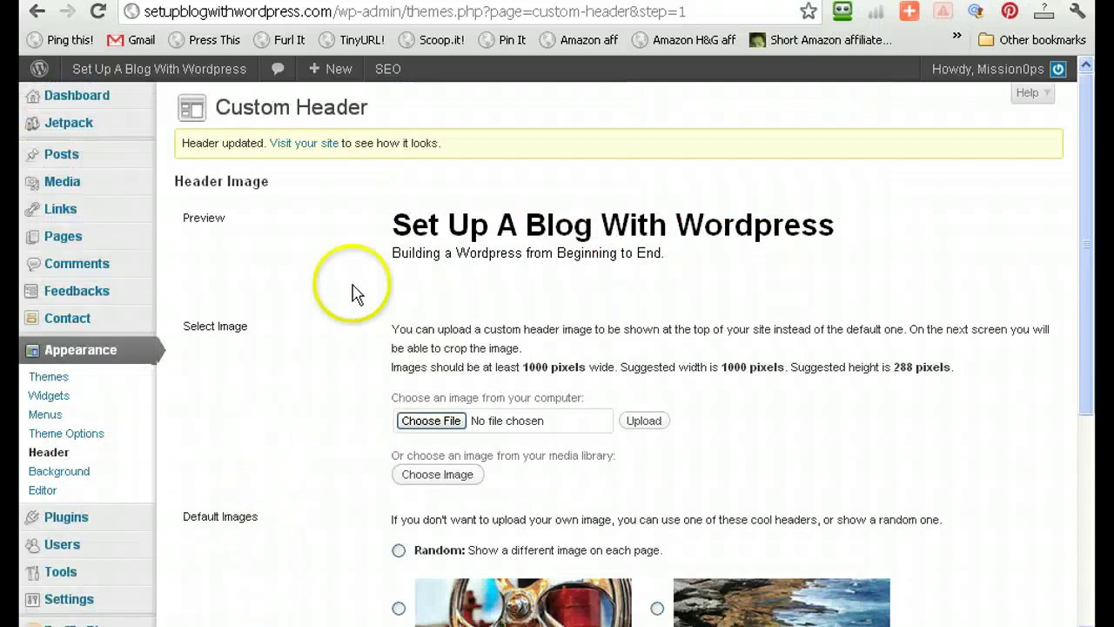
- Open the Custom Background page and look at the live blog for comparison
scroll(272, 319, "down", 3)
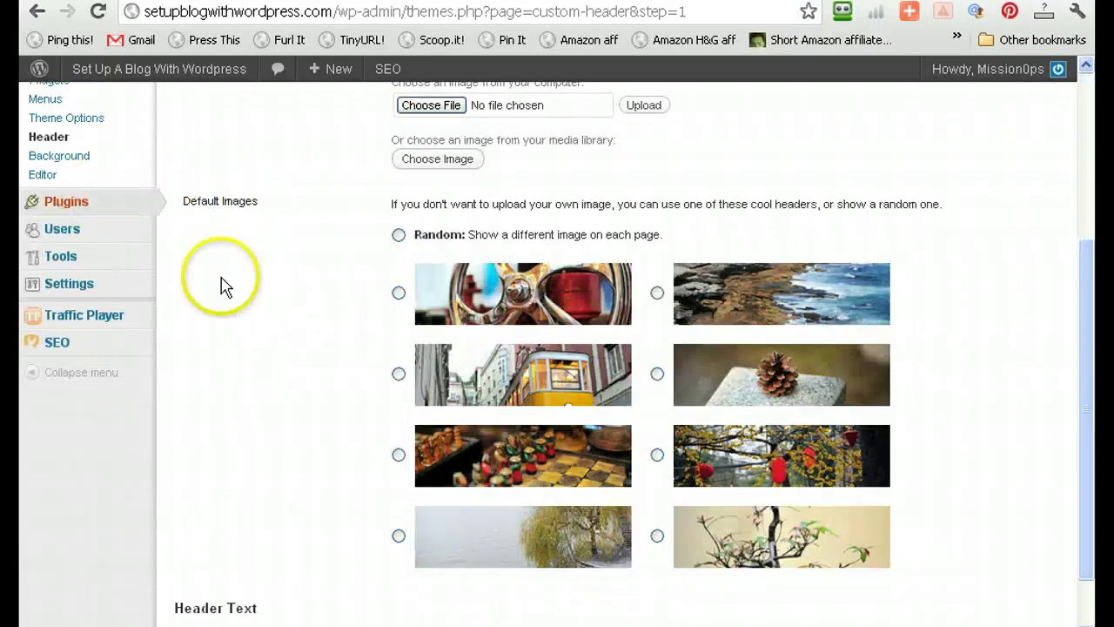
scroll(341, 378, "up", 3)
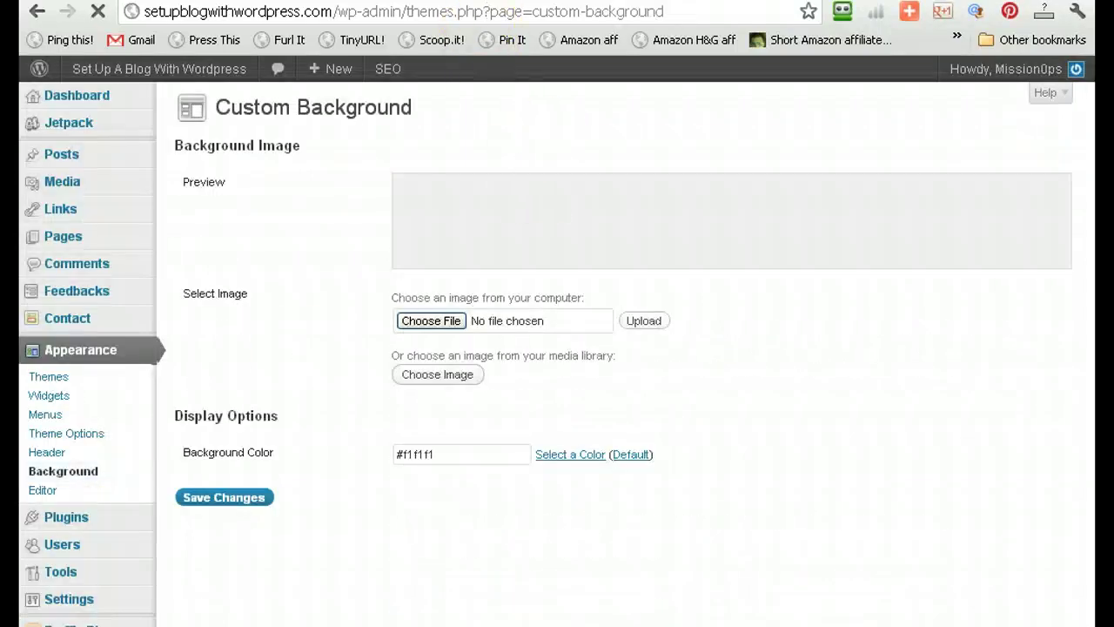
left_click(475, 1)
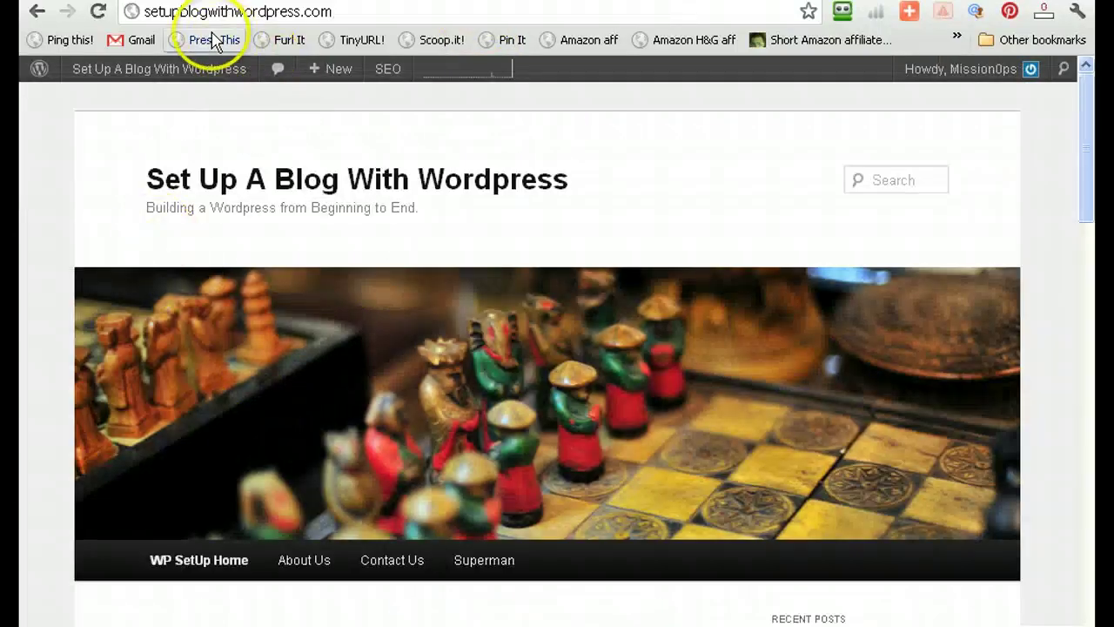
- Open the Menus screen, remove the Superman item from the Main Menu, save the menu, and switch to the live blog
left_click(206, 200)
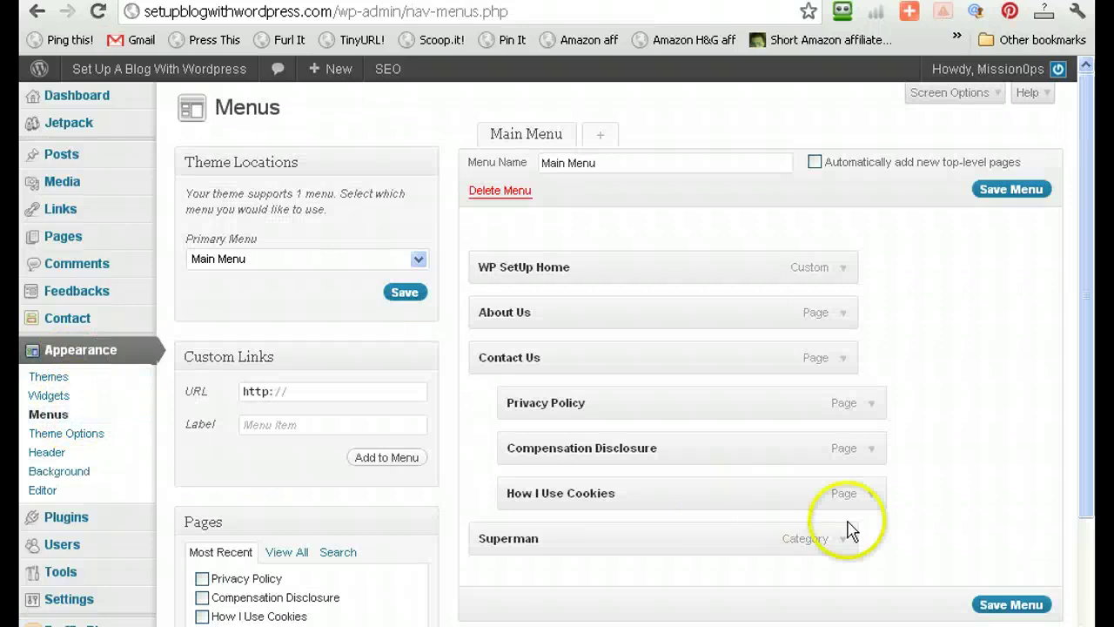
left_click(847, 539)
scroll(921, 552, "down", 3)
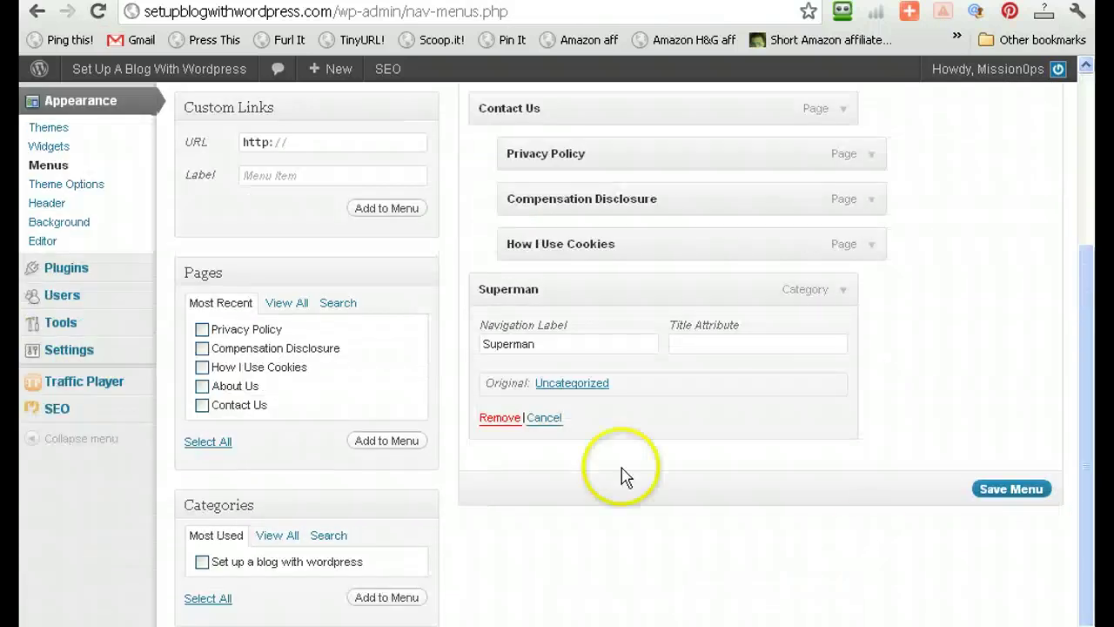
left_click(488, 418)
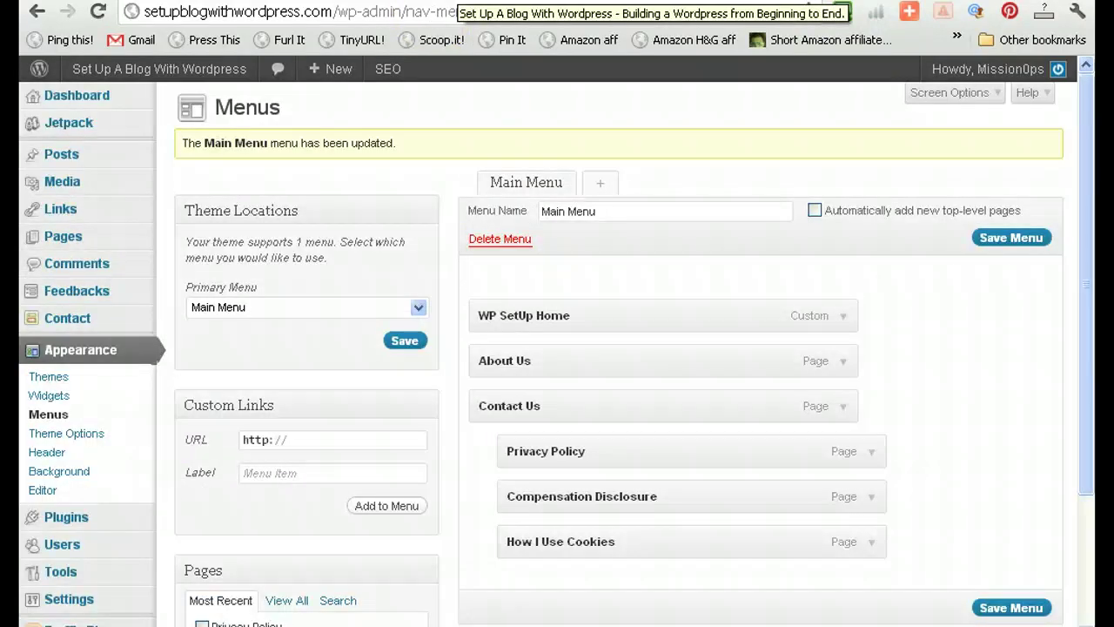
key("ctrl+Tab")
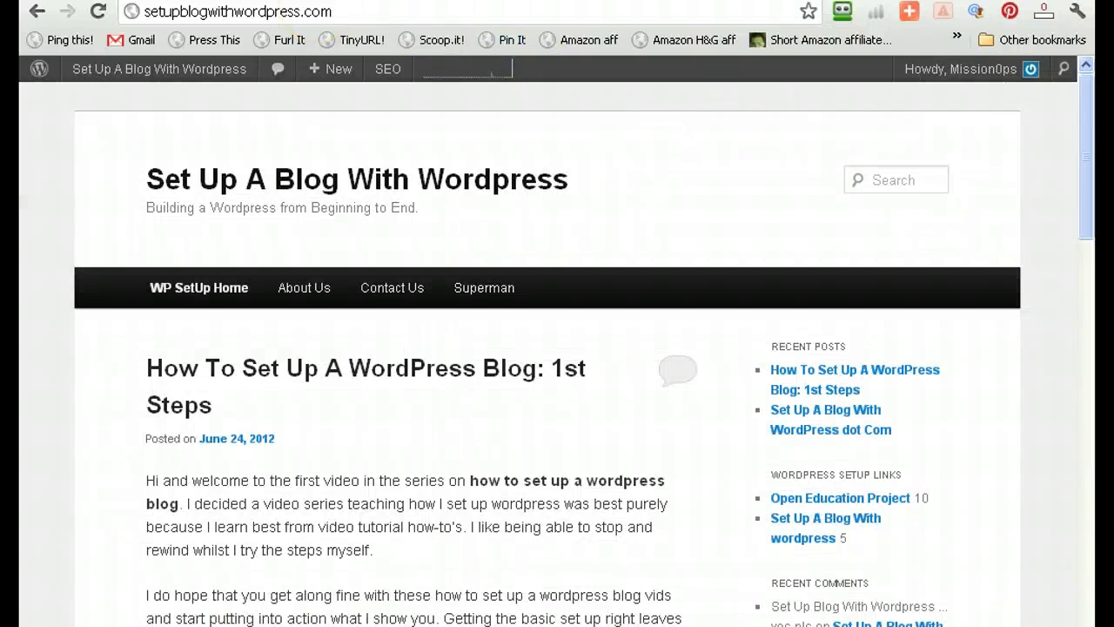
key("ctrl+Tab")
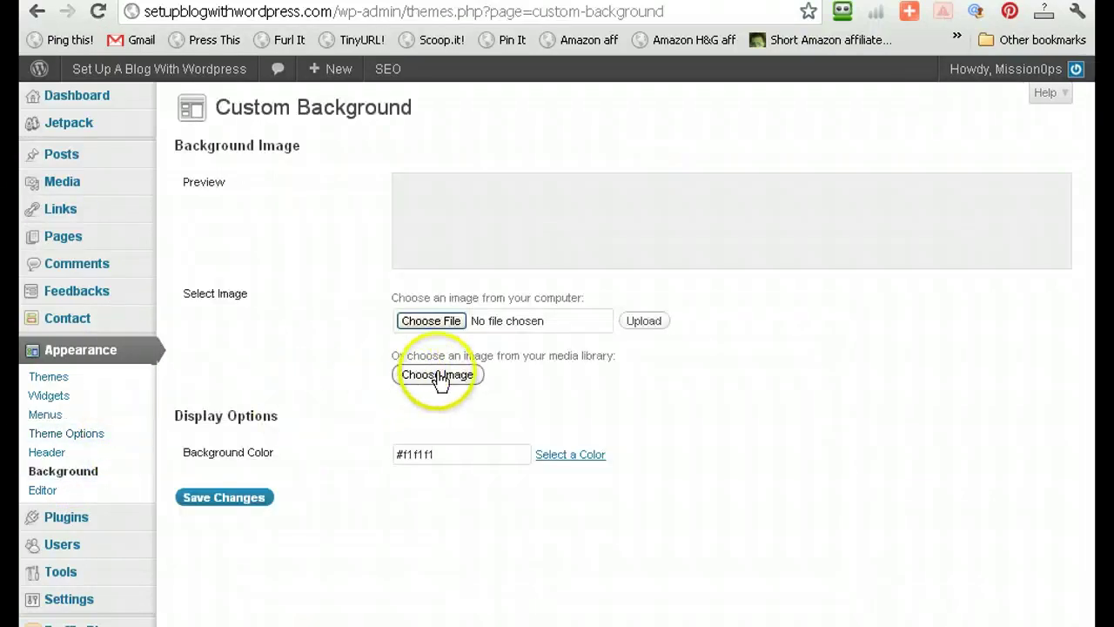
left_click(436, 321)
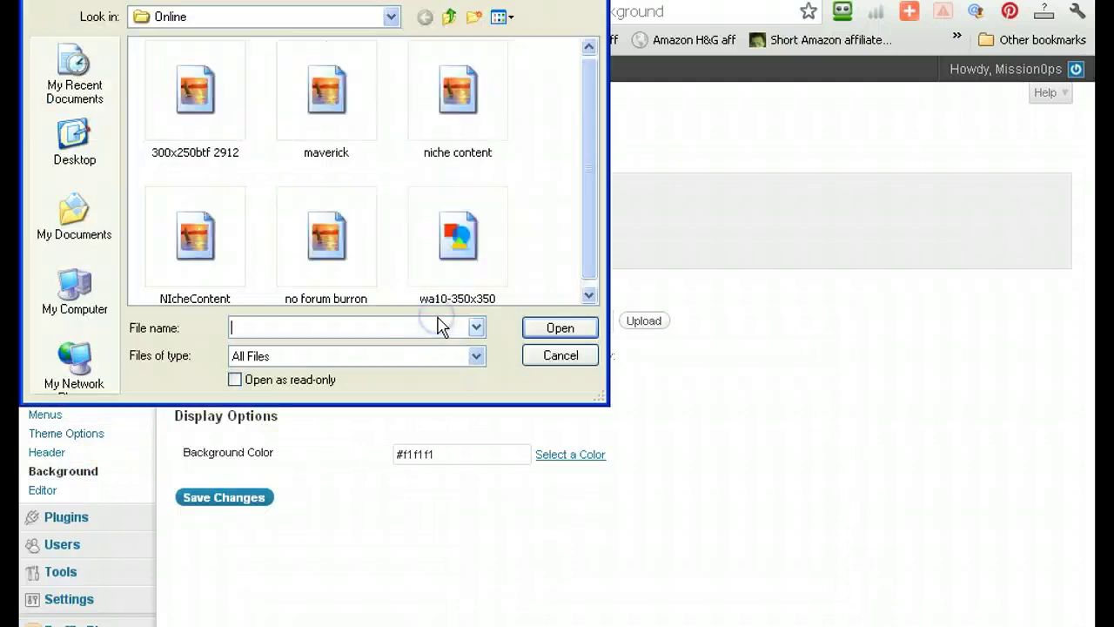
left_click_drag(585, 118, 589, 125)
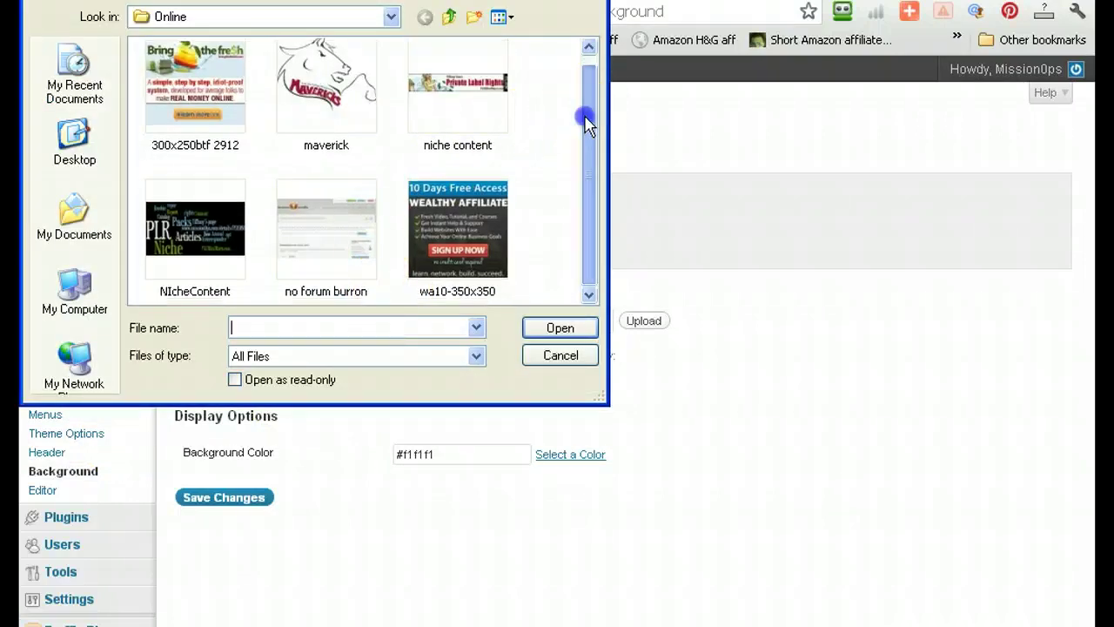
mouse_move(585, 183)
left_mouse_down()
mouse_move(584, 90)
mouse_move(582, 202)
left_mouse_up()
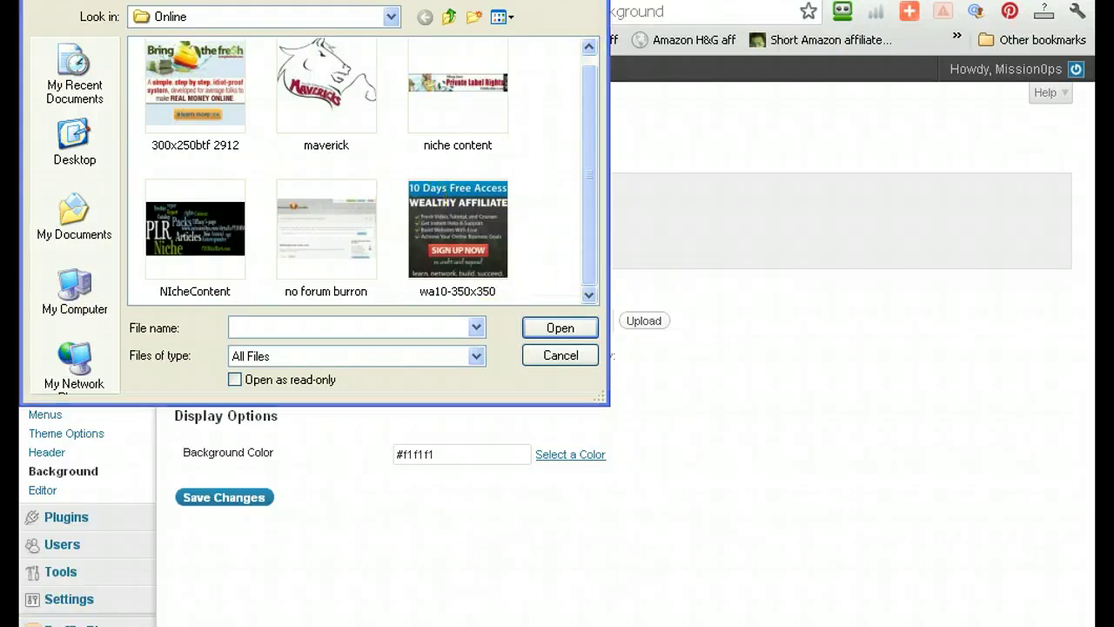
left_click(558, 362)
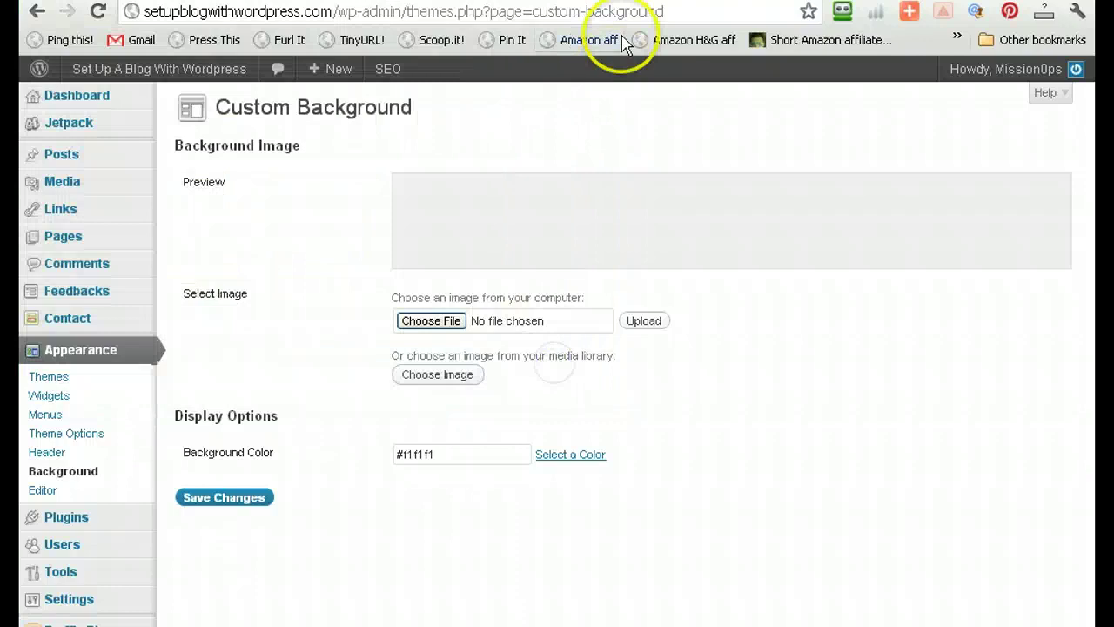
- Search Google for "wordpress" in a new tab and show the image results
left_click(604, 10)
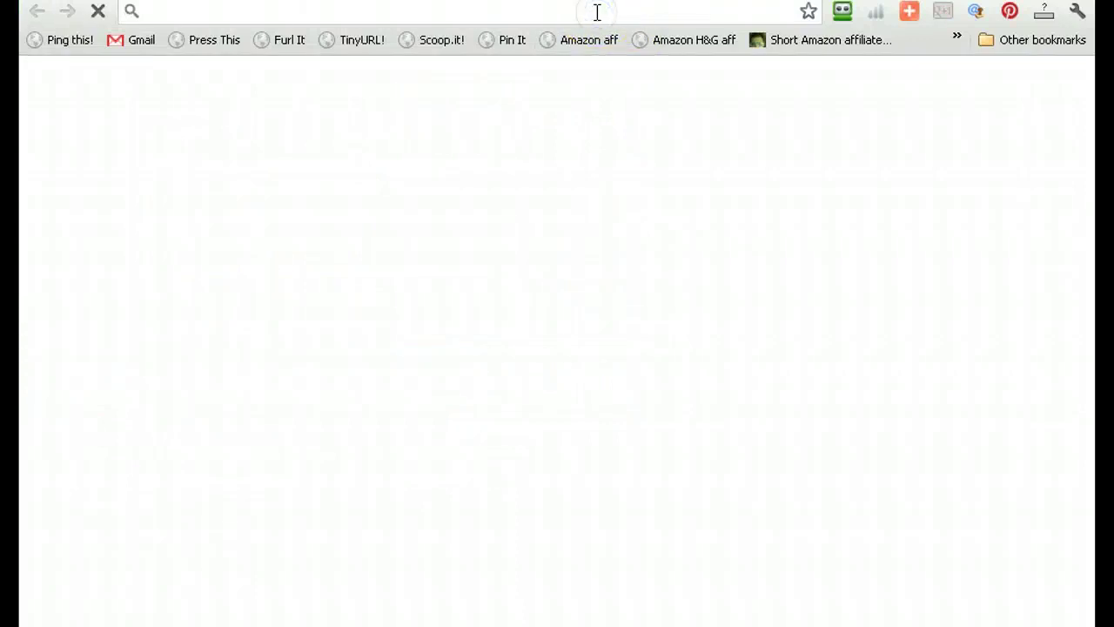
type("wordp")
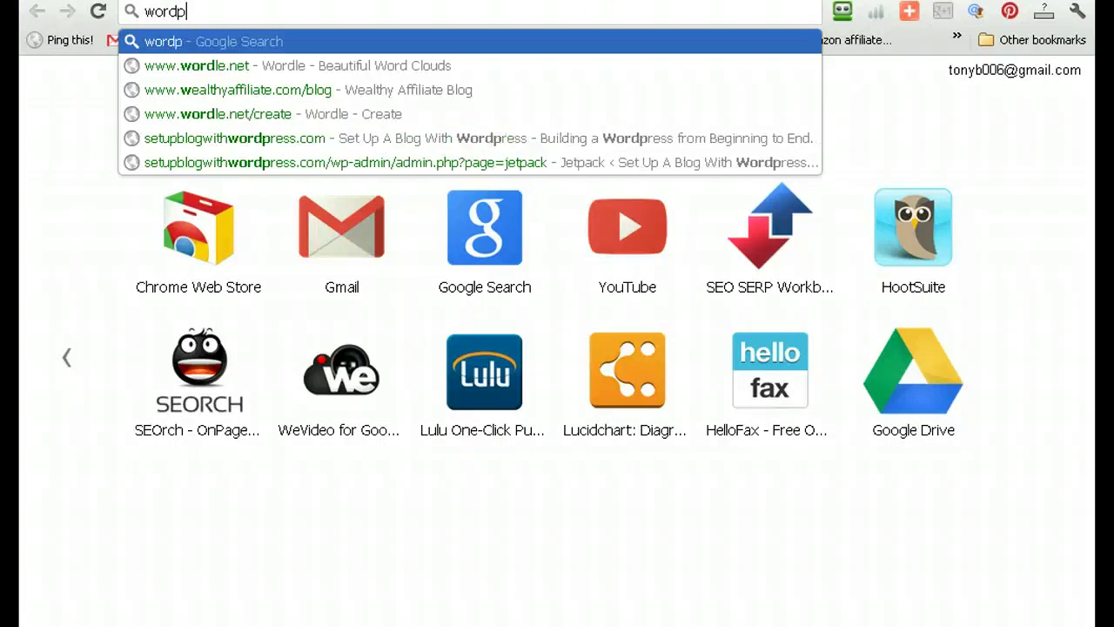
type("ress")
key("Return")
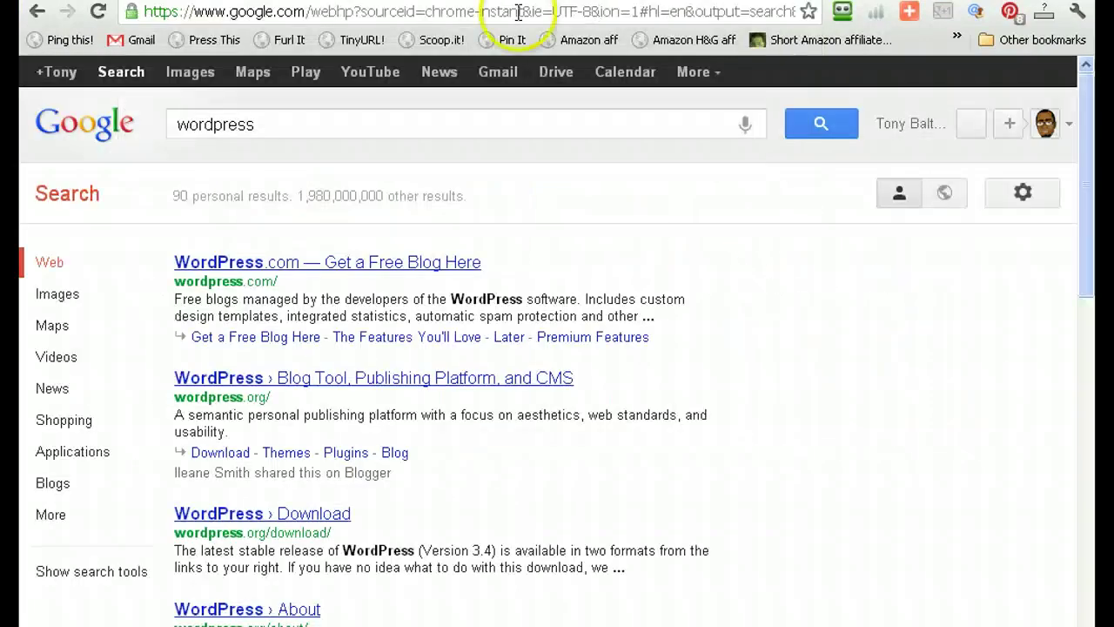
left_click(203, 71)
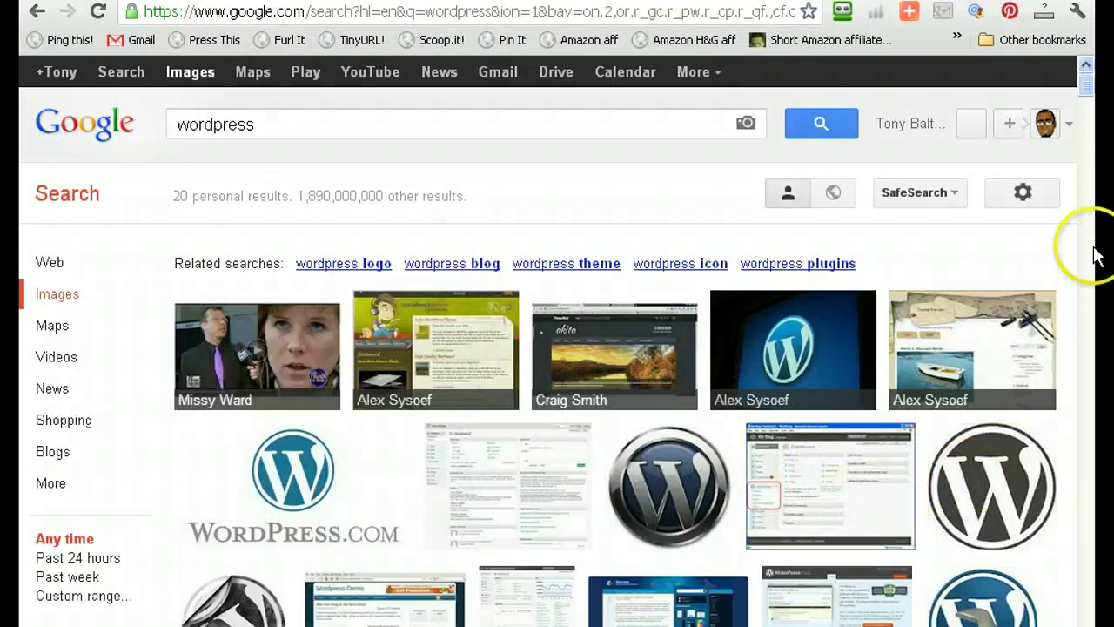
- Check the grey WordPress logo result, return to the image results, and open the full-size blue WordPress logo with the wrench
left_click(964, 510)
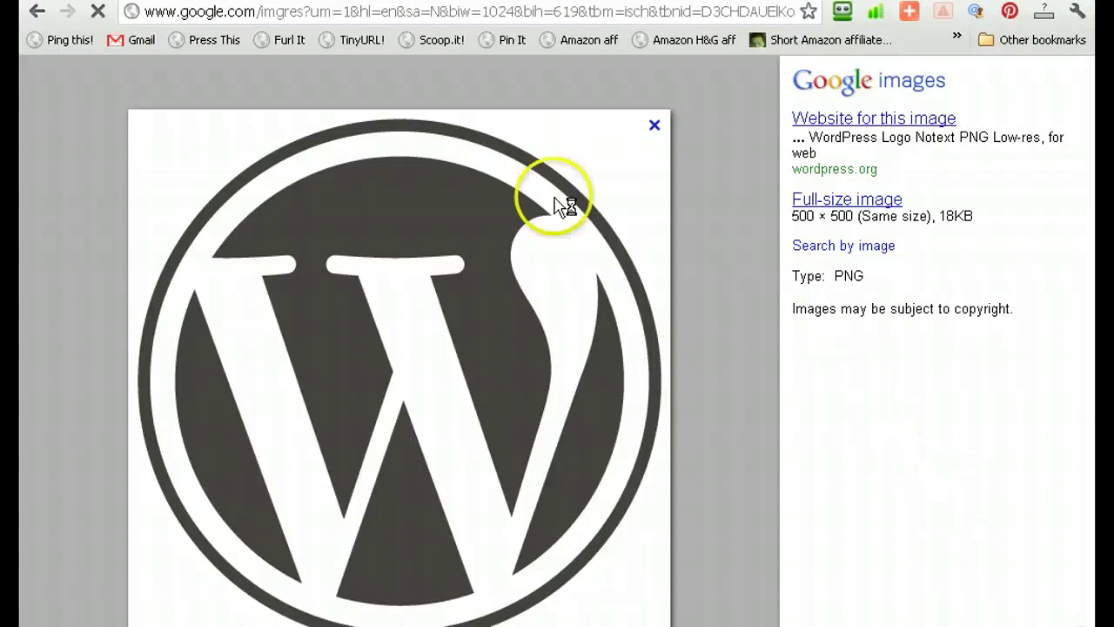
left_click(30, 13)
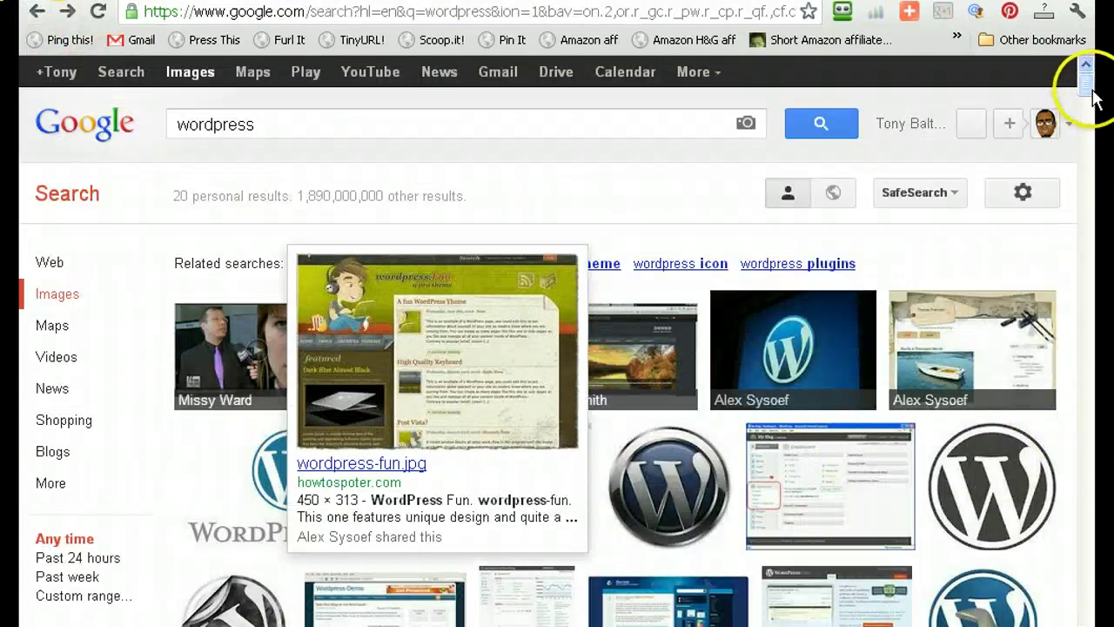
scroll(1094, 98, "down", 3)
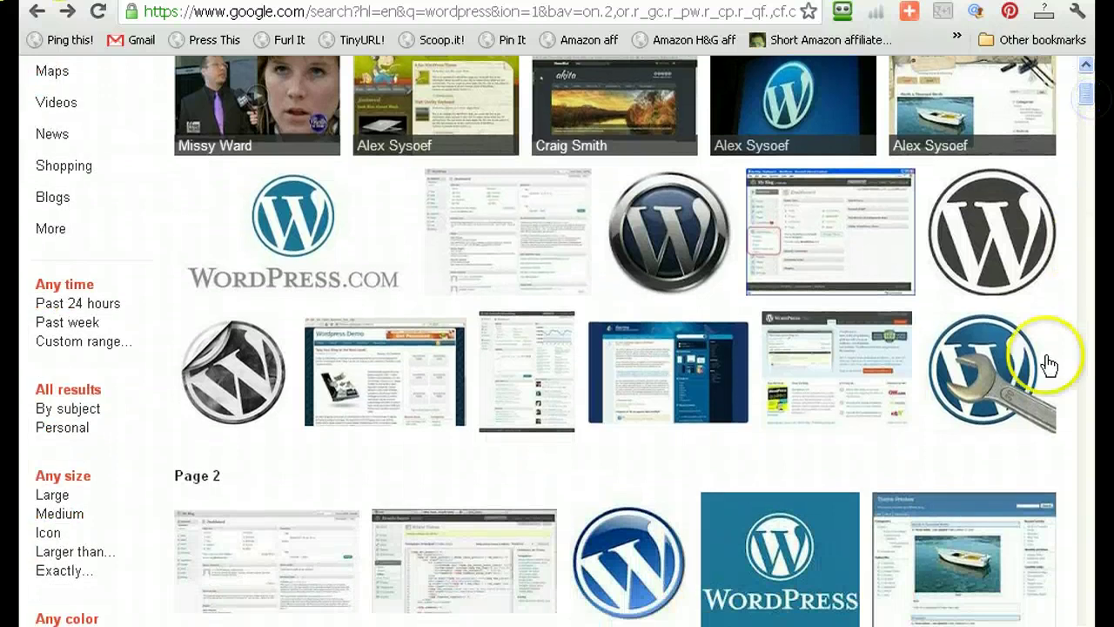
mouse_move(1029, 383)
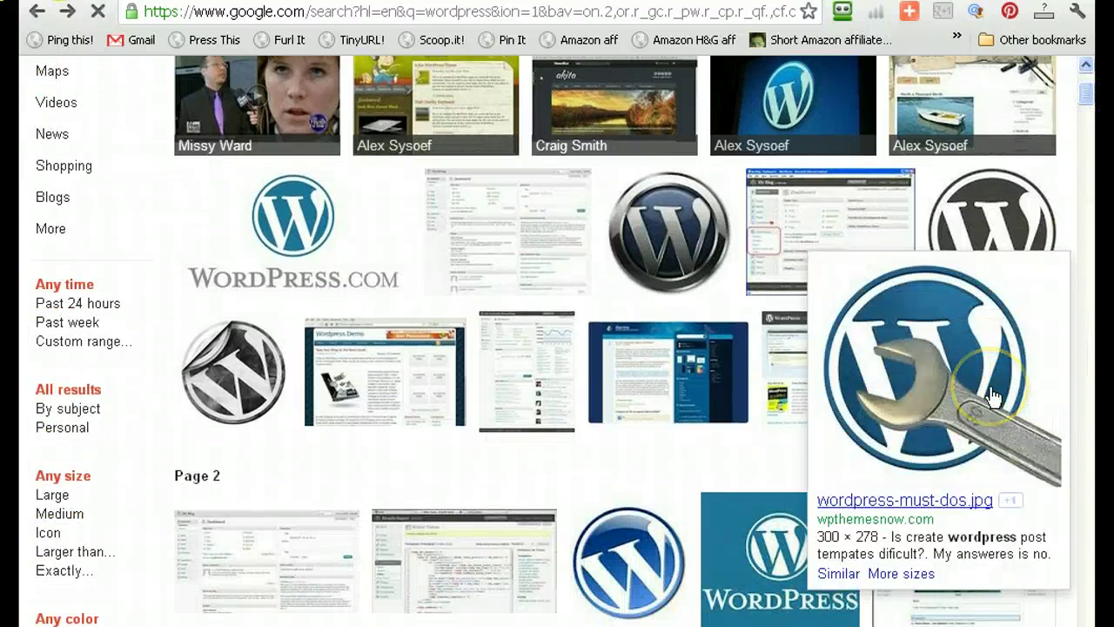
left_click(993, 396)
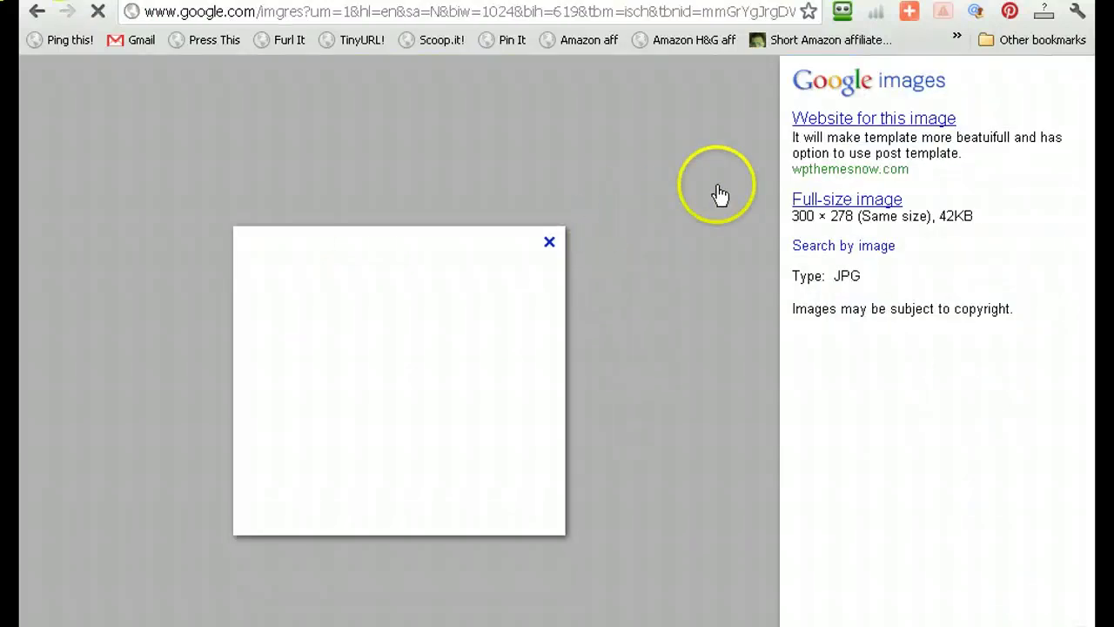
left_click(839, 205)
- Save the wrench logo image to the Desktop as a JPEG named wordpress-must-dos
right_click(189, 231)
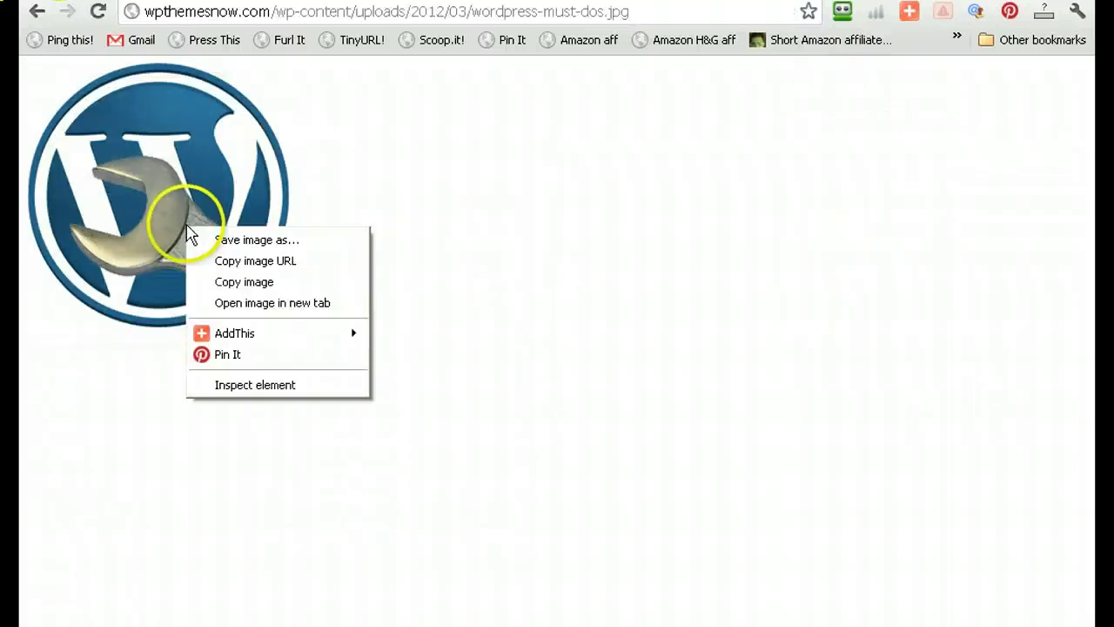
left_click(209, 236)
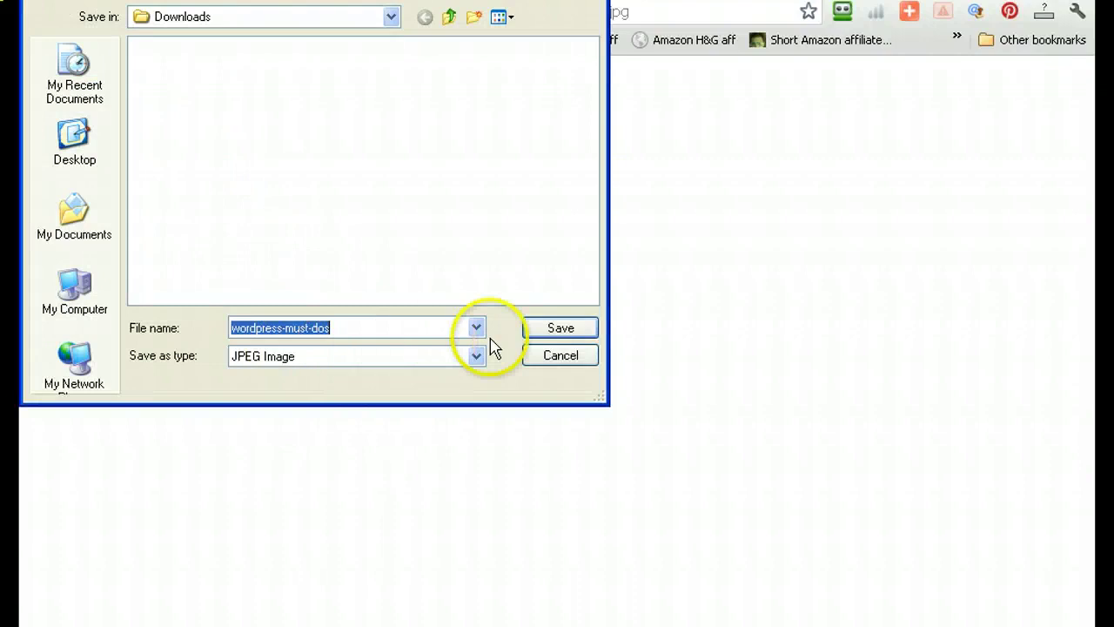
left_click(88, 153)
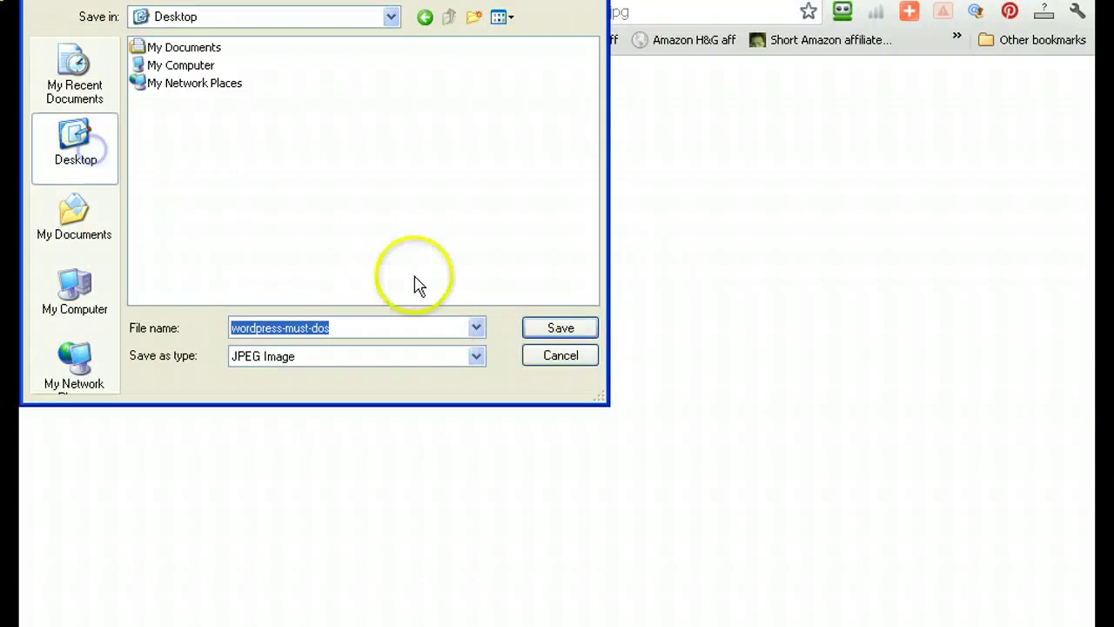
left_click(562, 327)
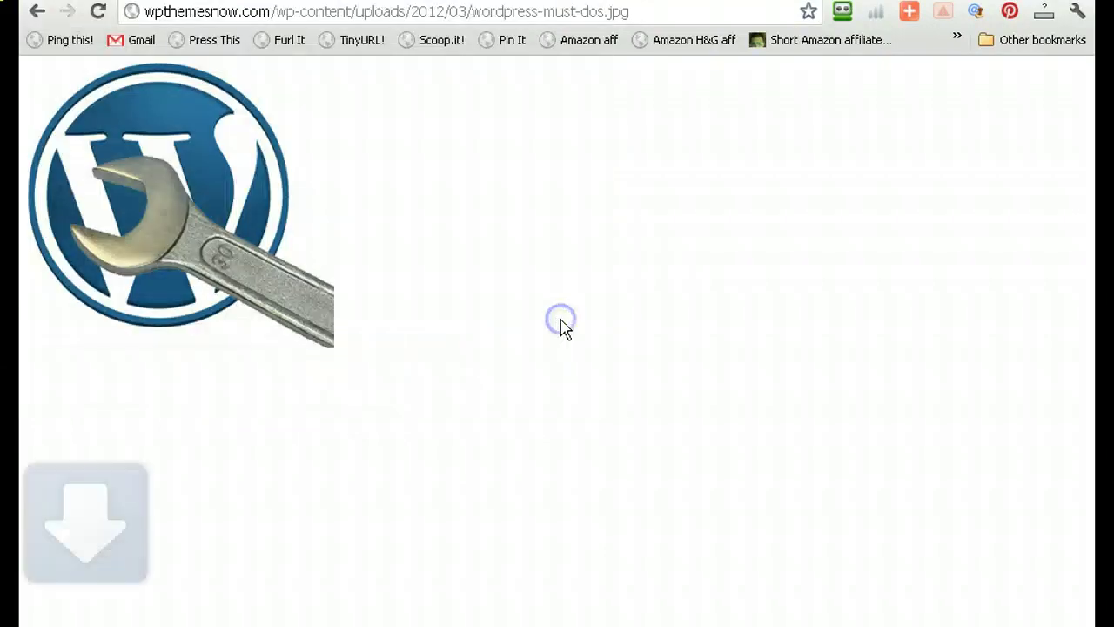
- Go back to the image preview, close it to reach the wpthemesnow.com source site, and look through its home page
left_click(39, 12)
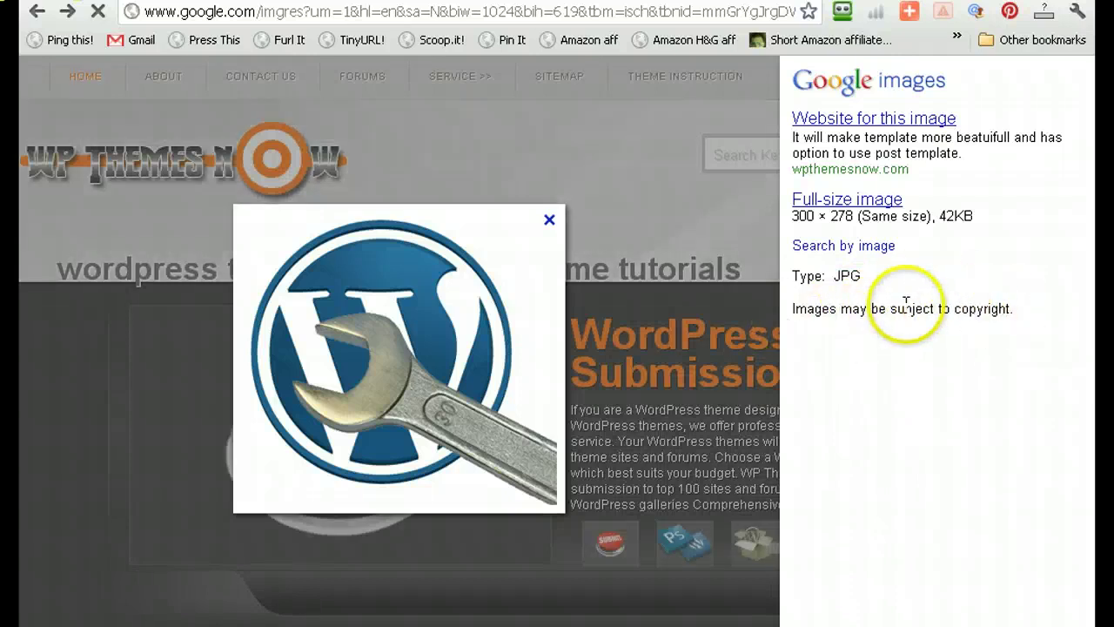
left_click(545, 223)
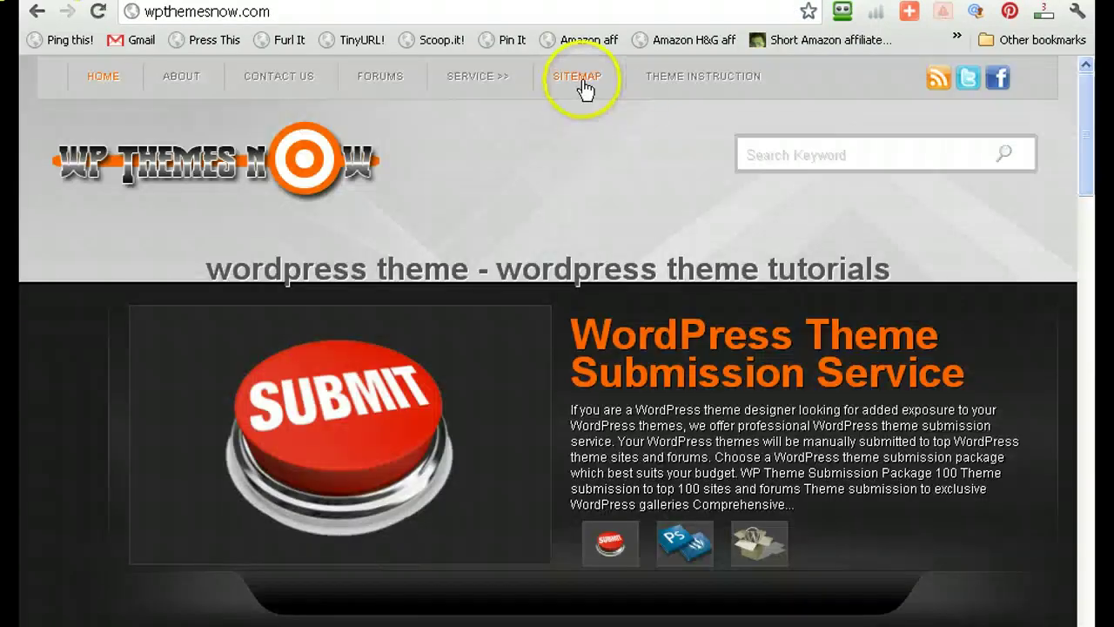
scroll(1062, 218, "down", 10)
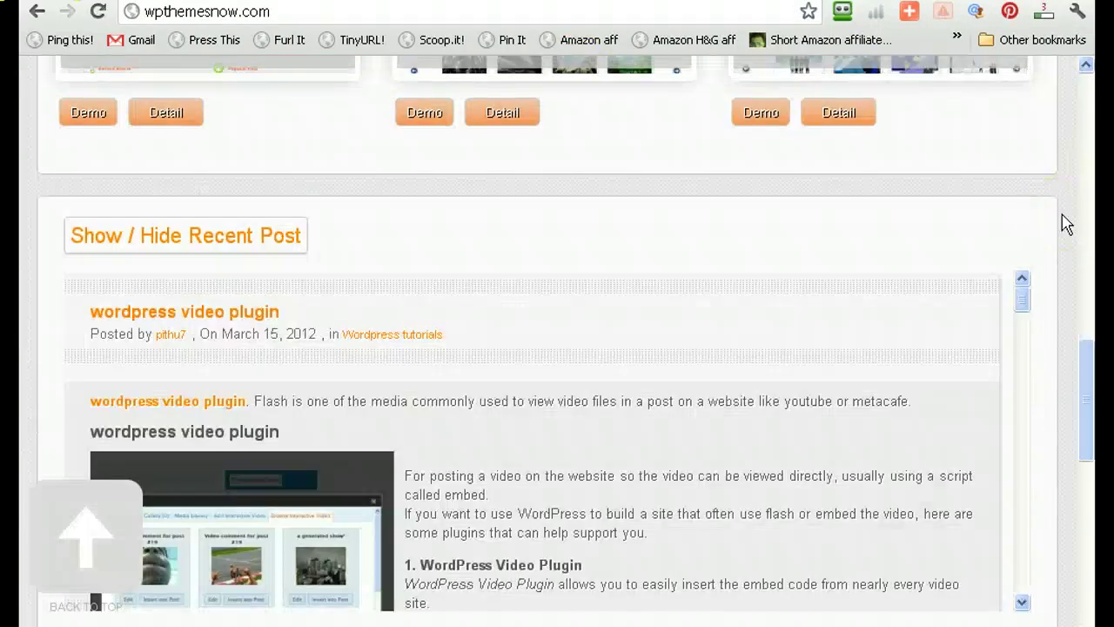
scroll(1062, 224, "down", 10)
scroll(1062, 224, "up", 20)
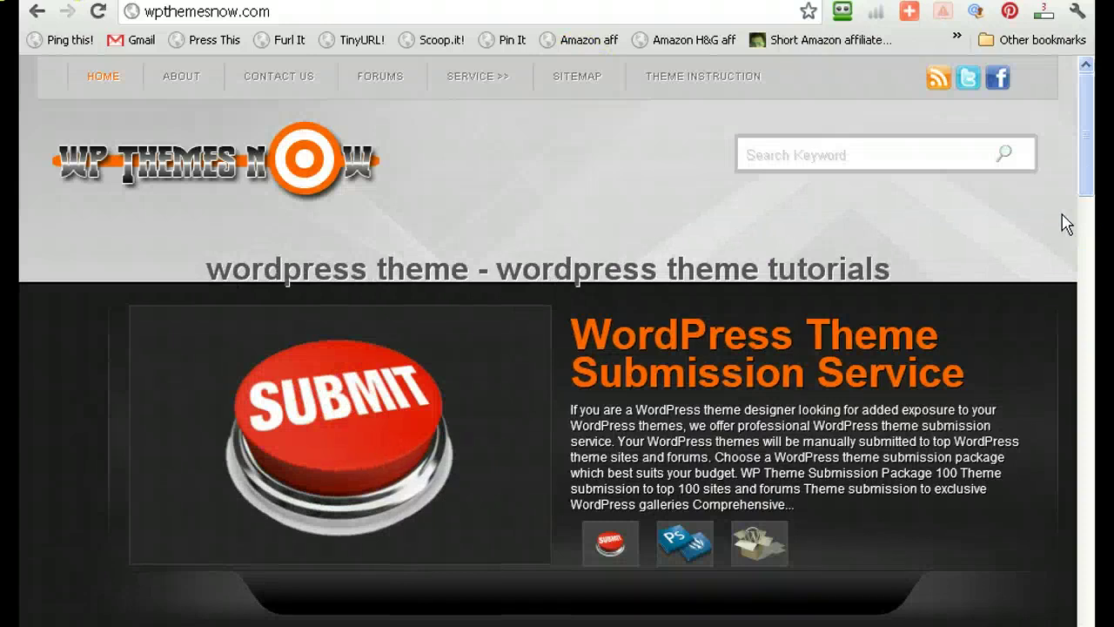
scroll(1062, 221, "down", 10)
scroll(1062, 219, "up", 10)
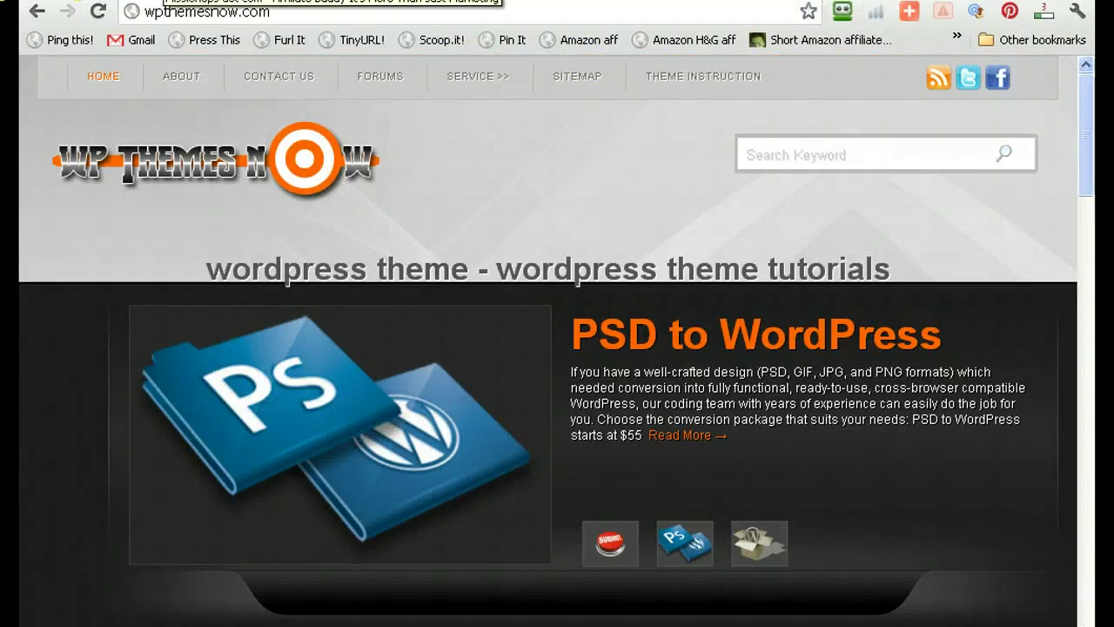
- Return to the Custom Background page and upload wordpress-must-dos from the Desktop as the background image
key("ctrl+Tab")
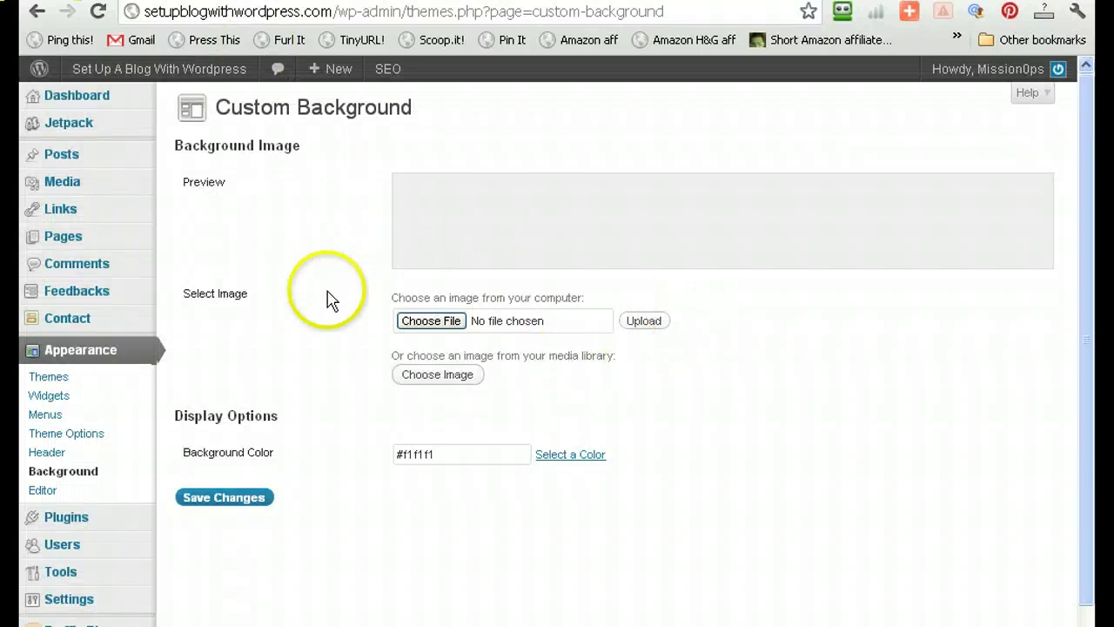
left_click(429, 329)
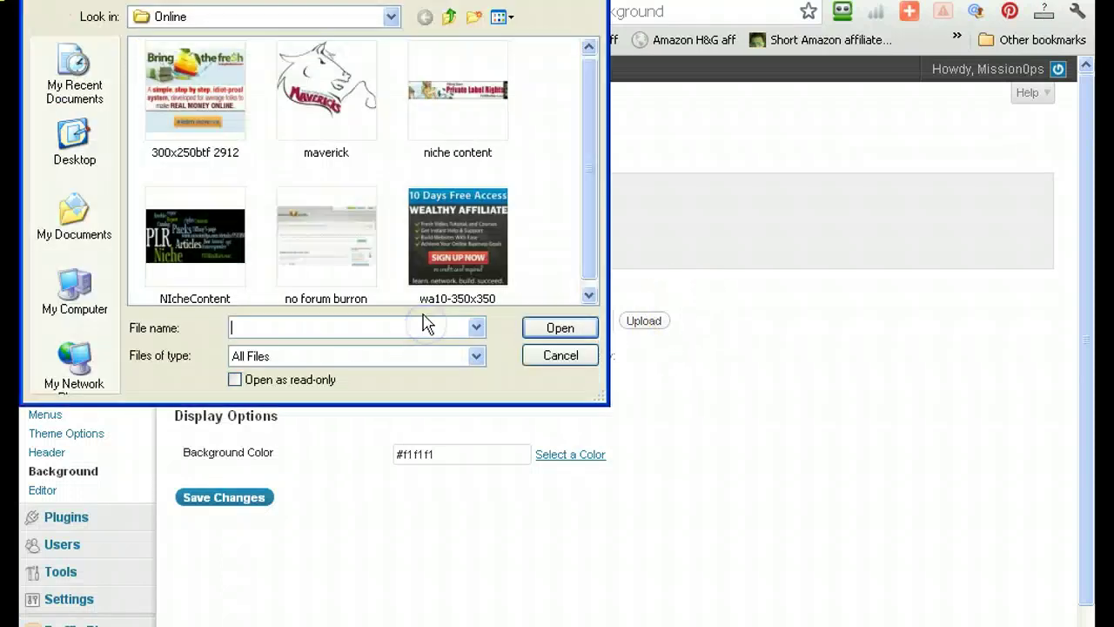
left_click(77, 157)
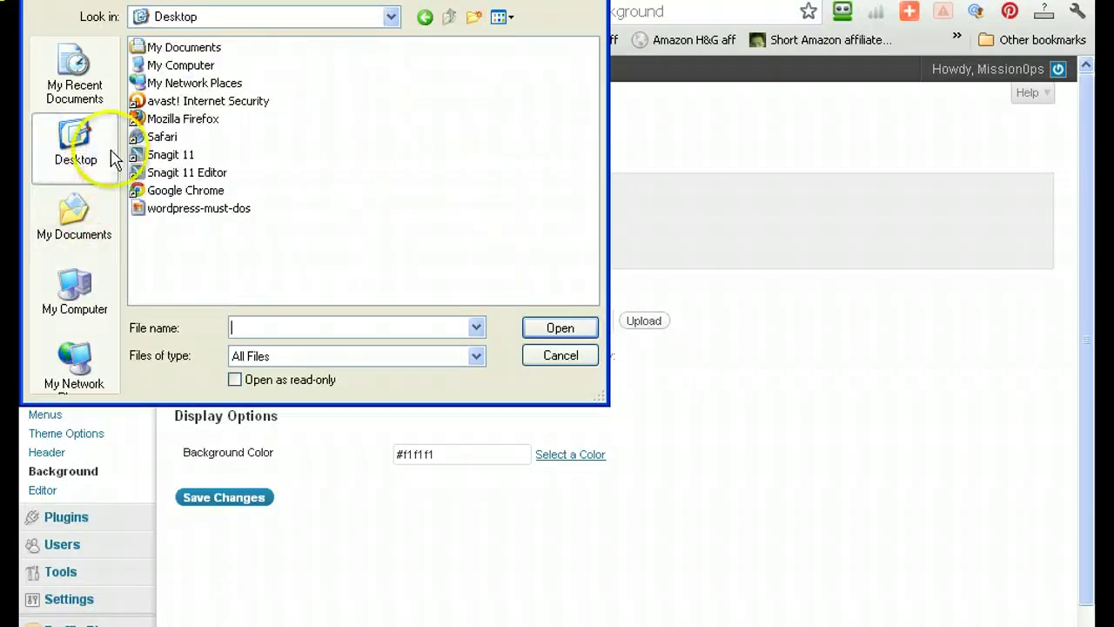
double_click(140, 207)
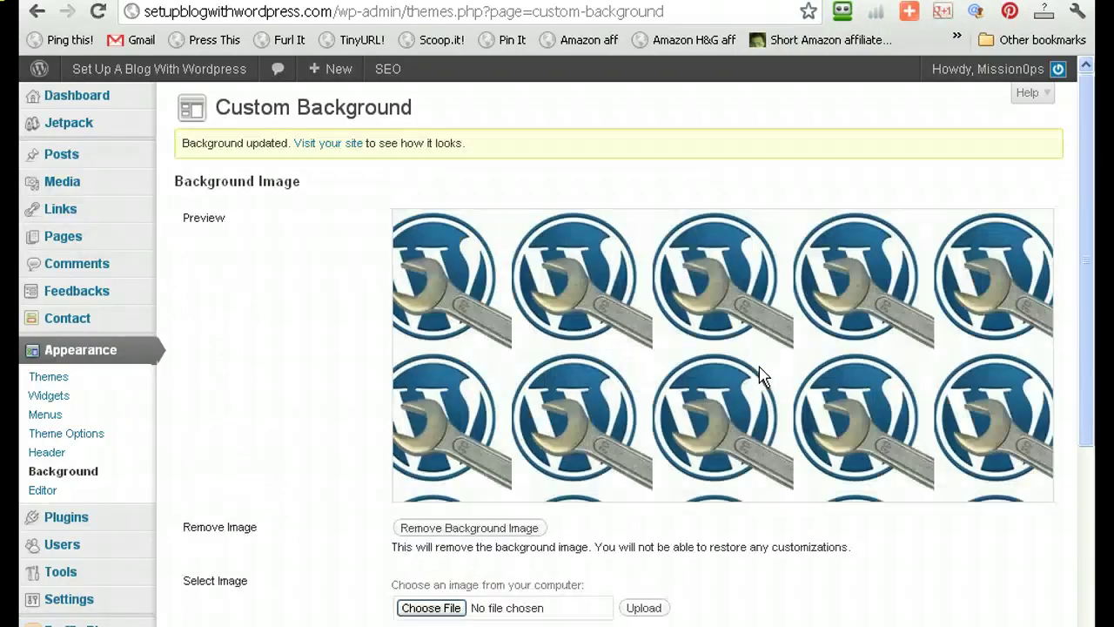
- Try the Left position for the background image, and set its position to Right
scroll(760, 376, "down", 4)
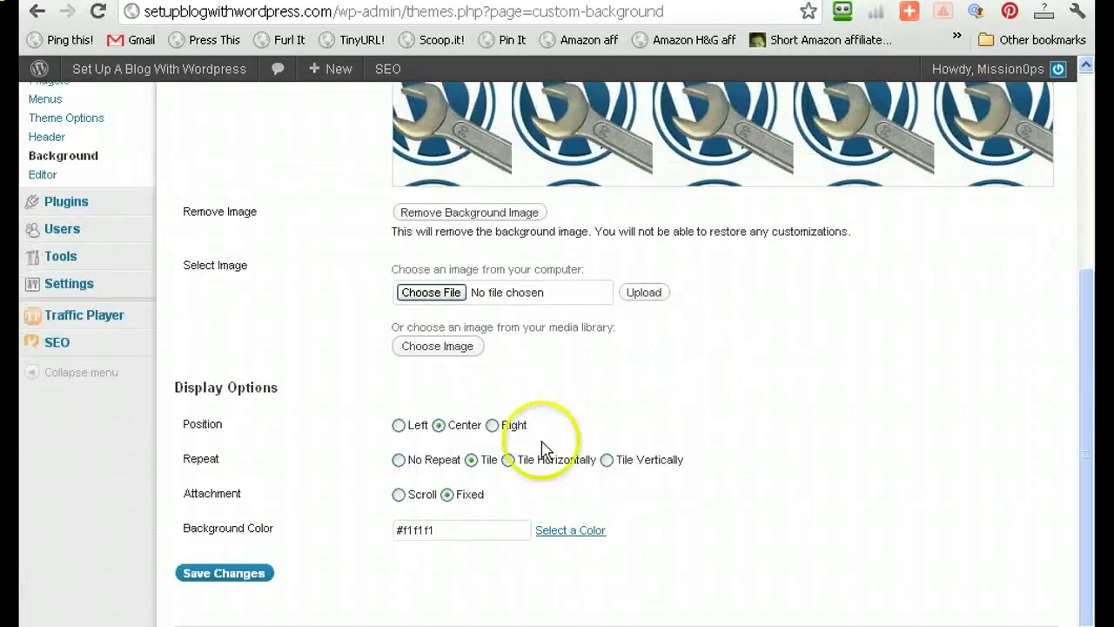
left_click(398, 426)
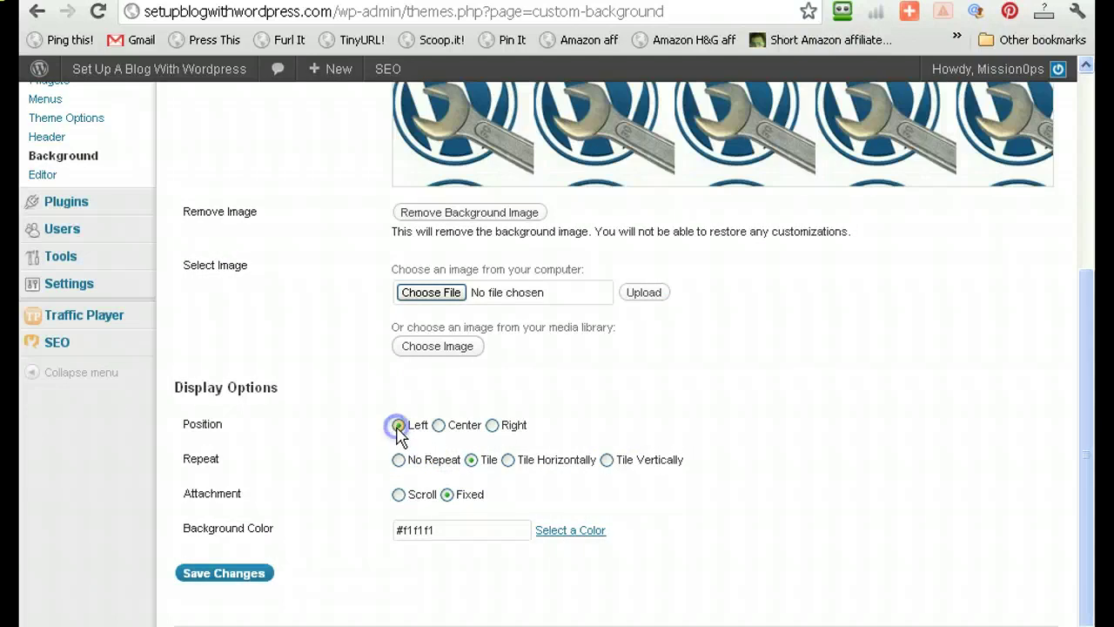
left_click(492, 426)
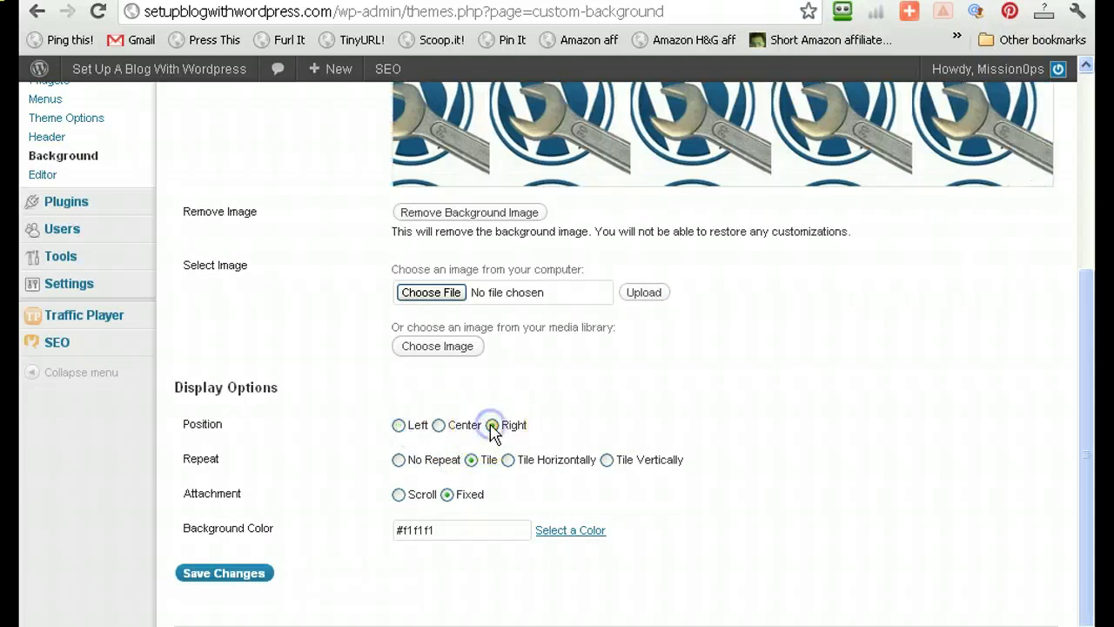
- Try the No Repeat, Tile and Tile Horizontally options for the background image, then set Repeat to Tile Vertically and save the changes
left_click(401, 461)
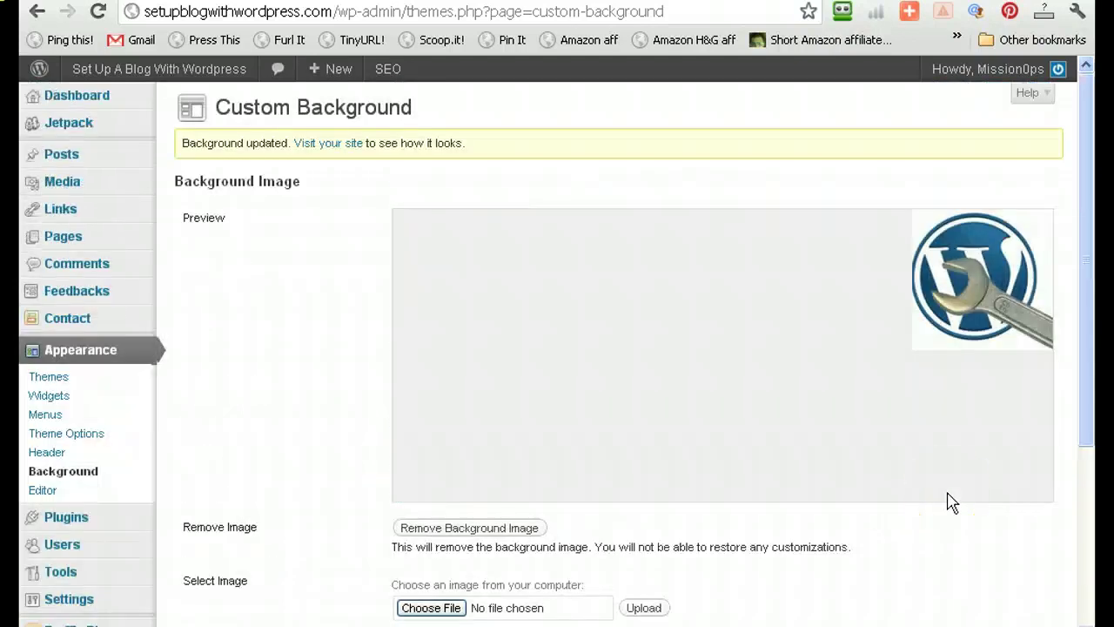
scroll(952, 502, "down", 3)
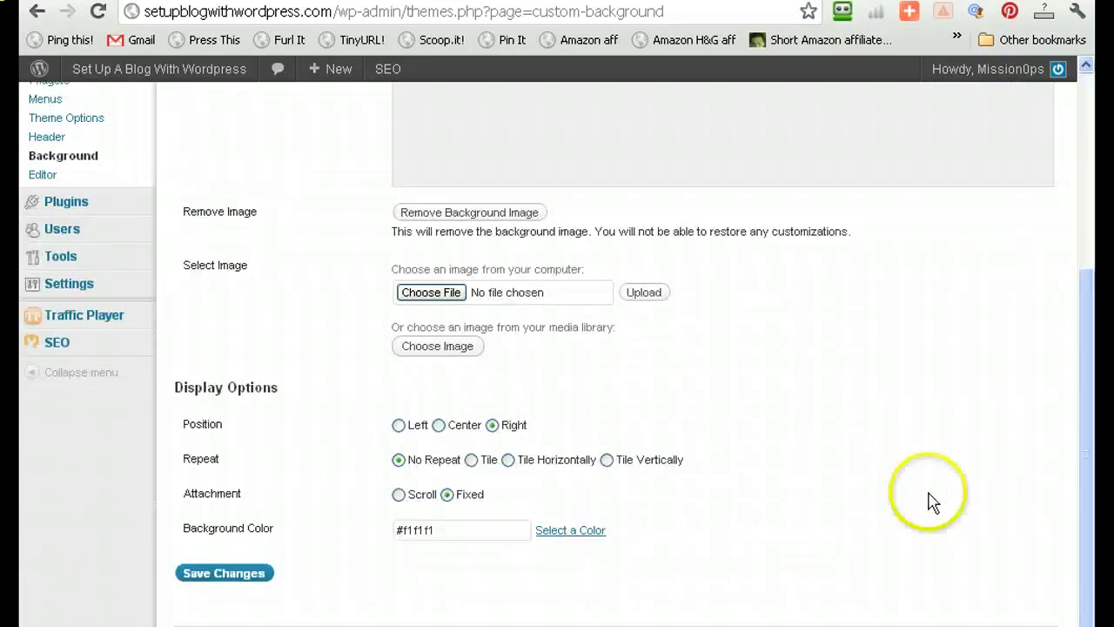
left_click(473, 461)
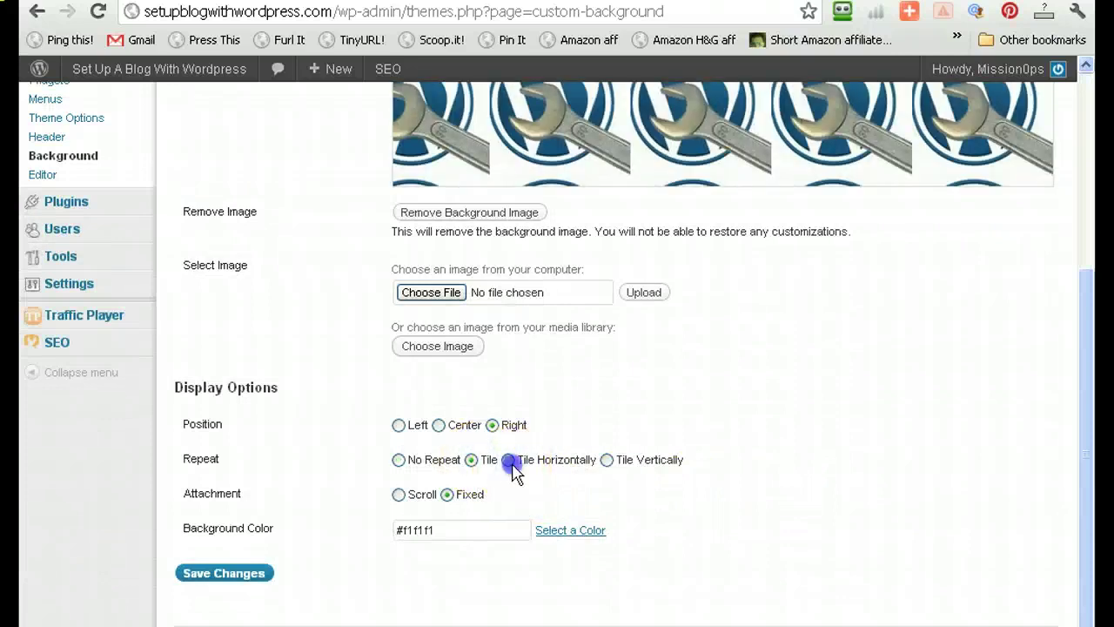
left_click(509, 460)
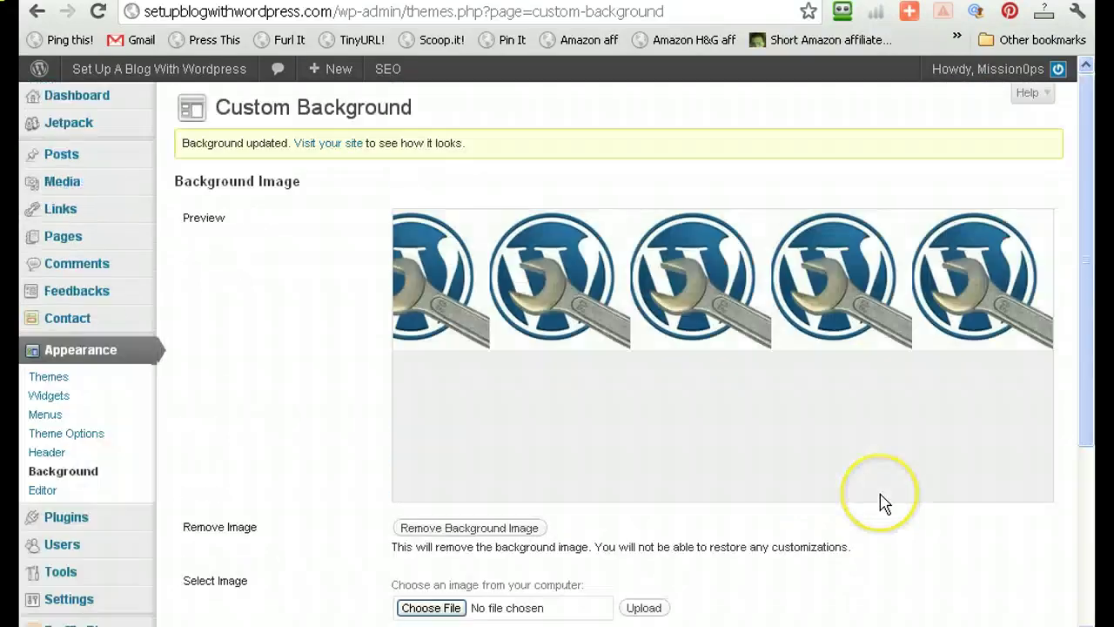
scroll(880, 494, "down", 3)
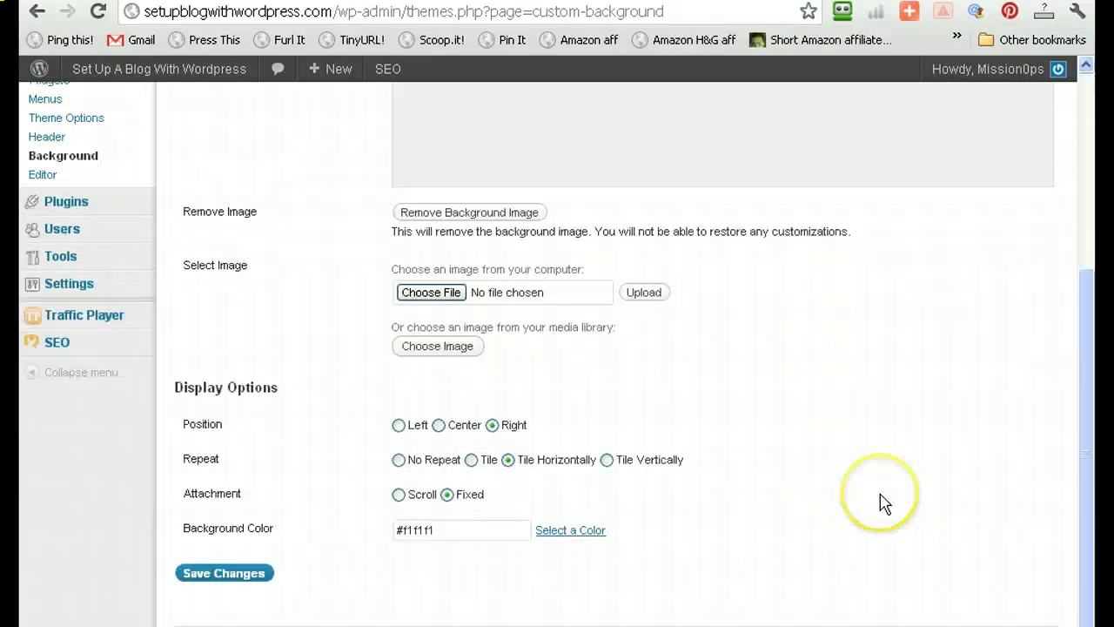
left_click(606, 461)
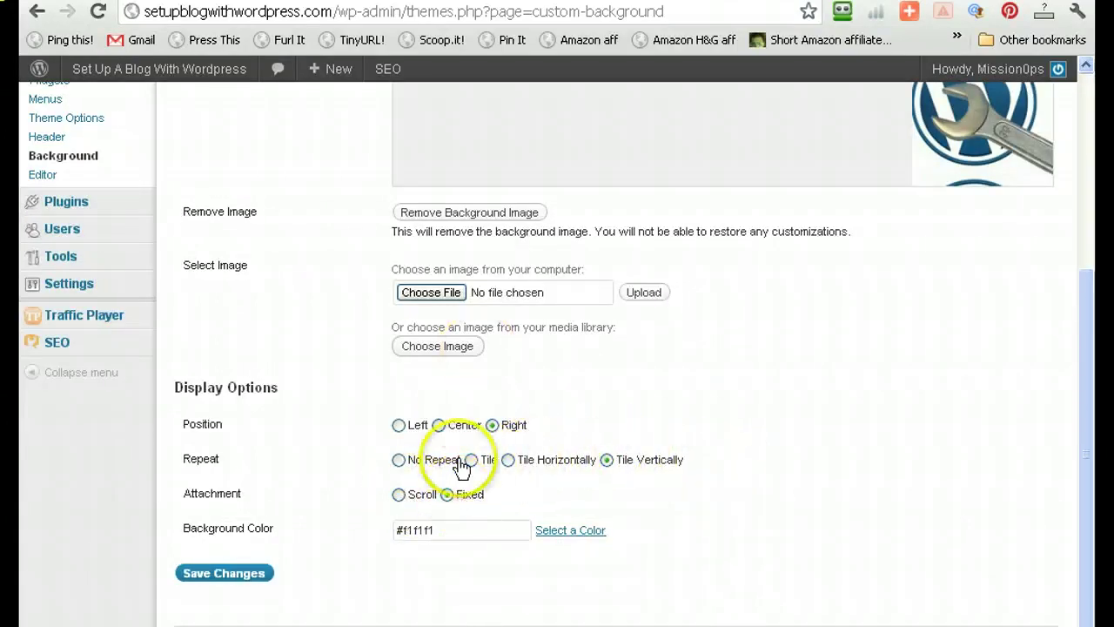
left_click(269, 568)
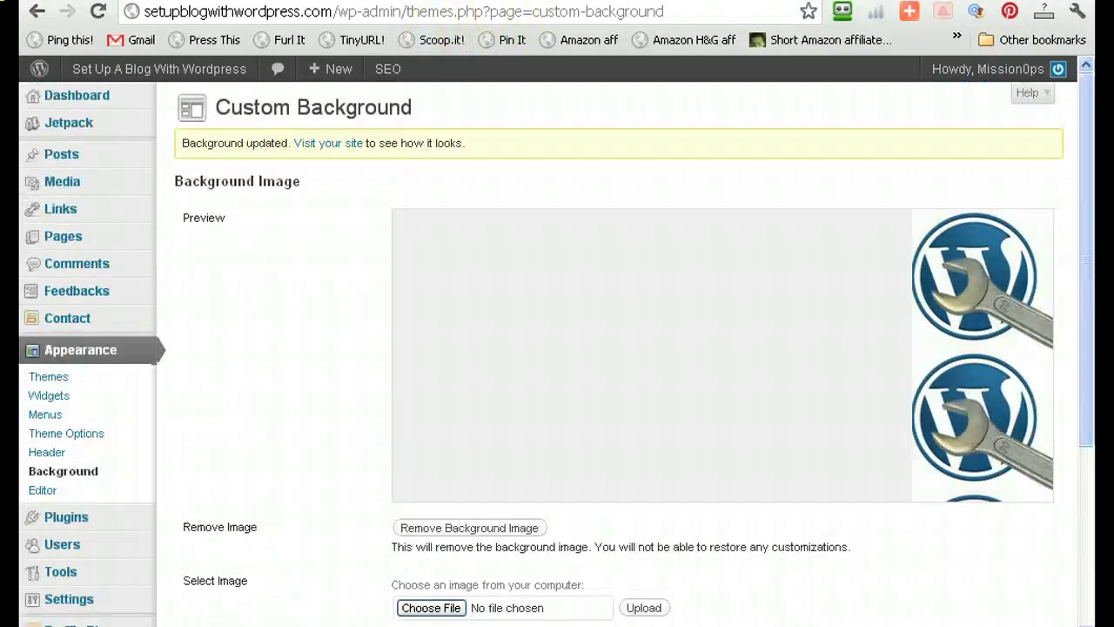
- Reload the blog's home page to check the right-hand vertically tiled background, and return to the Custom Background page
key("ctrl+Tab")
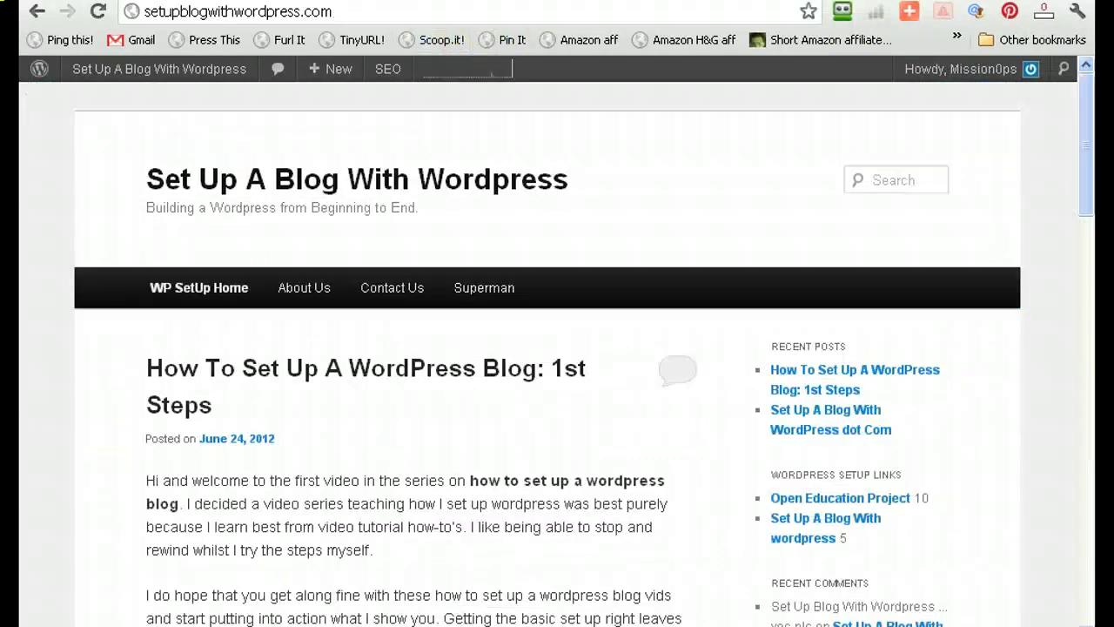
key("ctrl+Tab")
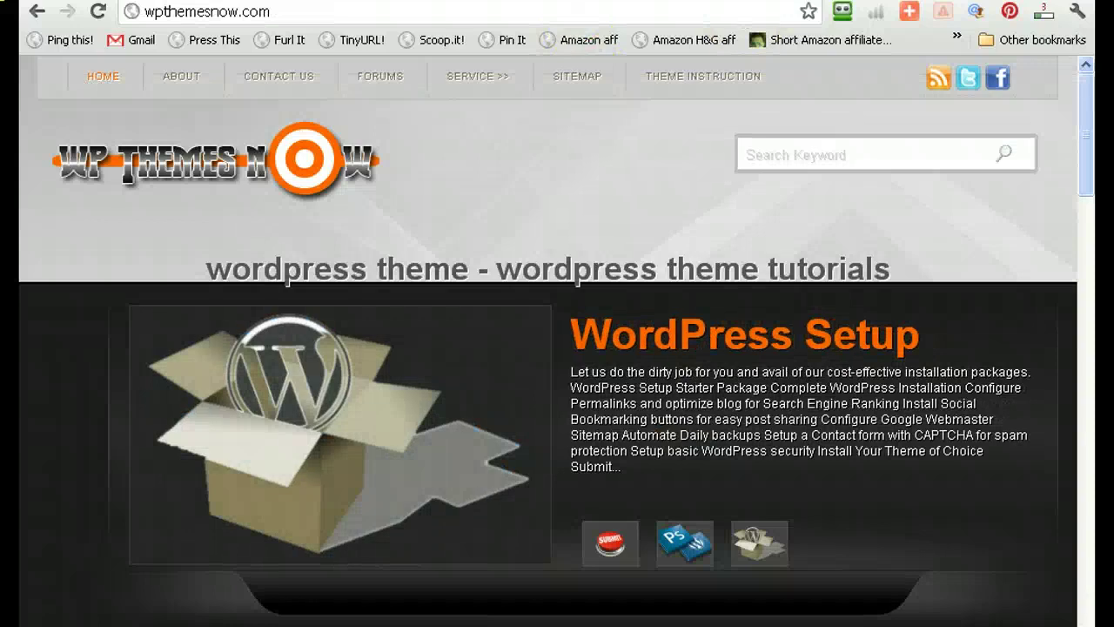
key("ctrl+Tab")
left_click(446, 195)
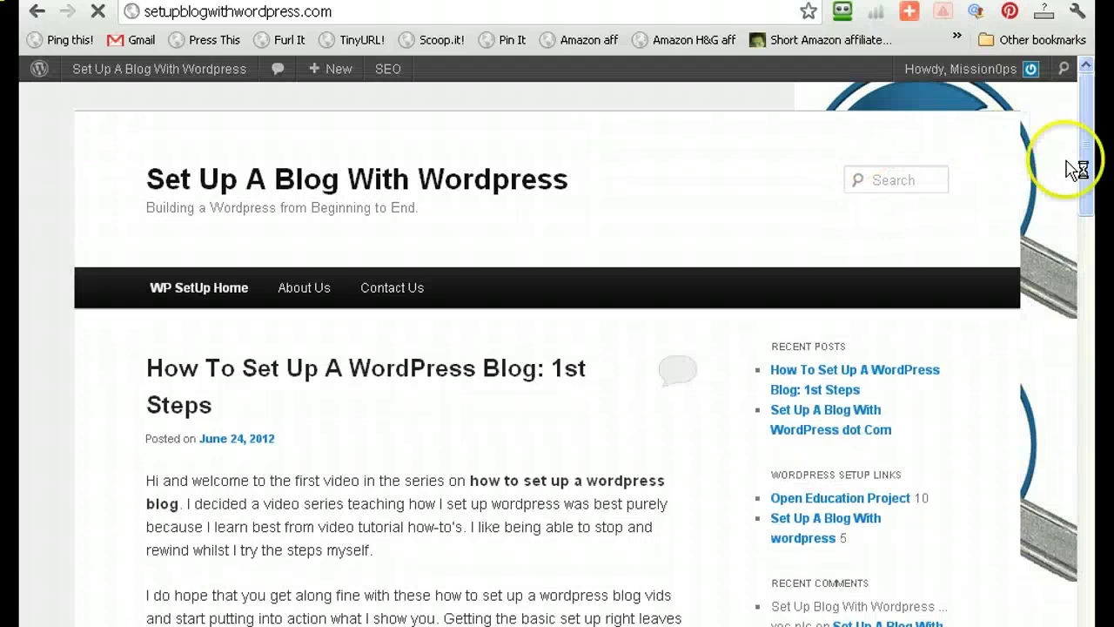
left_click_drag(1084, 169, 1088, 341)
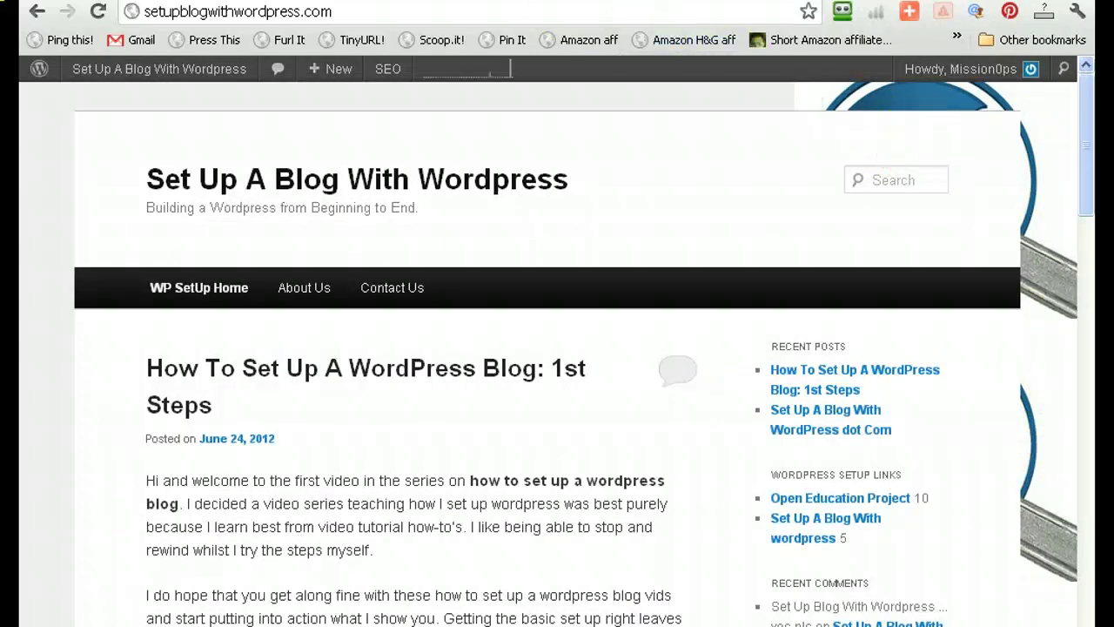
left_click(436, 3)
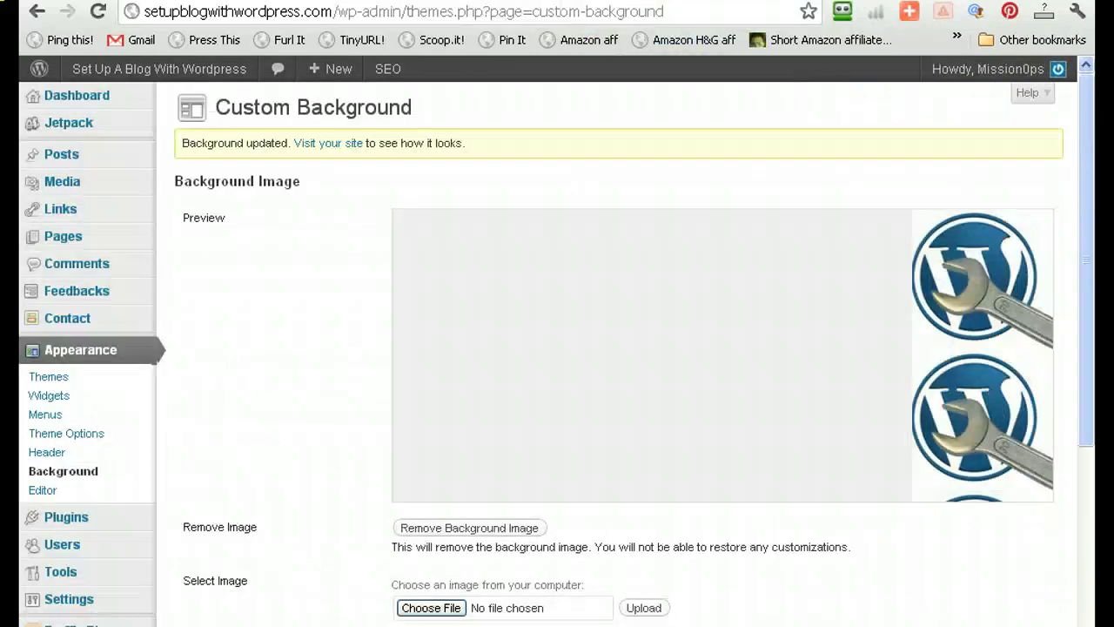
- Set the background image's position to Center, try No Repeat, set Repeat to Tile, and save the changes
scroll(721, 292, "down", 4)
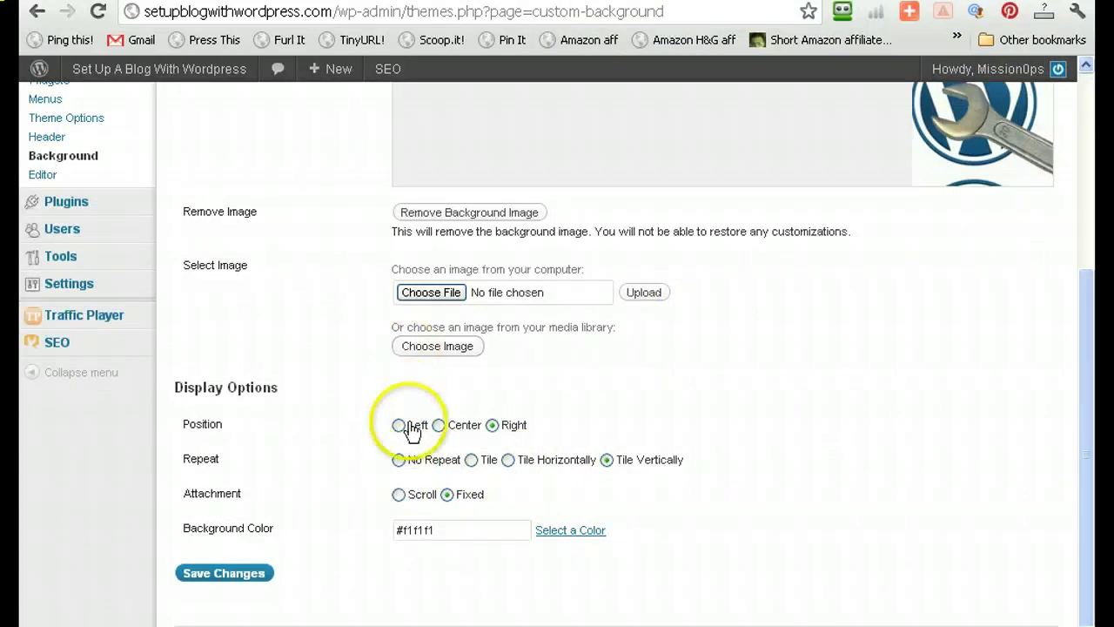
left_click(438, 426)
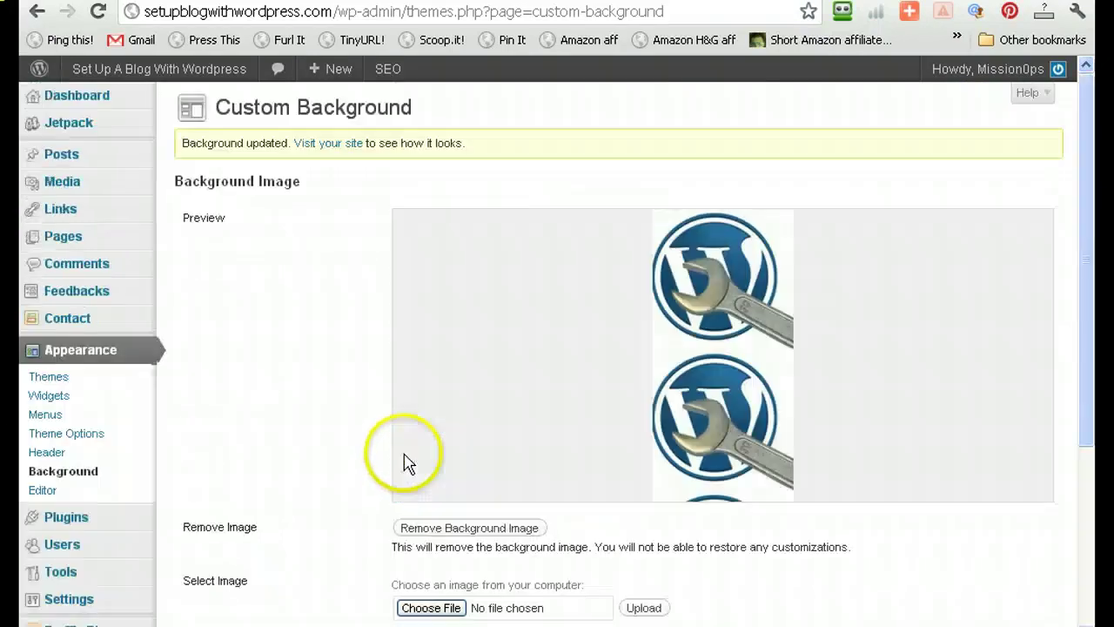
scroll(408, 468, "down", 4)
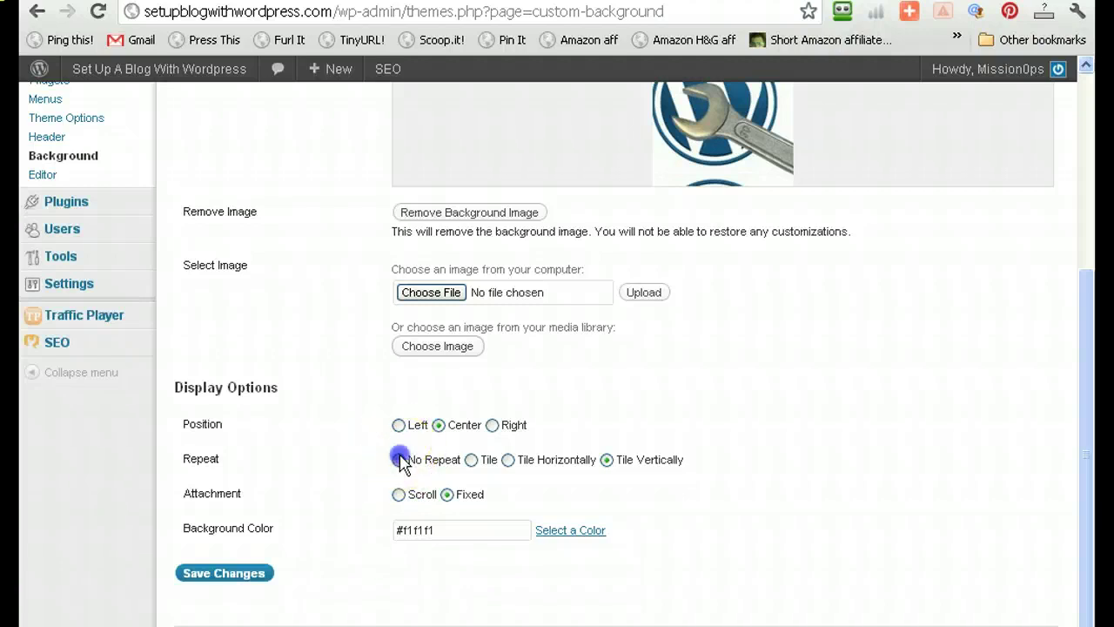
left_click(400, 460)
left_click(471, 459)
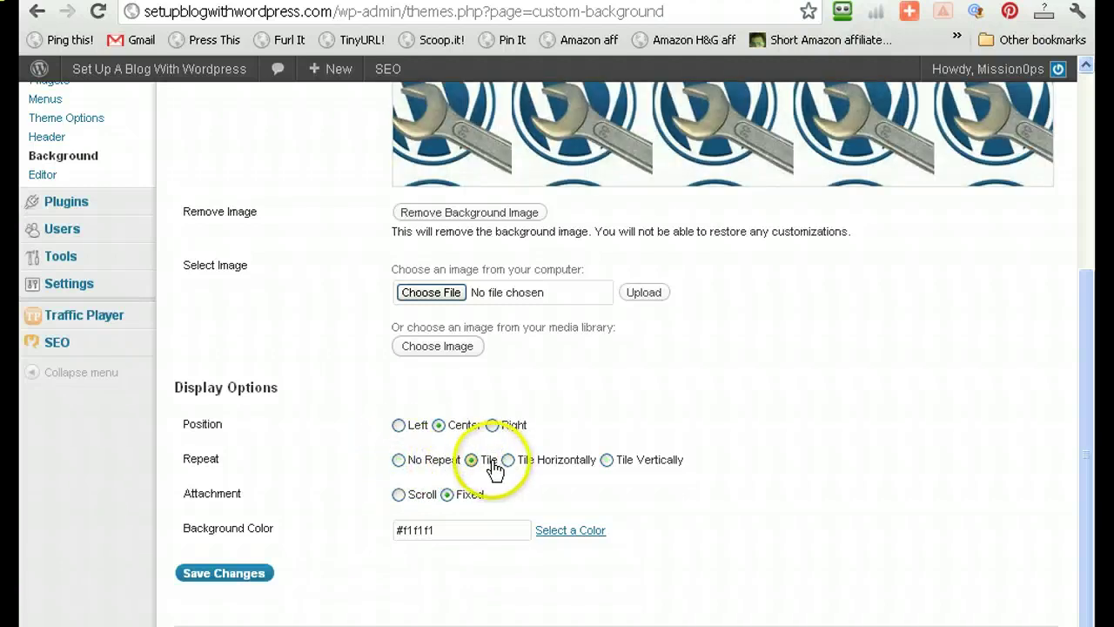
left_click_drag(1085, 423, 1086, 335)
scroll(1066, 448, "down", 3)
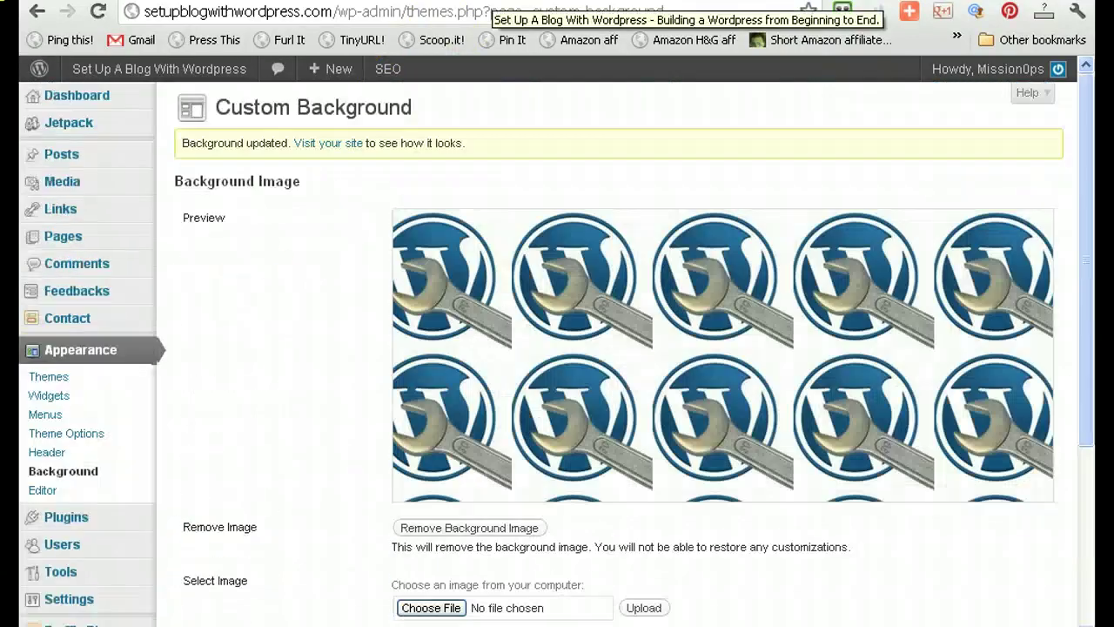
- Reload the blog's home page to check the fully tiled background, and return to the Custom Background page
left_click(488, 1)
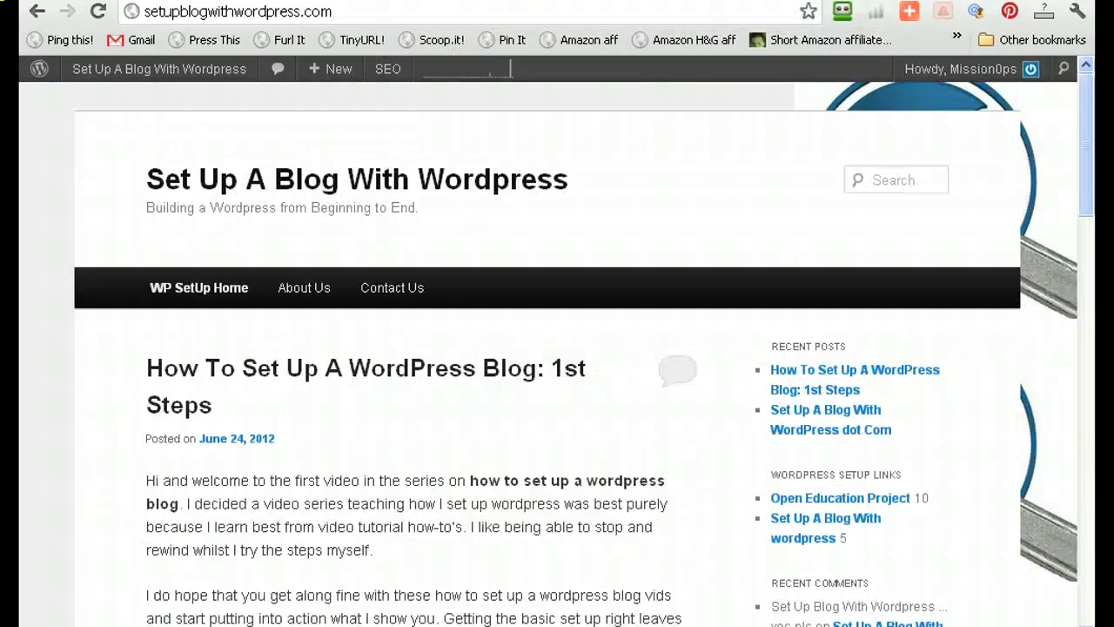
left_click(271, 182)
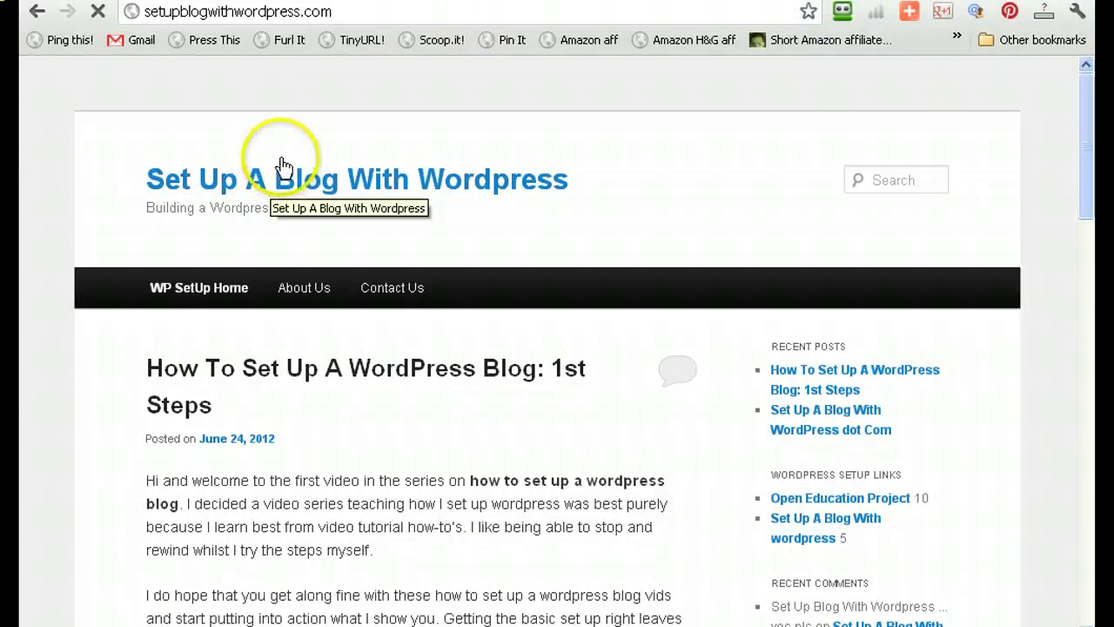
left_click_drag(1088, 170, 1096, 146)
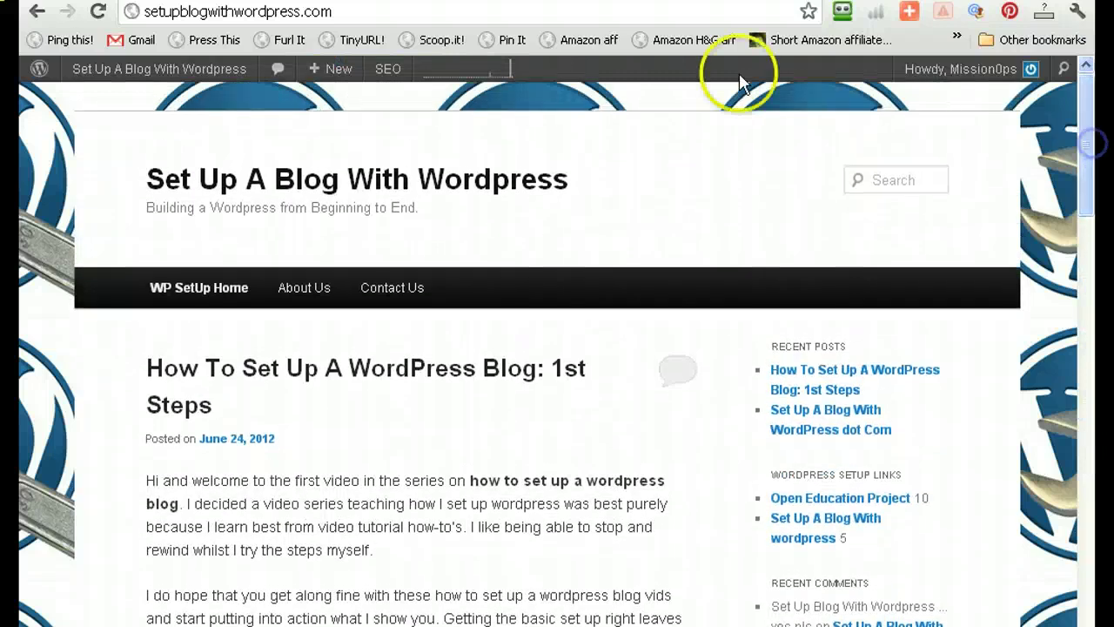
key("alt+Left")
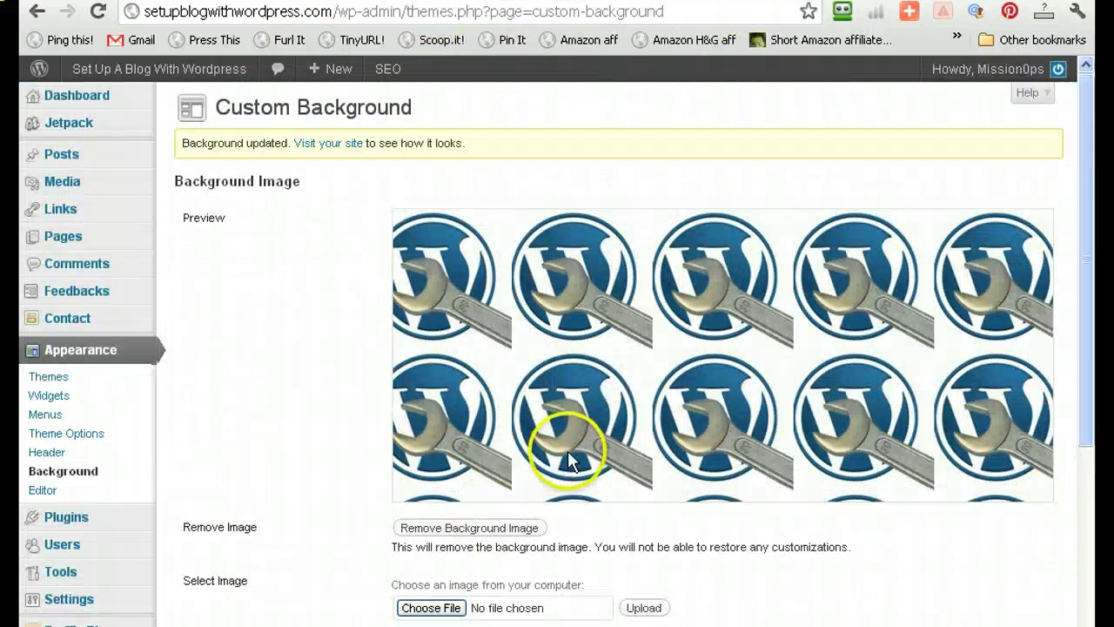
- Save the background display options again and check how the background behaves along the length of the blog's home page
scroll(567, 453, "down", 4)
left_click(242, 581)
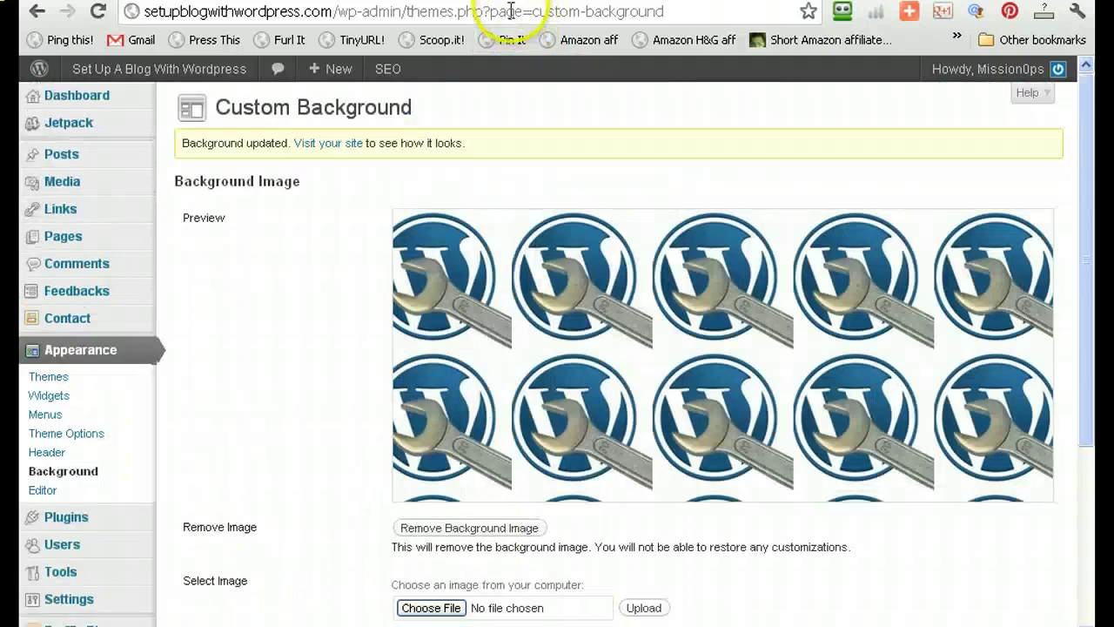
key("ctrl+Tab")
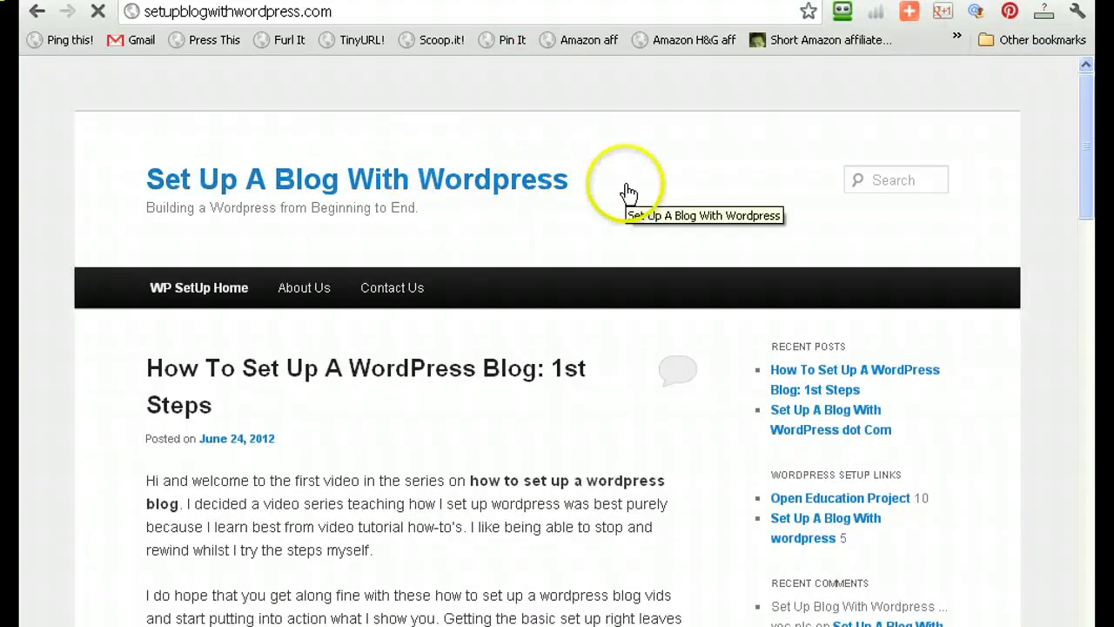
scroll(627, 187, "down", 3)
scroll(625, 182, "down", 15)
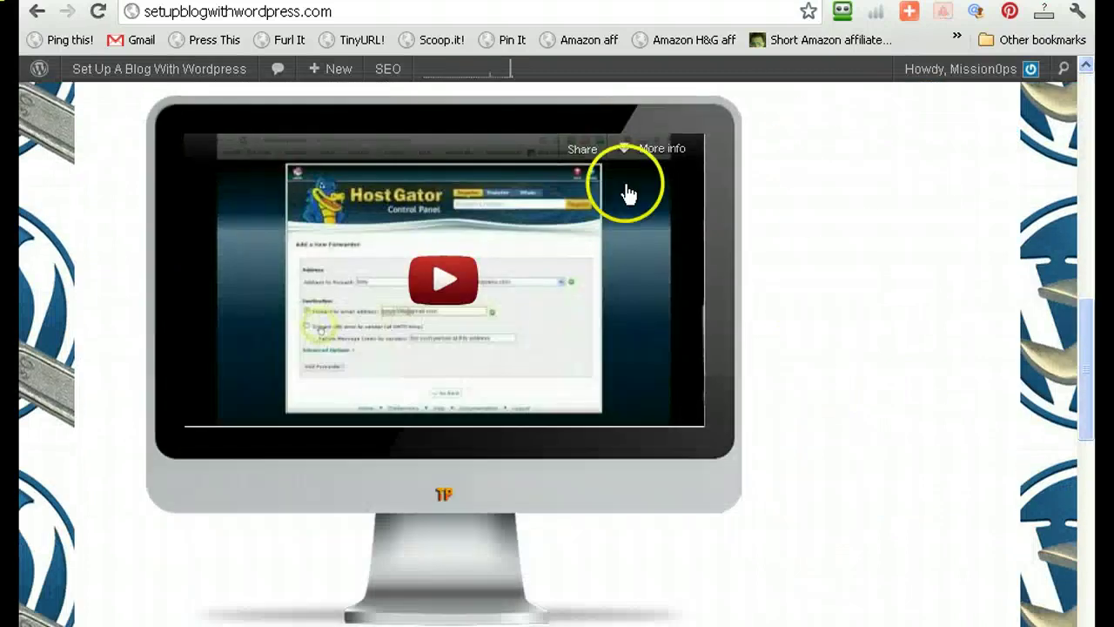
scroll(625, 185, "up", 15)
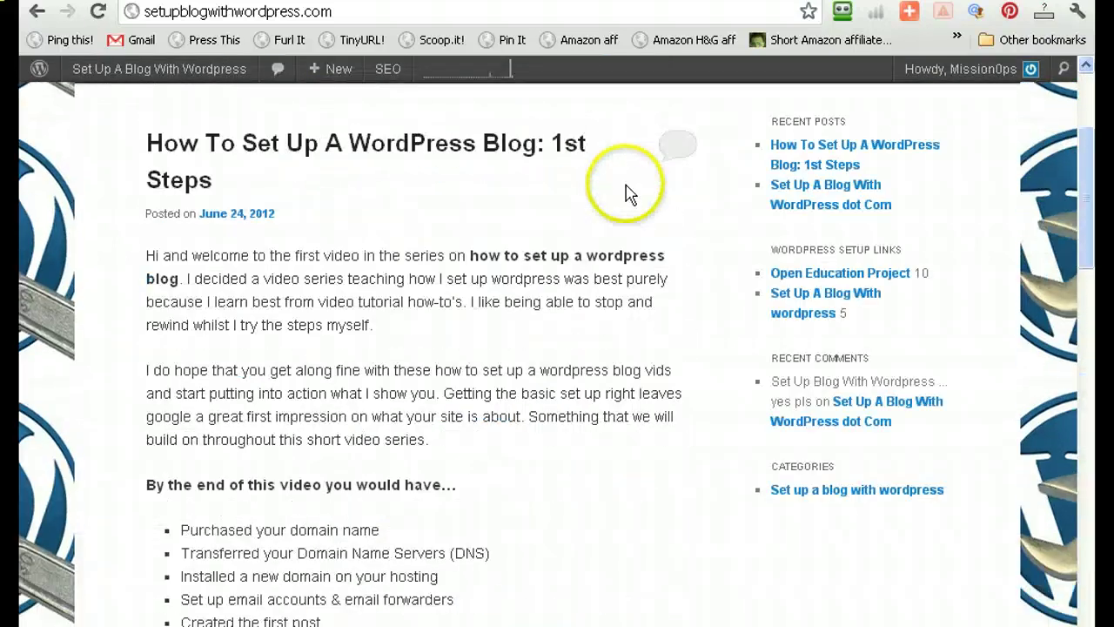
key("ctrl+Tab")
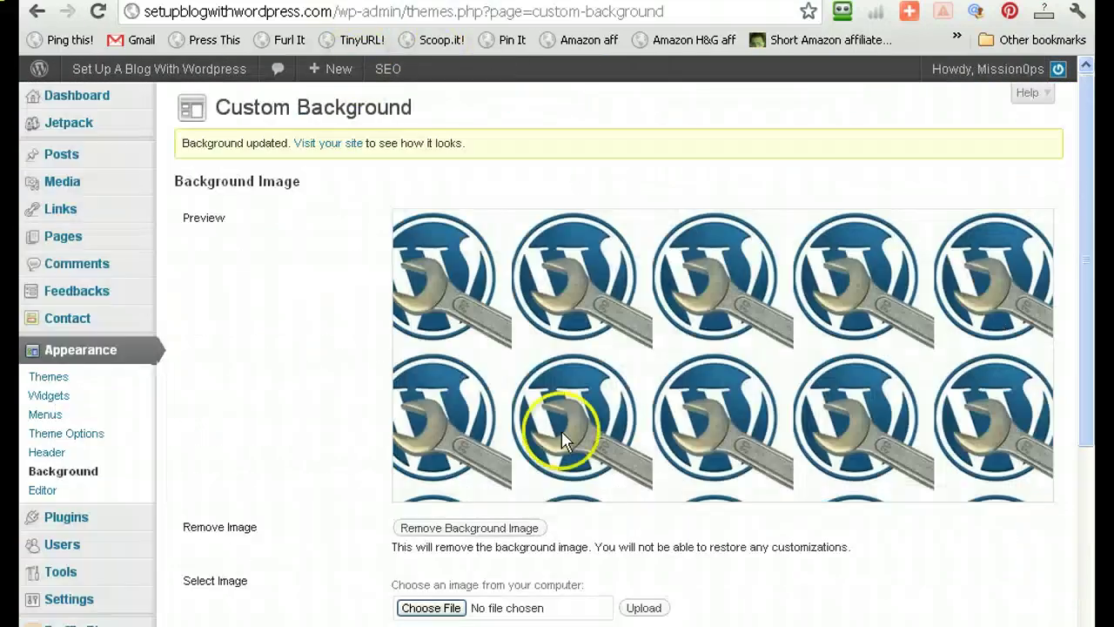
- Remove the background image, and look through the Twenty Eleven stylesheet and template list in the theme editor
scroll(876, 461, "down", 3)
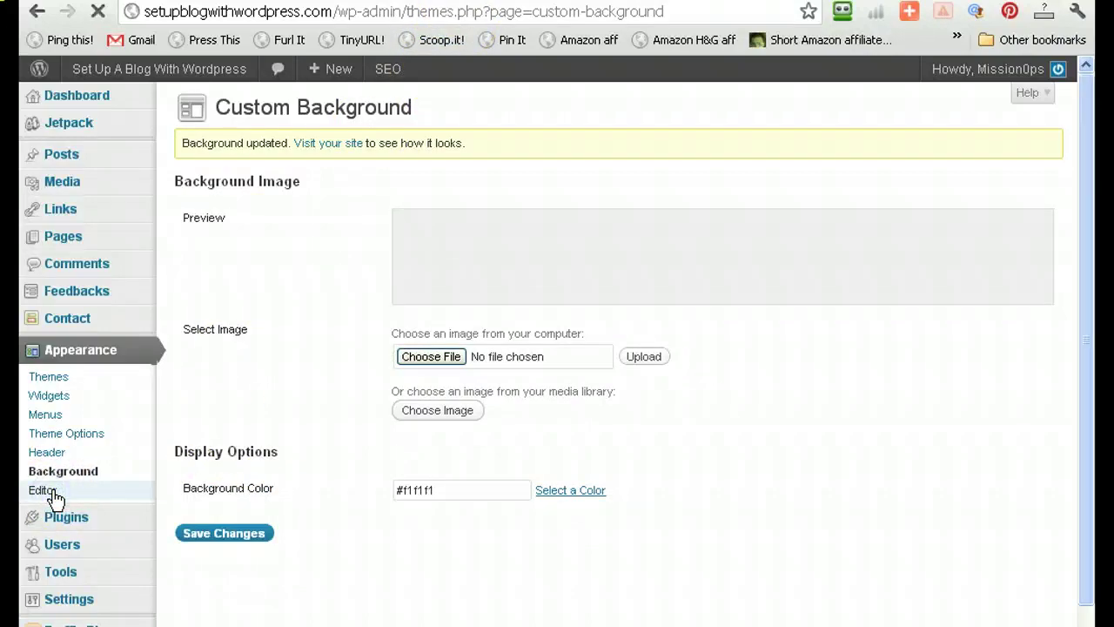
left_click_drag(1097, 256, 1097, 321)
left_click_drag(1097, 266, 1097, 253)
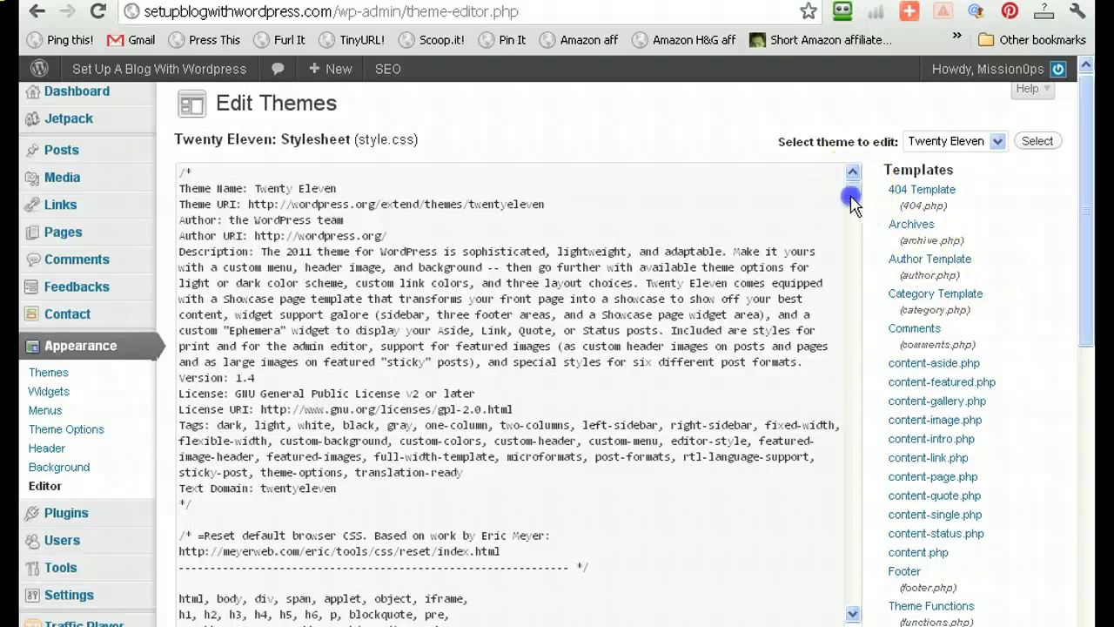
left_click_drag(853, 202, 852, 353)
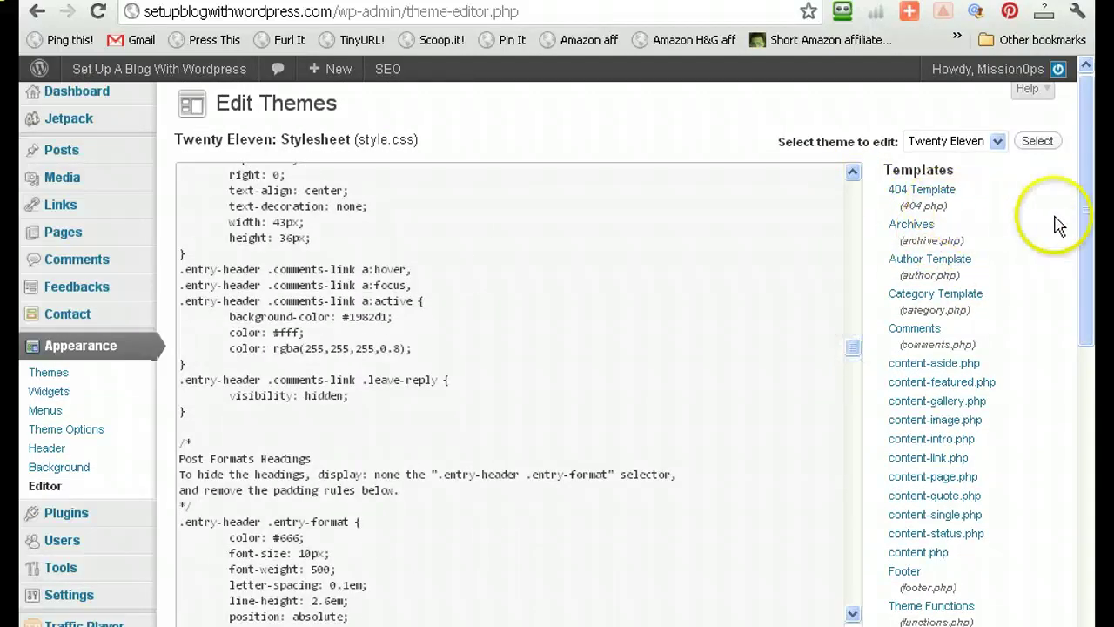
left_click_drag(1076, 199, 1078, 233)
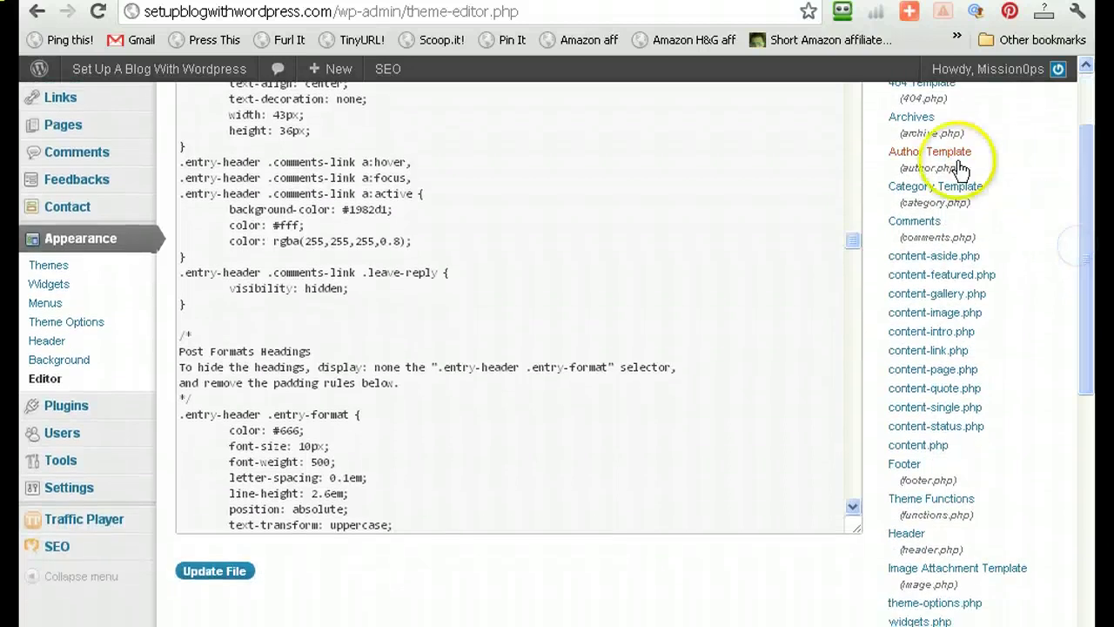
- Look through the list of installed plugins, and open the list of all users
left_click(76, 415)
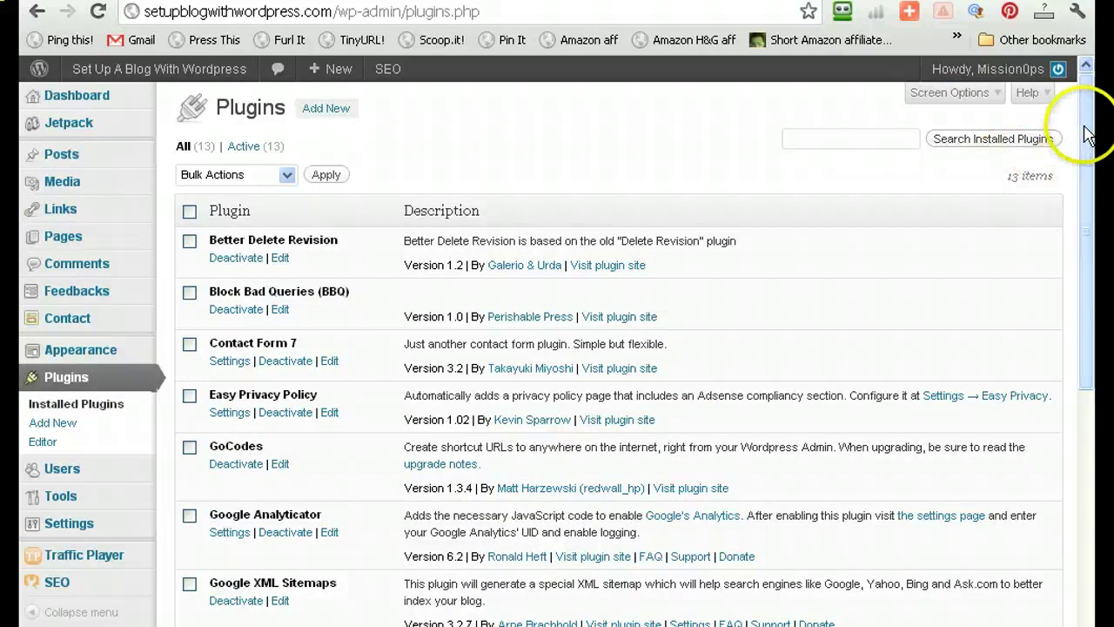
left_click_drag(1085, 122, 1087, 348)
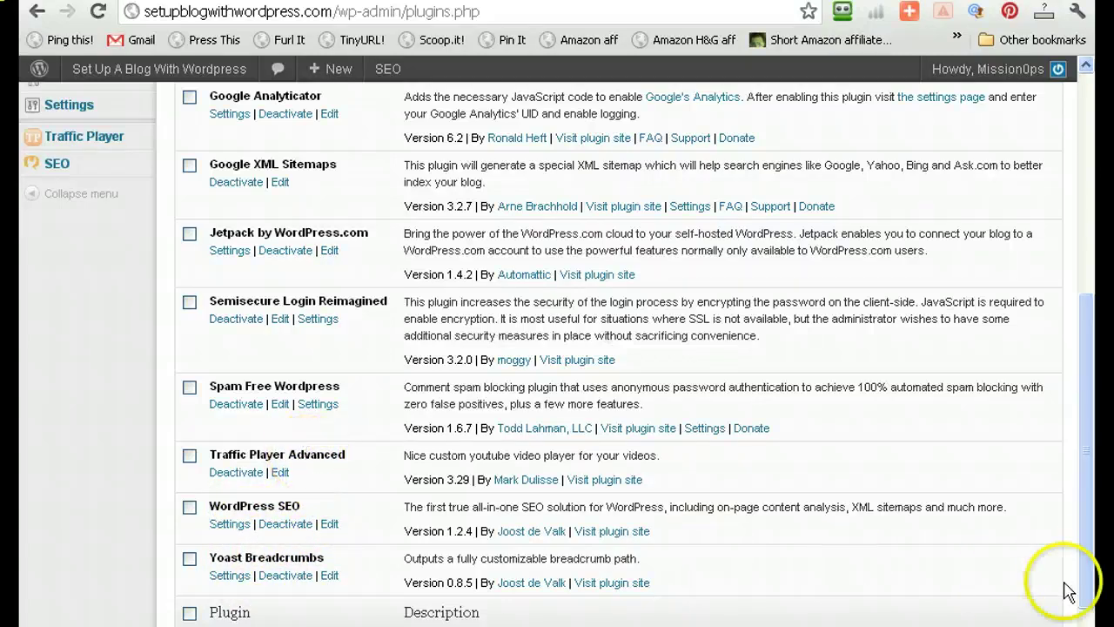
left_click_drag(1087, 567, 1071, 488)
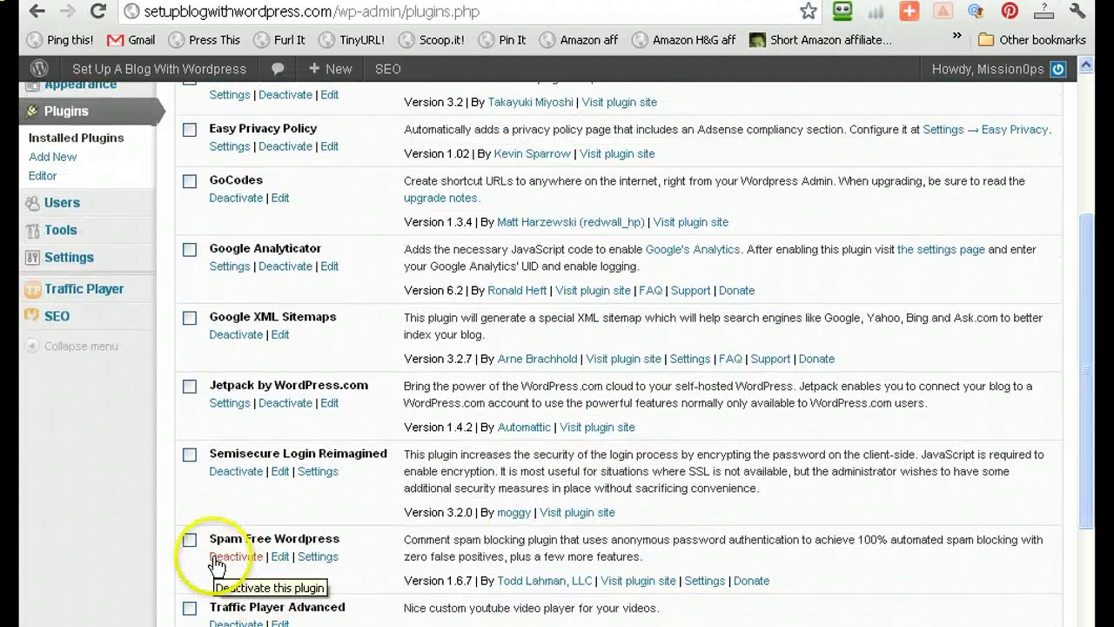
left_click_drag(1087, 522, 1088, 444)
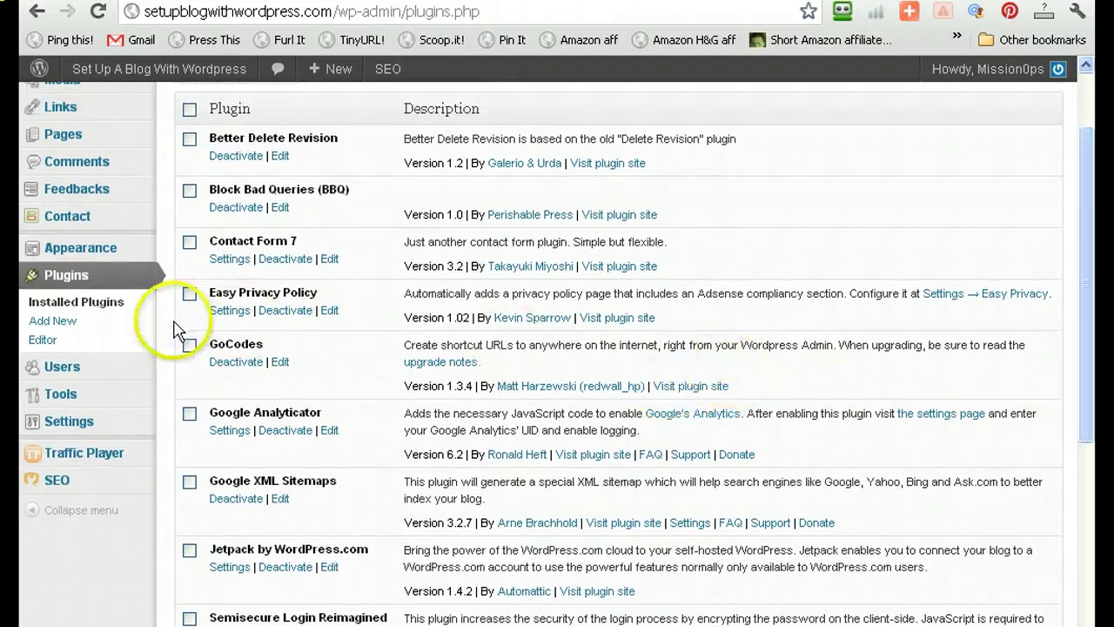
mouse_move(88, 376)
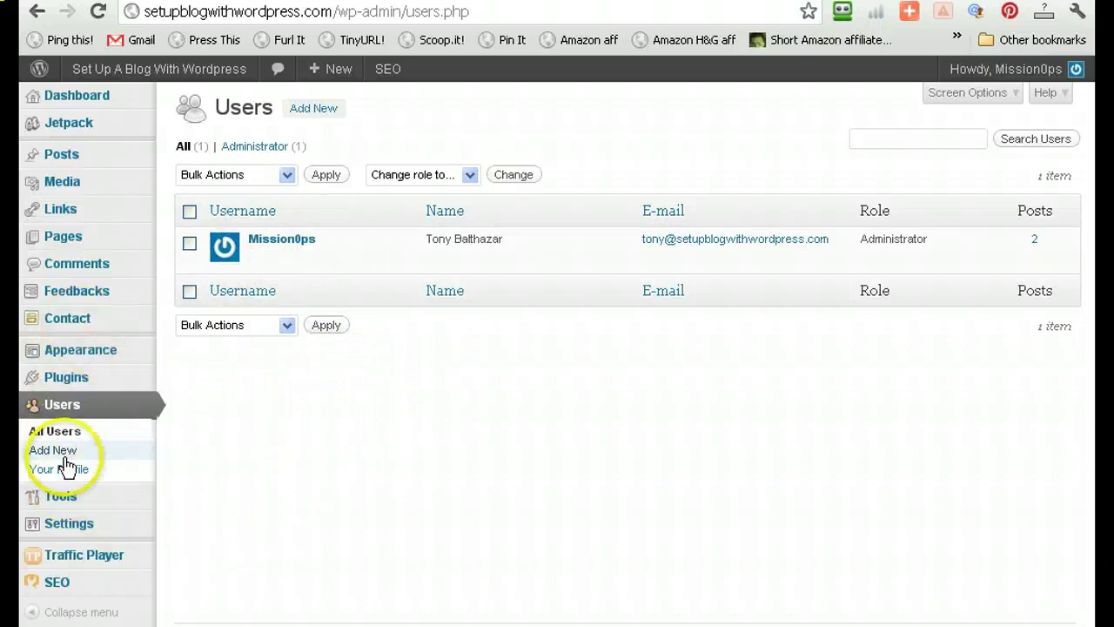
- Open the available tools, demonstrate moving the Press This bookmarklet towards the bookmarks bar, and view the GoCodes redirect page
mouse_move(100, 481)
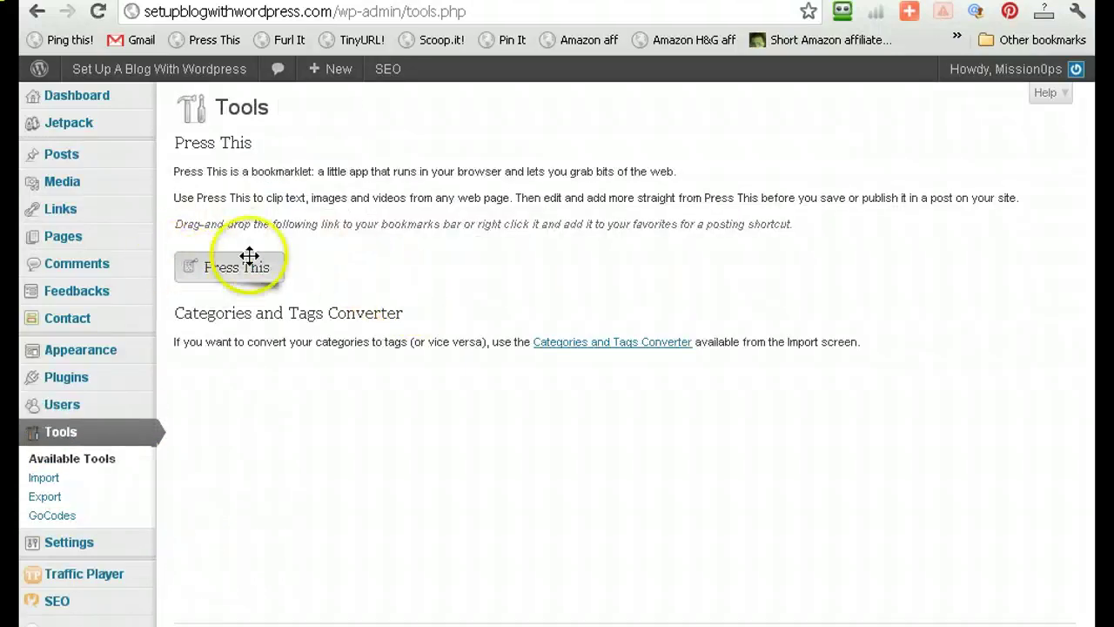
left_click_drag(249, 255, 209, 66)
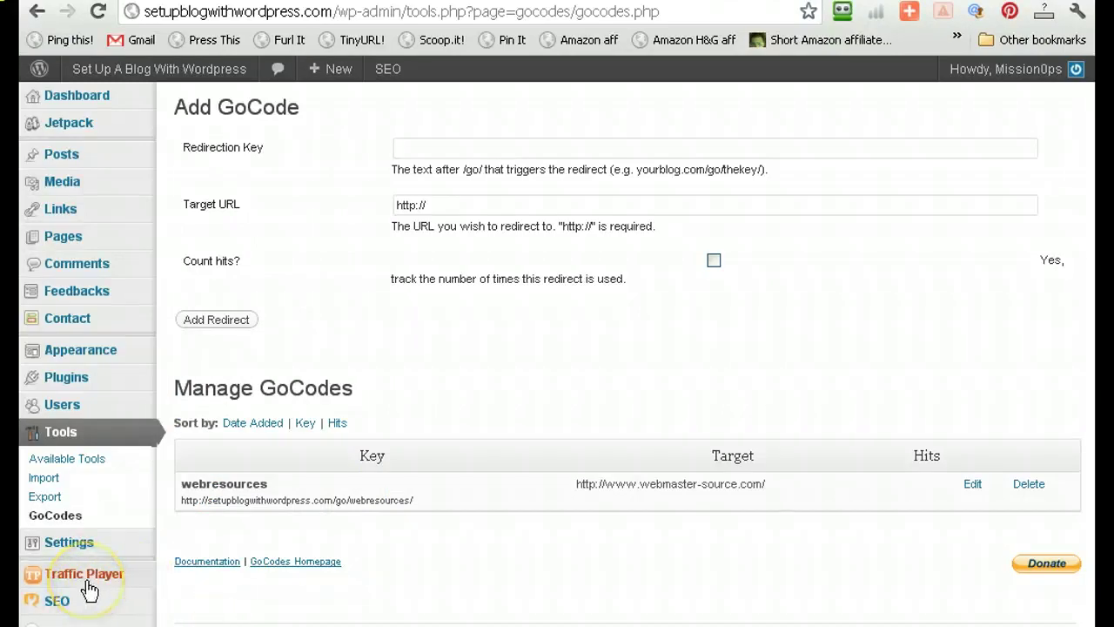
- Look through the blog's General Settings and Writing Settings, including the default post options, Press This and post via e-mail sections
left_click(79, 544)
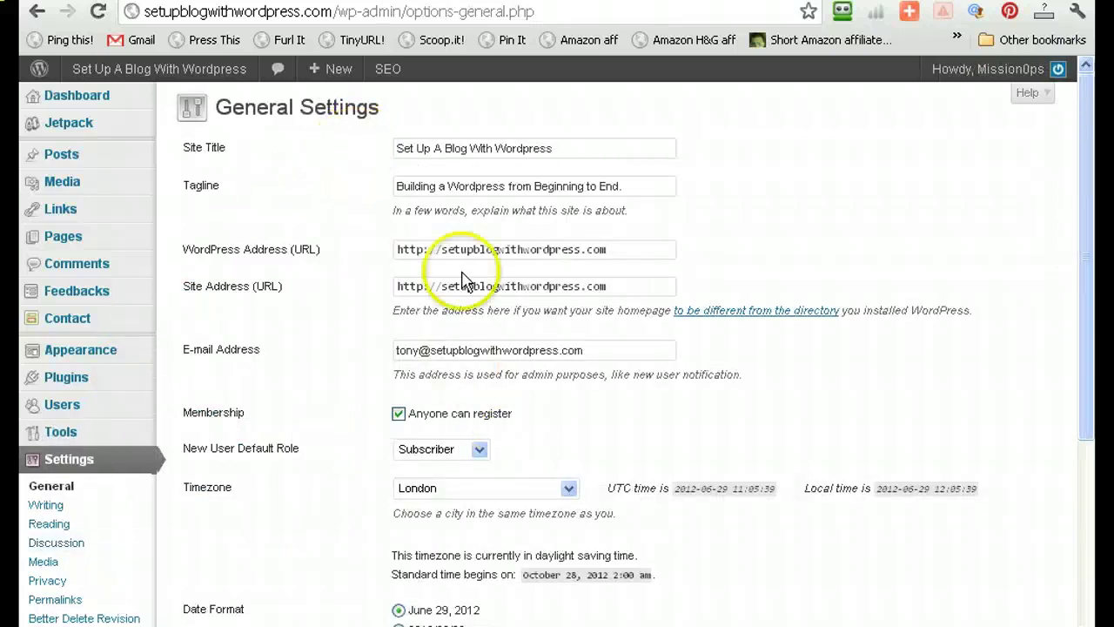
scroll(808, 201, "down", 3)
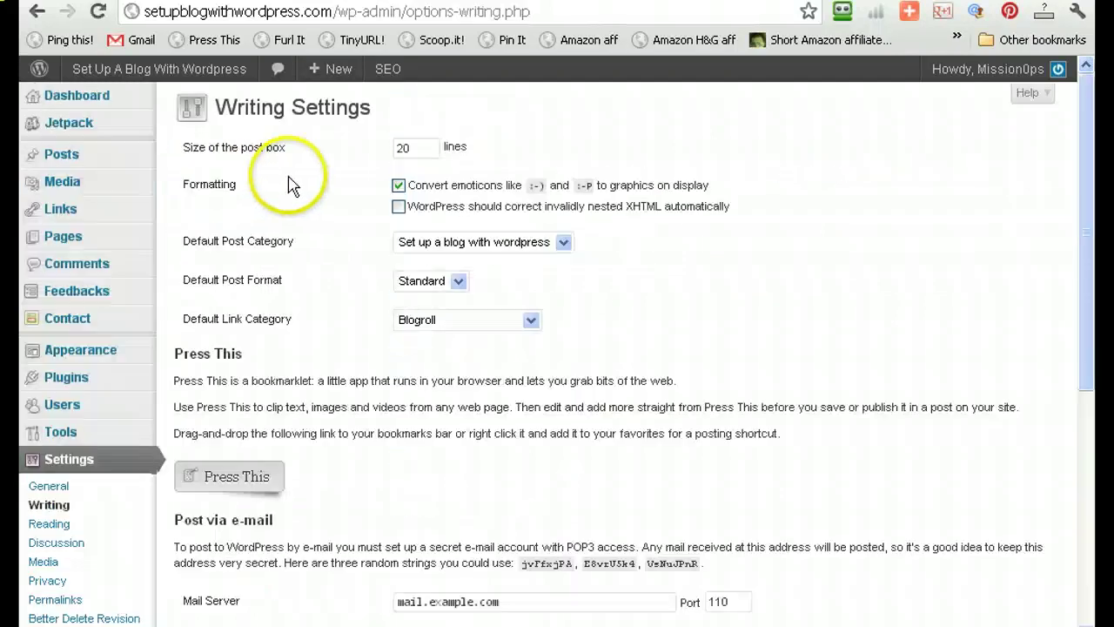
scroll(386, 250, "down", 4)
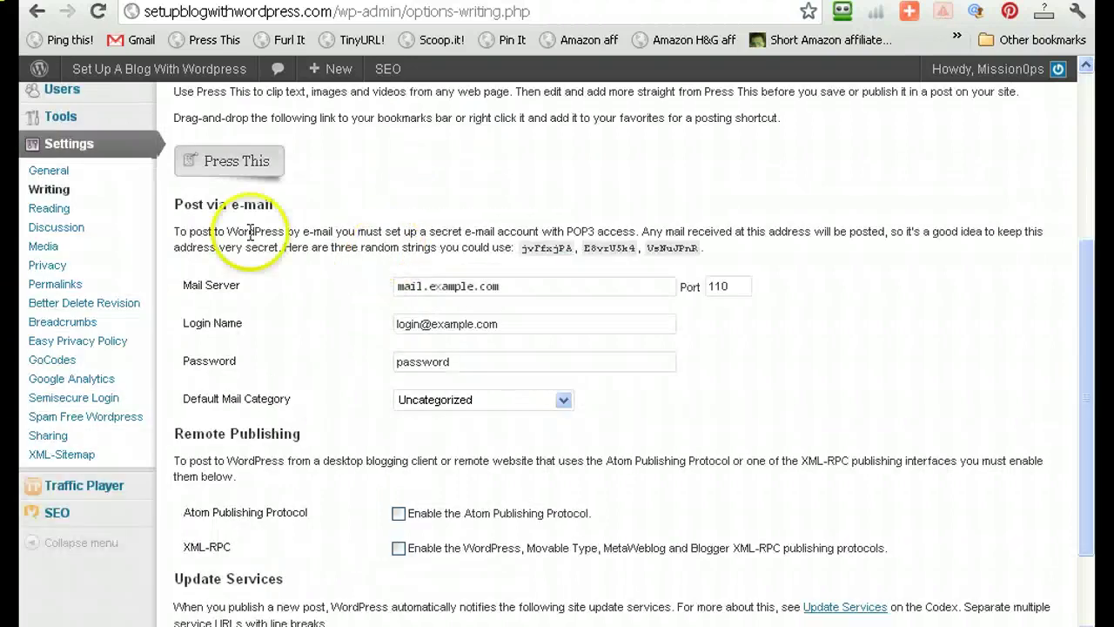
scroll(413, 251, "up", 4)
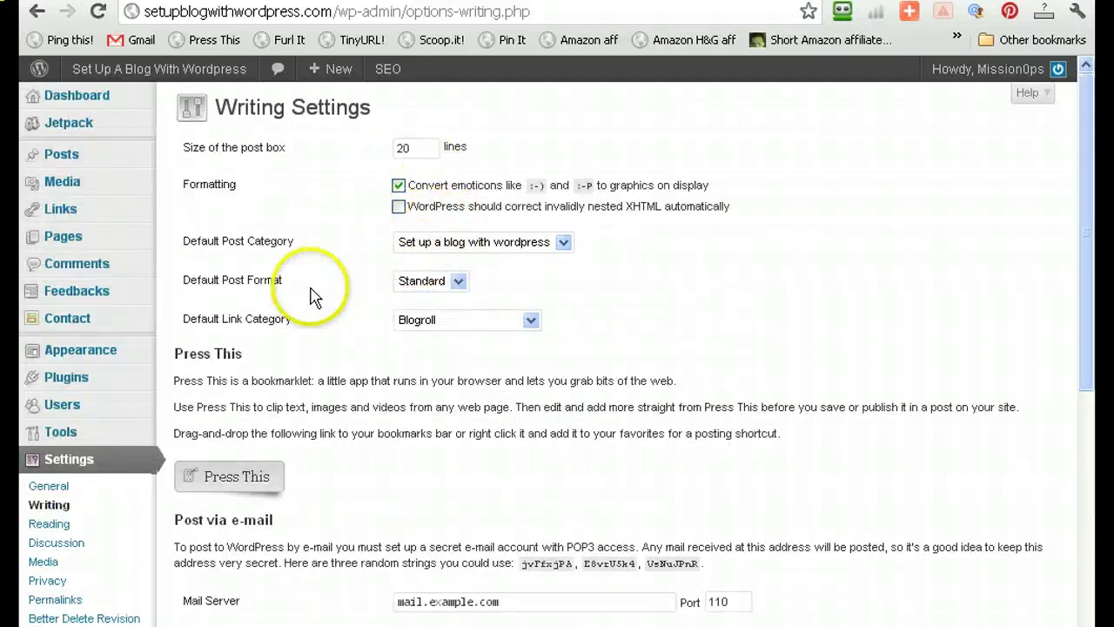
scroll(313, 292, "down", 4)
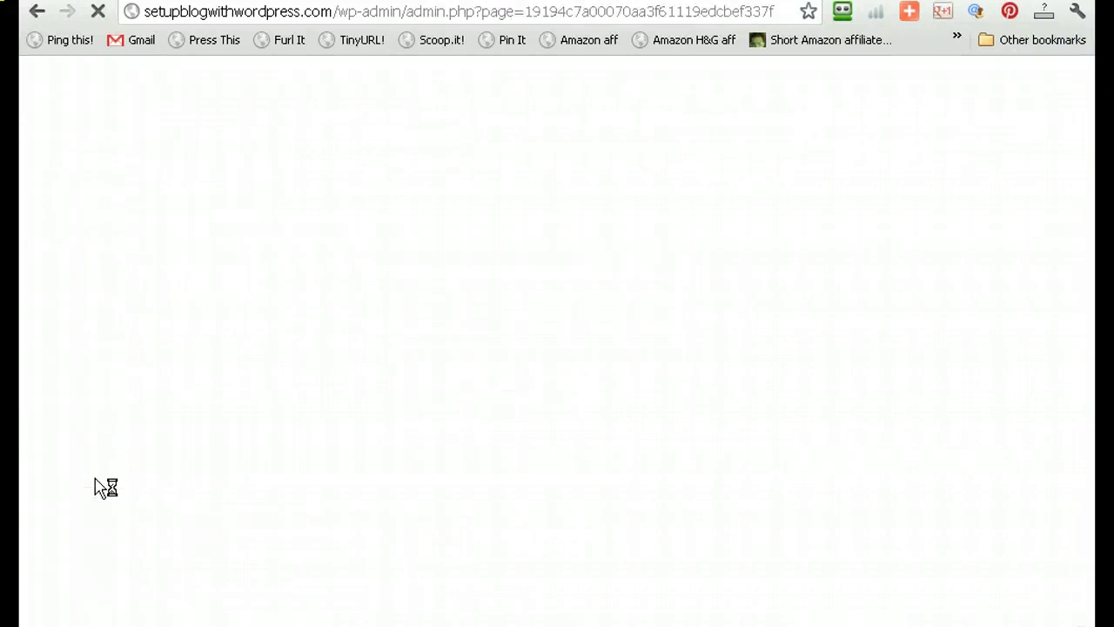
- View the Traffic Player page, and look through the general Yoast WordPress SEO settings down to the Webmaster Tools verification fields
mouse_move(135, 465)
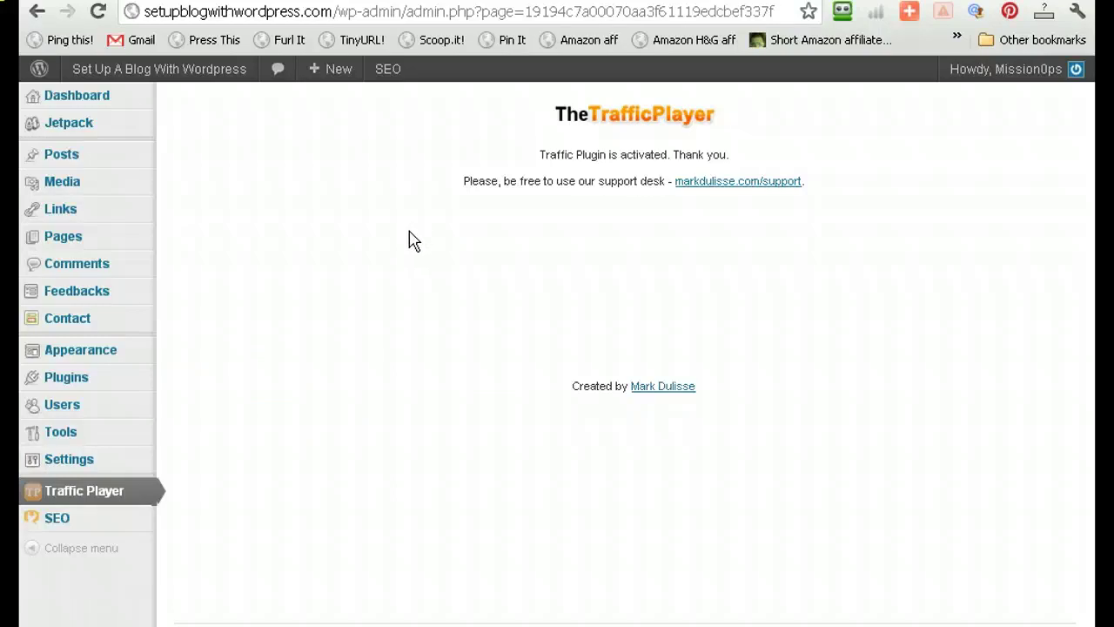
left_click(58, 519)
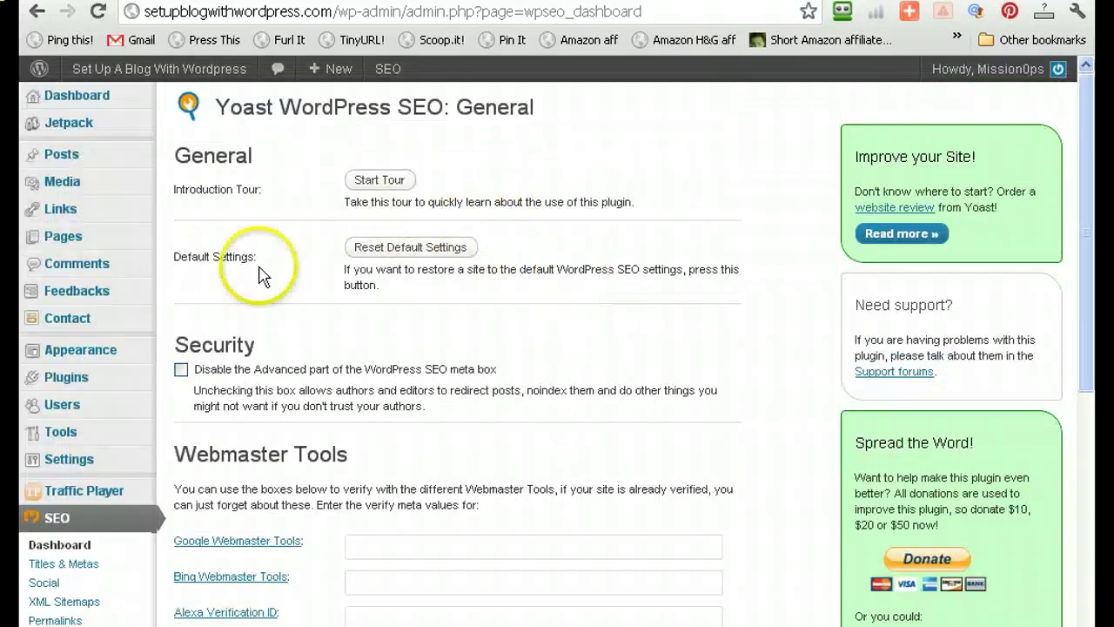
scroll(161, 451, "down", 3)
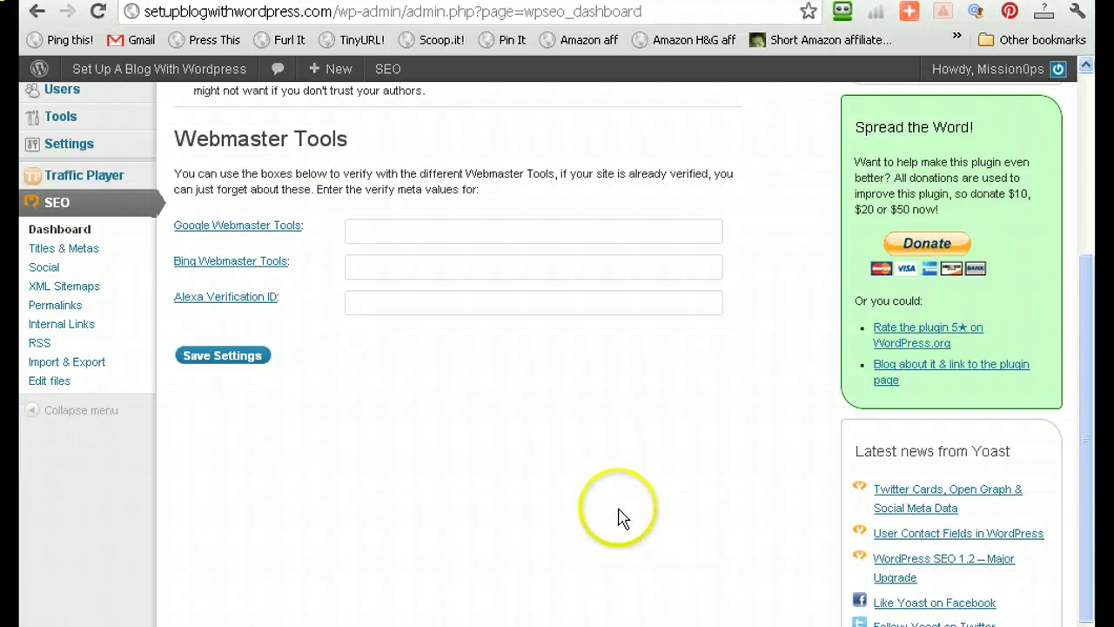
scroll(618, 514, "up", 3)
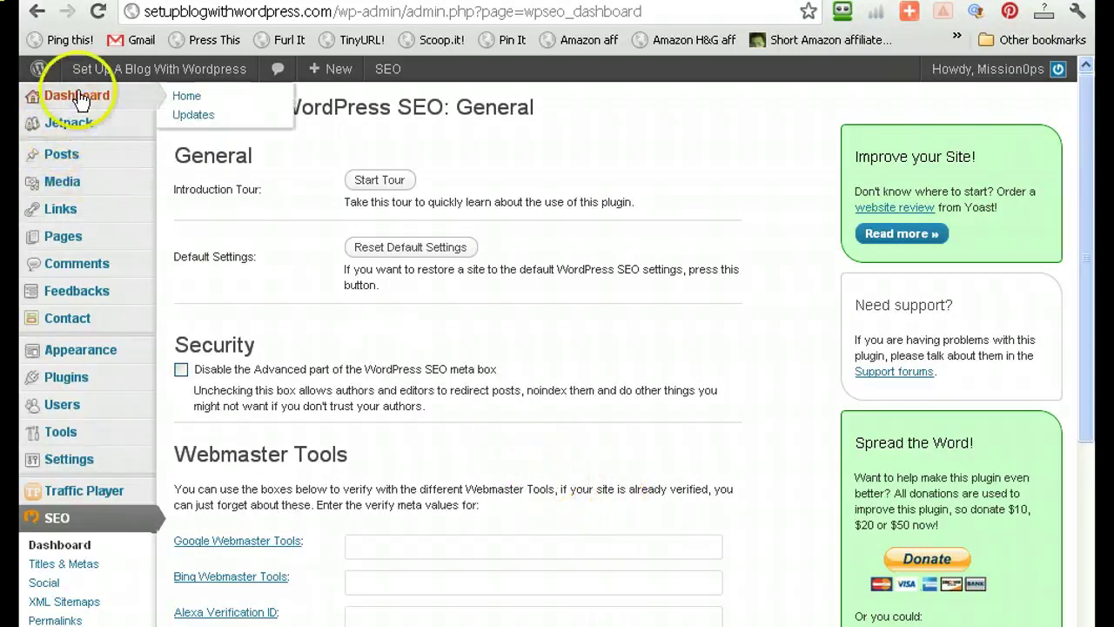
- Visit the blog's public home page to review how the site looks
left_click(114, 73)
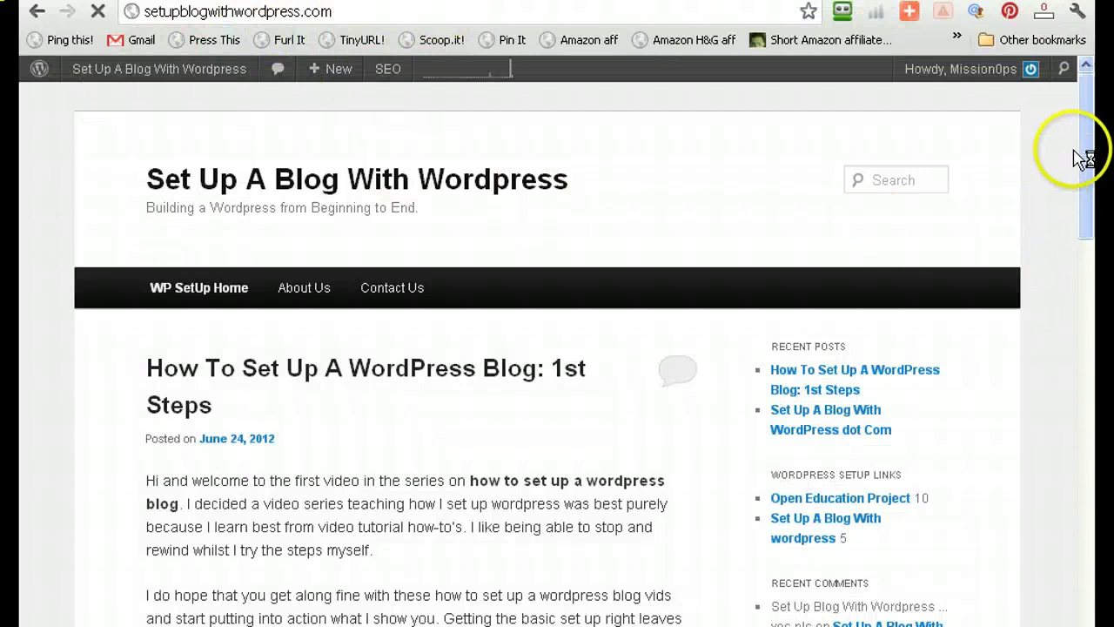
mouse_move(1086, 150)
left_mouse_down()
mouse_move(1094, 461)
mouse_move(1089, 139)
left_mouse_up()
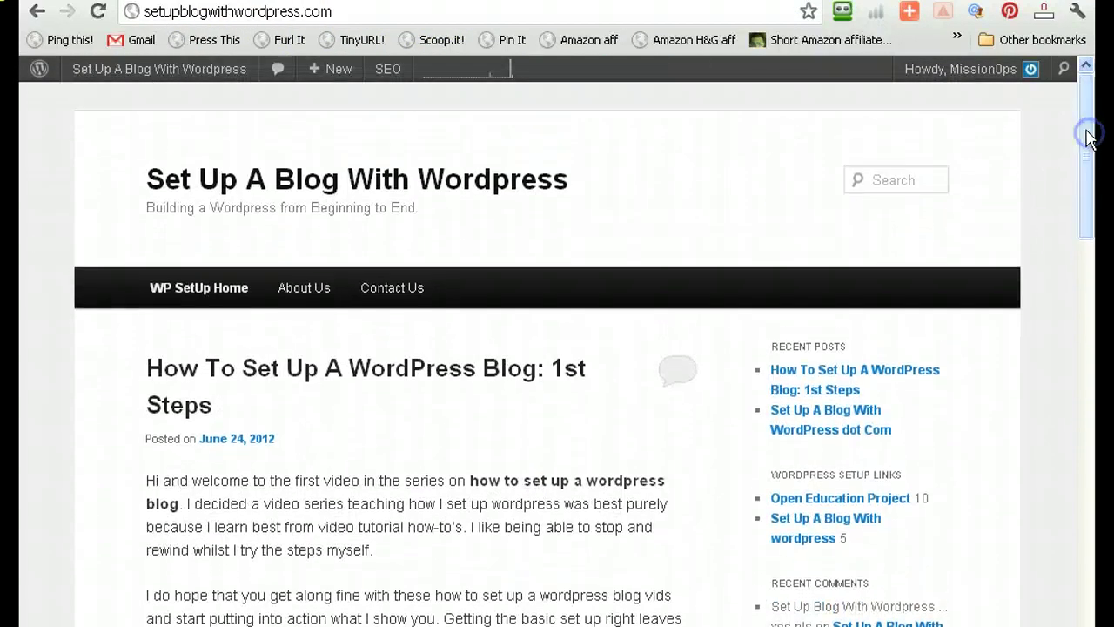